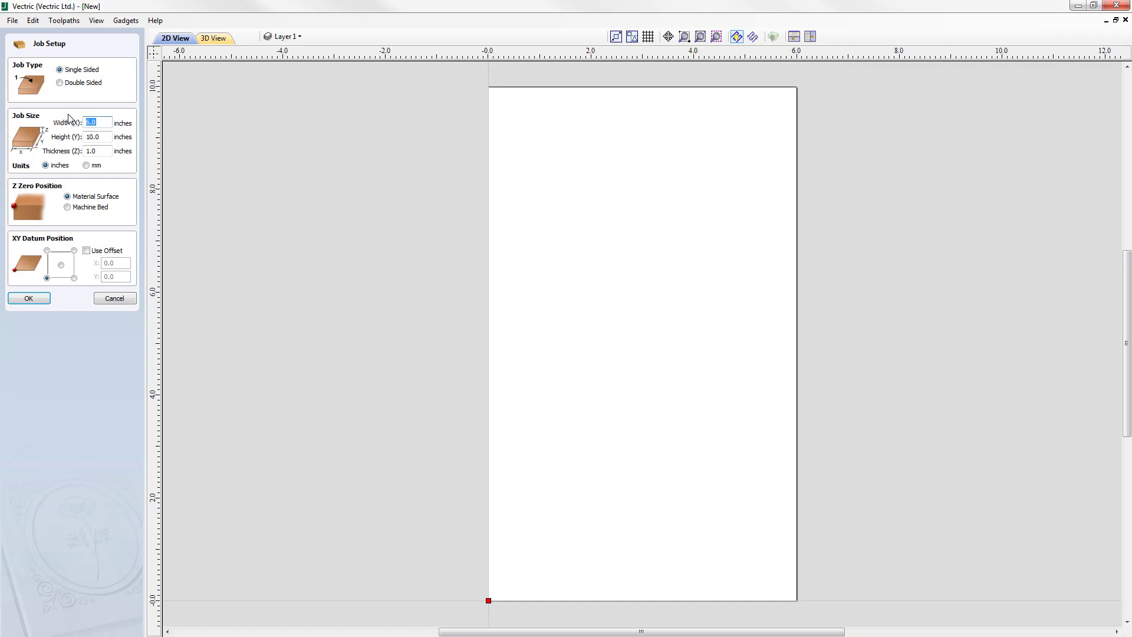
Set up the job with a width of 12 inches, a height of 12 inches and a thickness of 0.5 inches.
type("12")
key("Tab")
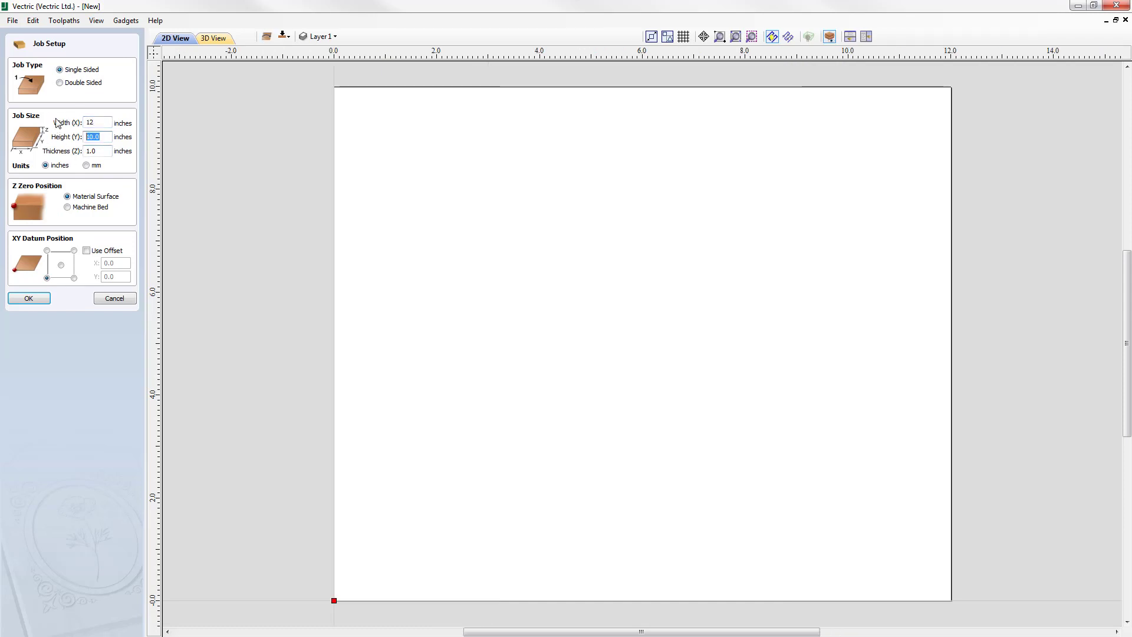
type("12")
key("Tab")
type("0.")
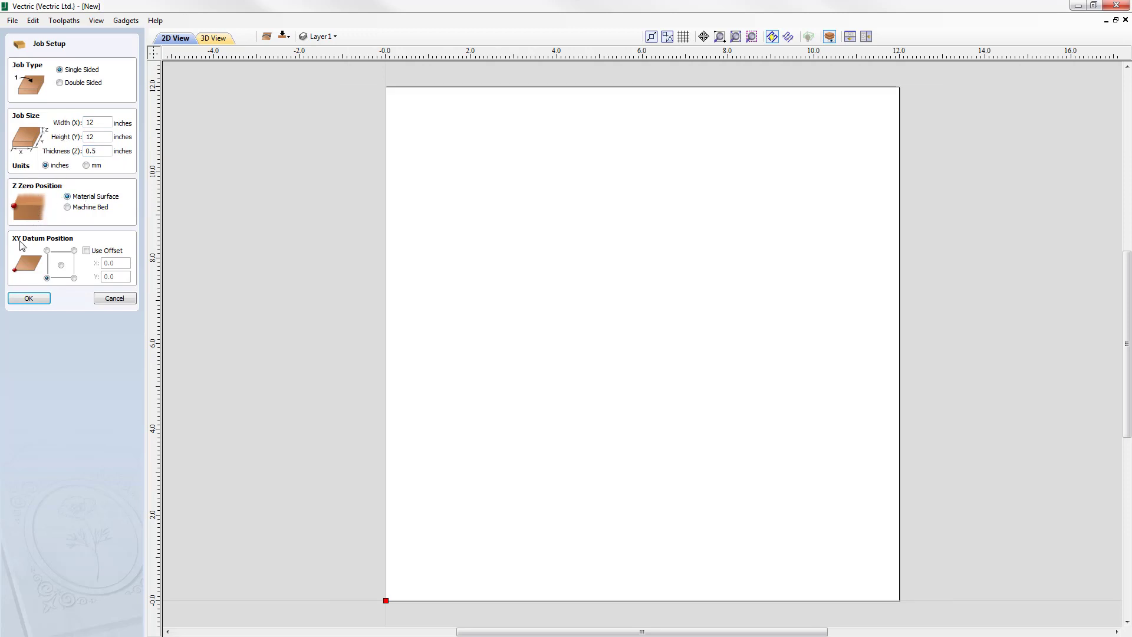
left_click(28, 300)
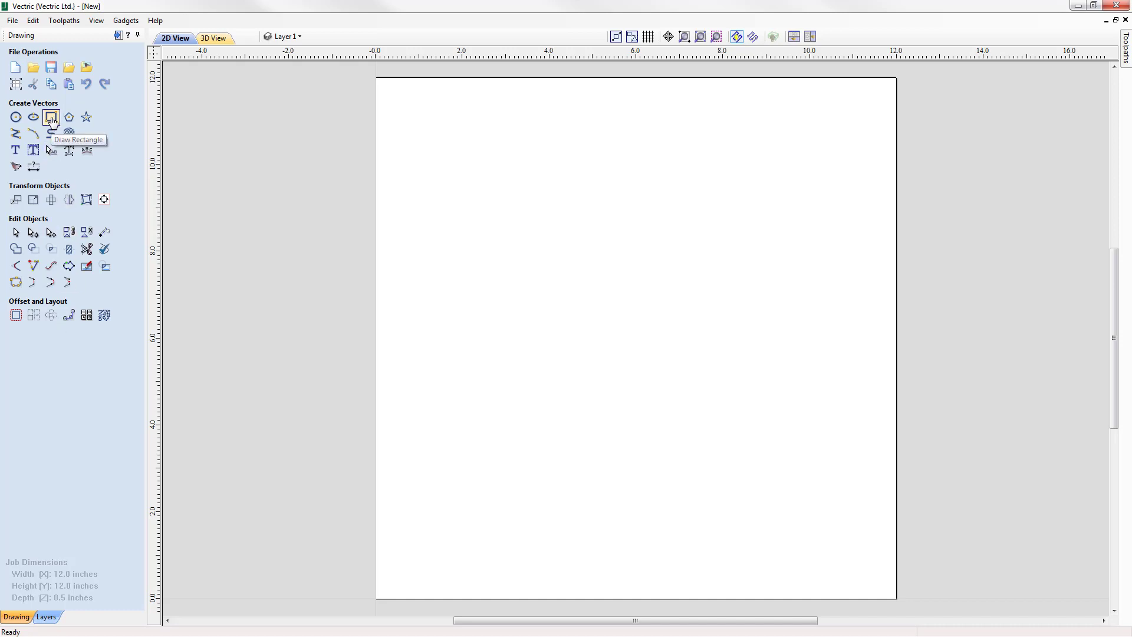
Draw a 6 by 6 inch square-cornered rectangle centred in the job at X 6.0, Y 6.0.
left_click(51, 121)
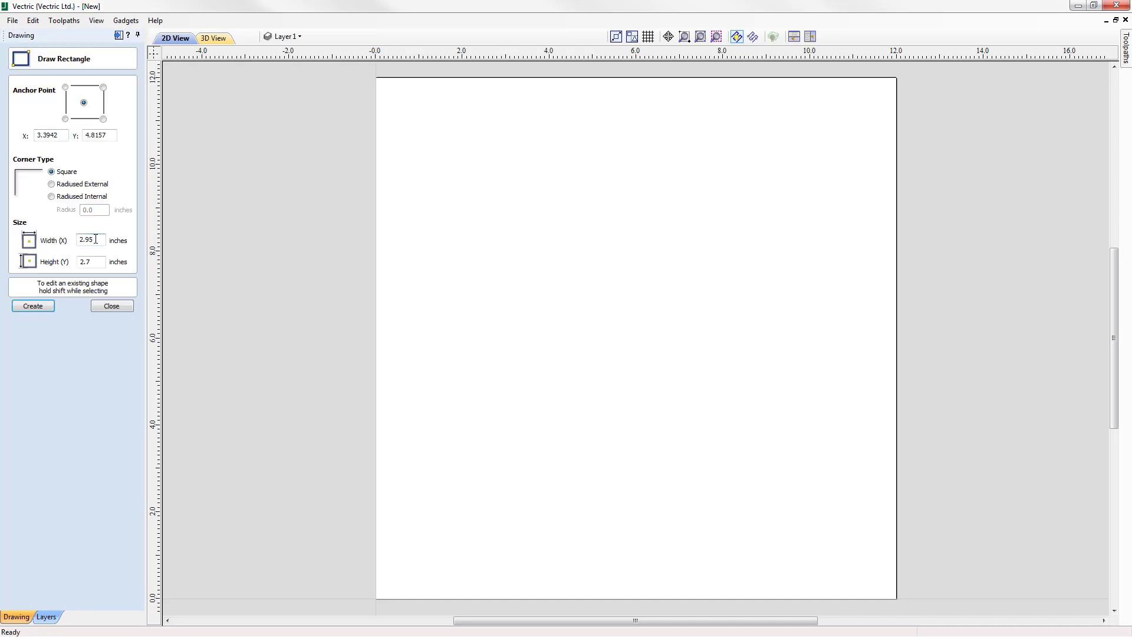
double_click(97, 239)
type("6")
key("Tab")
type("6")
left_click(640, 339)
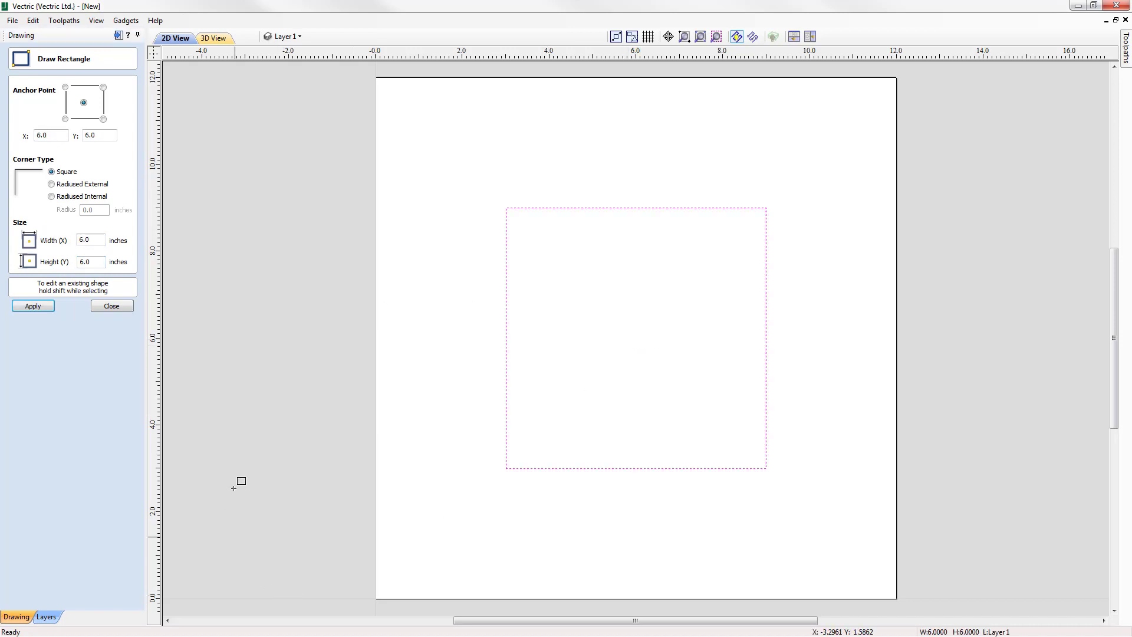
left_click(111, 307)
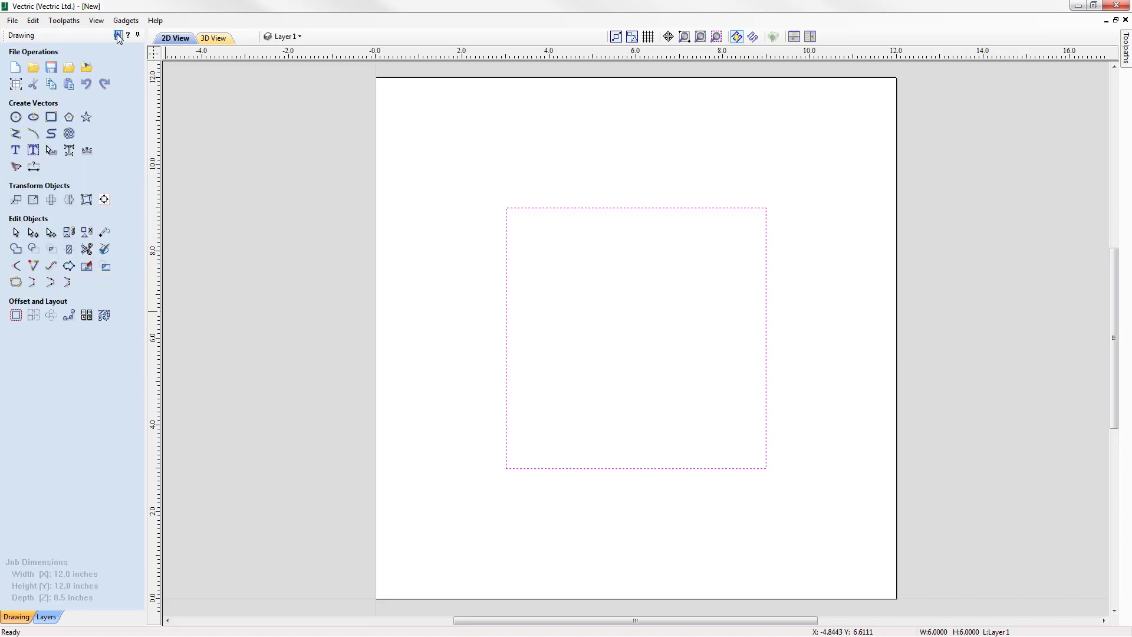
Switch to the toolpath commands, then review and confirm the material setup.
left_click(118, 35)
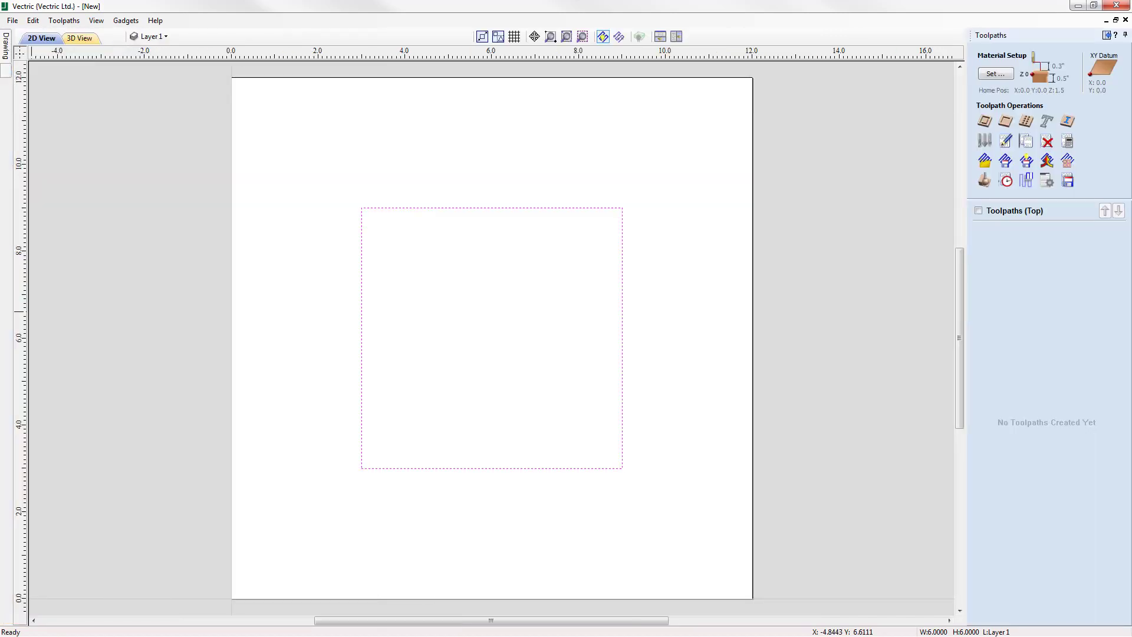
left_click(996, 74)
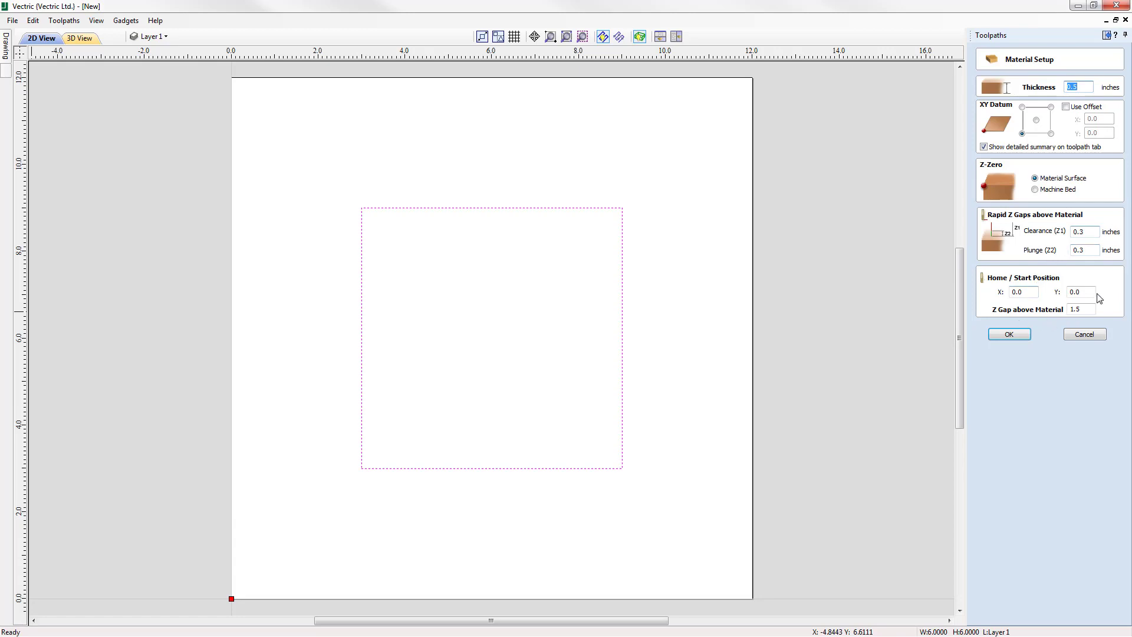
left_click(1012, 335)
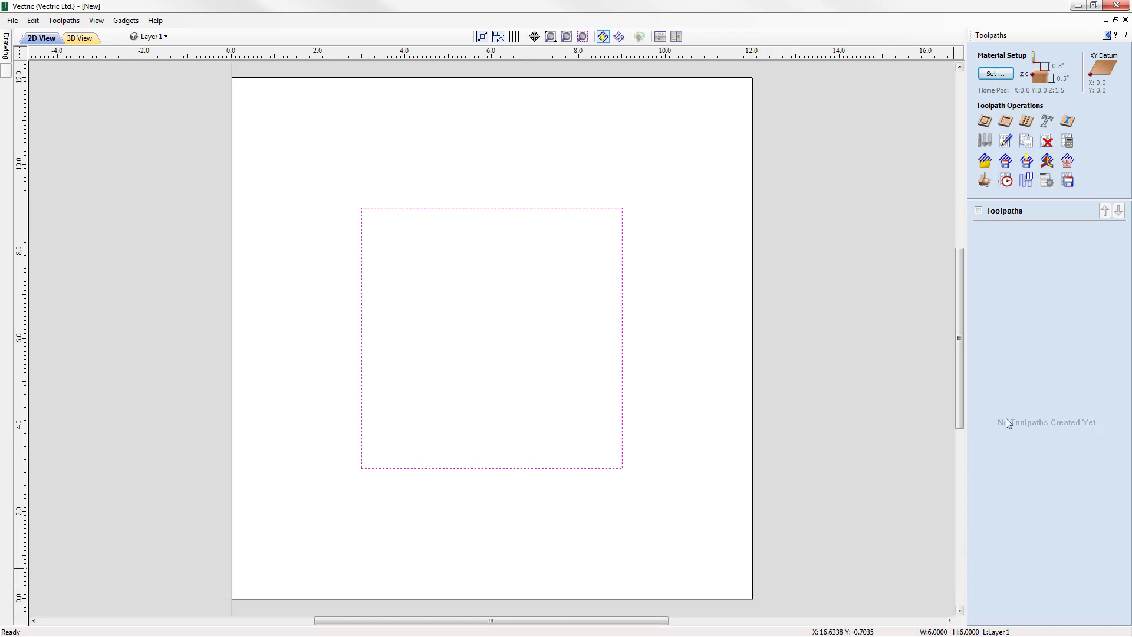
Start a 2D profile toolpath for the square, assign the End Mill (1/4") tool and review its cutting parameters.
left_click(985, 122)
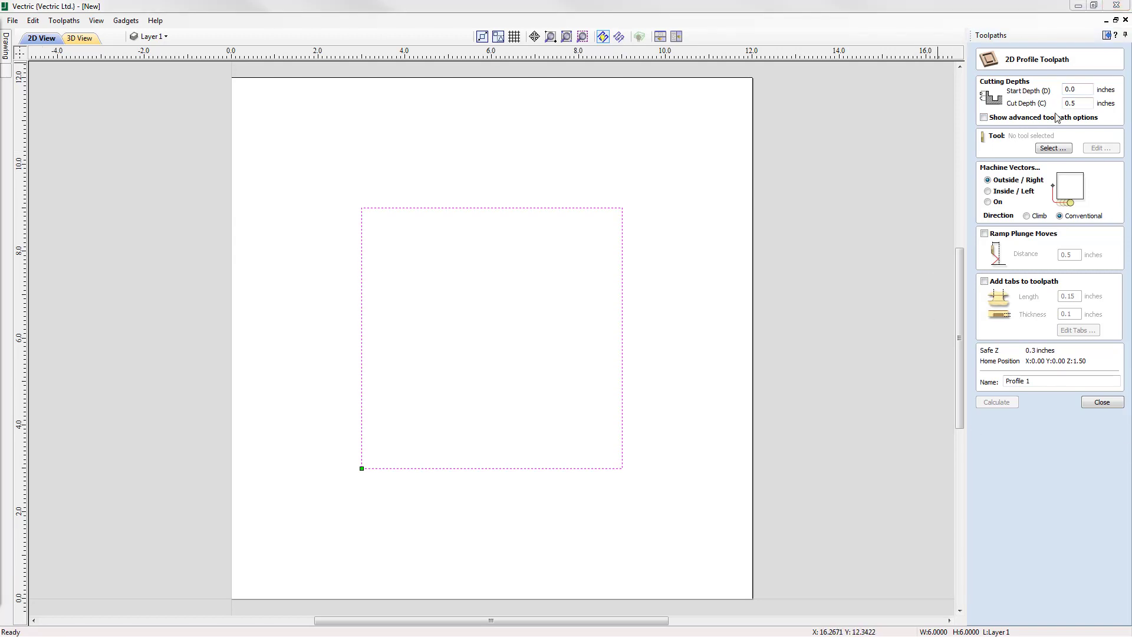
left_click(984, 118)
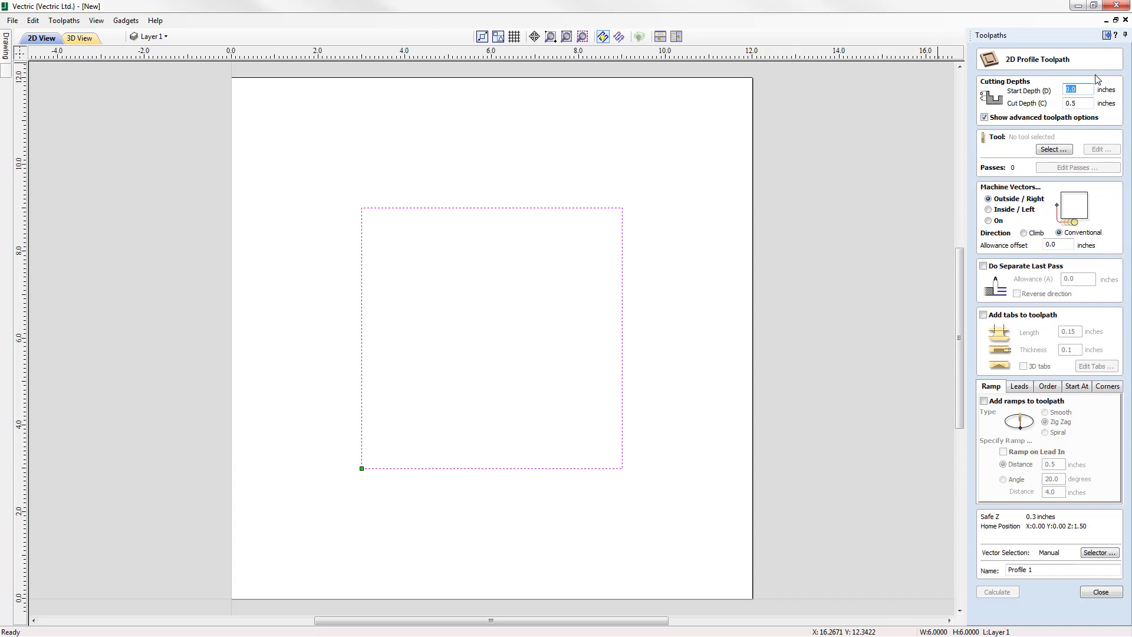
left_click(985, 117)
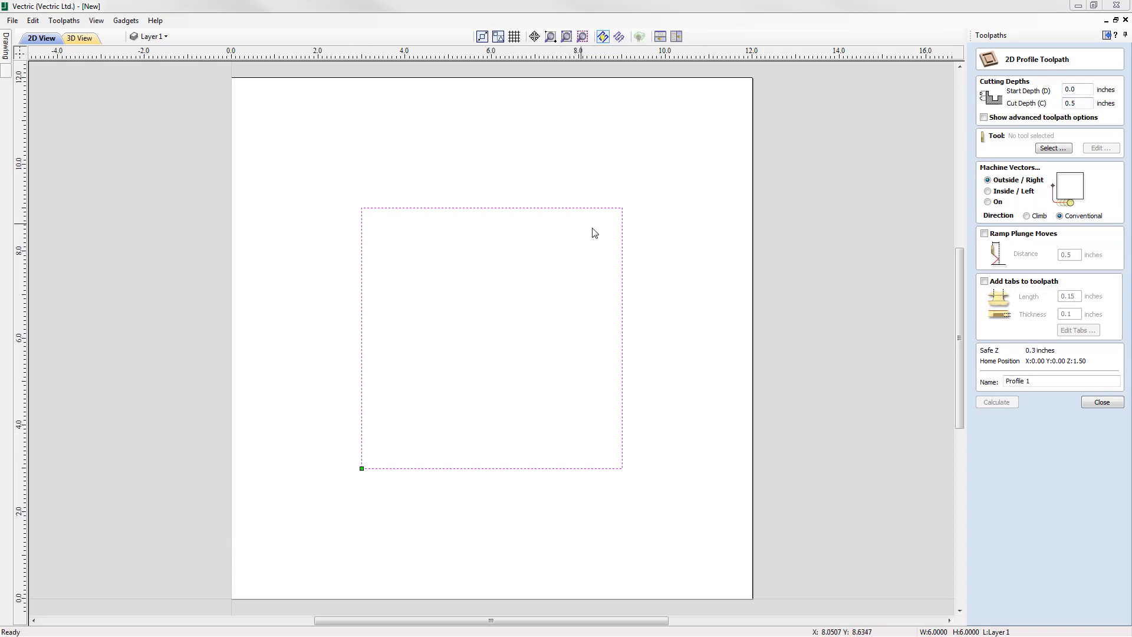
left_click(1077, 104)
left_click(1053, 148)
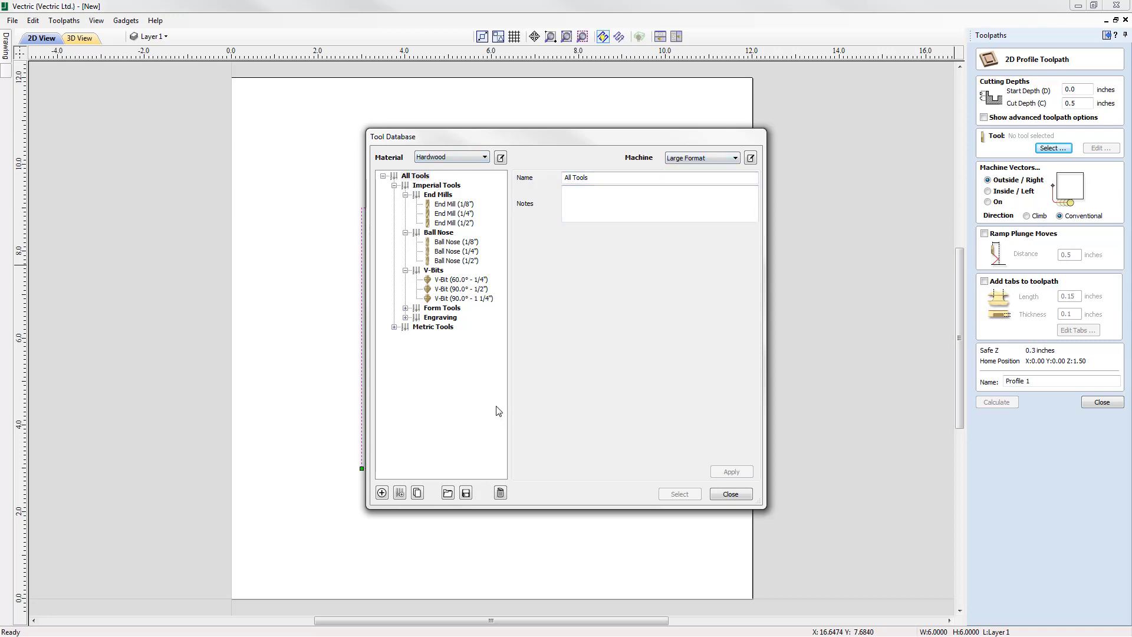
left_click(451, 214)
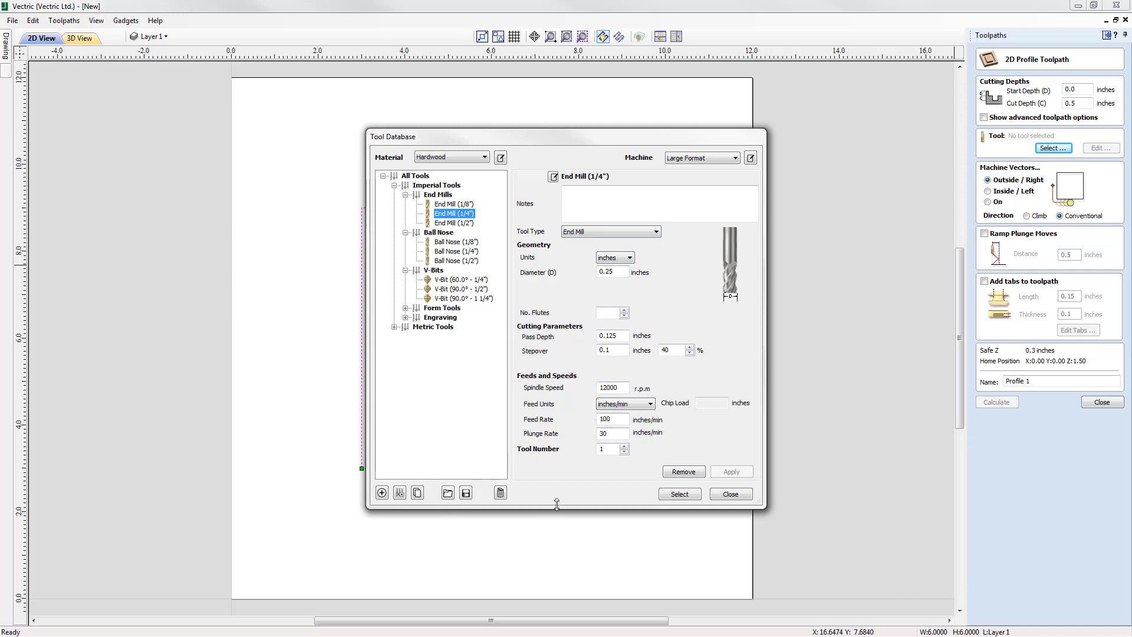
left_click(679, 495)
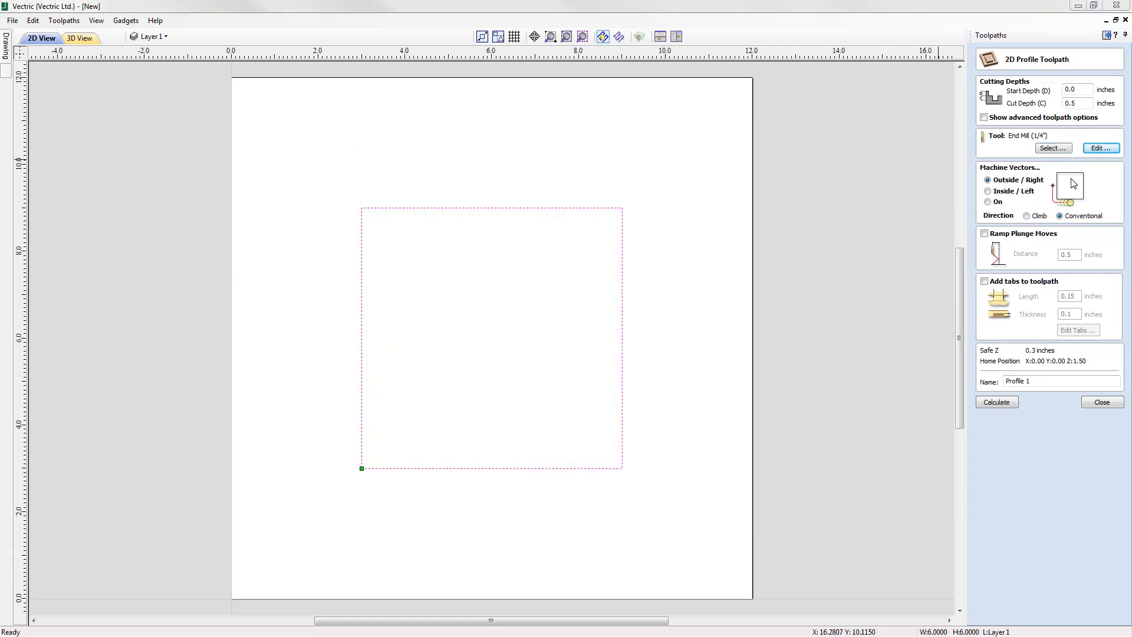
left_click(1108, 151)
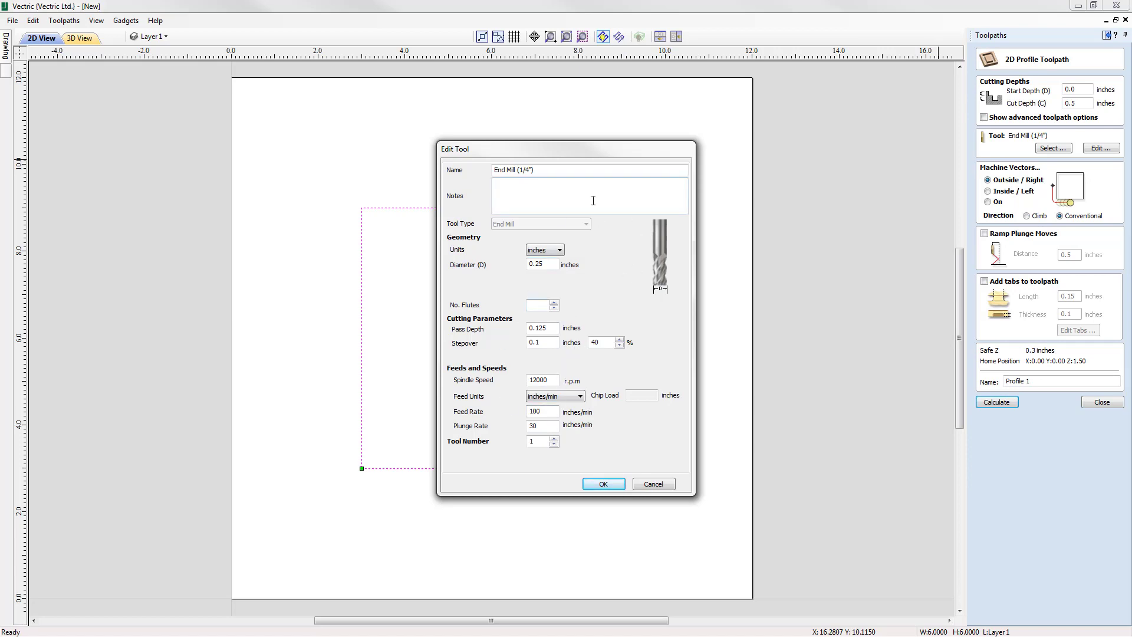
left_click(603, 484)
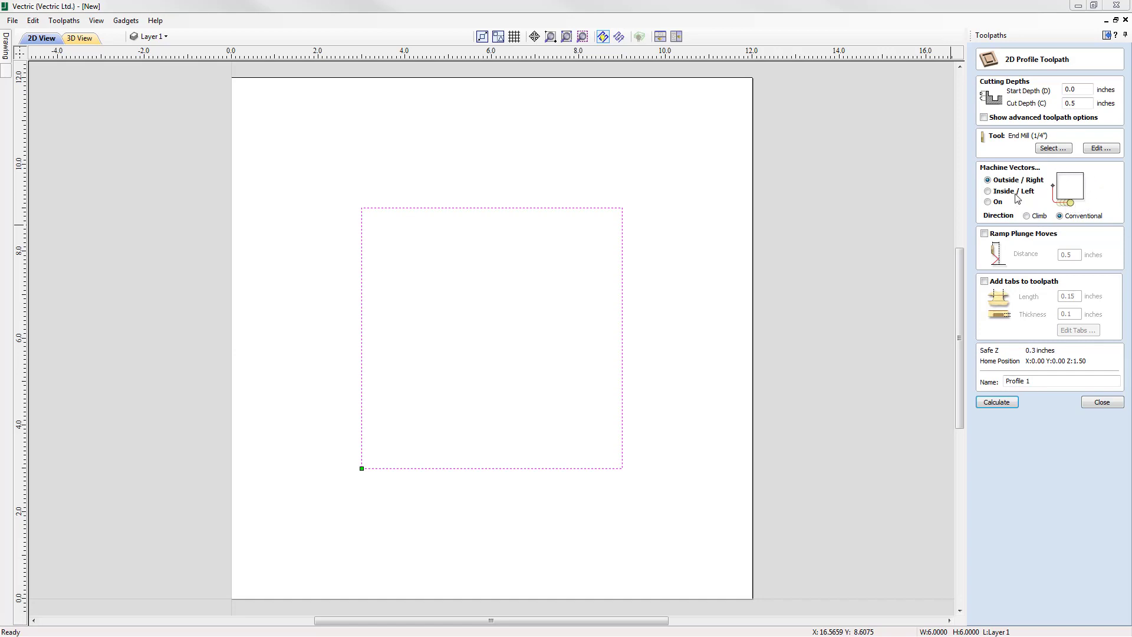
Set the profile to machine Outside / Right of the vector in the Climb direction and calculate the toolpath.
left_click(988, 191)
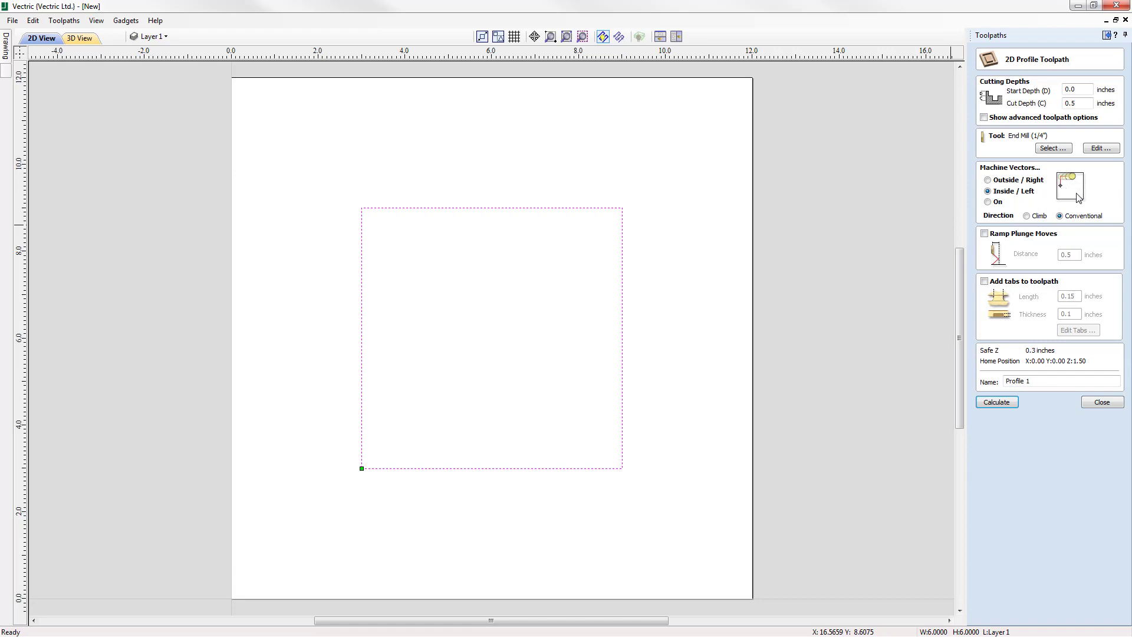
left_click(988, 201)
left_click(988, 180)
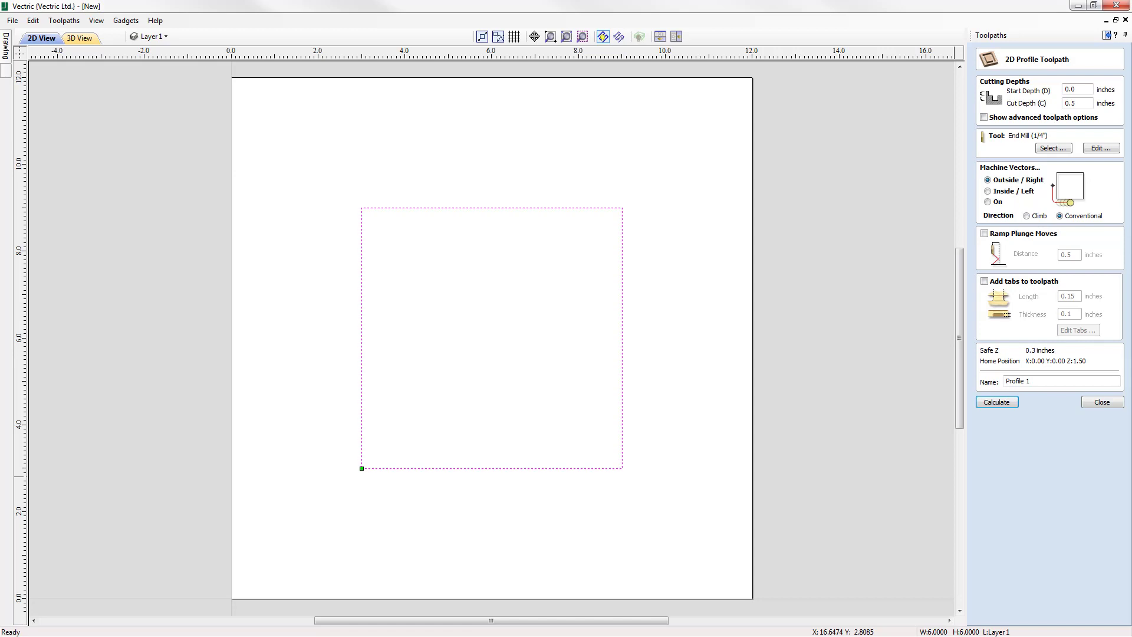
left_click(1035, 218)
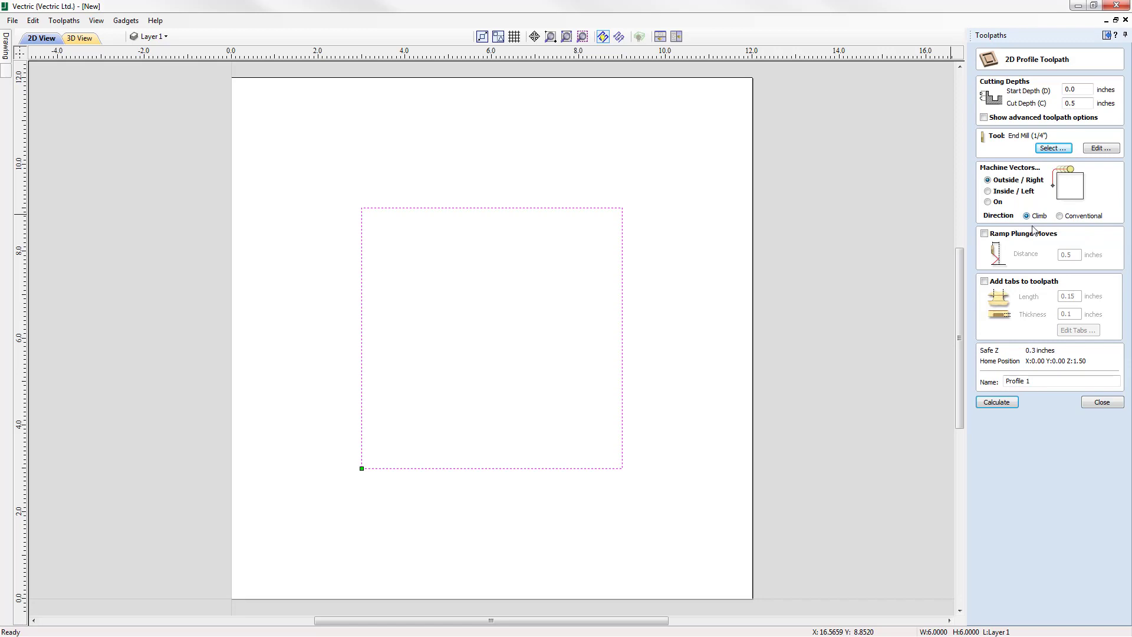
left_click(996, 402)
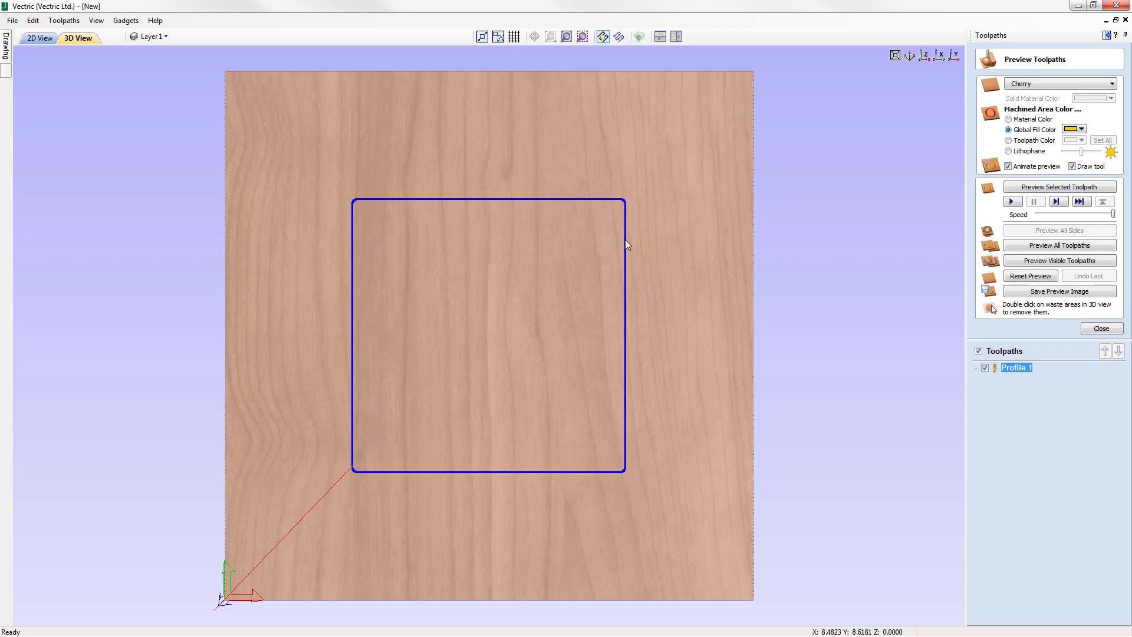
Reopen the Profile 1 toolpath, set the end mill's pass depth to 0.25 inches and recalculate it.
left_click_drag(514, 462, 519, 406)
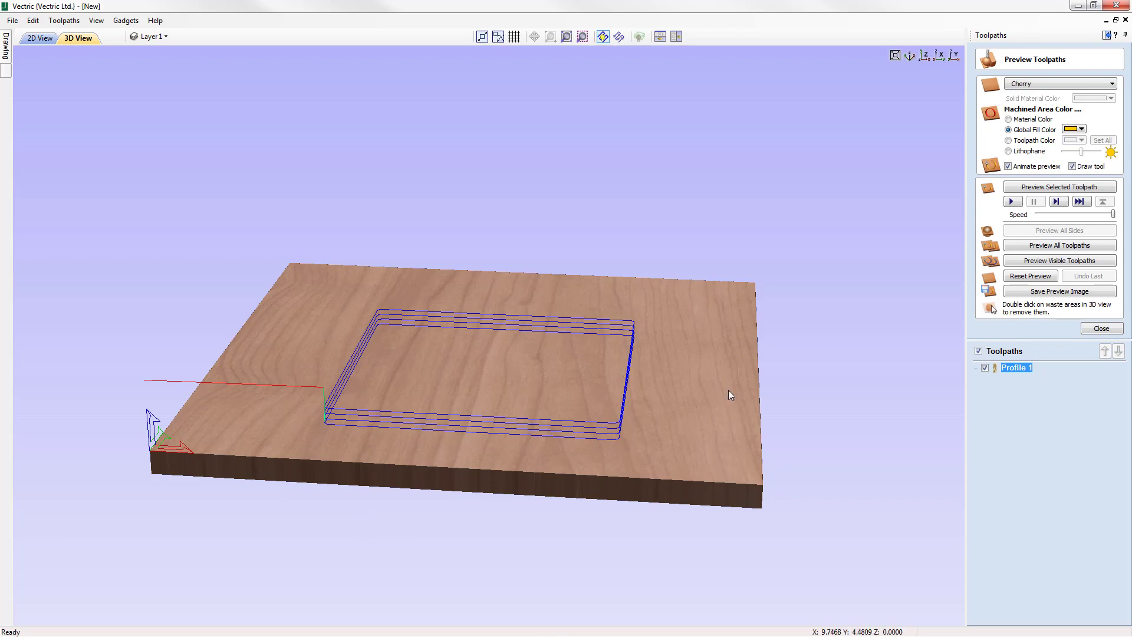
mouse_move(1015, 373)
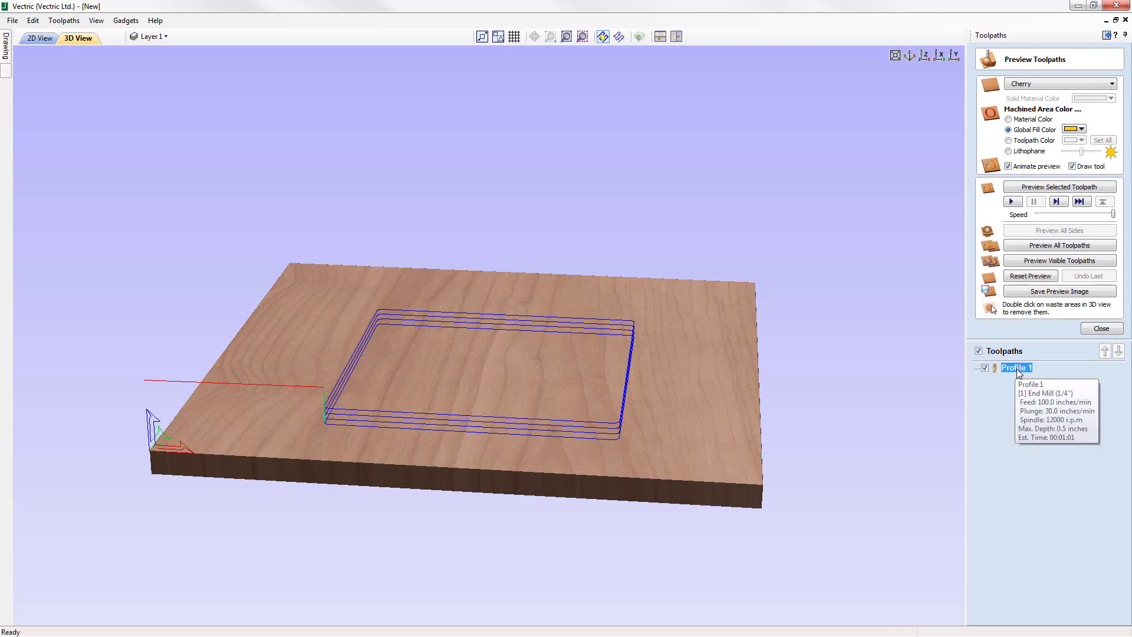
double_click(1016, 370)
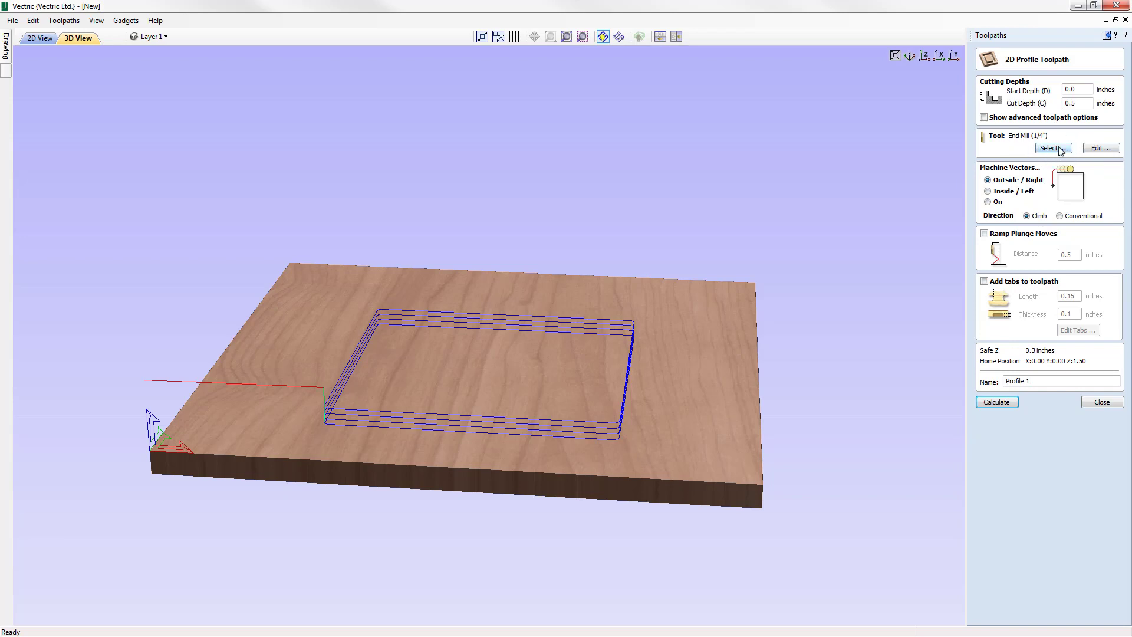
left_click(1053, 148)
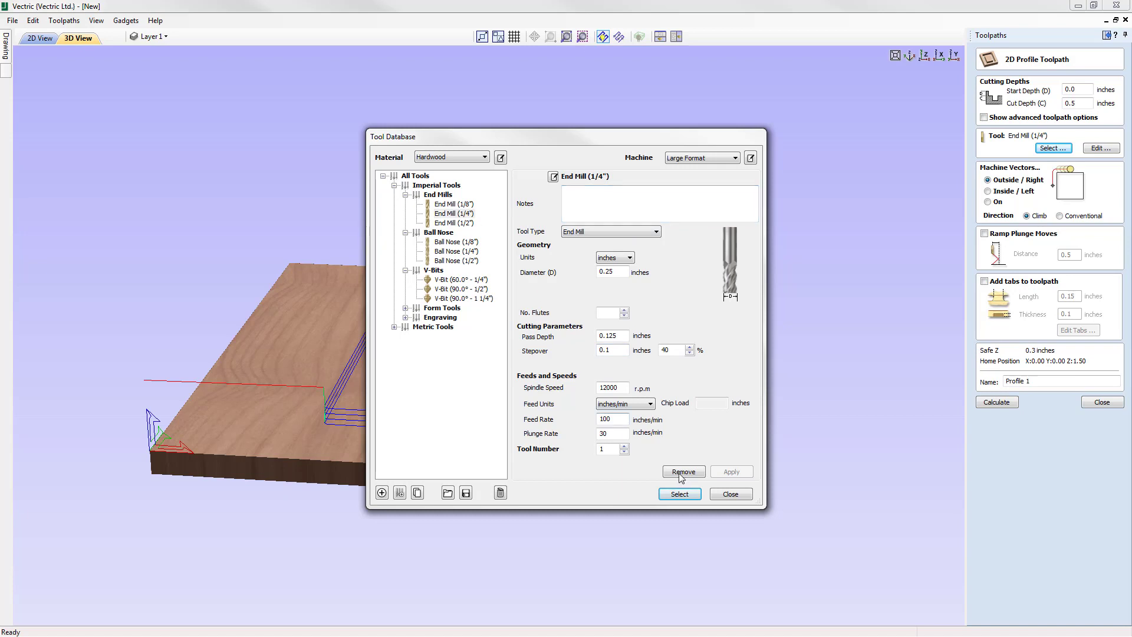
left_click(727, 494)
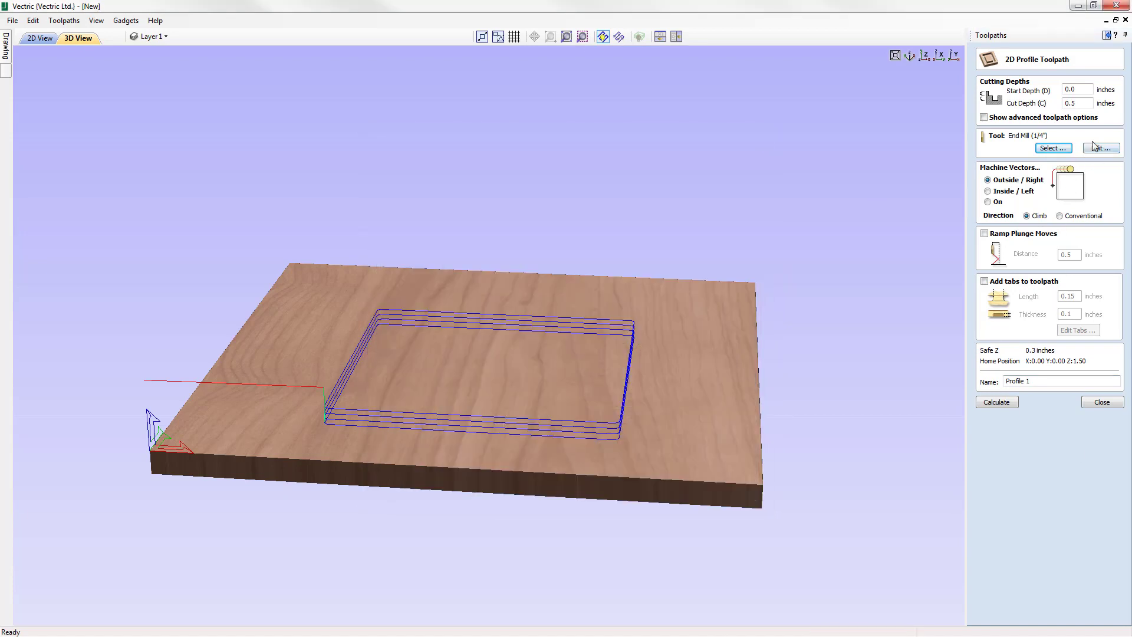
left_click(1094, 149)
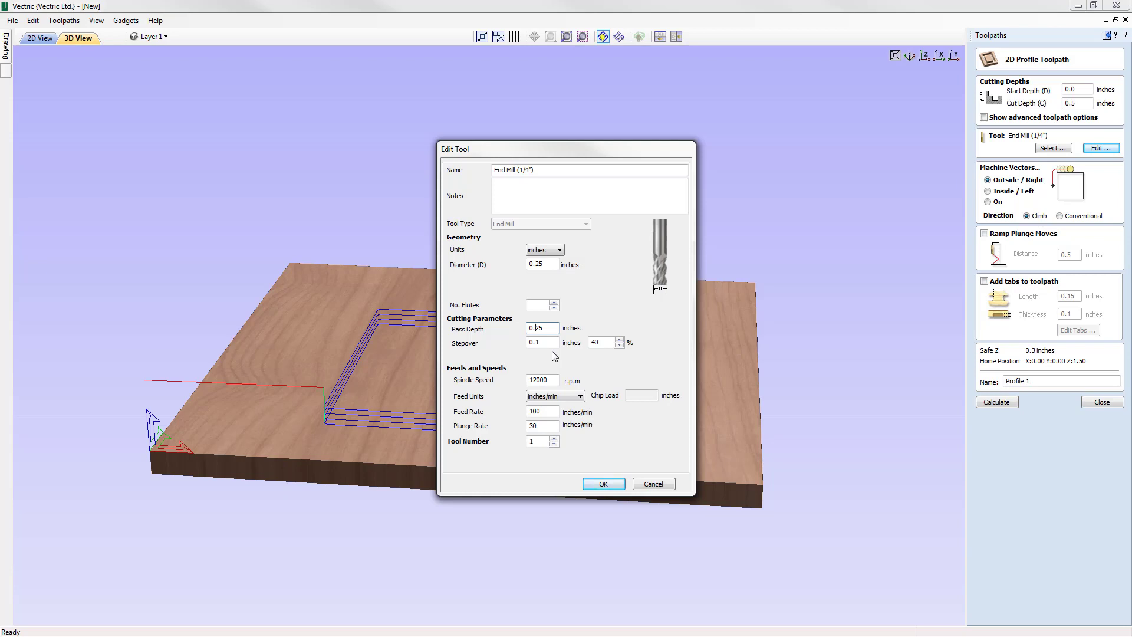
left_click(604, 484)
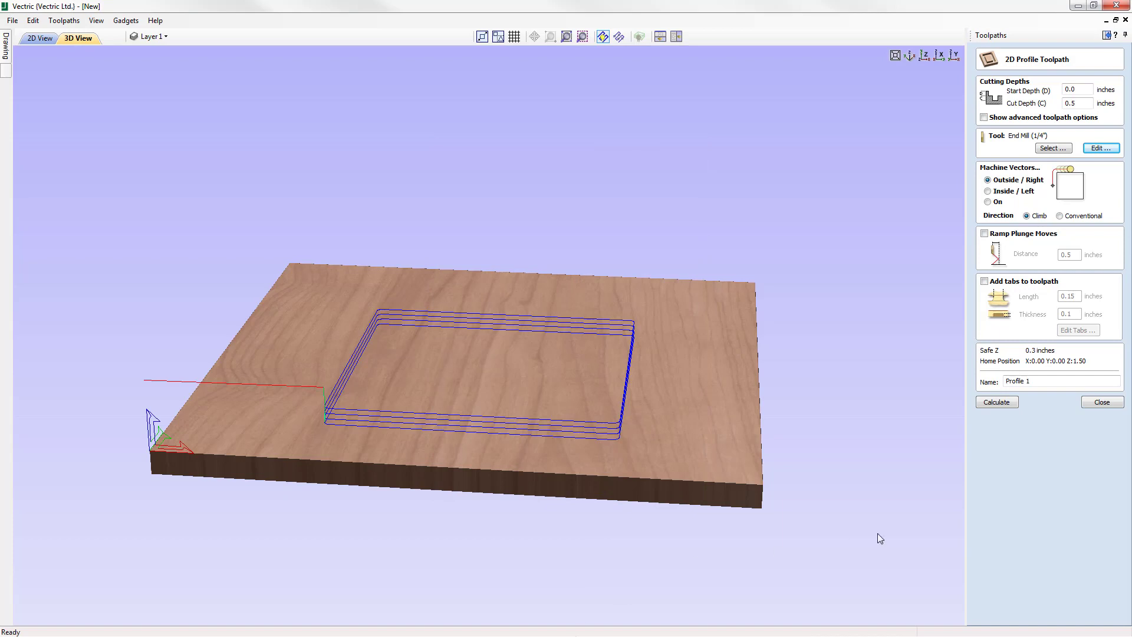
left_click(1009, 403)
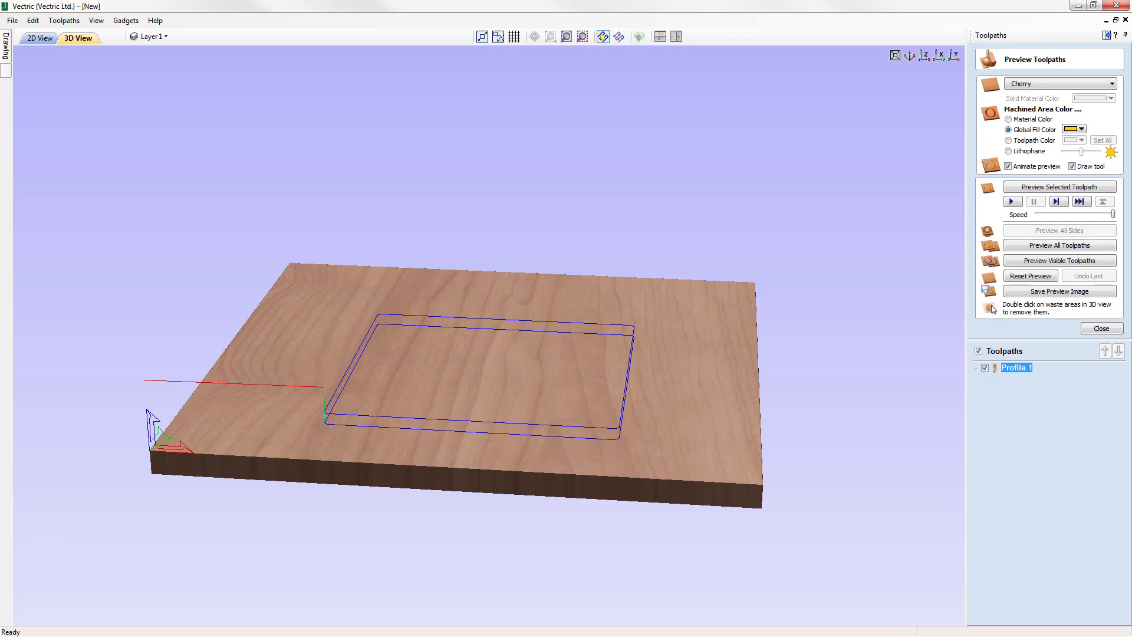
Simulate the Profile 1 cut in the 3D view and remove the waste material surrounding the square.
left_click(1055, 188)
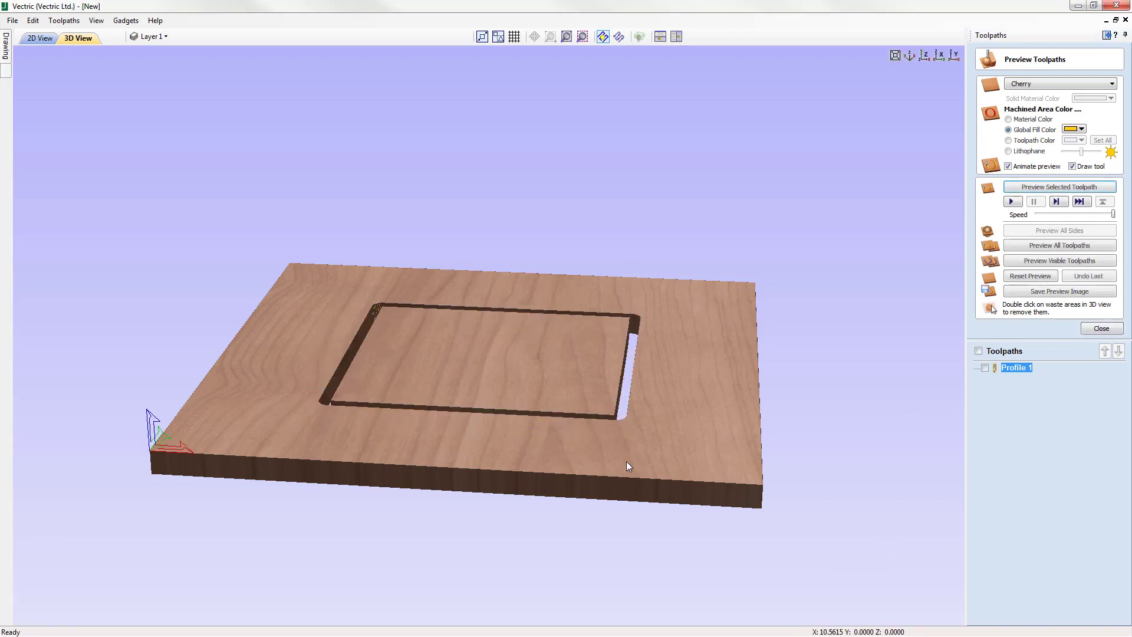
left_click_drag(480, 411, 539, 381)
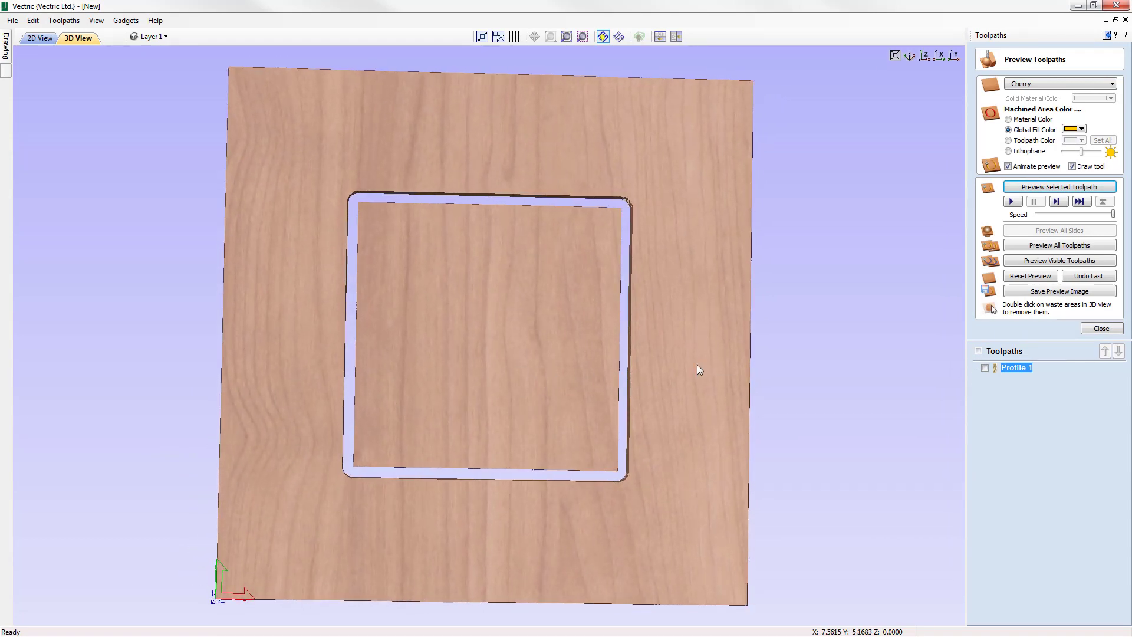
double_click(683, 271)
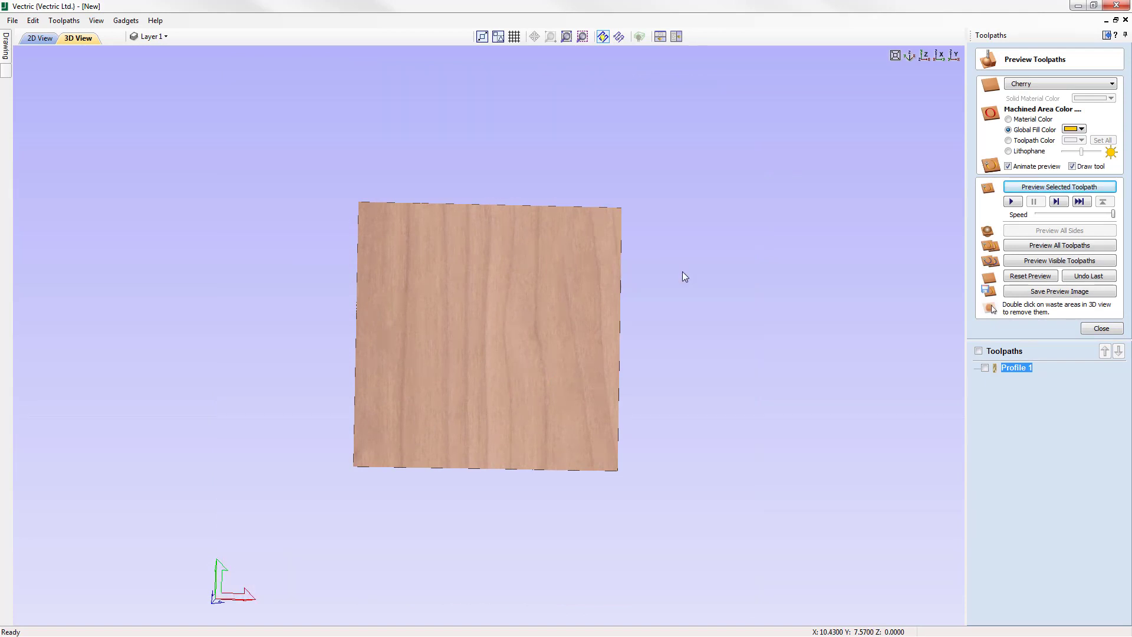
left_click_drag(536, 400, 513, 435)
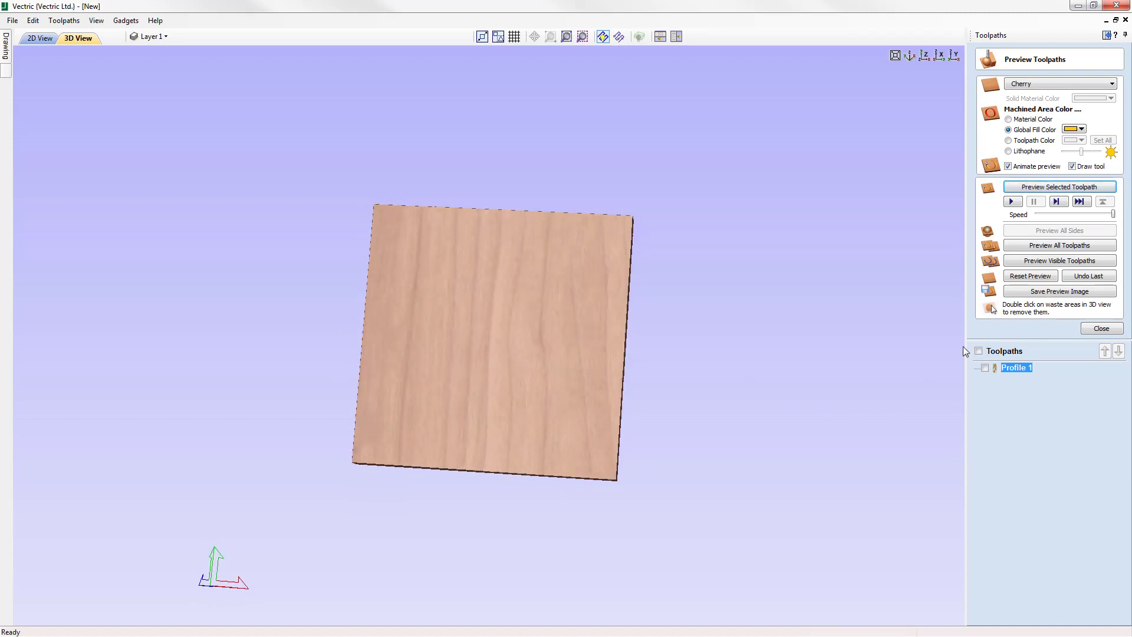
Reset the toolpath preview and view the uncut material block from straight above.
left_click(1028, 277)
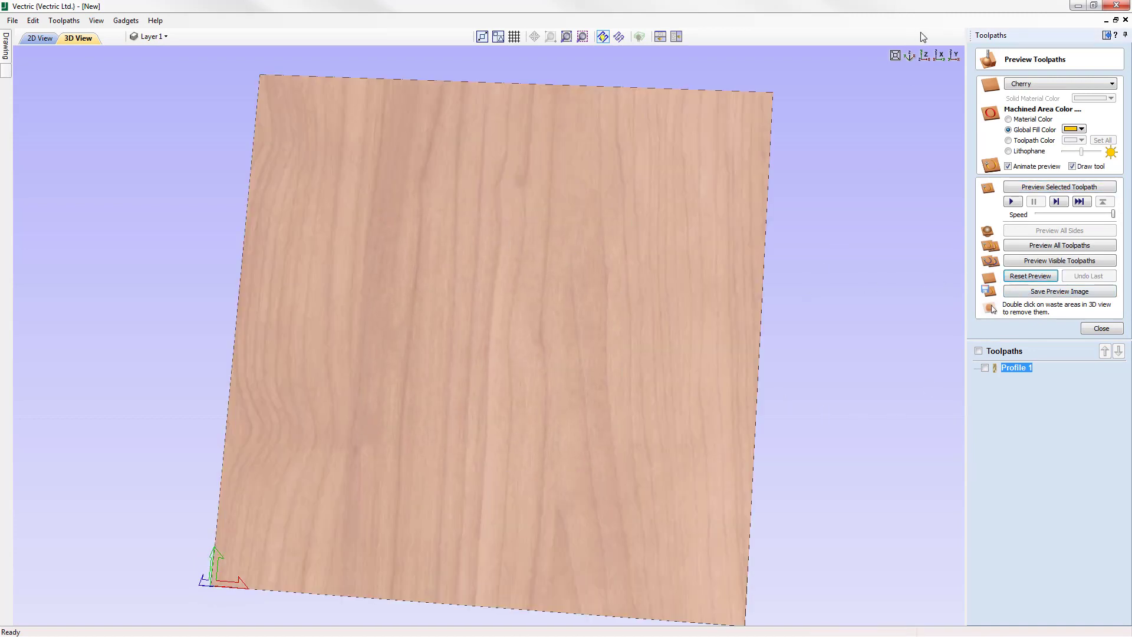
left_click(924, 56)
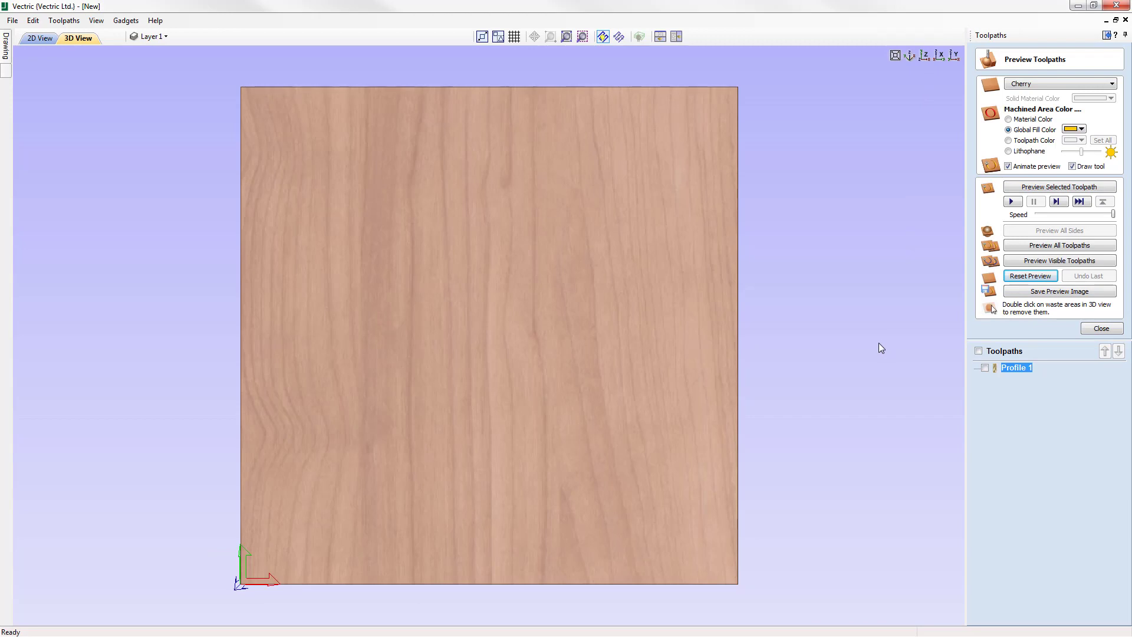
Reopen the Profile 1 toolpath and compare the end mill's parameters in the Tool Database with those stored in the toolpath.
double_click(1017, 368)
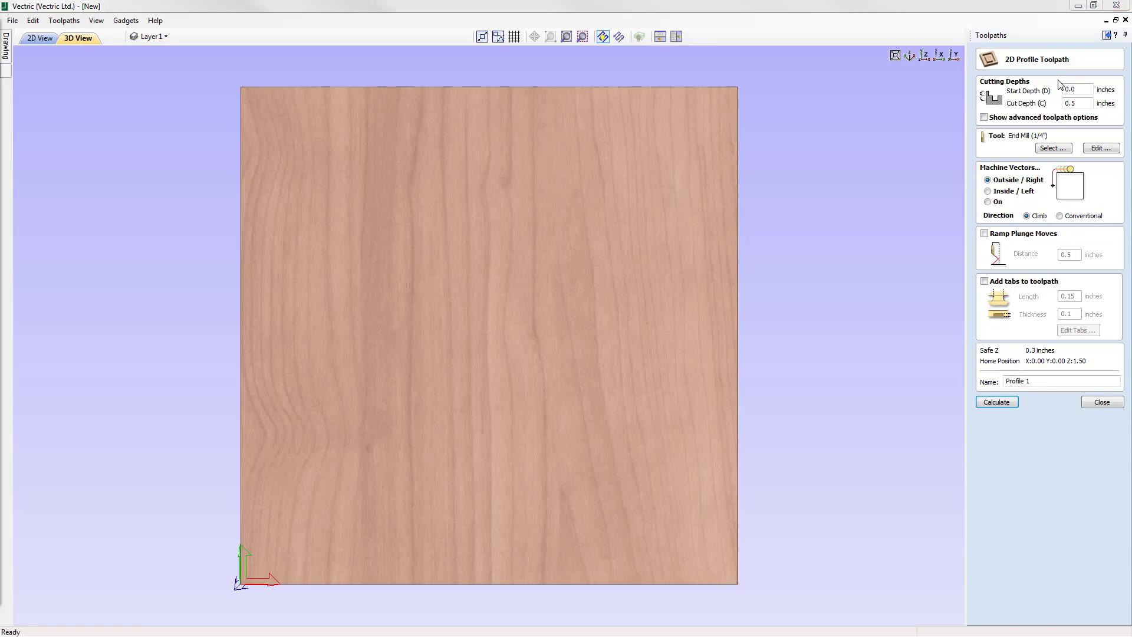
left_click(1053, 148)
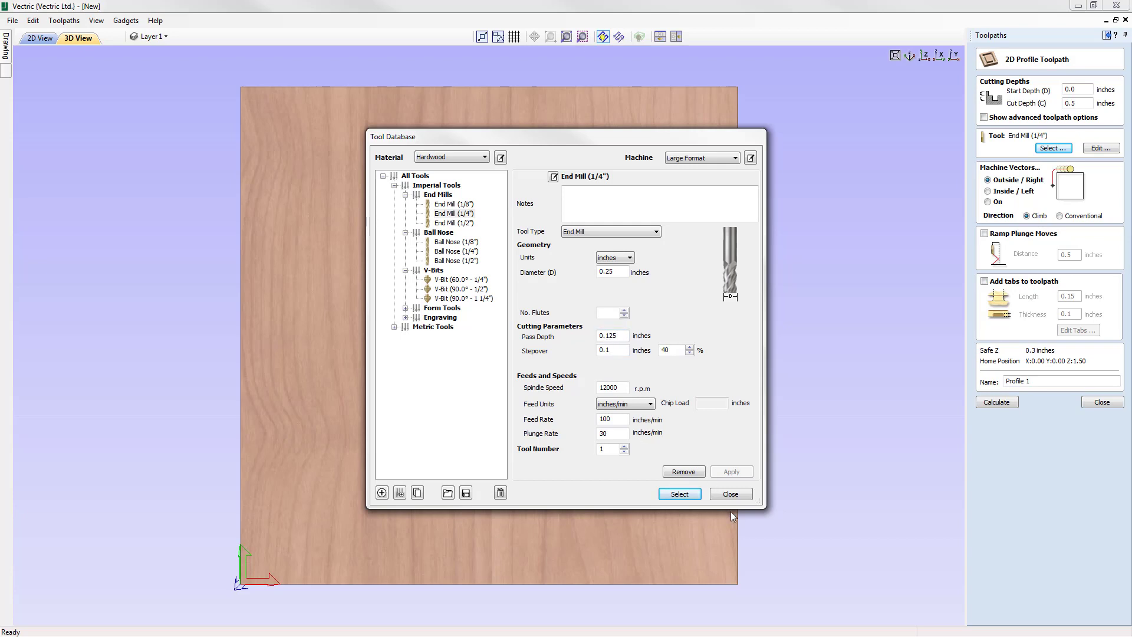
left_click(742, 489)
left_click(1102, 147)
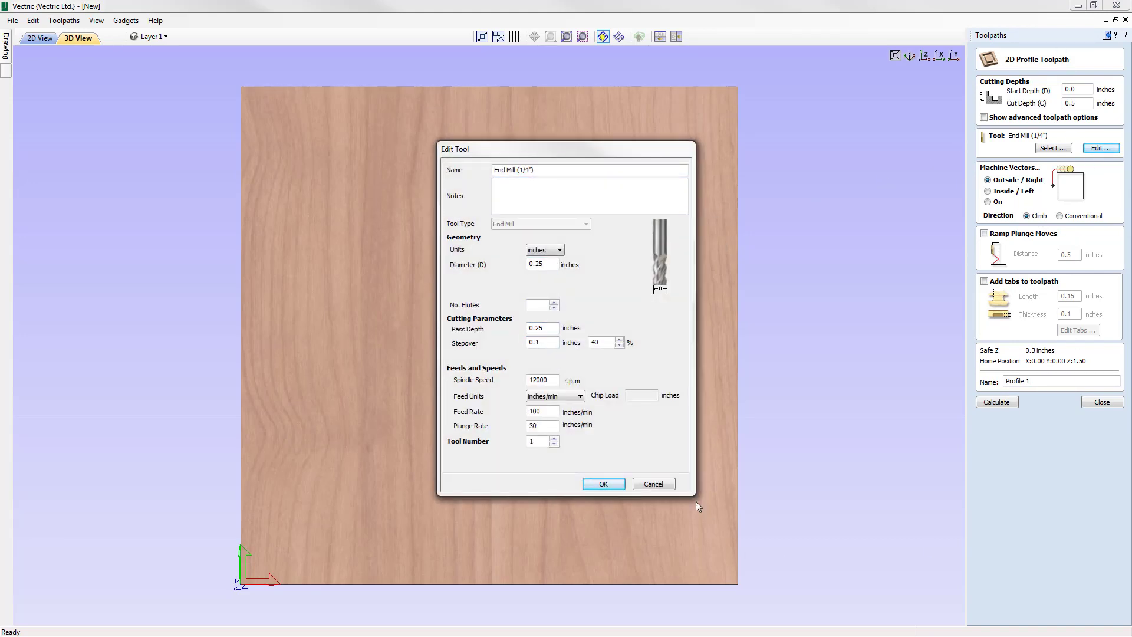
left_click(649, 487)
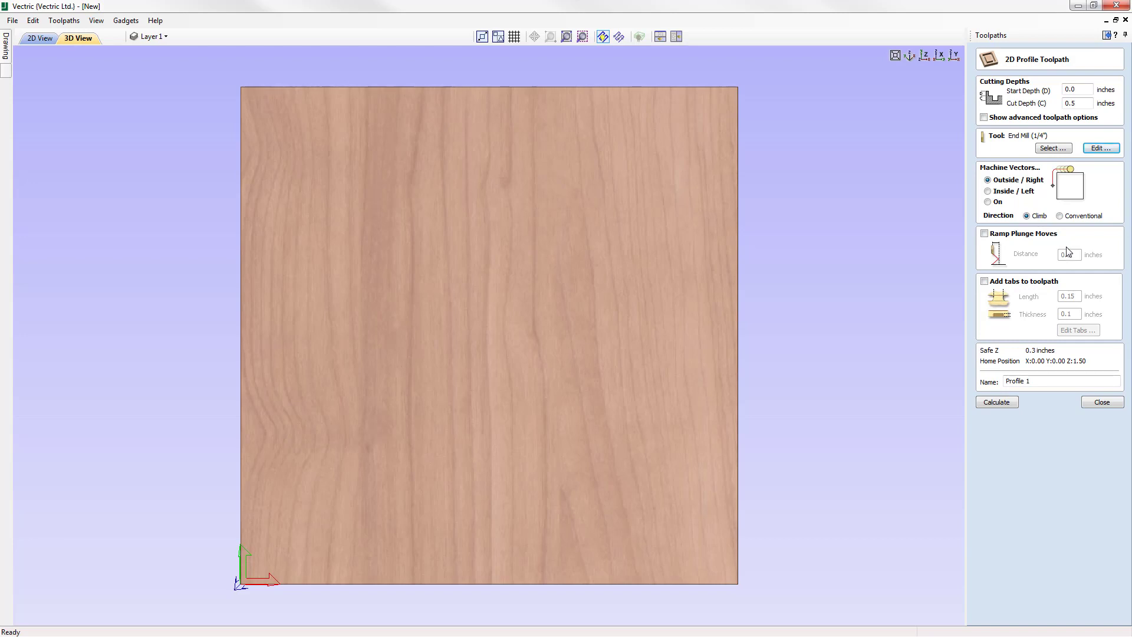
Enable ramp plunge moves with a 3-inch distance, recalculate the toolpath and view the ramps from the side of the board.
left_click(984, 233)
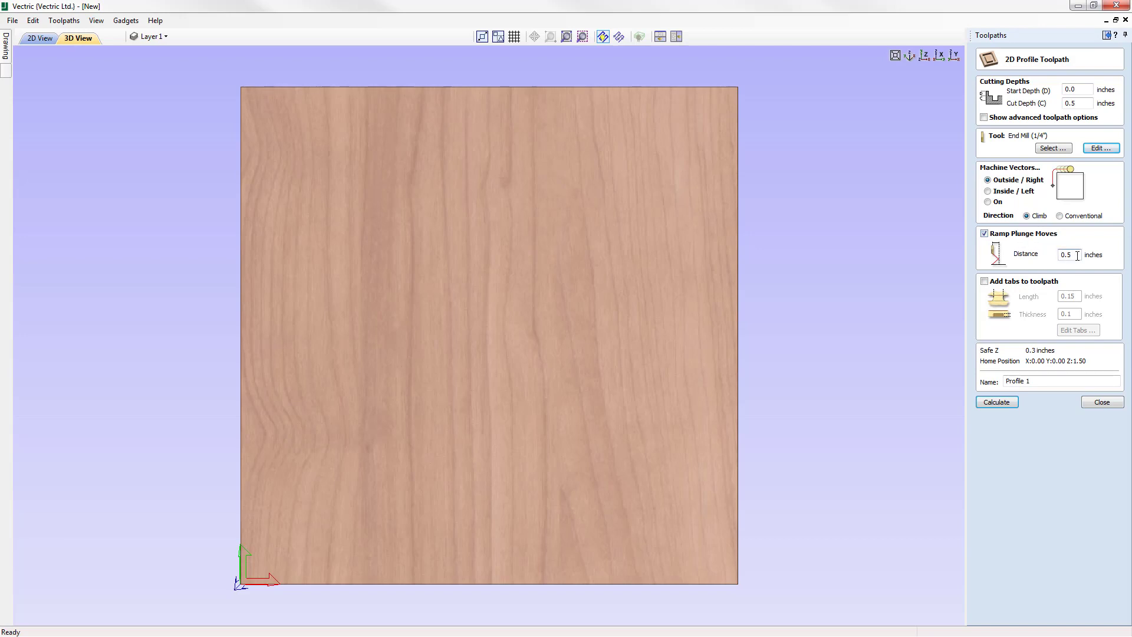
left_click_drag(1078, 255, 1033, 248)
type("3")
left_click(986, 404)
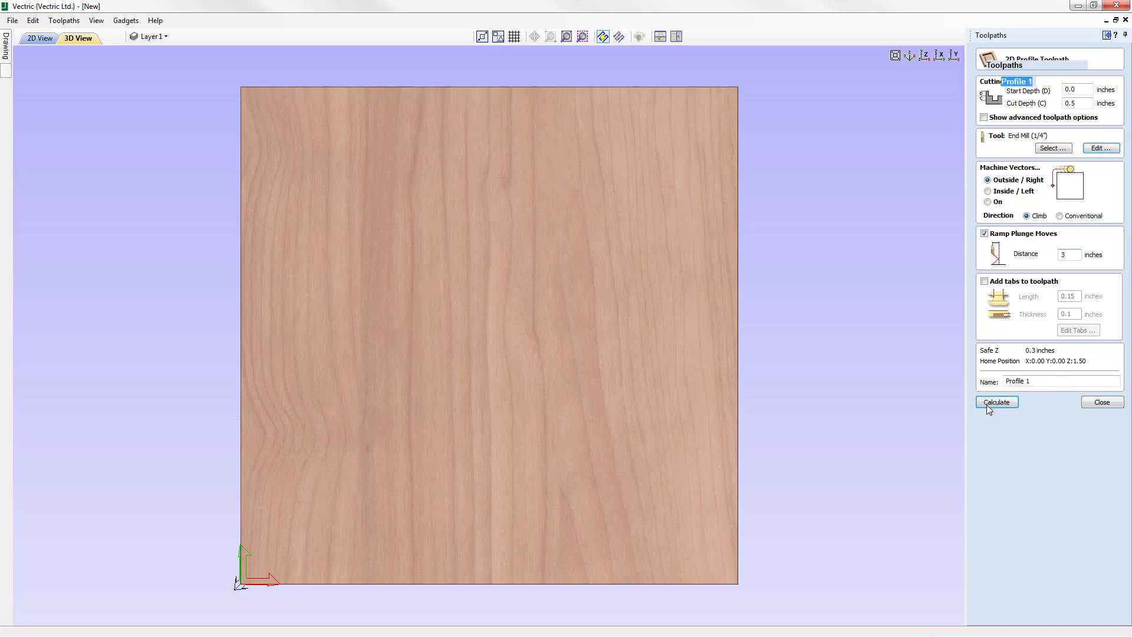
left_click(940, 55)
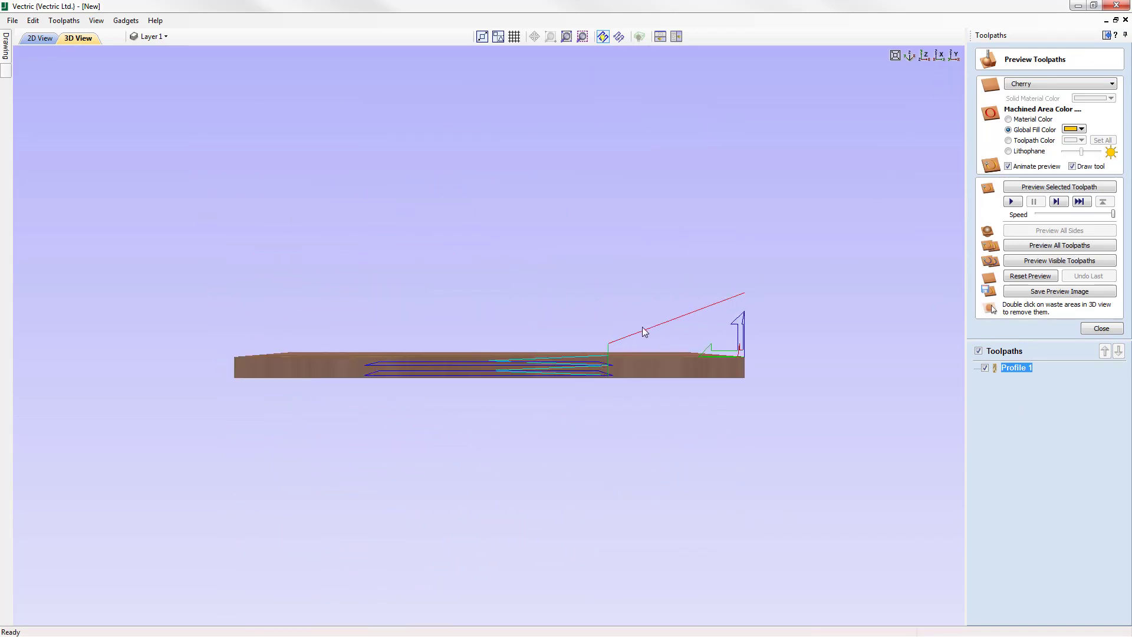
scroll(610, 347, "up", 1)
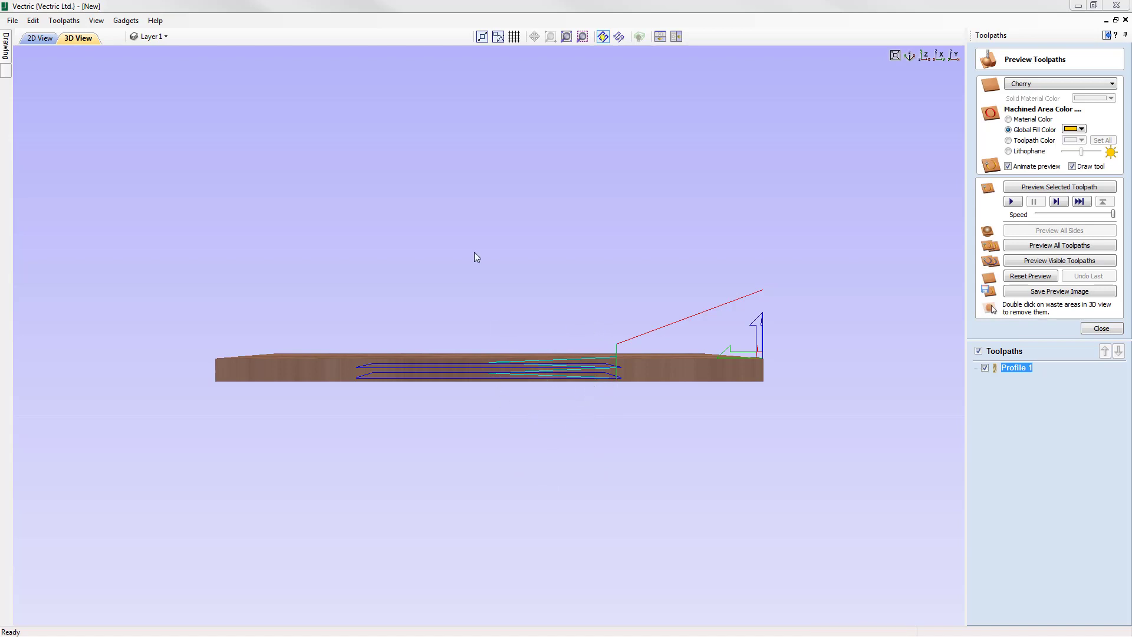
Reopen the Profile 1 toolpath, set the ramp distance to 1 inch and recalculate it.
double_click(1020, 370)
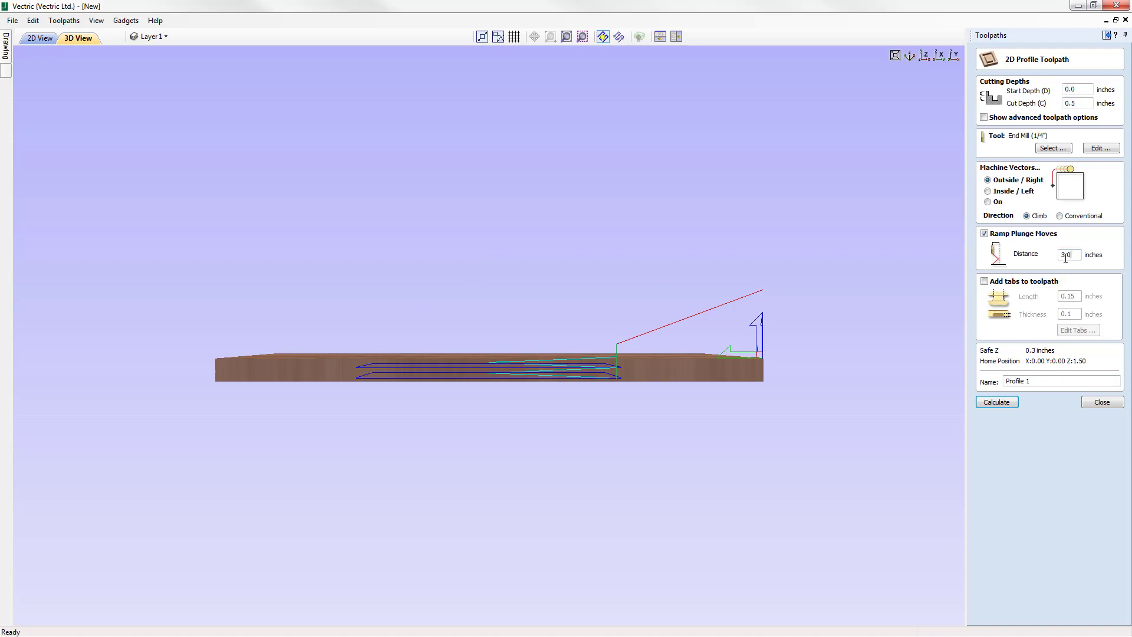
double_click(1067, 254)
type("1")
left_click(1005, 402)
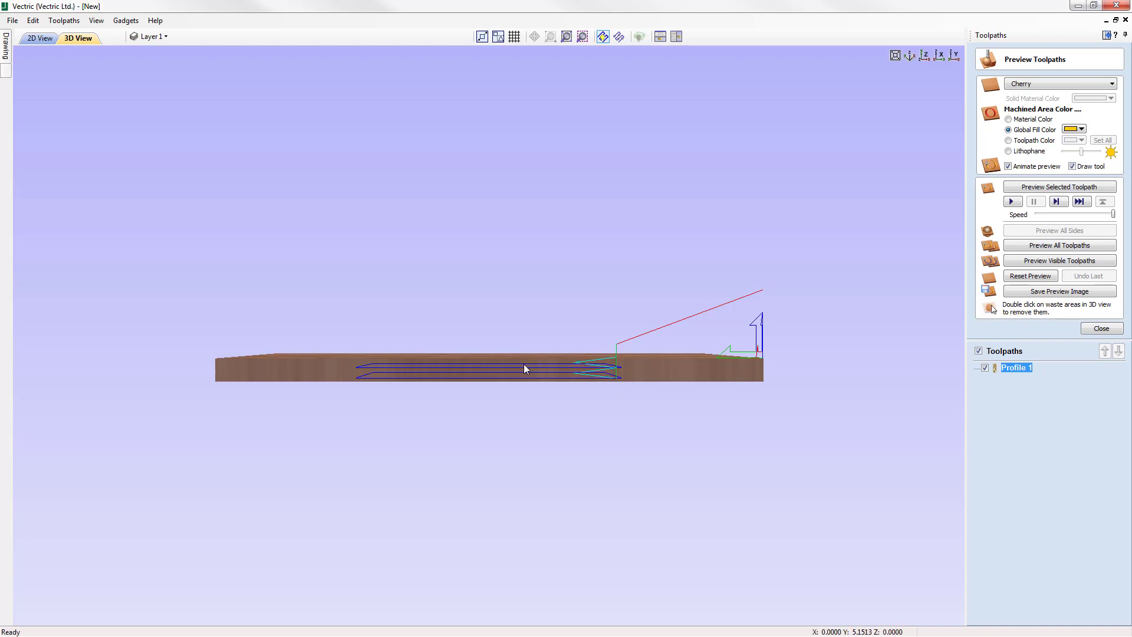
View the board from straight above, slow the preview speed to about a third and simulate the Profile 1 cut.
left_click(925, 55)
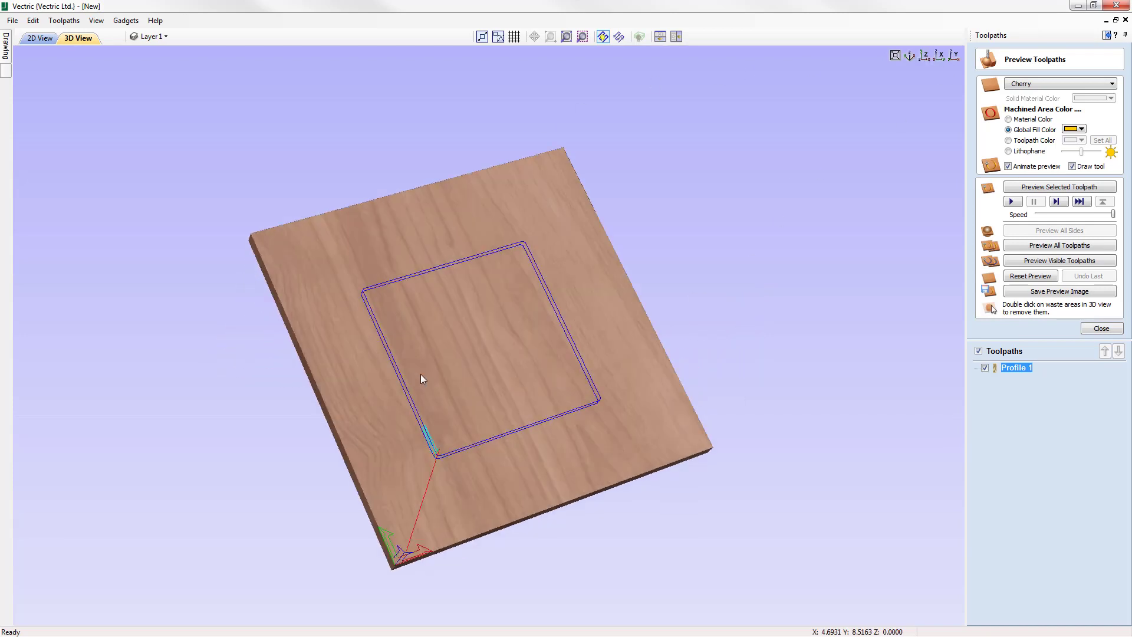
left_click(1077, 217)
left_click(1072, 217)
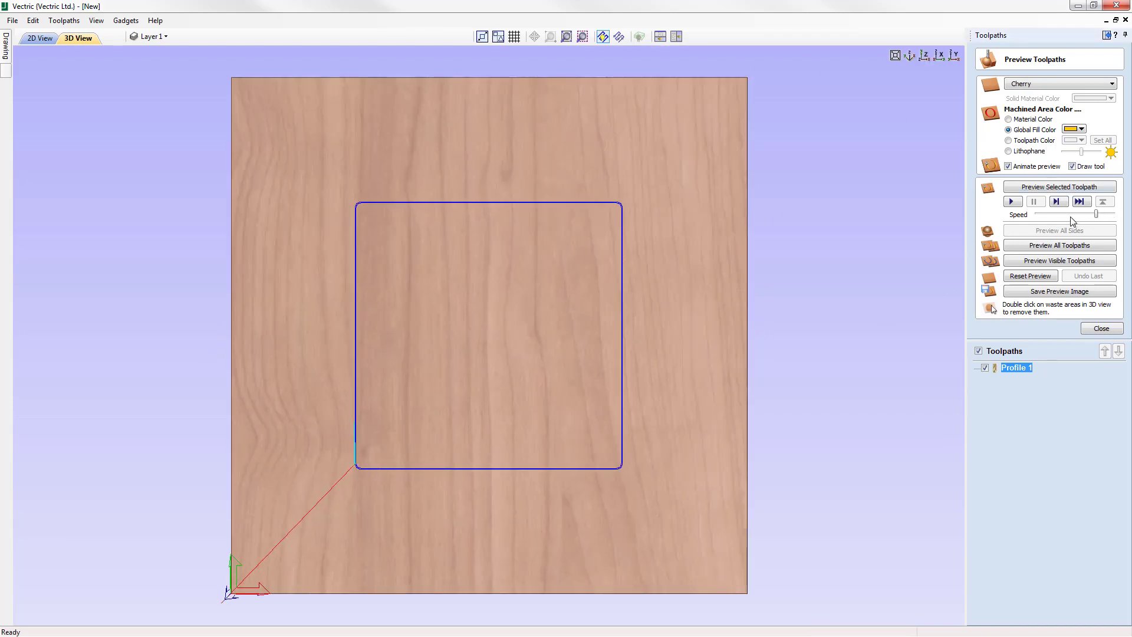
left_click(1072, 216)
left_click(1064, 215)
left_click(1062, 214)
left_click(1061, 215)
left_click(1059, 188)
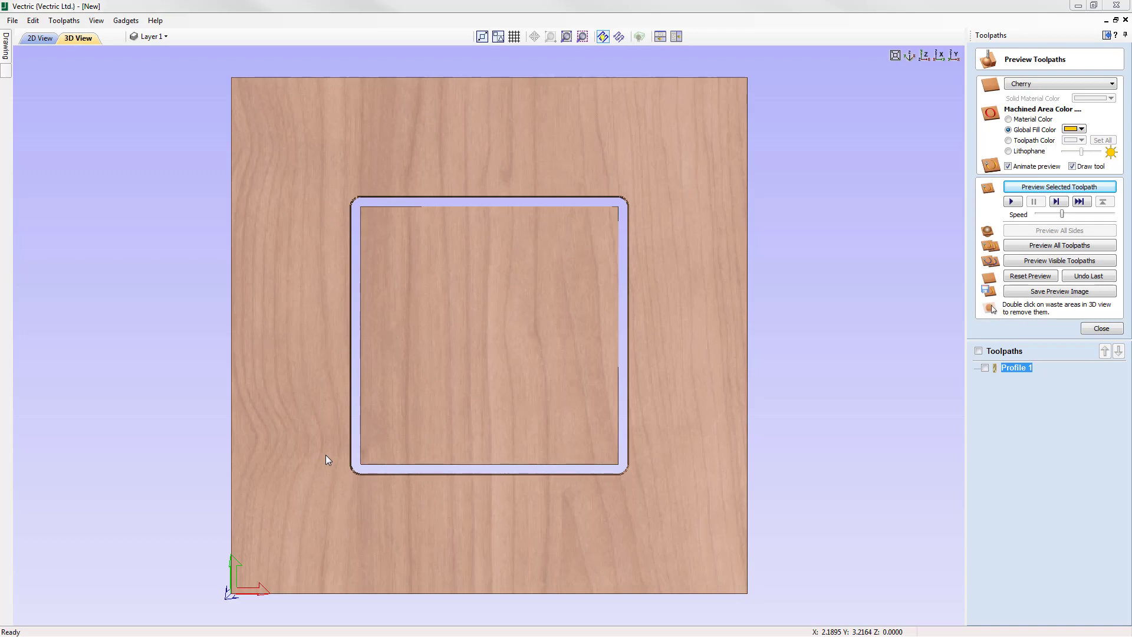
Reset the preview, reopen the Profile 1 toolpath for editing and show the square in the 2D view.
left_click(1029, 277)
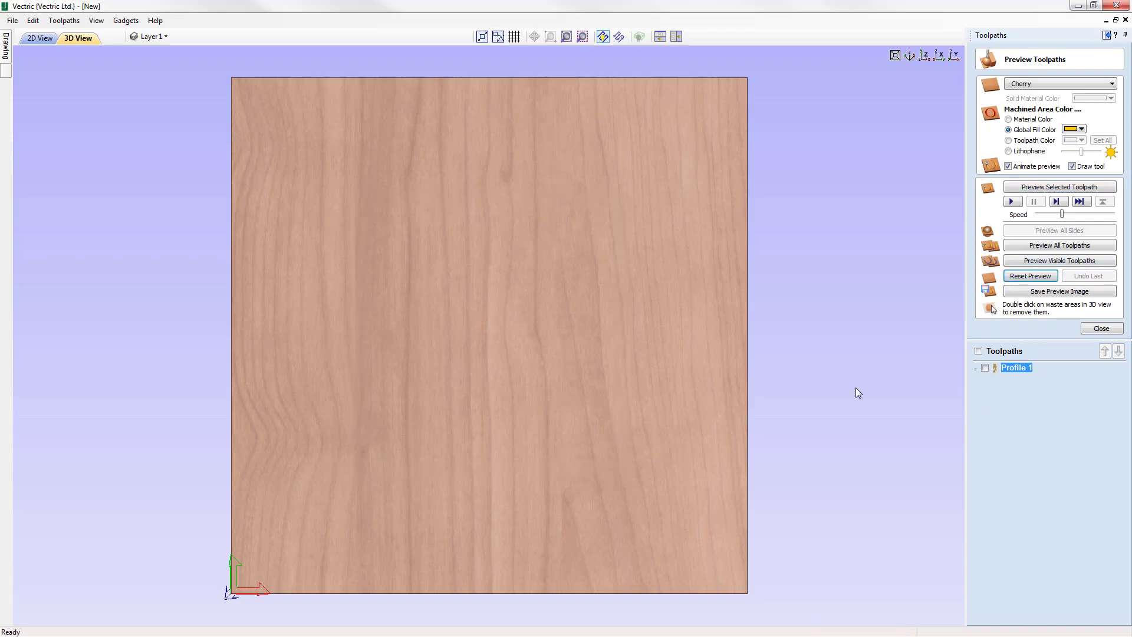
double_click(1017, 367)
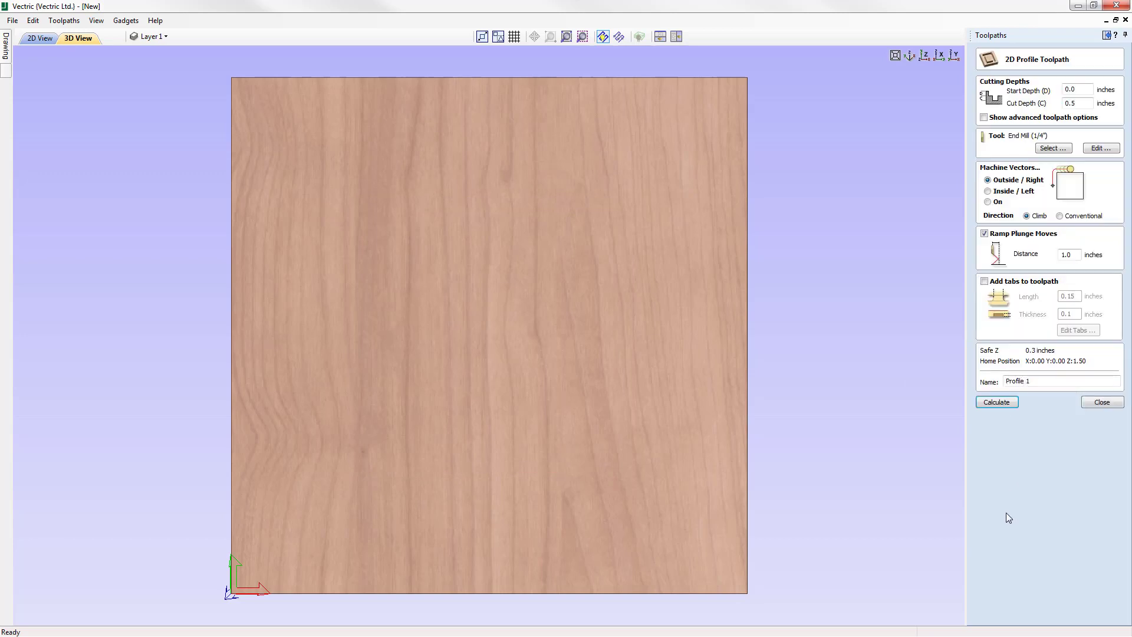
left_click(41, 38)
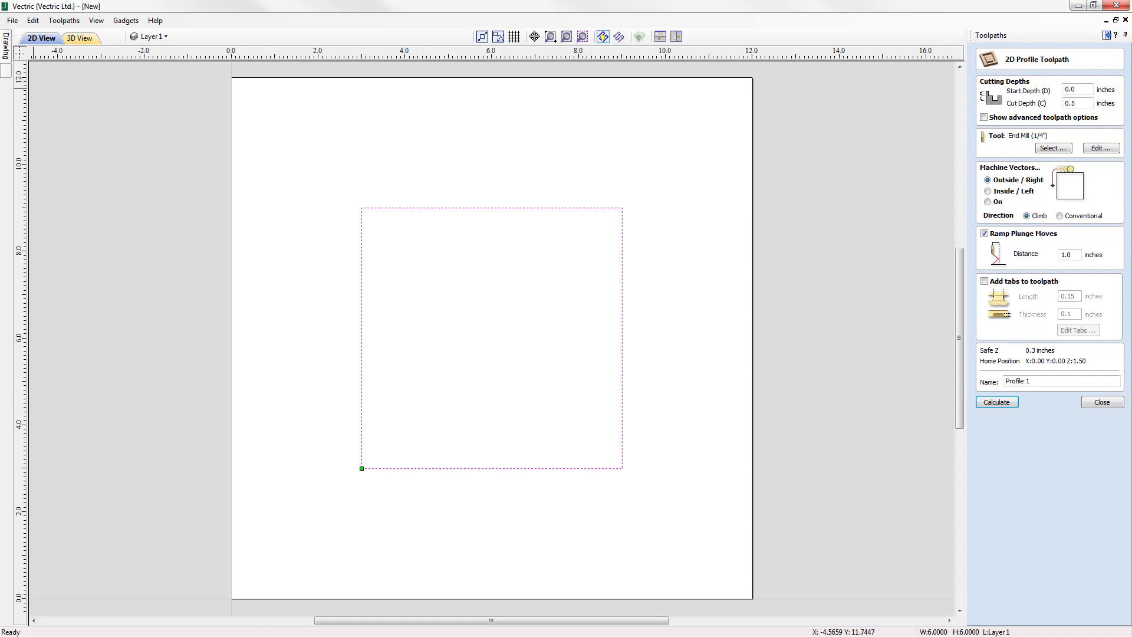
Enable tabs on the toolpath with a length of 0.5 inches and a thickness of 0.25 inches.
left_click(985, 282)
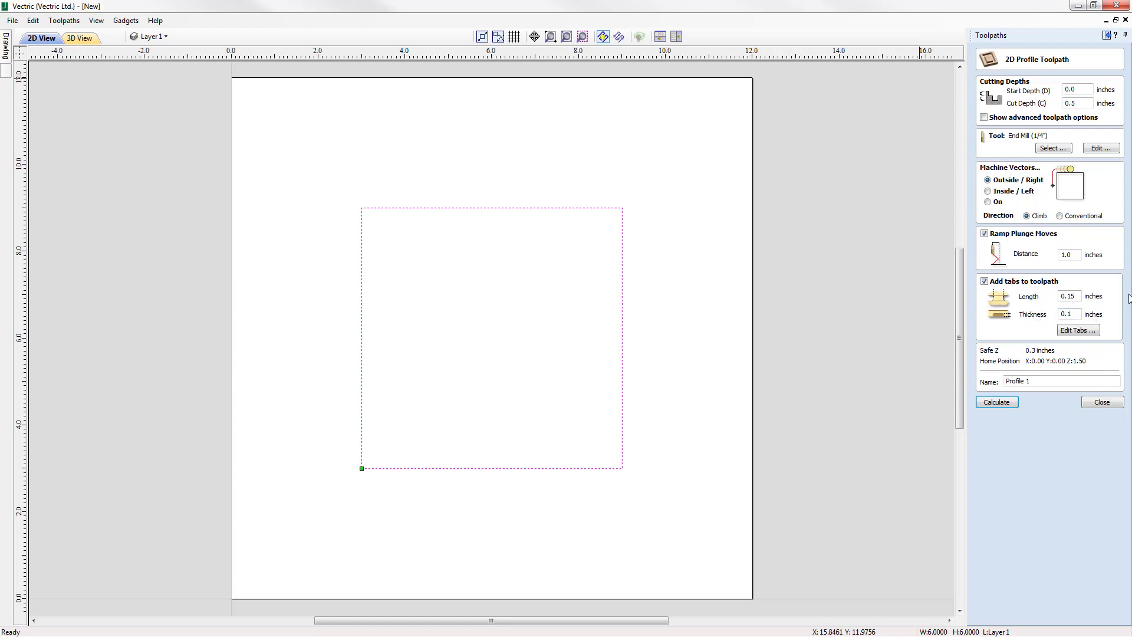
left_click_drag(1067, 296, 1087, 291)
type("5")
left_click_drag(1069, 314, 1079, 314)
Add a constant number of 4 tabs to the square, and re-add them with the first-tab-at-start-point option off.
left_click(1076, 331)
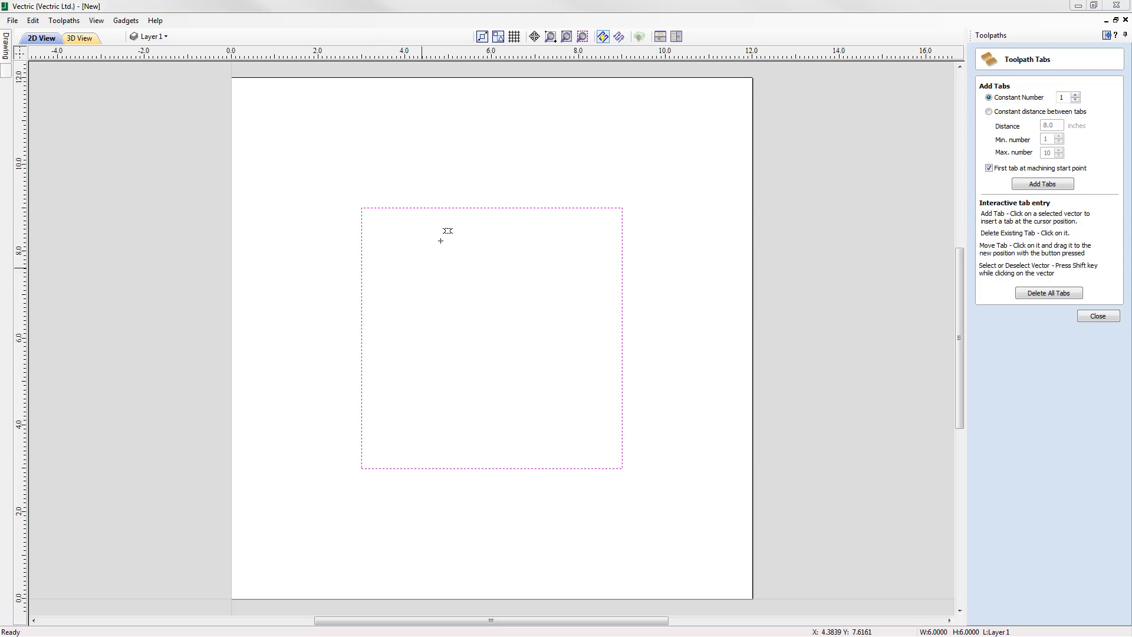
left_click(1076, 95)
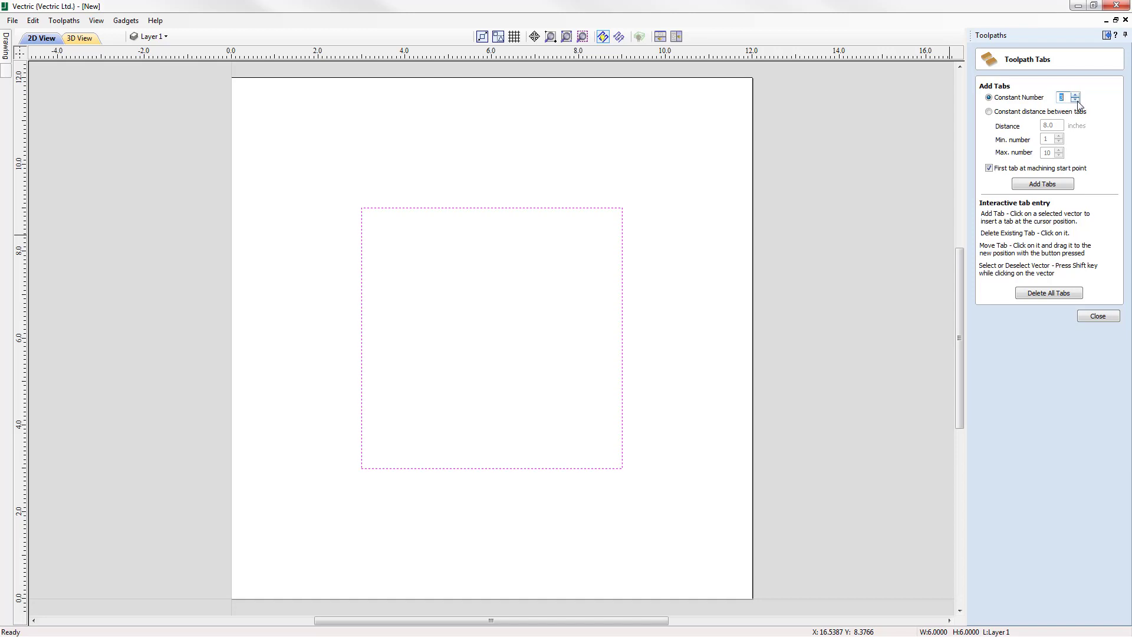
left_click(1075, 95)
left_click(1042, 184)
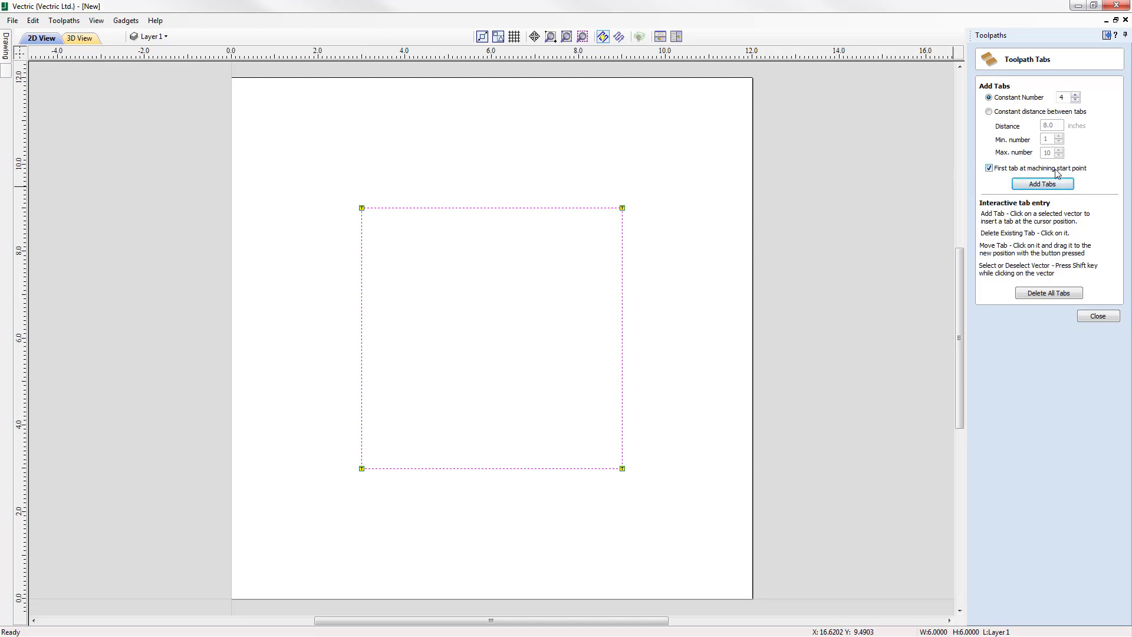
left_click(989, 169)
left_click(1045, 185)
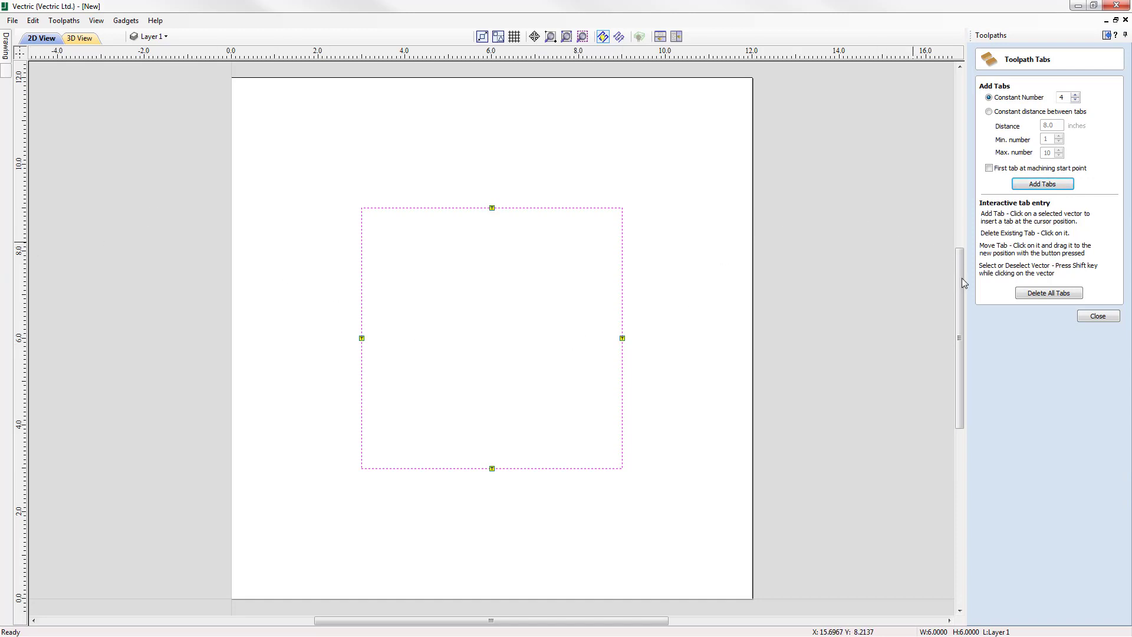
Delete all tabs and add new ones at a constant distance of 2 inches, with a maximum of 10.
left_click(1053, 294)
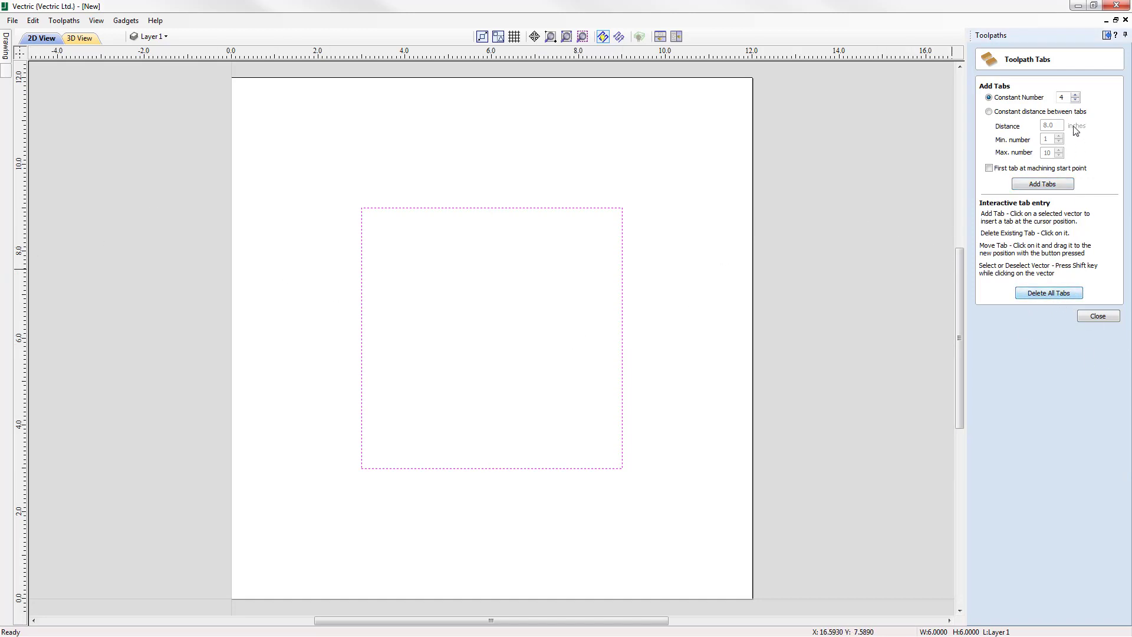
left_click(1006, 113)
left_click(1048, 189)
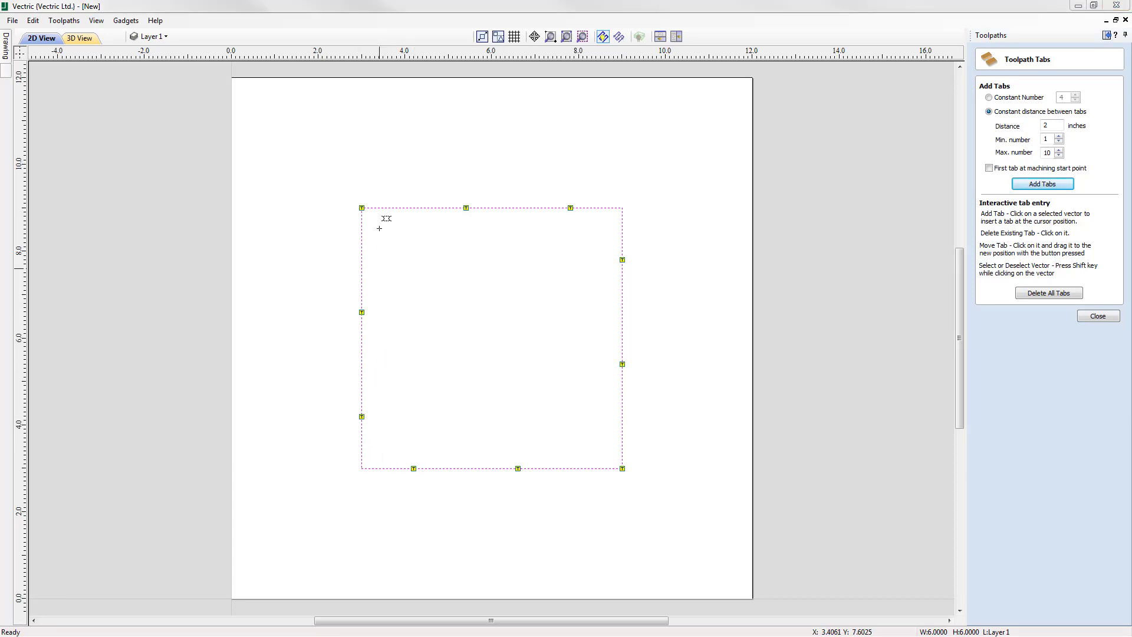
Clear the tabs, lower the maximum number to 8 and add evenly spaced tabs again.
left_click(1058, 294)
left_click(1060, 155)
left_click(1060, 156)
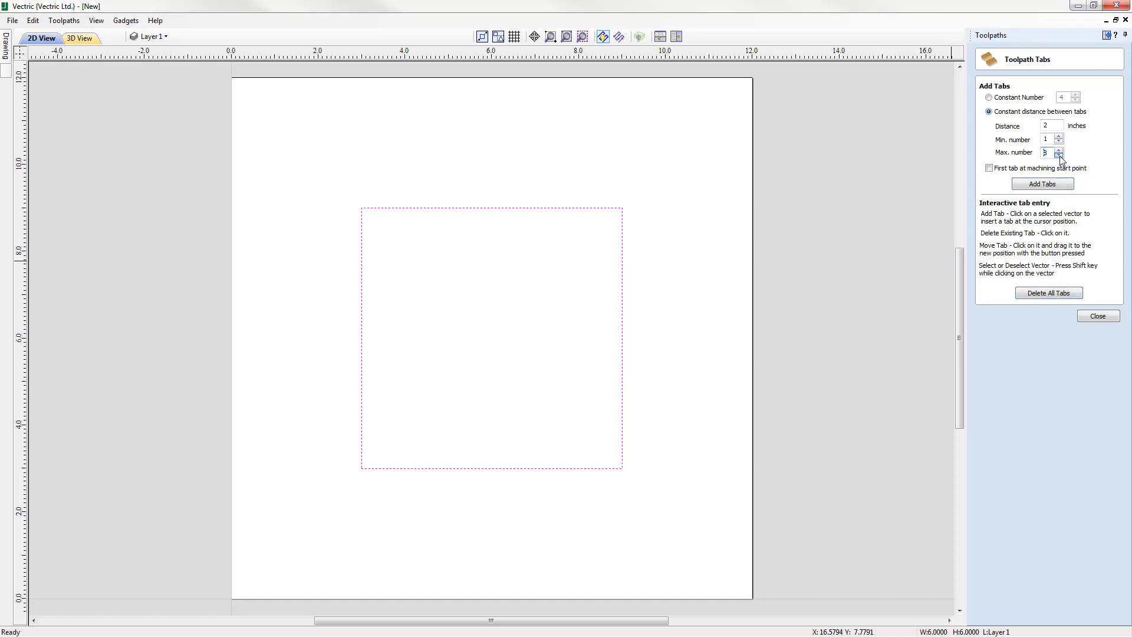
double_click(1044, 157)
left_click(1042, 184)
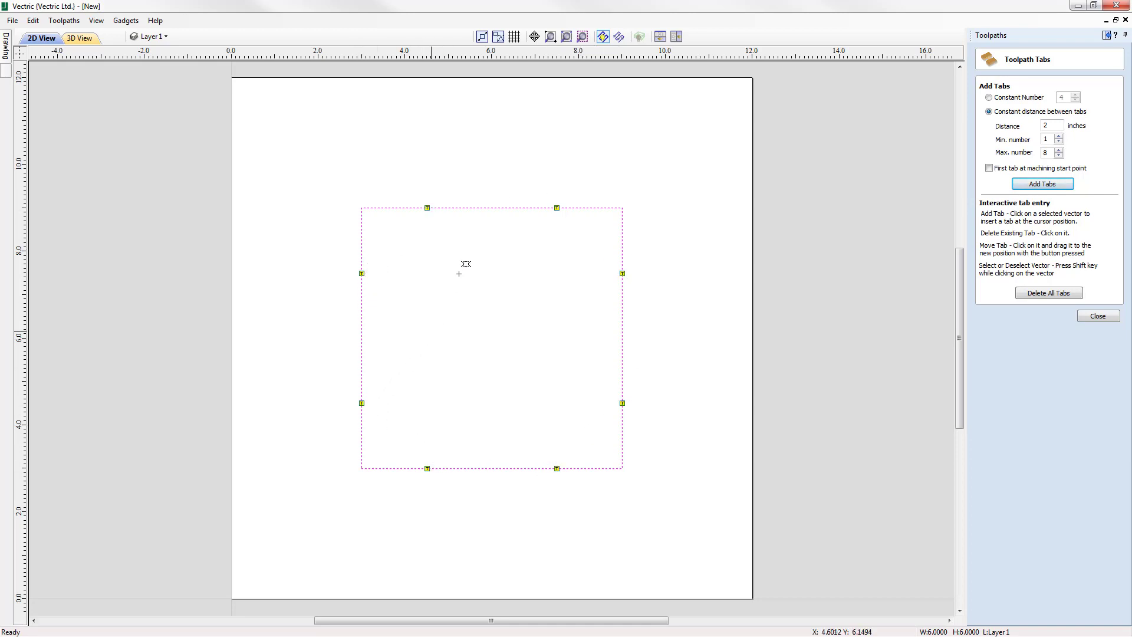
Delete all tabs and manually place one tab near the middle of each side of the square.
left_click(1050, 294)
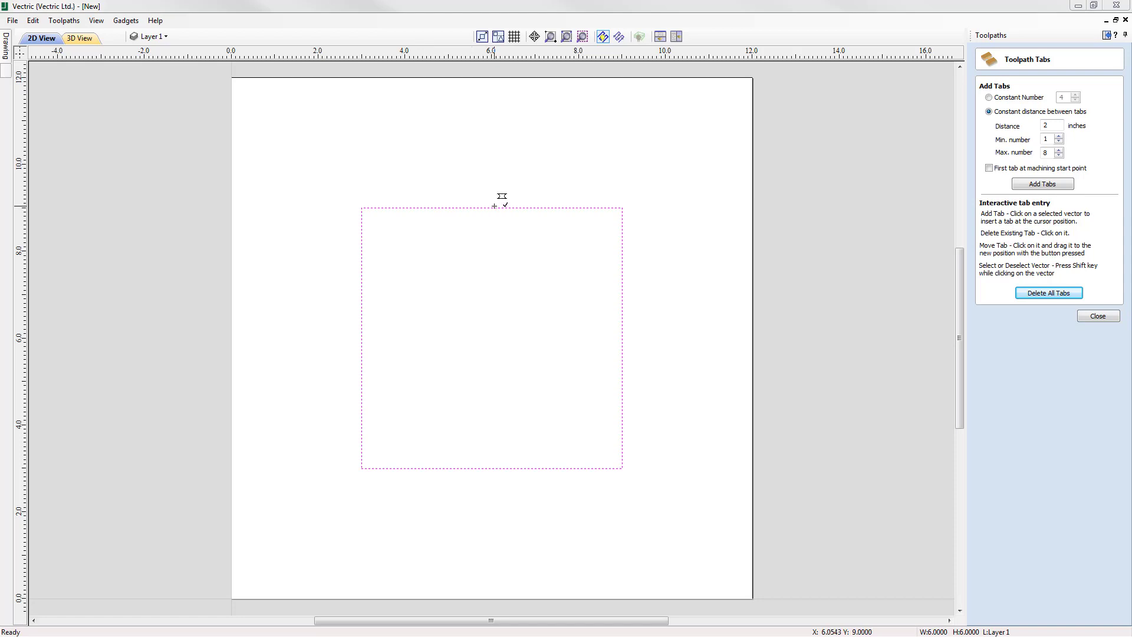
left_click(489, 208)
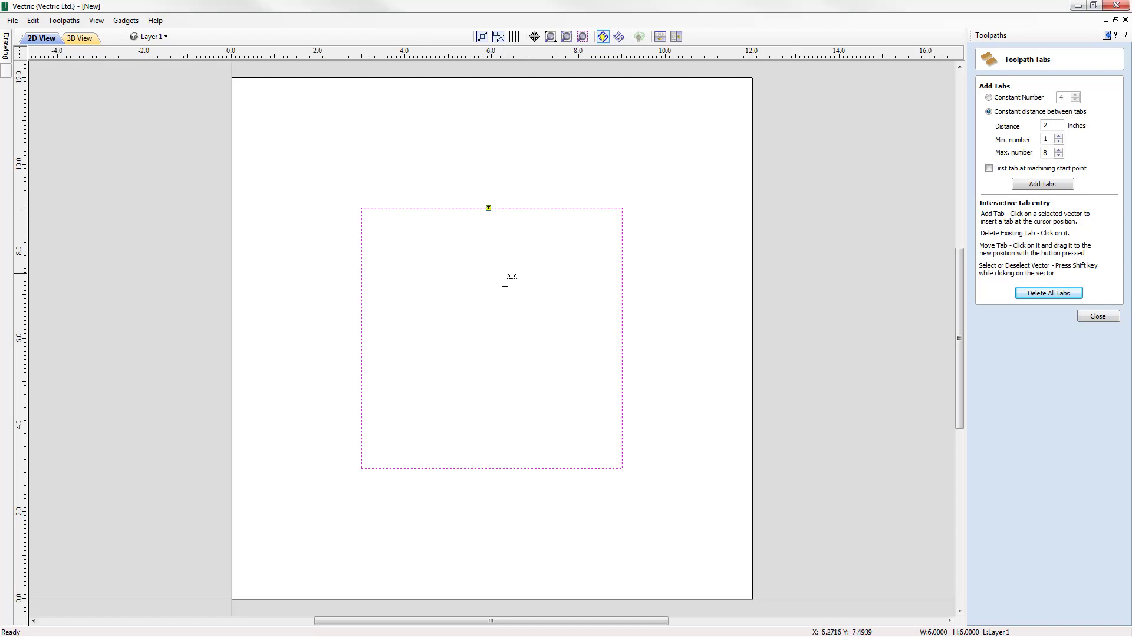
left_click(623, 329)
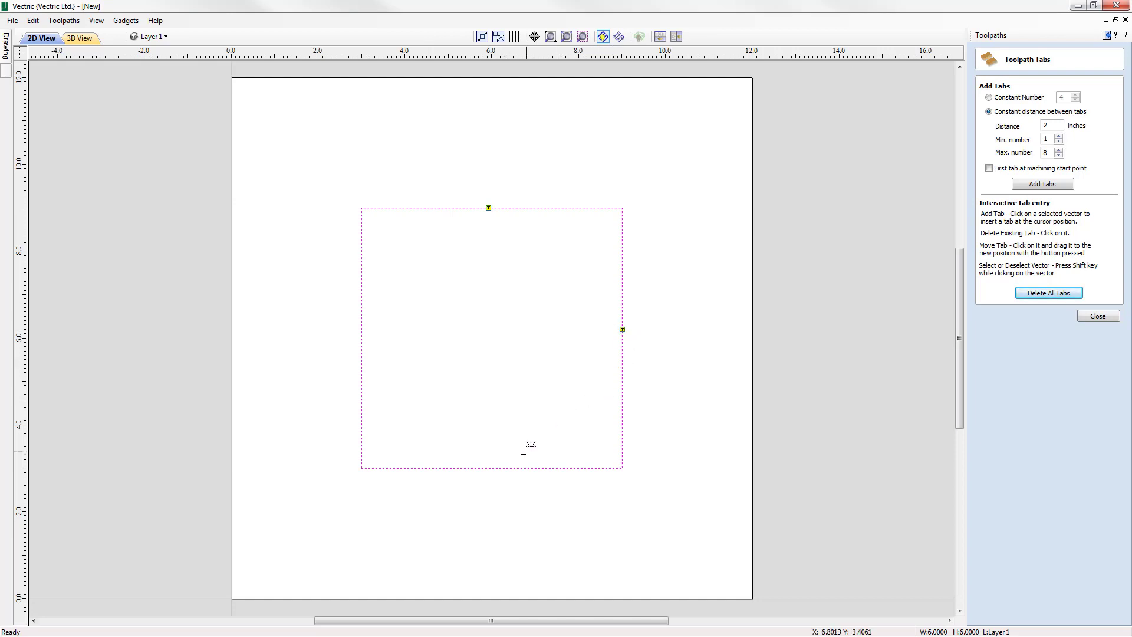
left_click(497, 468)
left_click(362, 334)
Move the left tab slightly down, the upper tab further left and the right tab further up along their sides.
left_click_drag(361, 350, 362, 351)
left_click_drag(488, 207, 436, 208)
left_click_drag(623, 329, 623, 265)
Remove the four manually placed tabs from the square one by one.
left_click(622, 265)
left_click(497, 468)
left_click(361, 351)
left_click(437, 209)
Add a constant number of 4 tabs to the square, finish tab editing and recalculate the Profile 1 toolpath.
left_click(1016, 98)
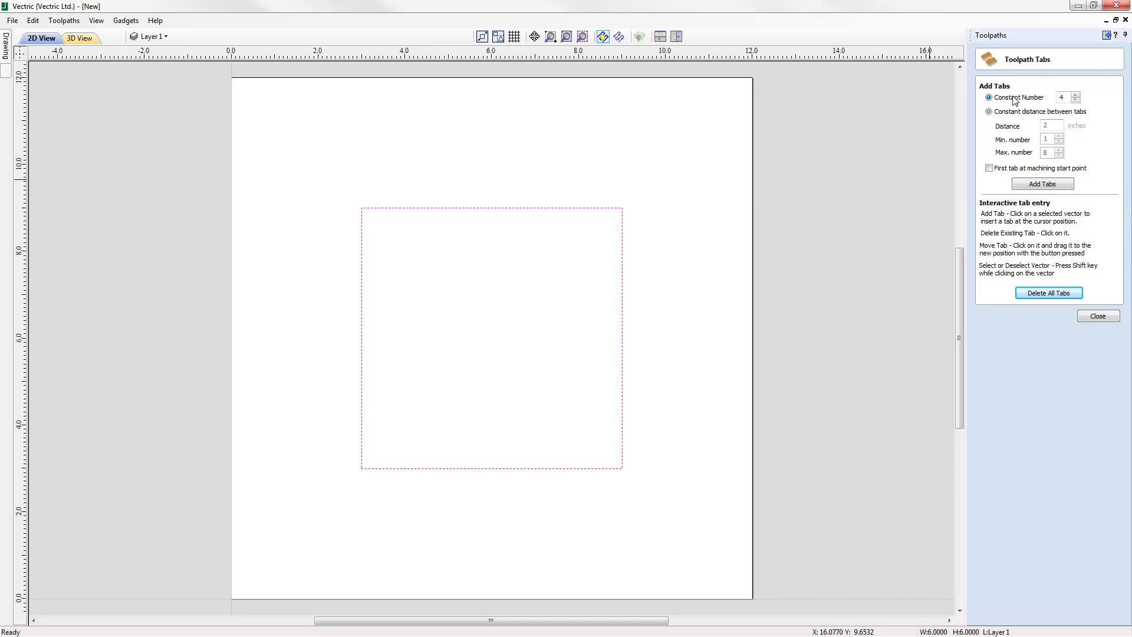
left_click(1054, 186)
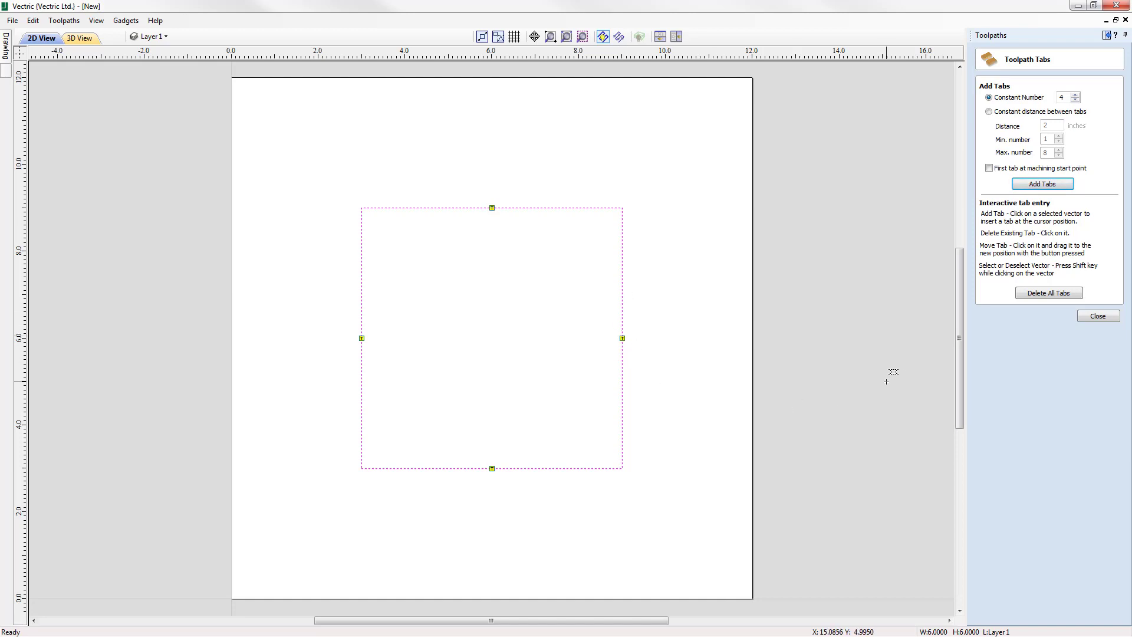
left_click(1098, 317)
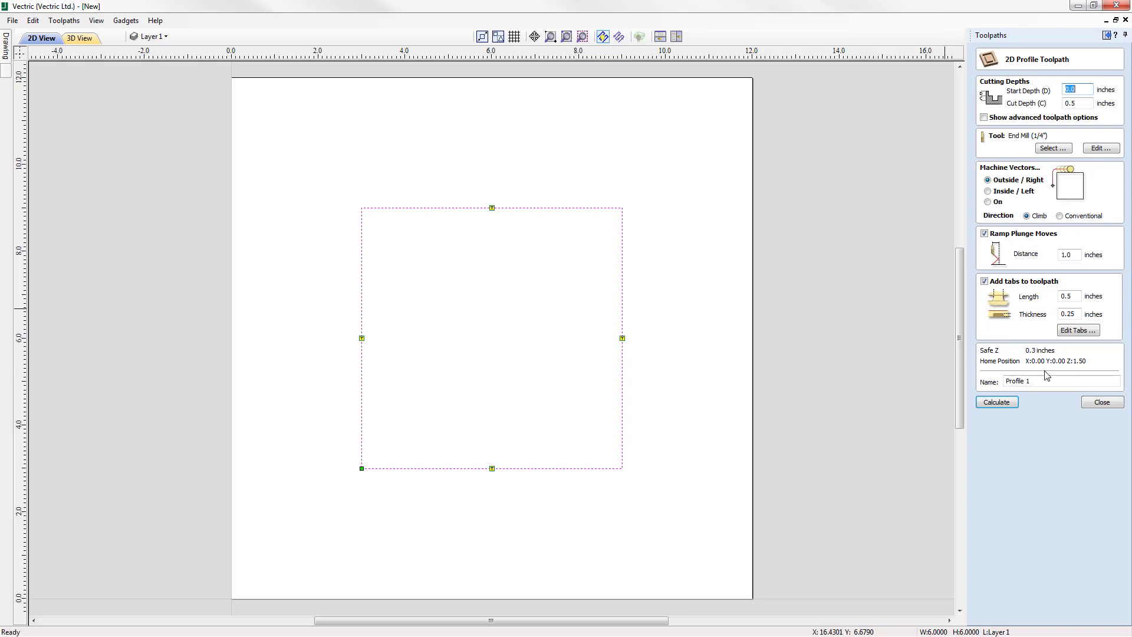
left_click(996, 402)
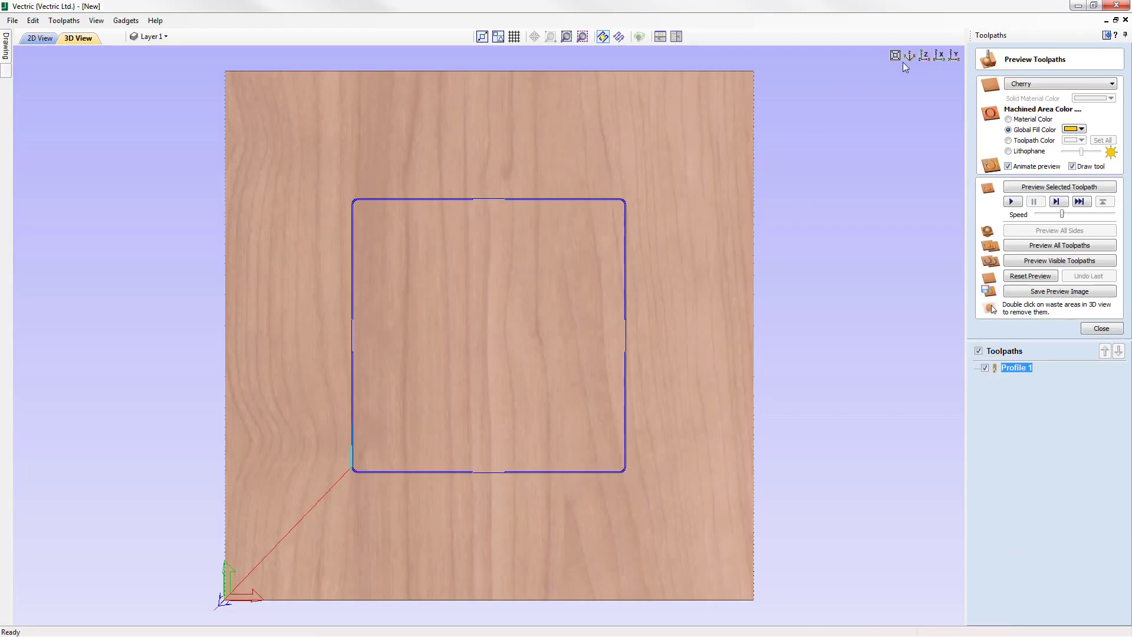
Show the toolpath's tab lifts in an angled 3D close-up and simulate the Profile 1 cut.
left_click(908, 56)
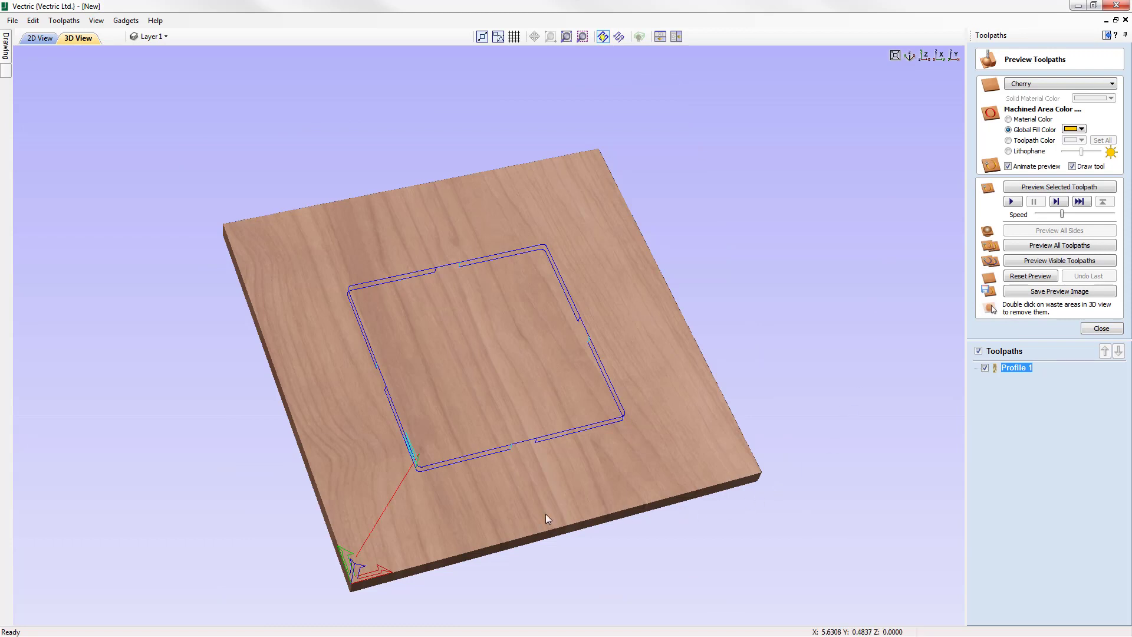
left_click_drag(546, 515, 499, 422)
scroll(499, 424, "up", 3)
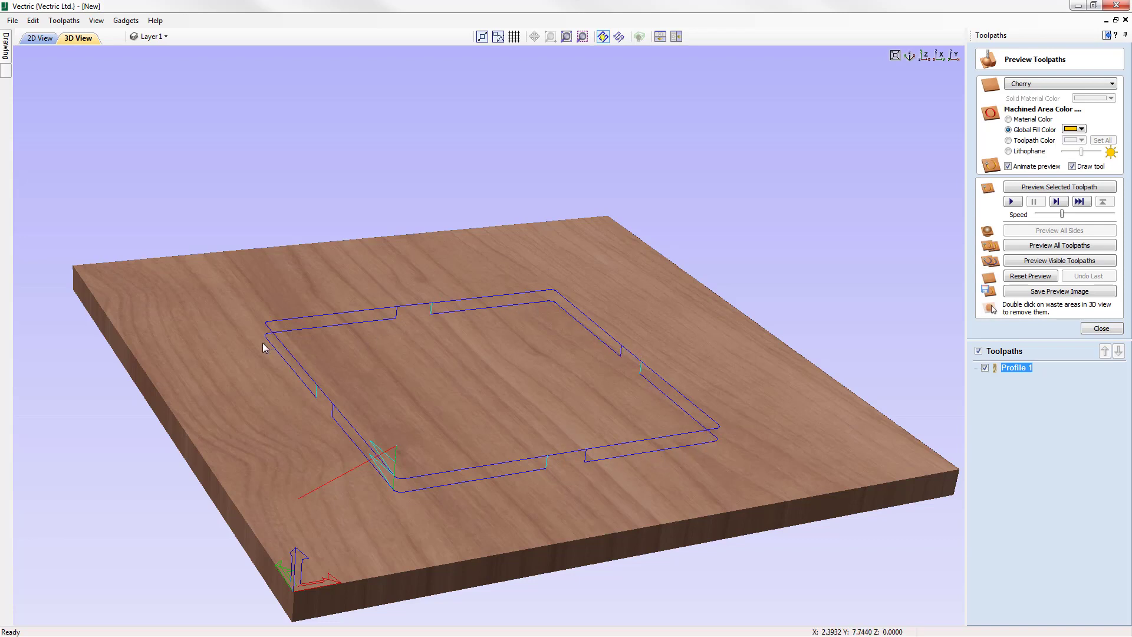
left_click_drag(549, 462, 472, 505)
left_click(1078, 187)
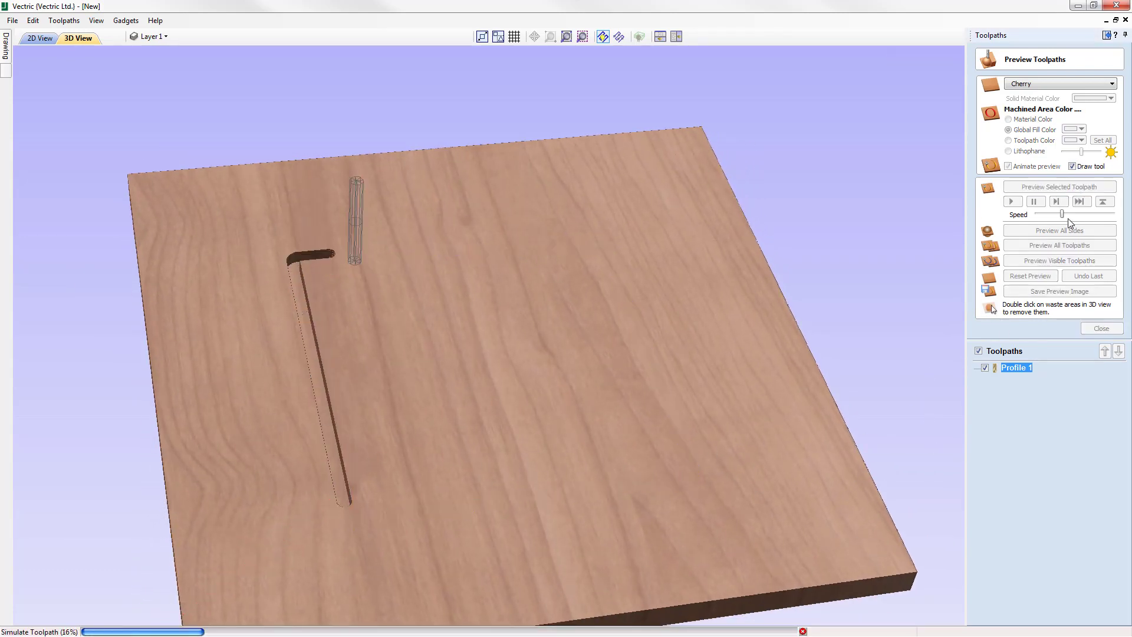
Run the cut simulation at full speed, set the machined area color to Material Color and inspect the tabs, ending in a top view.
left_click_drag(1064, 216, 1113, 215)
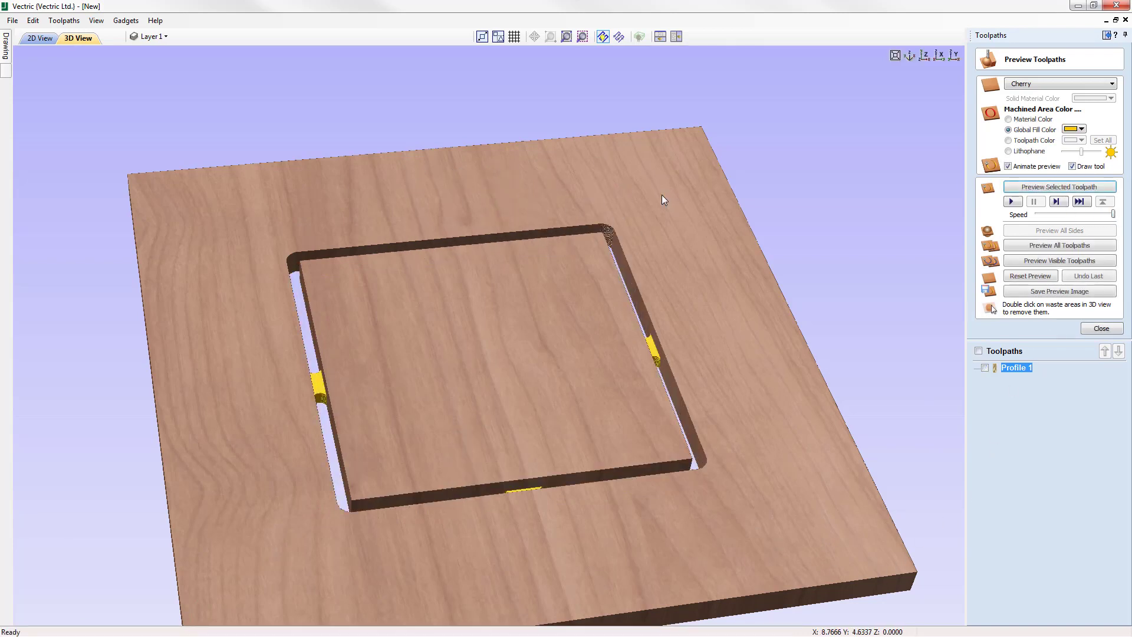
left_click(925, 56)
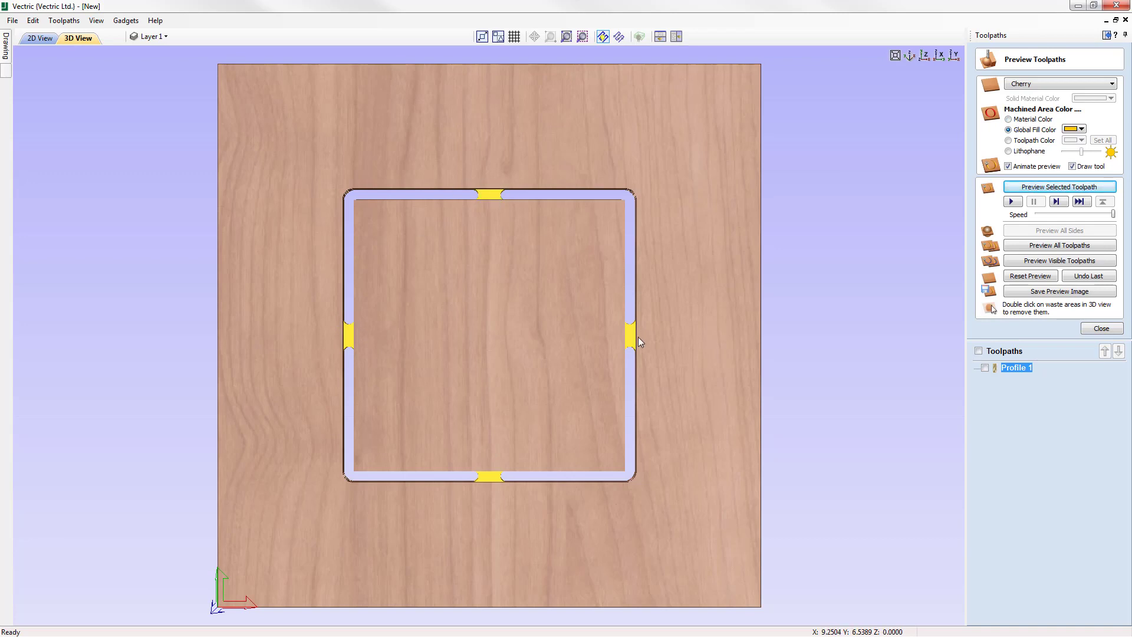
left_click(1008, 119)
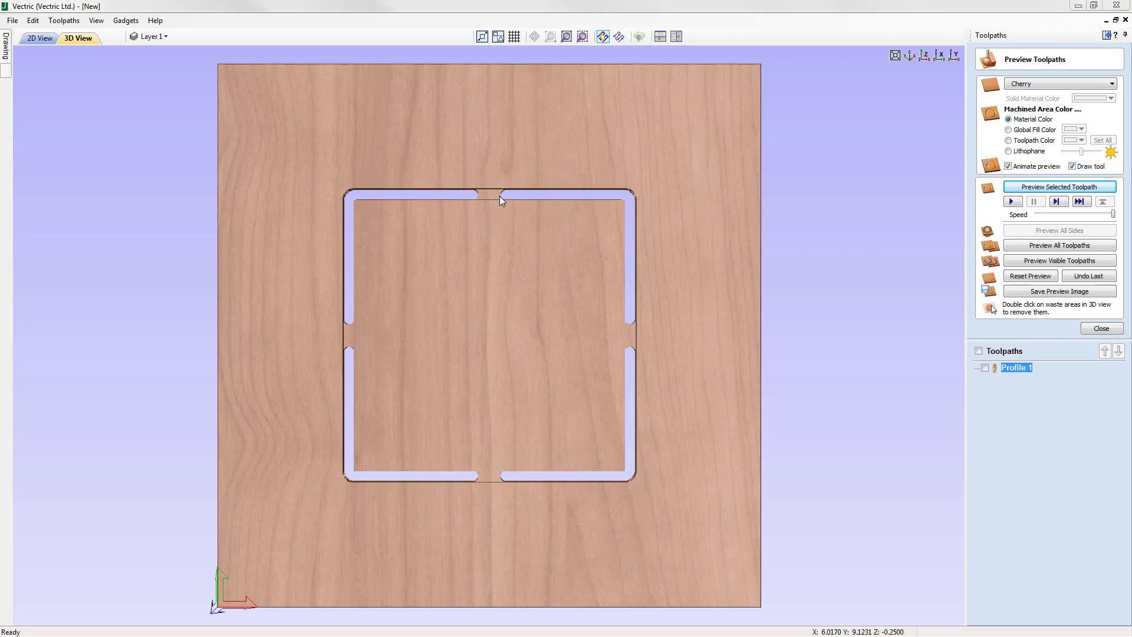
left_click_drag(627, 491, 495, 352)
left_click_drag(412, 344, 412, 359)
left_click(927, 56)
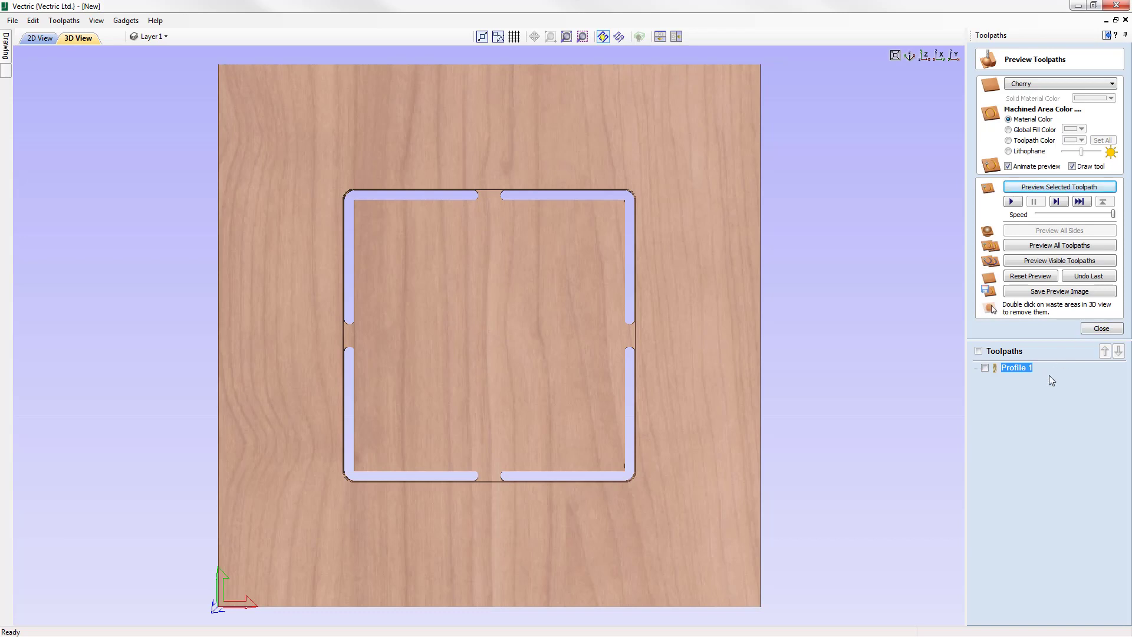
Reset the simulated cut, close the preview and delete the Profile 1 toolpath.
left_click(1043, 280)
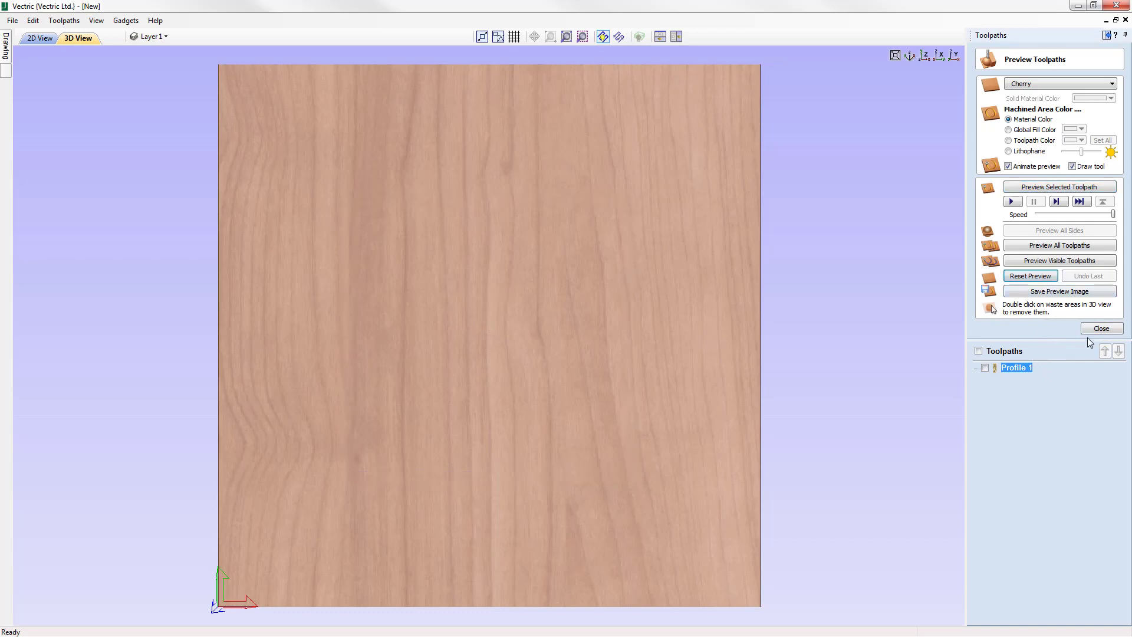
left_click(1098, 329)
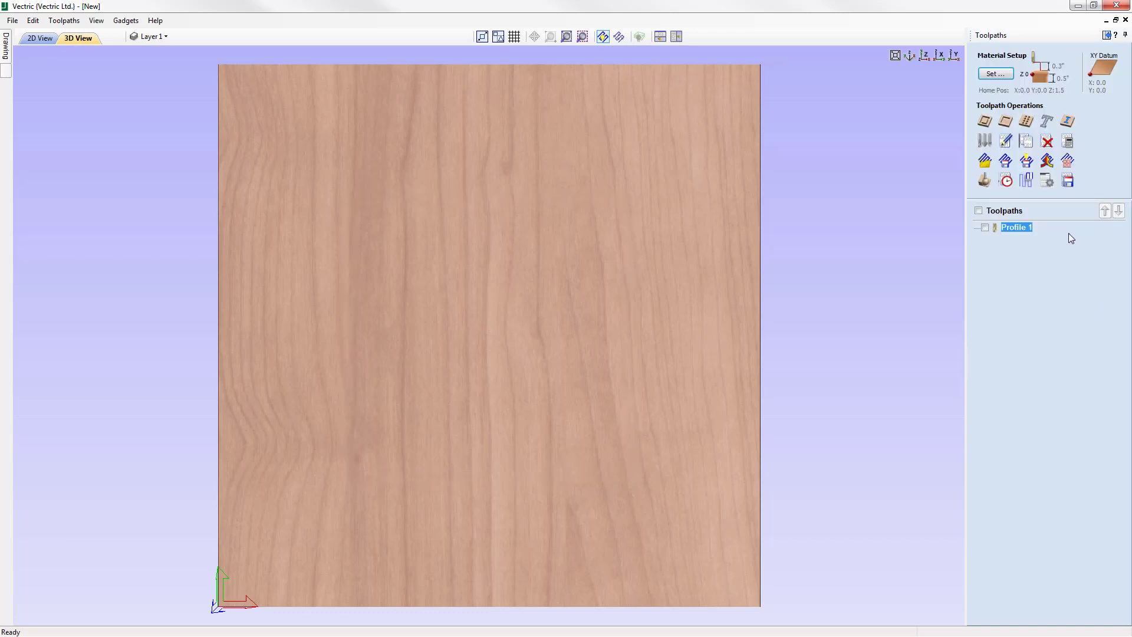
right_click(1014, 228)
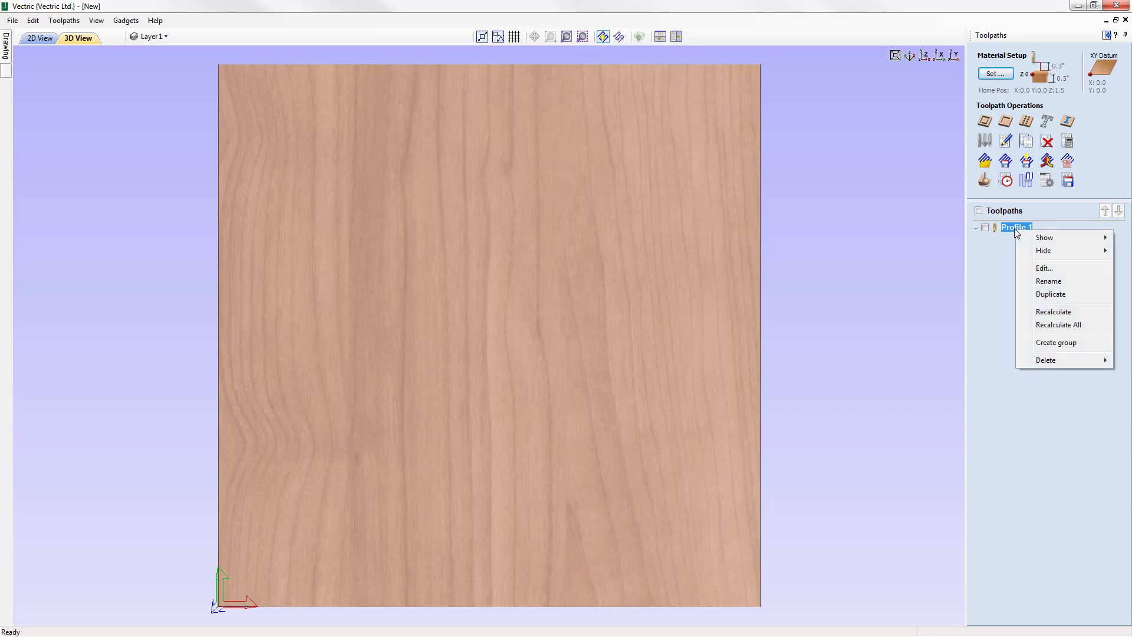
mouse_move(1053, 362)
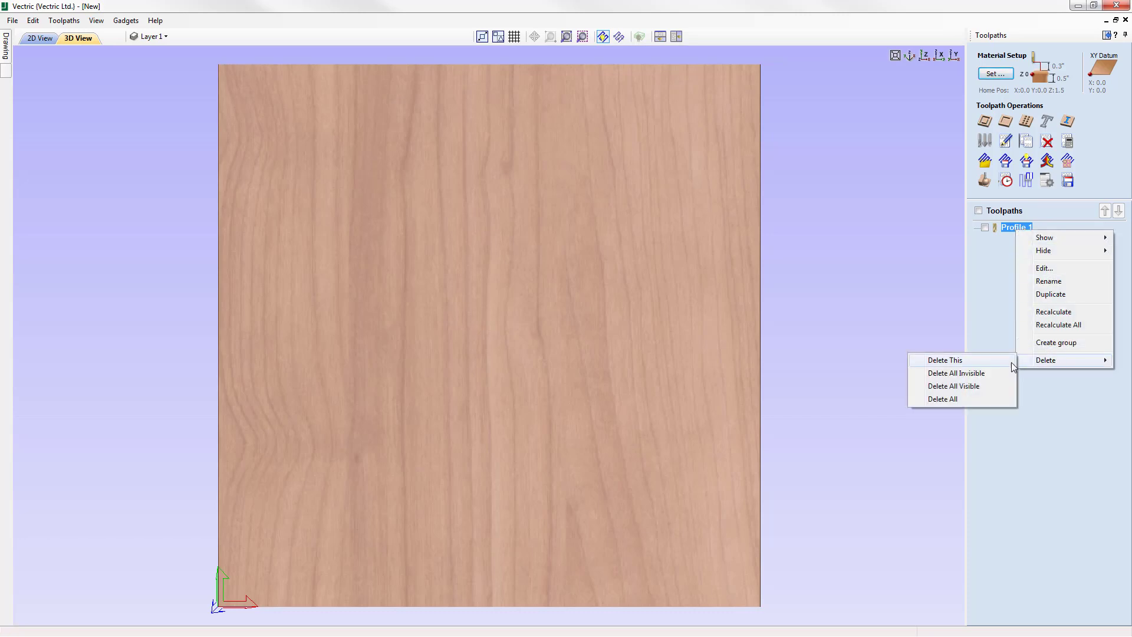
left_click(973, 367)
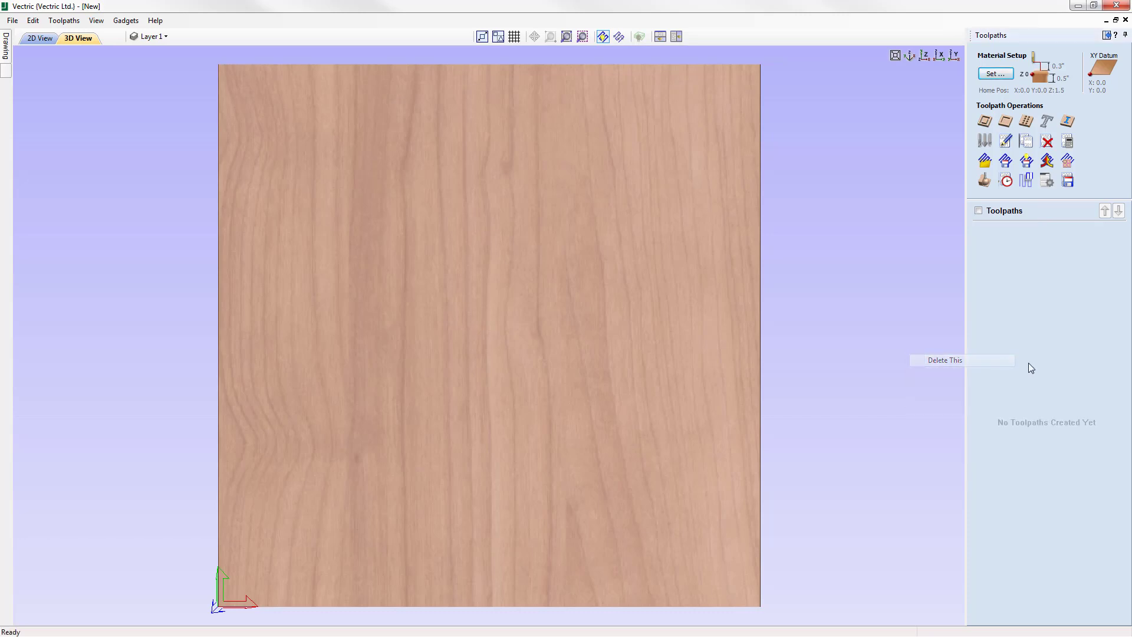
In the 2D view, nudge the square straight up about 1.5 inches, making room below it on the board.
left_click(35, 39)
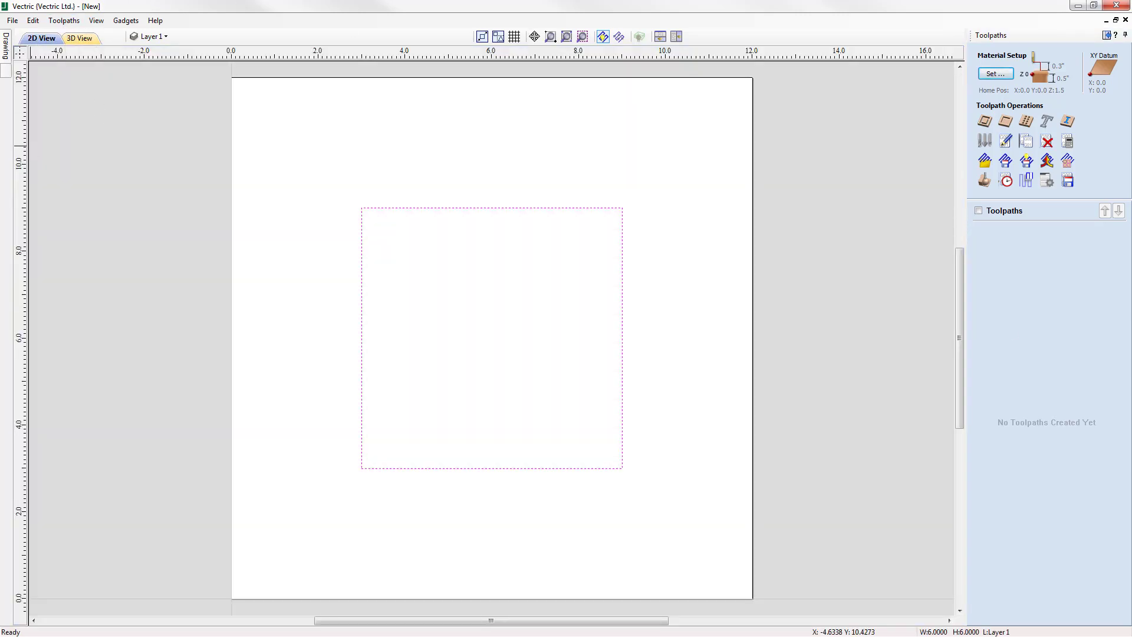
left_click(1107, 35)
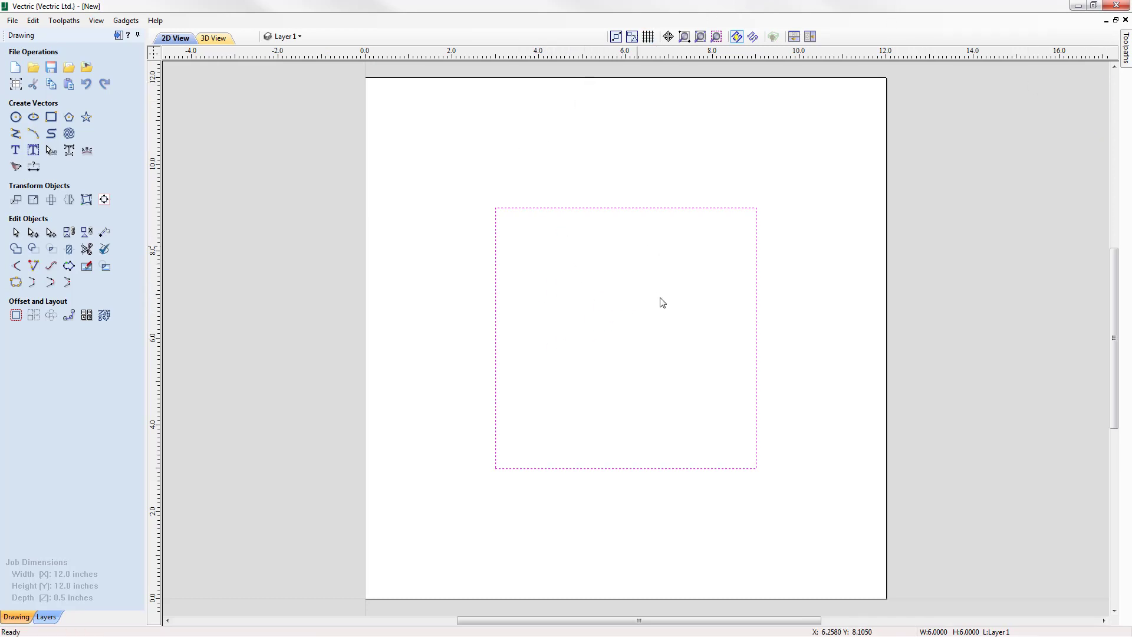
left_click(671, 209)
key("Up")
key("Up")
key("Up")
key("Up")
key("Up")
key("Up")
key("Up")
key("Up")
key("Up")
key("Up")
key("Up")
key("Up")
key("Up")
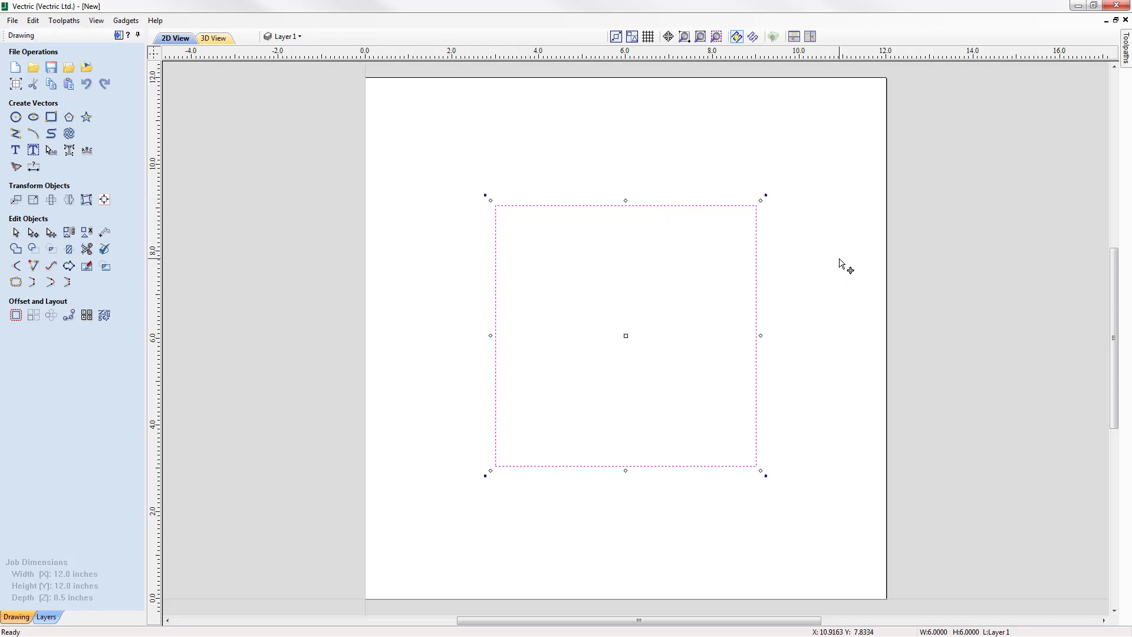
key("Up")
key("Up")
key("Up")
key("Up")
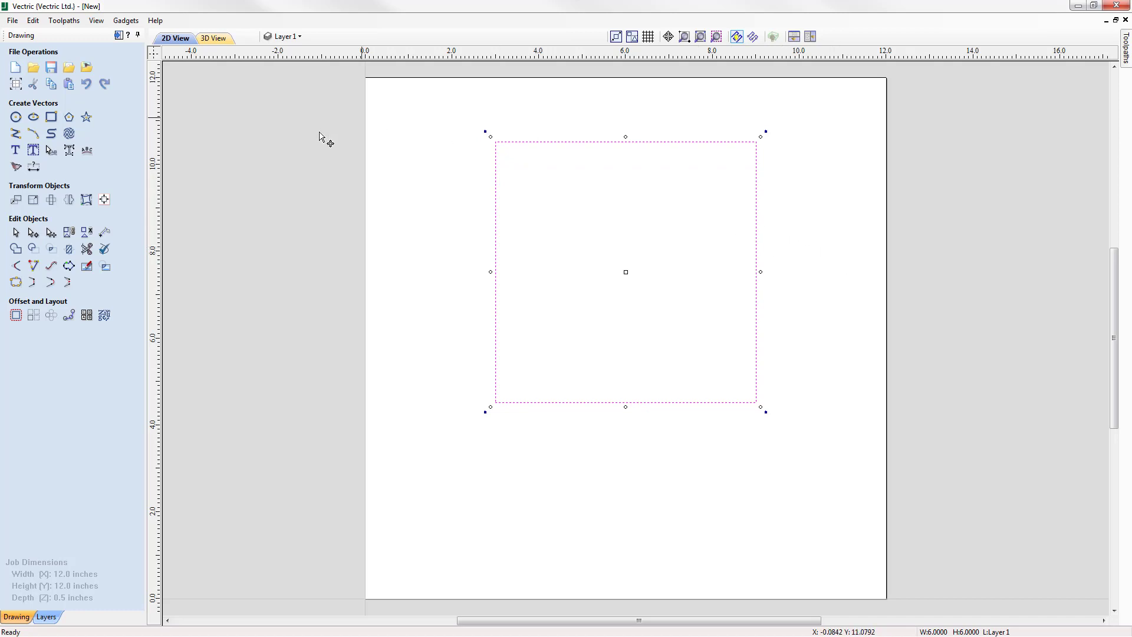
Draw a circle about 1.2 inches in diameter inside the square's upper-left corner.
left_click(16, 118)
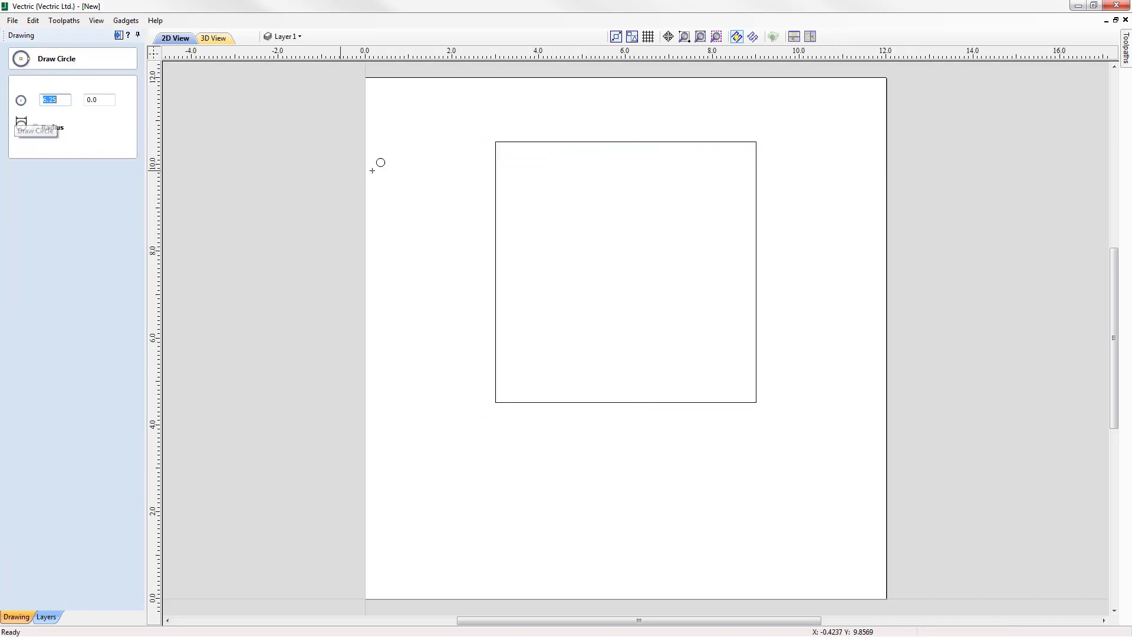
left_click(539, 189)
left_click_drag(568, 203, 561, 205)
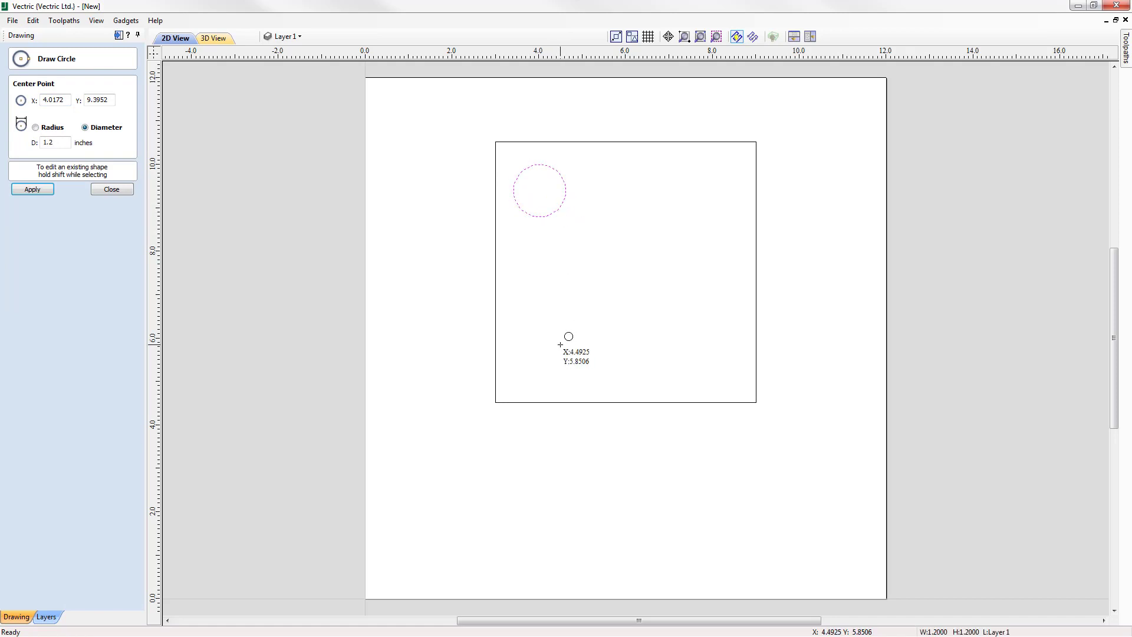
left_click(111, 189)
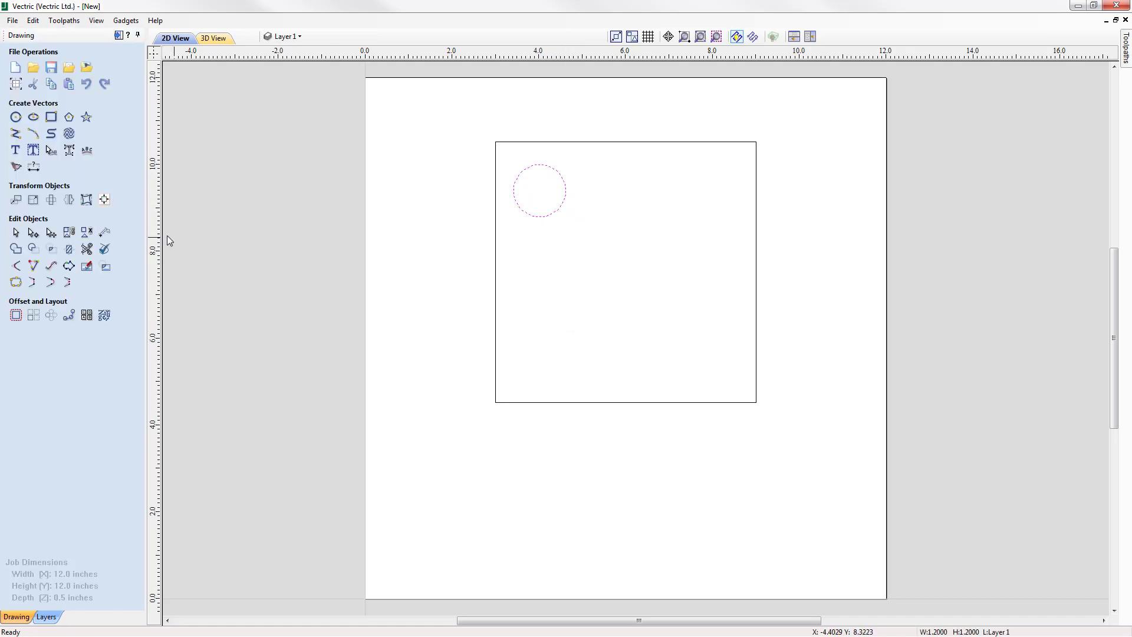
Draw a rectangle about 4.9 by 1.1 inches inside the square's lower part and place a copy of it directly below the square.
left_click(52, 117)
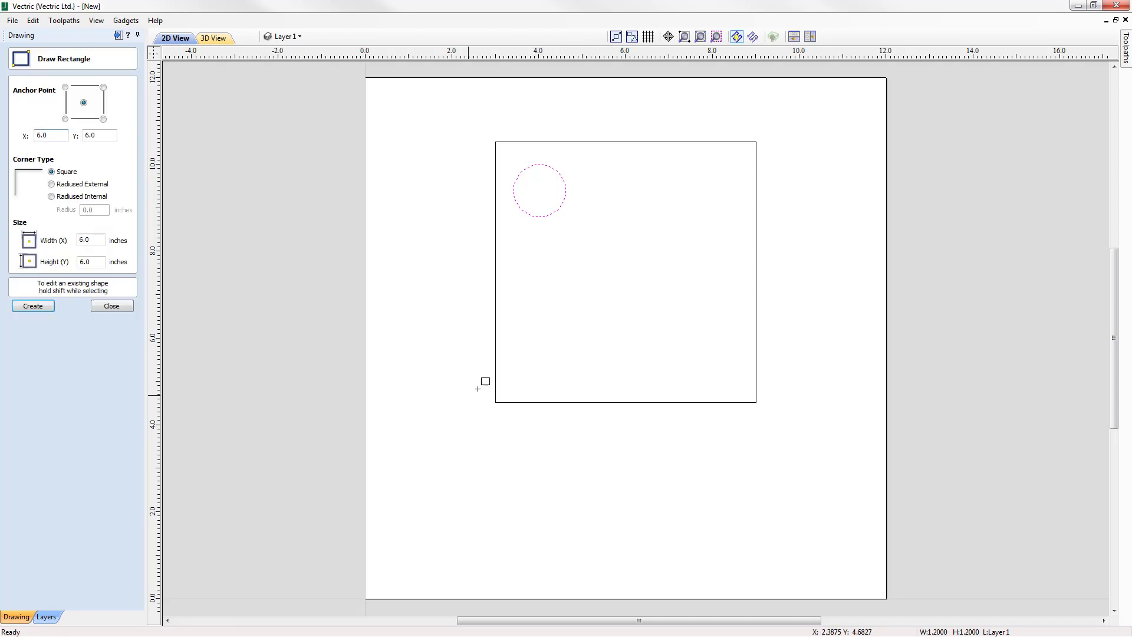
mouse_move(519, 327)
left_mouse_down()
mouse_move(612, 371)
mouse_move(732, 375)
left_mouse_up()
key("Escape")
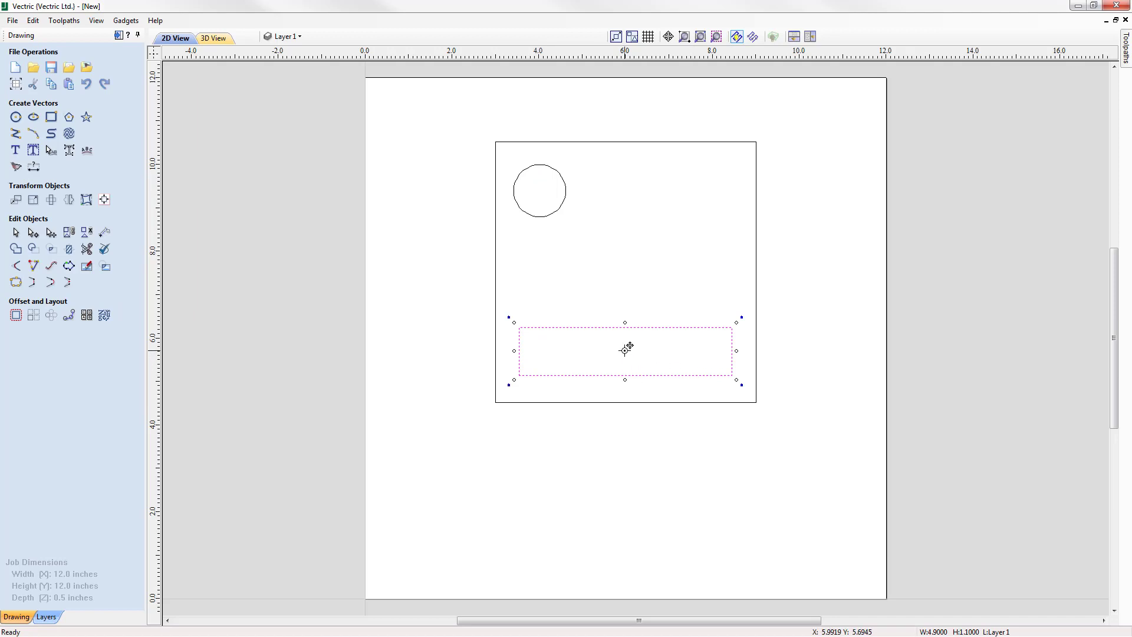
left_click_drag(625, 350, 625, 474)
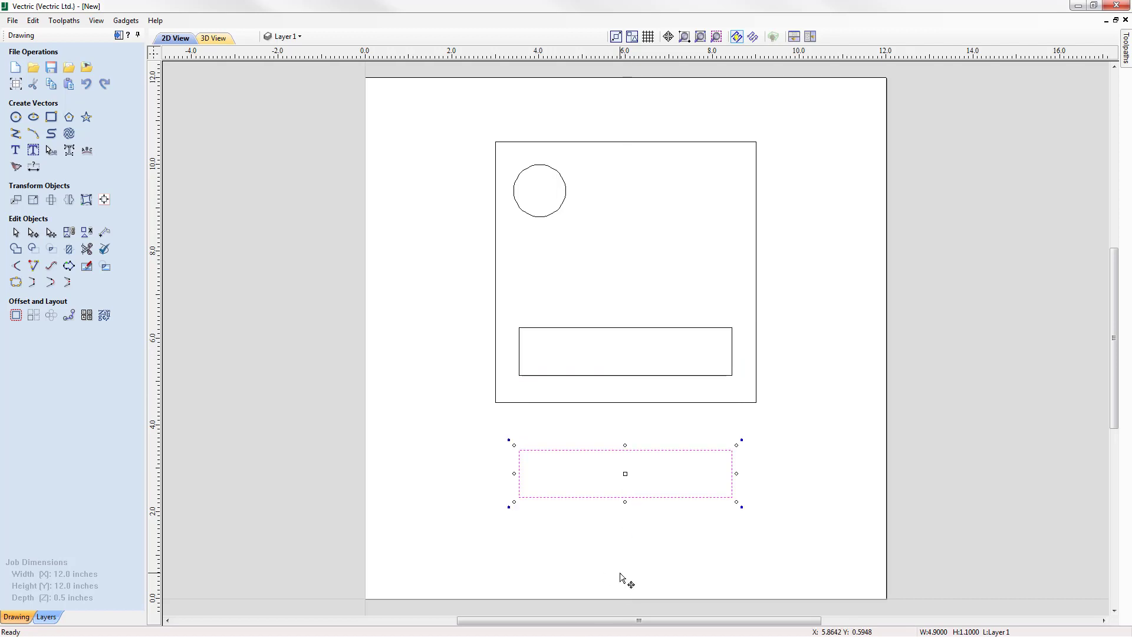
left_click(614, 601)
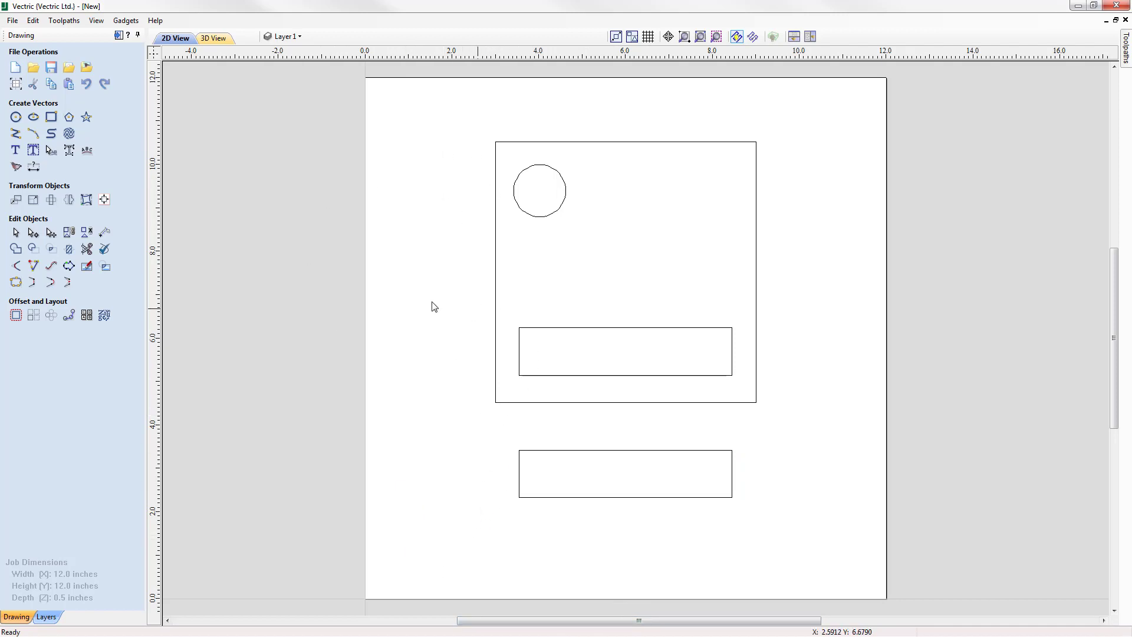
Start a new 2D profile toolpath and show its advanced toolpath options.
left_click(118, 36)
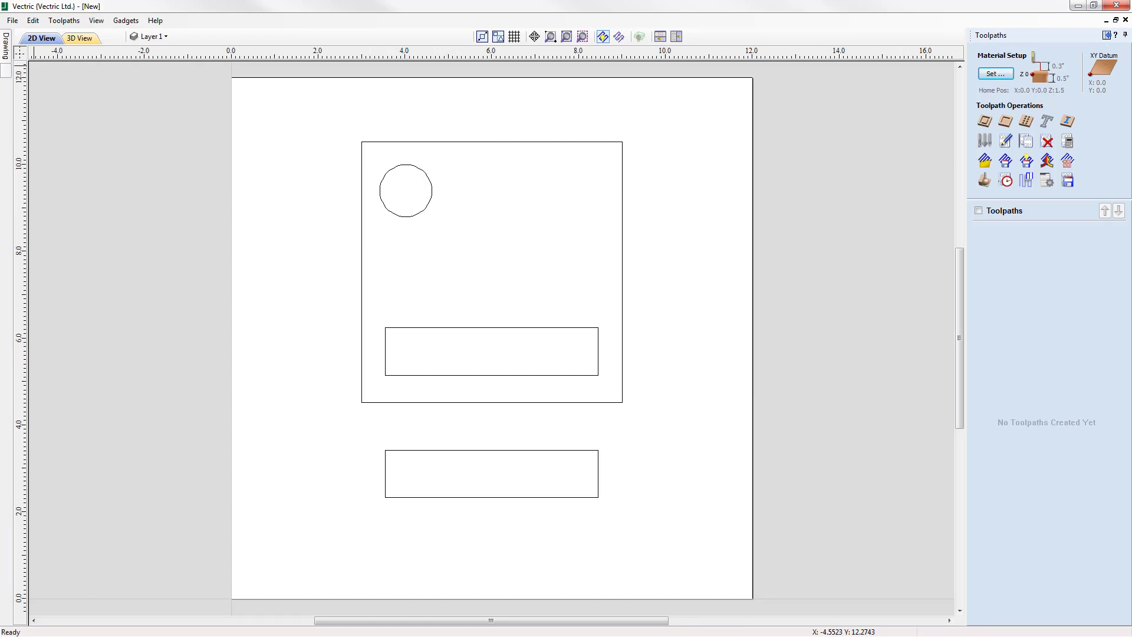
left_click(985, 120)
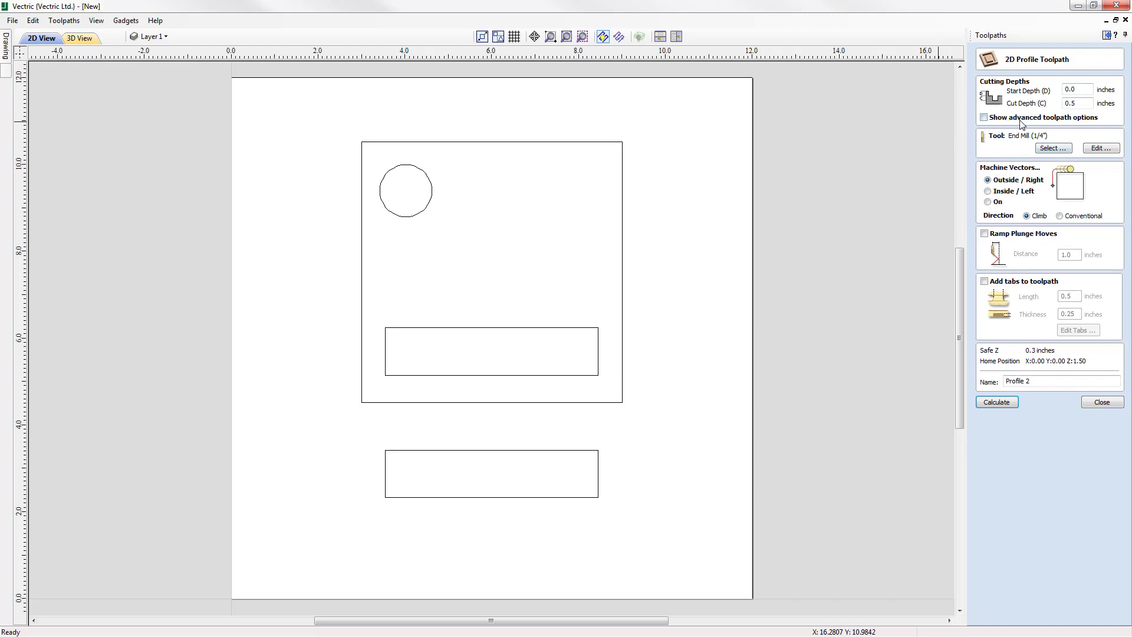
left_click(984, 118)
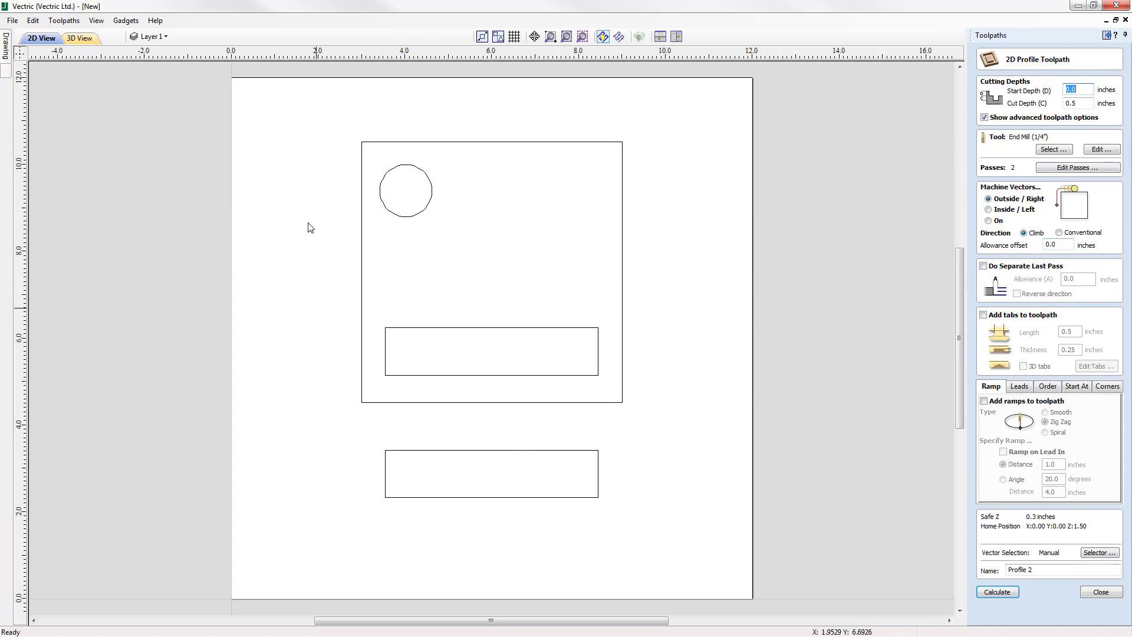
Select each of the four shapes in turn, the square together with the lower rectangle, and the circle together with the inner rectangle.
left_click(395, 406)
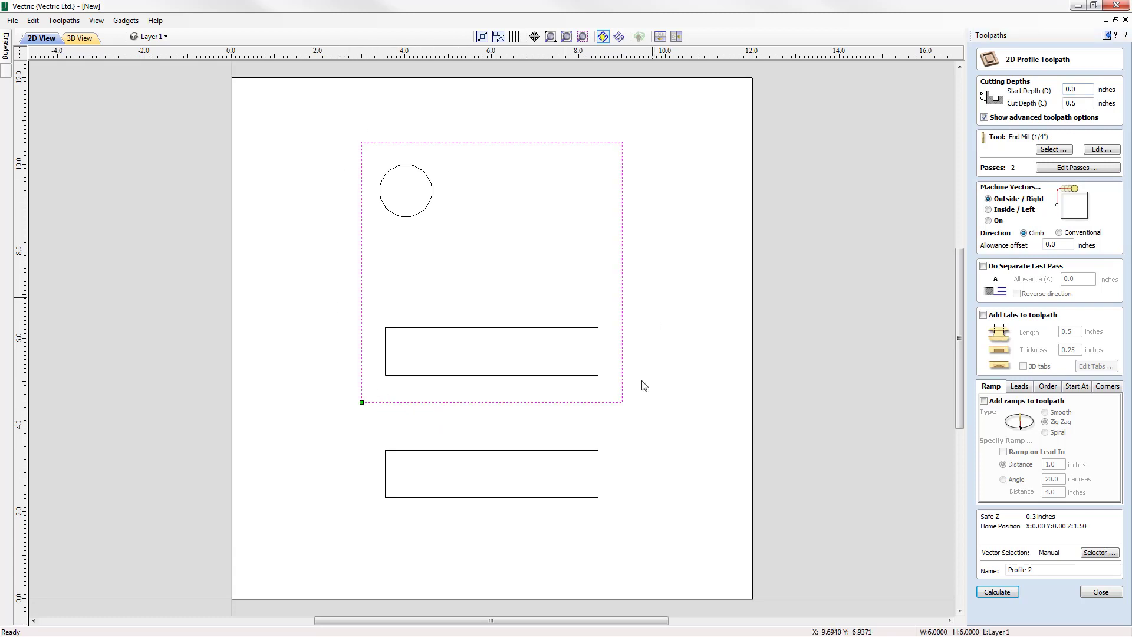
left_click(560, 451)
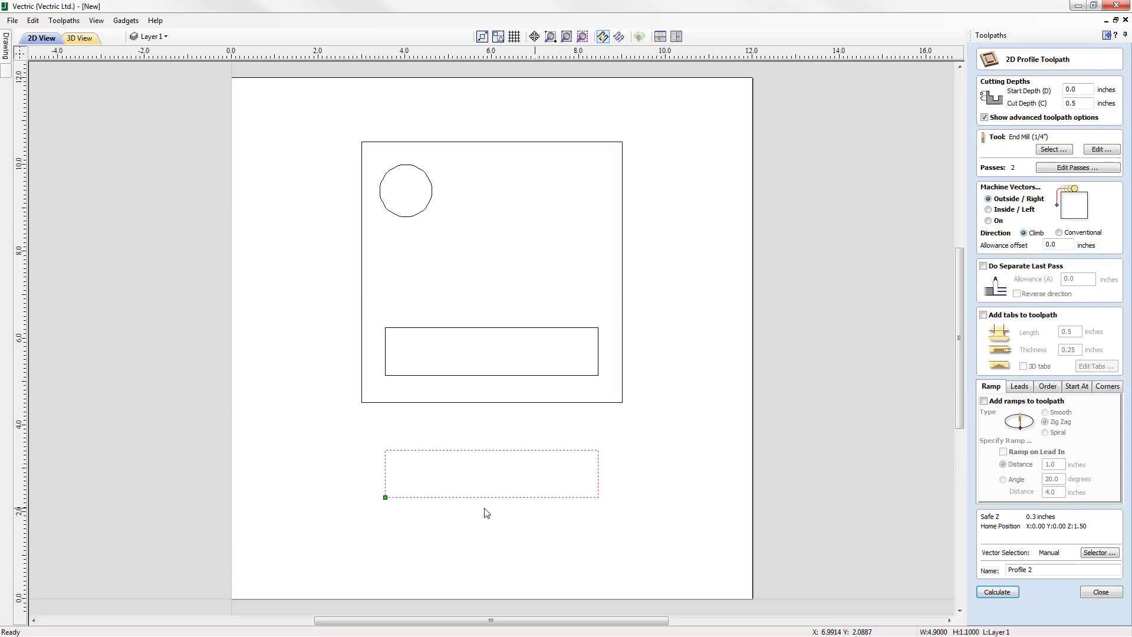
left_click(410, 211)
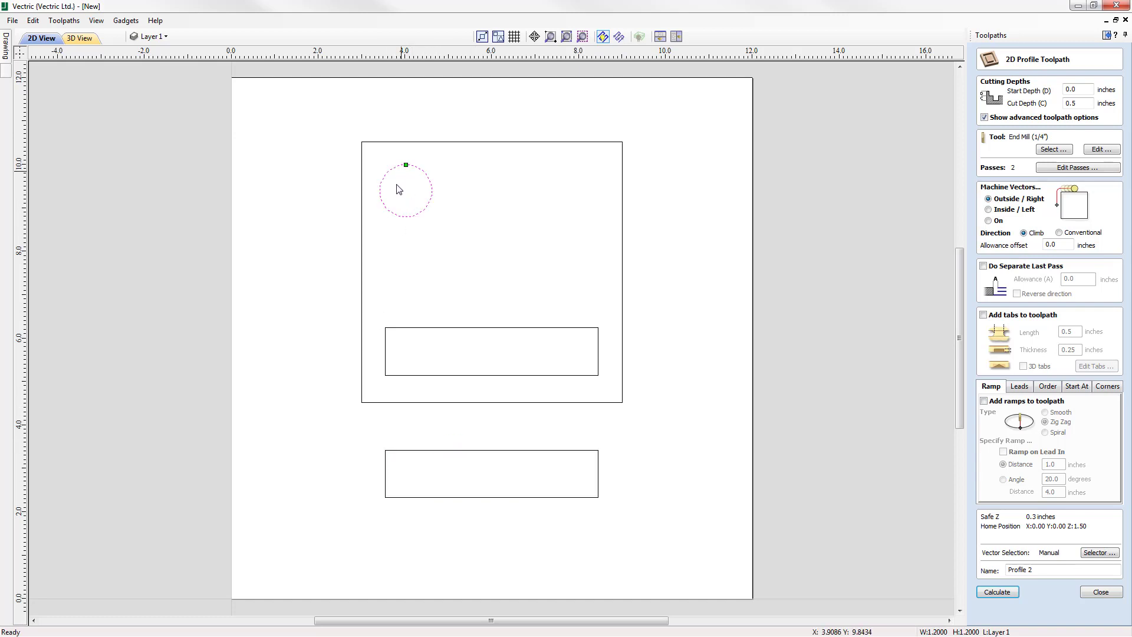
left_click(433, 331)
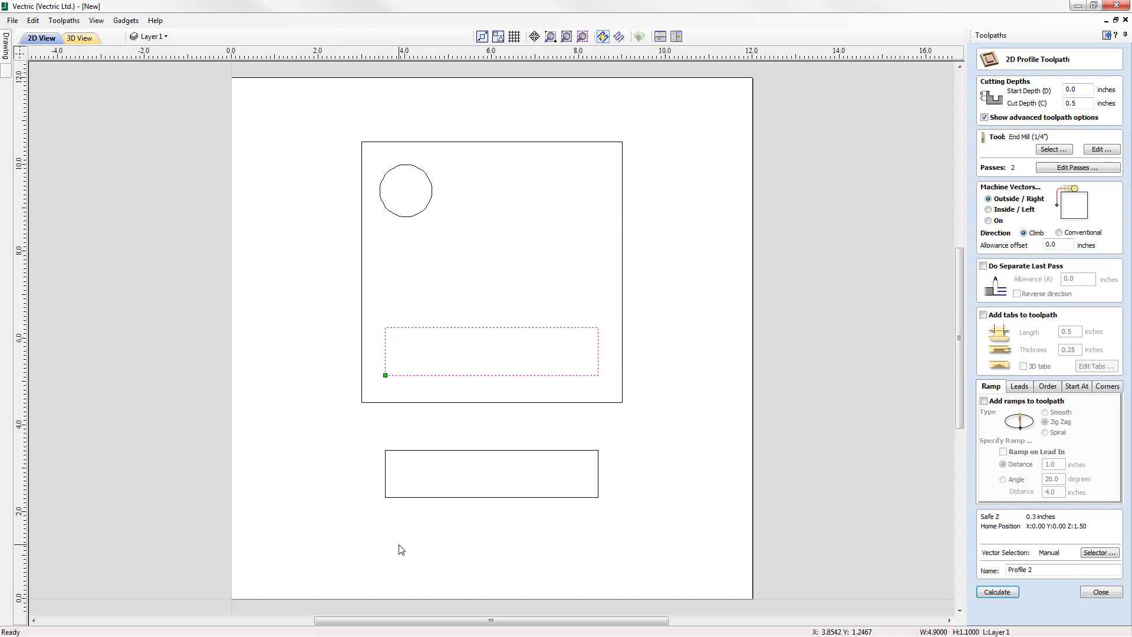
left_click_drag(439, 482, 373, 401)
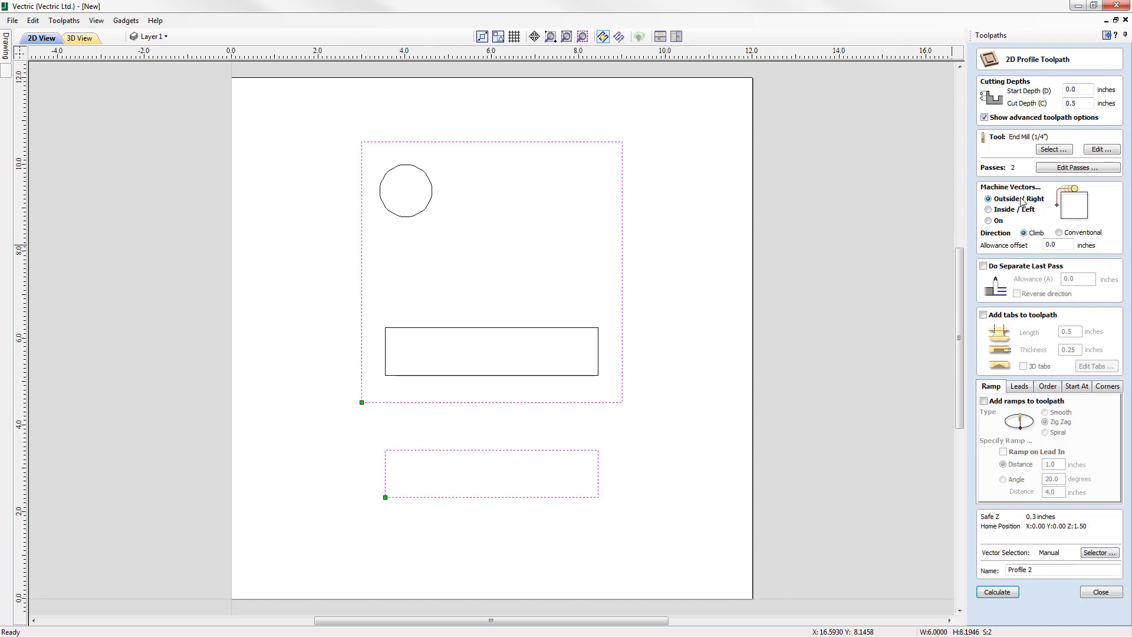
left_click_drag(496, 351, 407, 193)
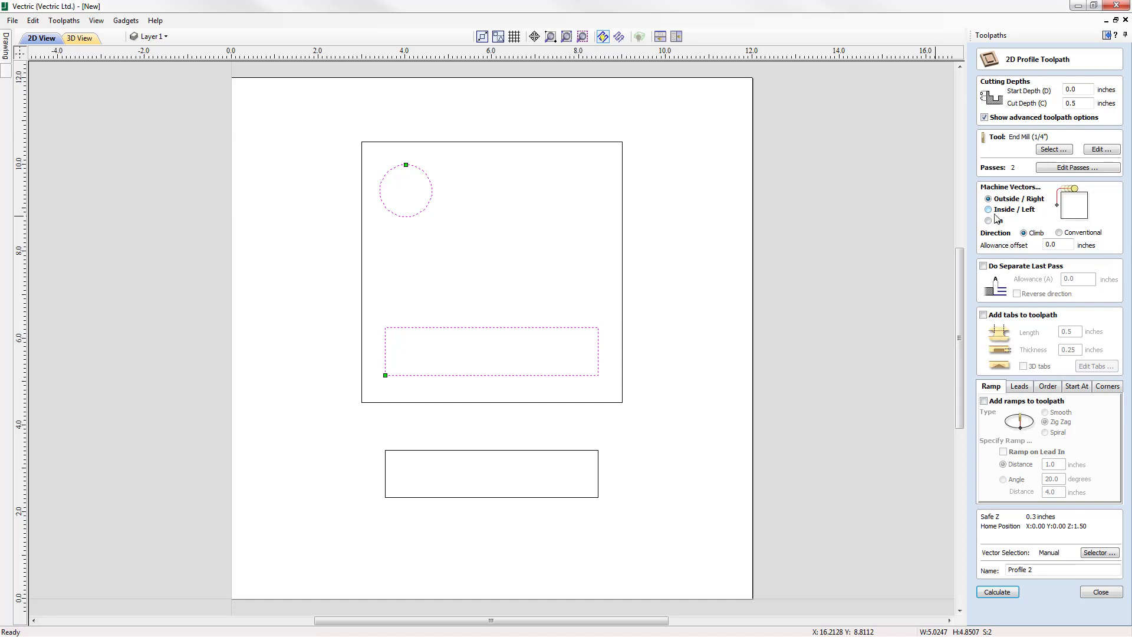
Select all four shapes, calculate an Outside / Right profile toolpath for them and show the 2D and 3D views side by side.
left_click_drag(338, 112, 694, 554)
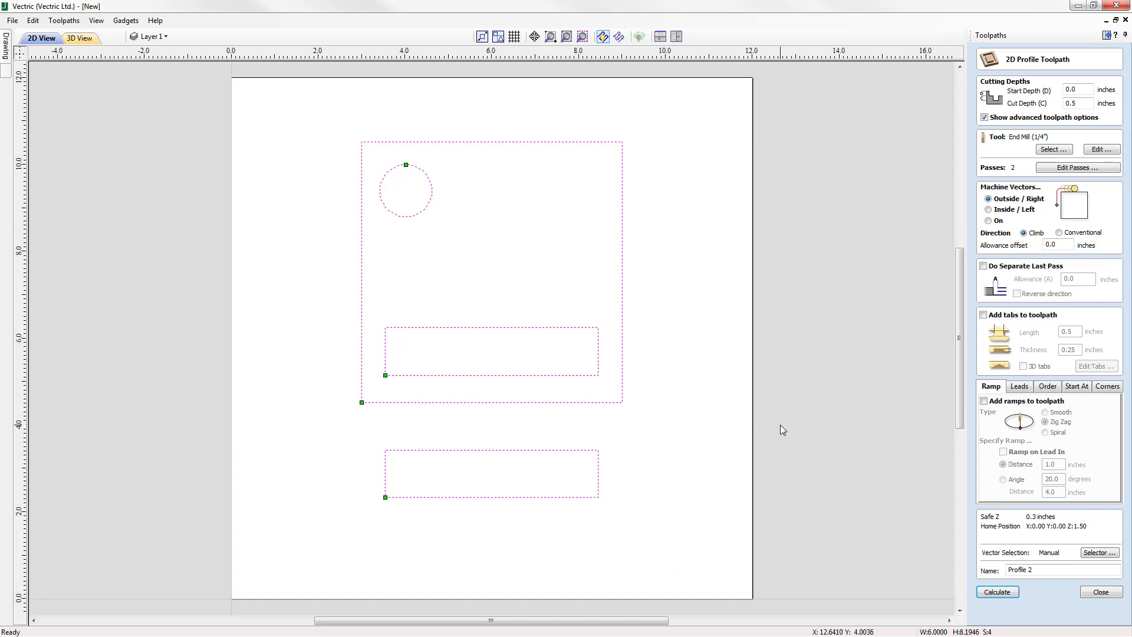
left_click(991, 597)
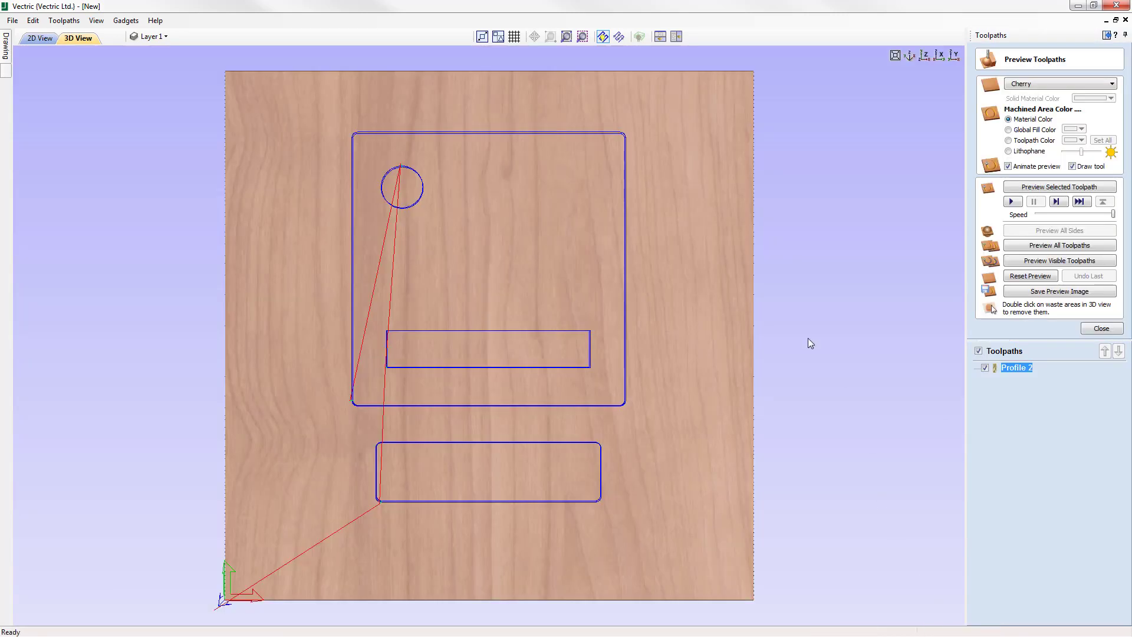
left_click(676, 36)
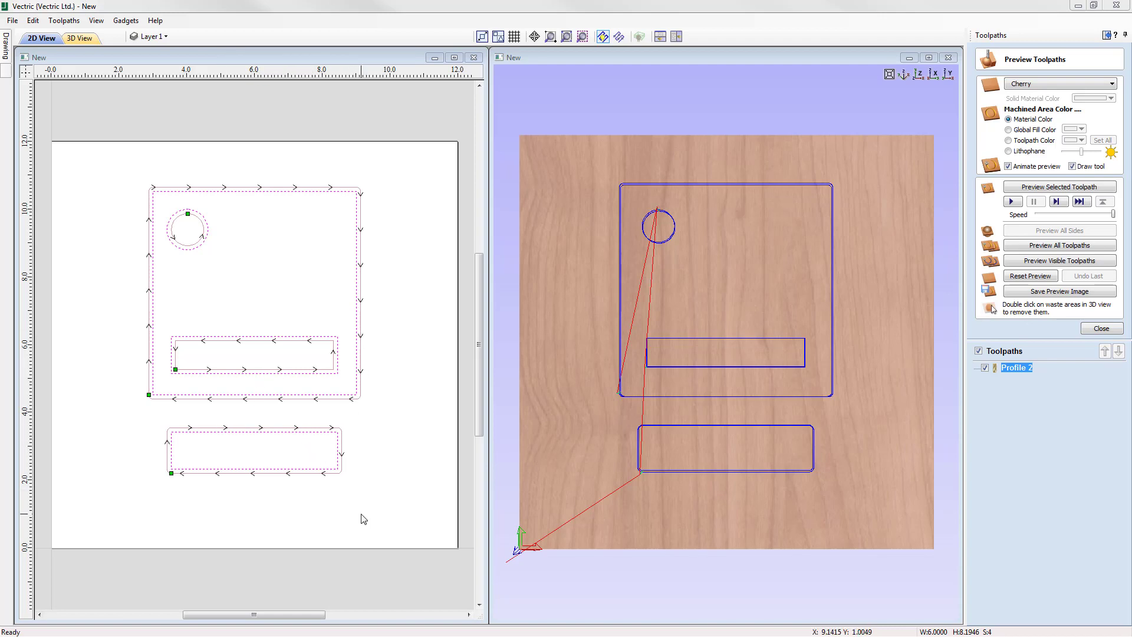
Reopen the Profile 2 toolpath and reduce the 1/4" end mill's pass depth so the cut takes 4 passes.
double_click(1018, 369)
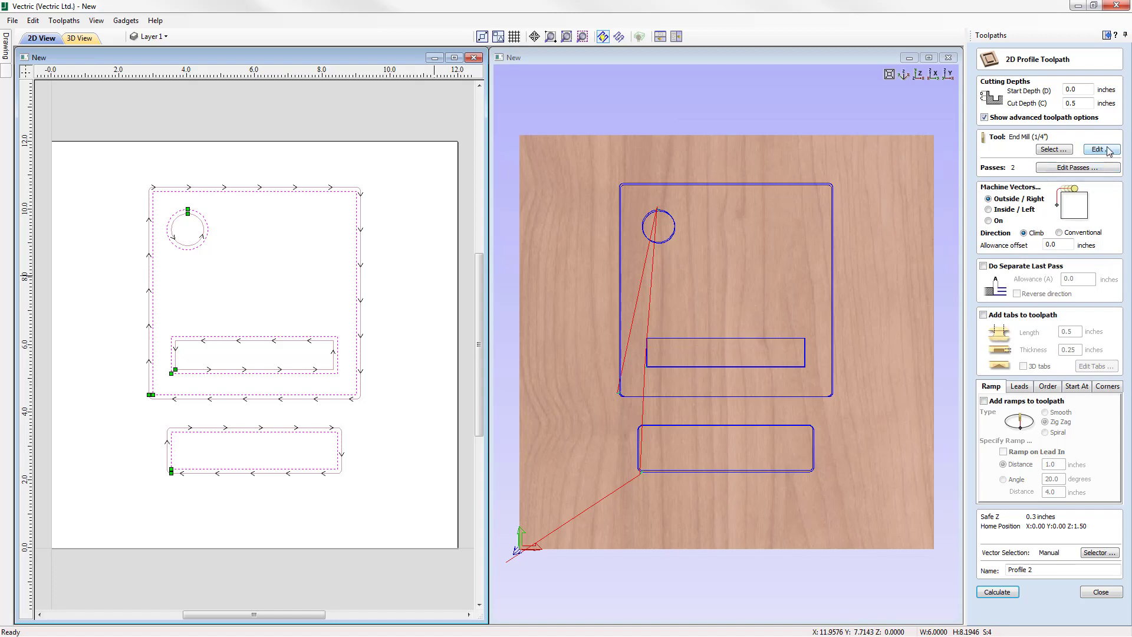
left_click(1097, 151)
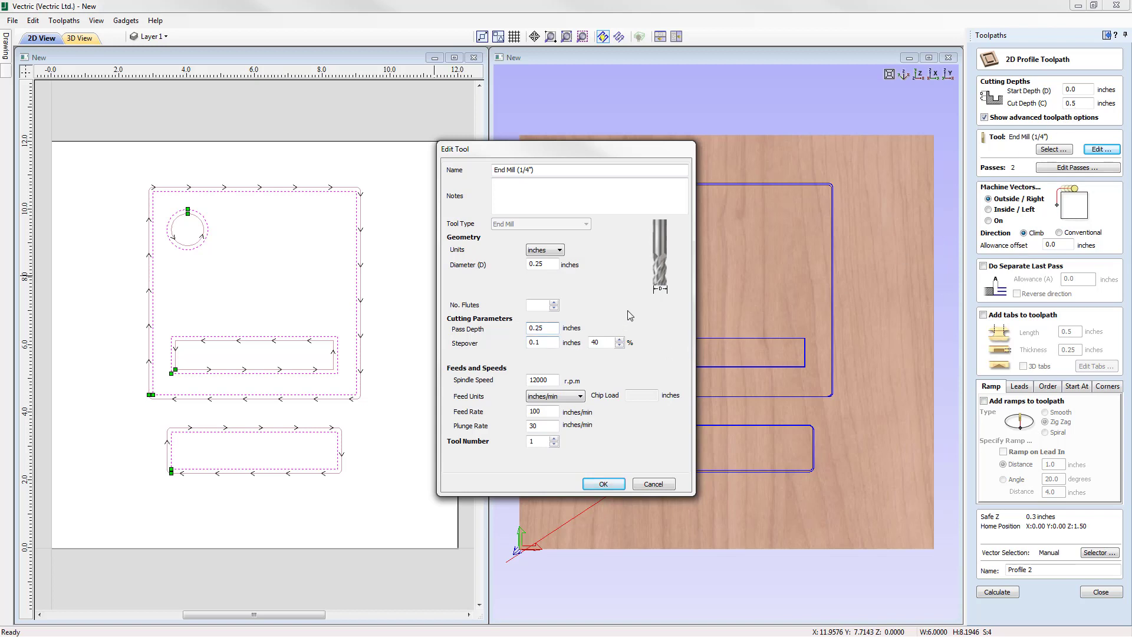
left_click(603, 483)
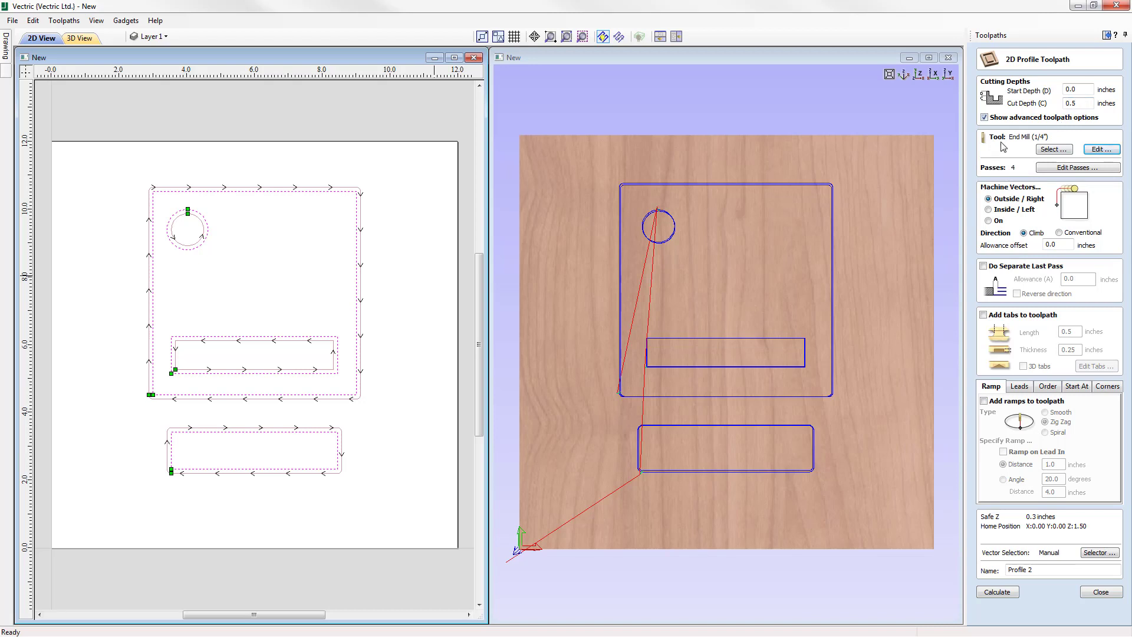
Open the toolpath's pass depth settings and examine each of the four passes in the list and on the depth diagram.
left_click(1093, 171)
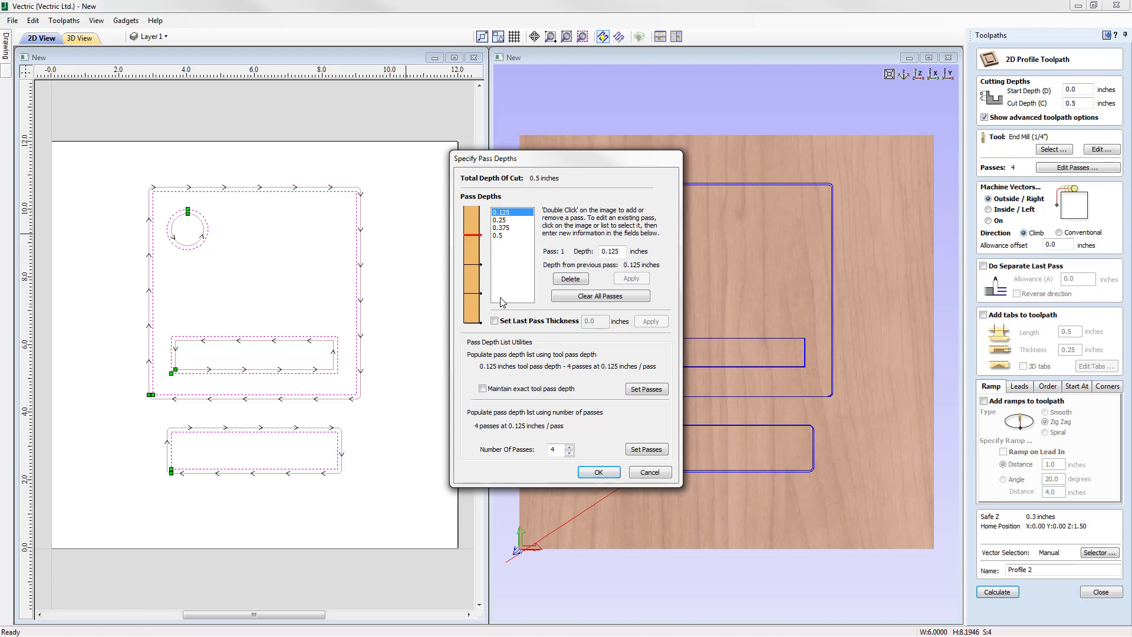
left_click(506, 220)
left_click(508, 228)
left_click(511, 235)
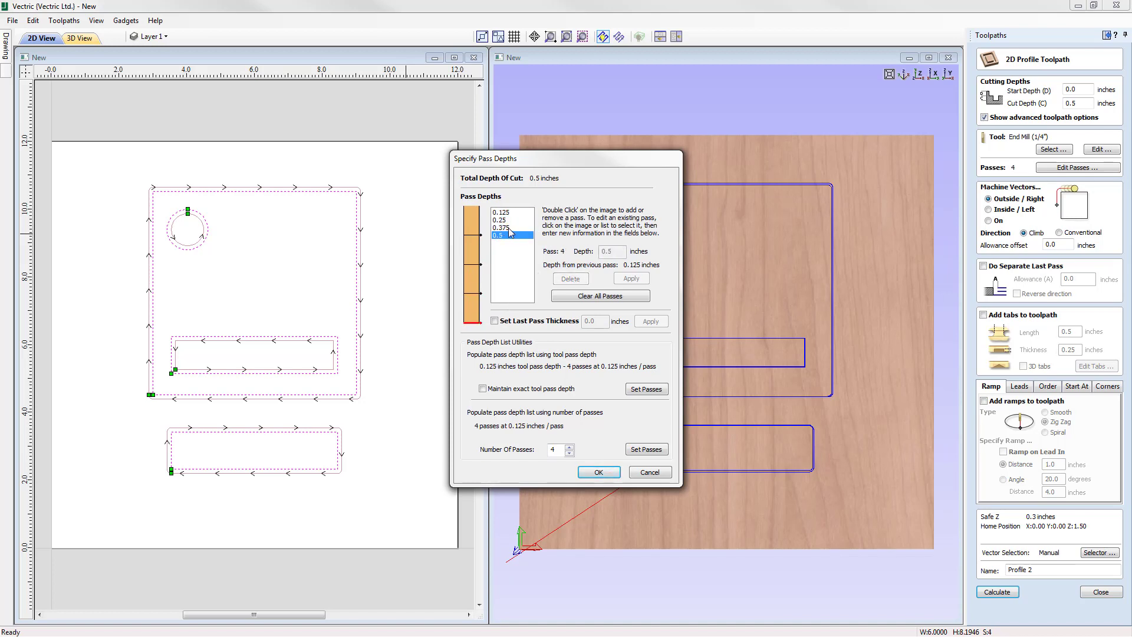
left_click(508, 227)
left_click(507, 220)
left_click(506, 212)
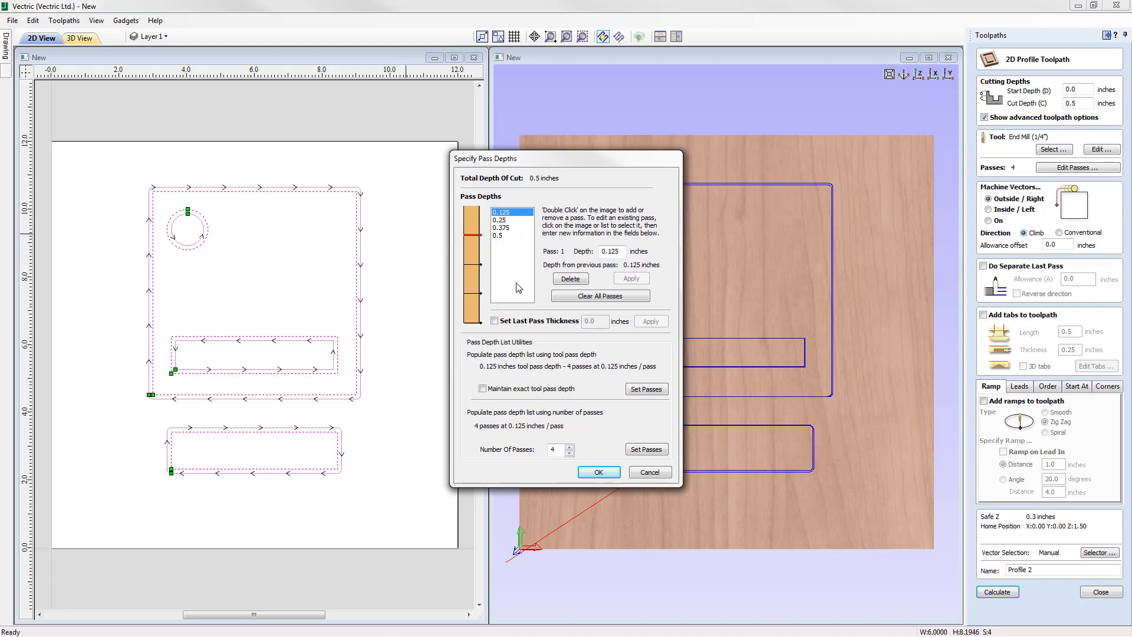
left_click(475, 266)
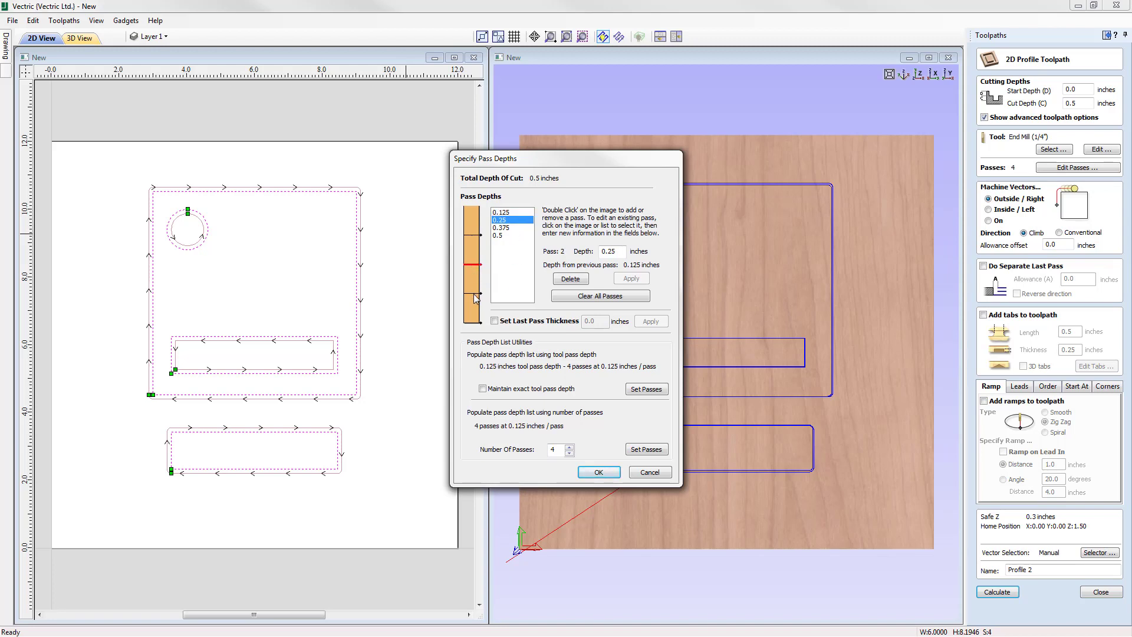
left_click(475, 294)
left_click(477, 325)
left_click(477, 295)
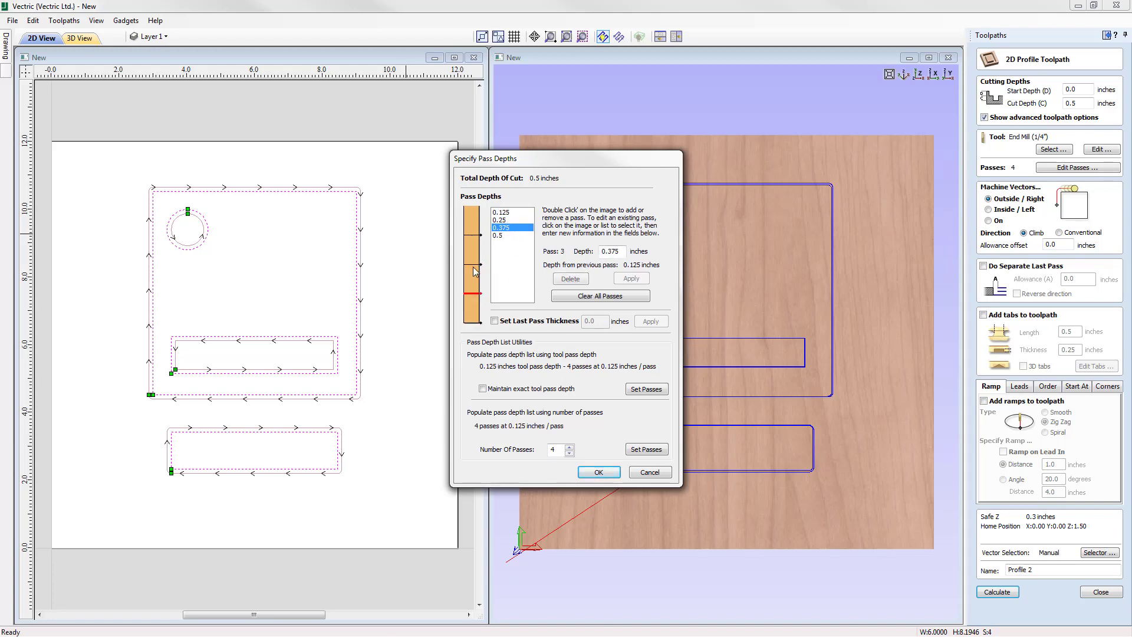
left_click(474, 266)
left_click(475, 236)
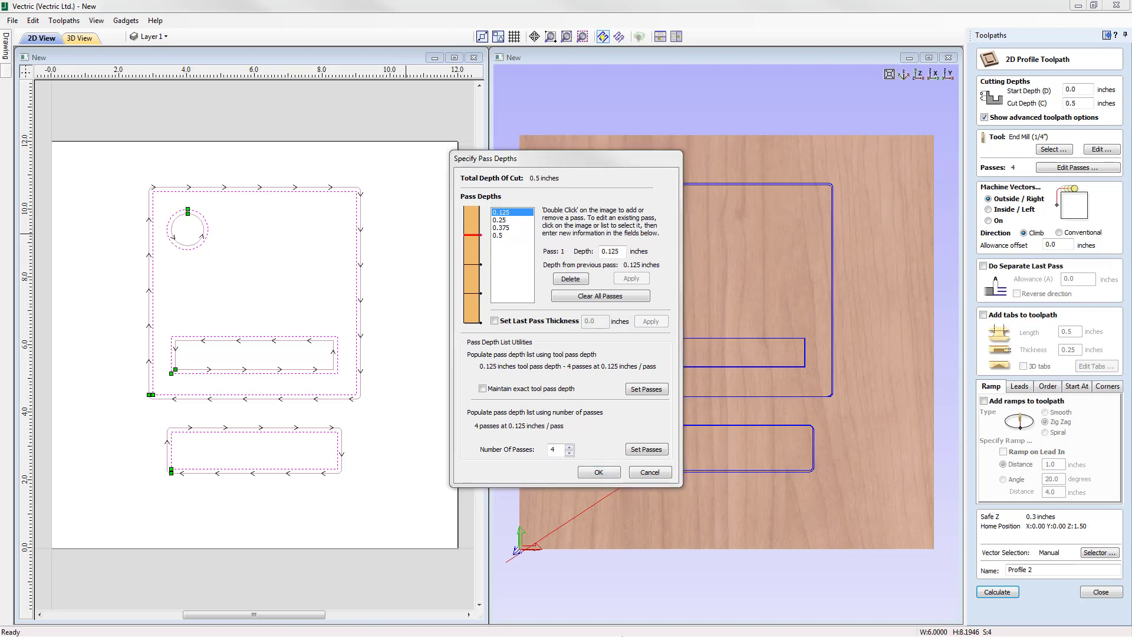
Delete the 0.25-inch pass from the pass depth list.
left_click(512, 220)
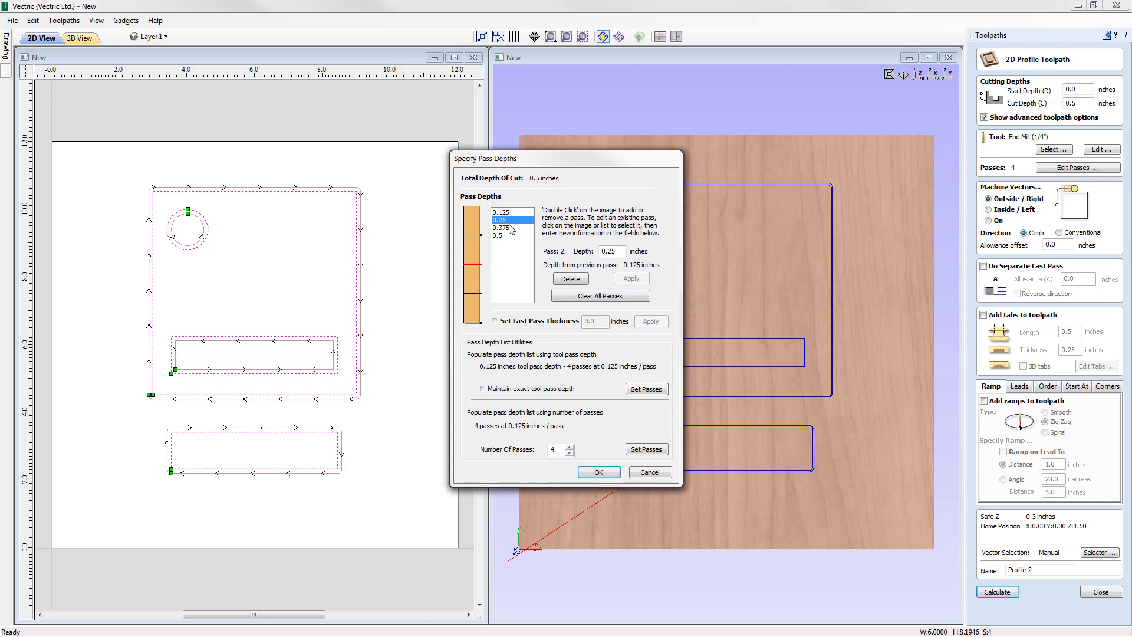
left_click(511, 226)
left_click(513, 219)
left_click(569, 279)
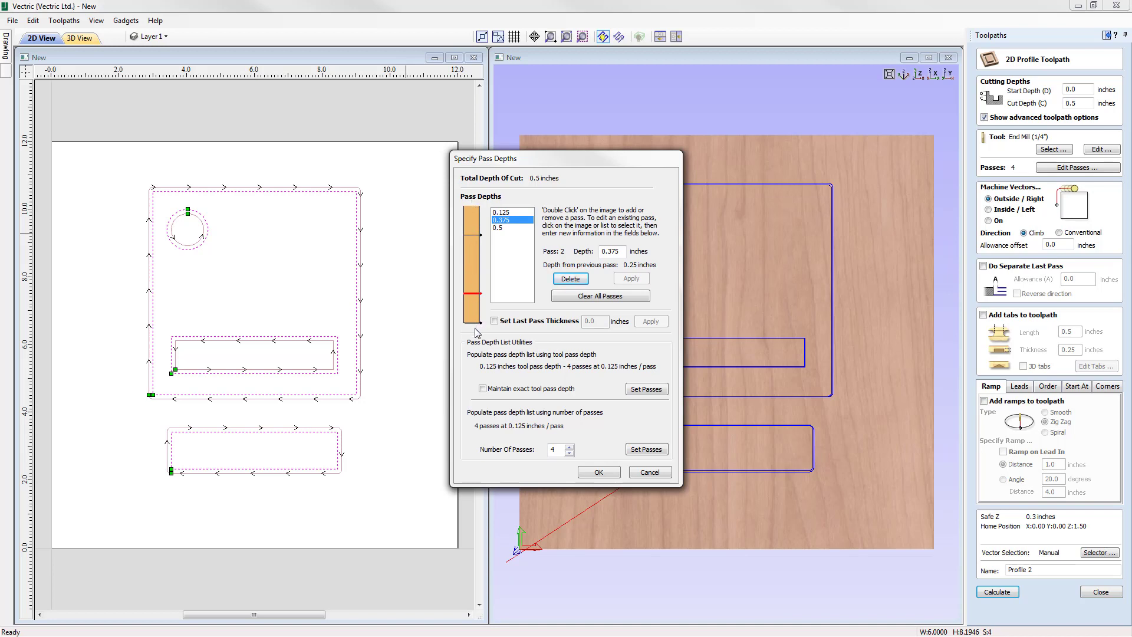
Try a depth of 0.25 inches for the first pass and discard the pass depth edits.
left_click(509, 213)
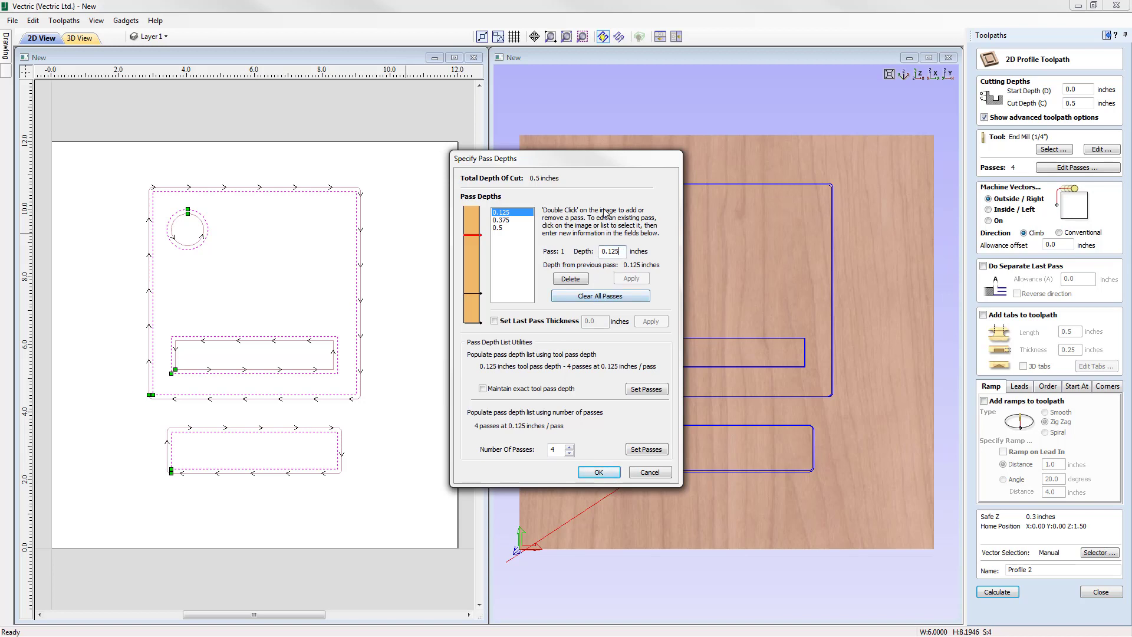
key("BackSpace")
key("BackSpace")
key("BackSpace")
type("25")
left_click(631, 278)
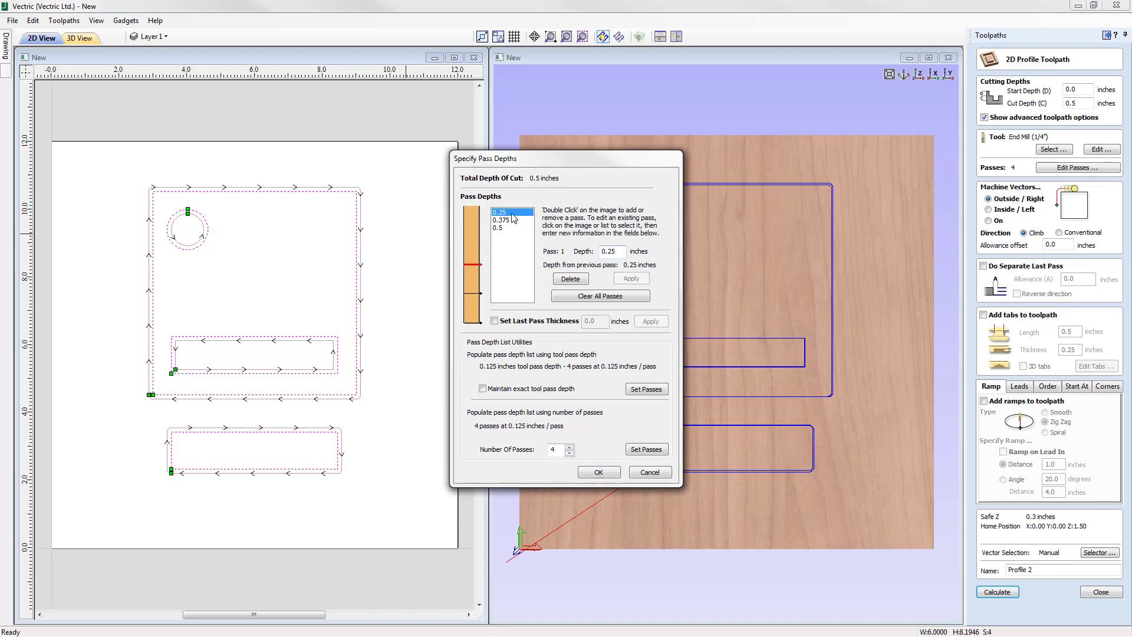
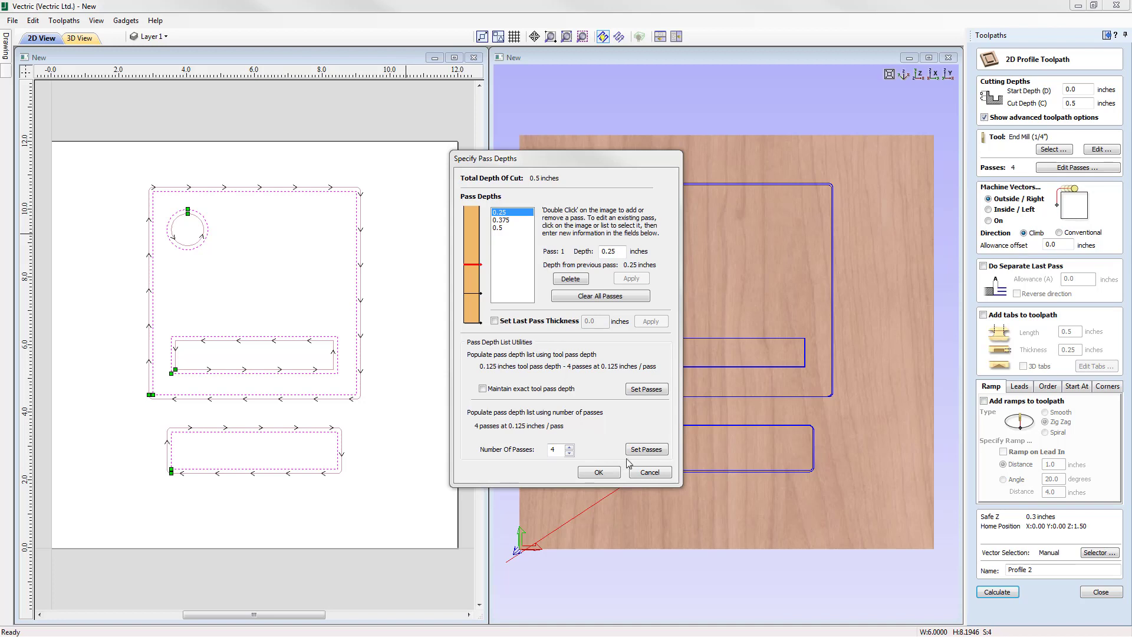
left_click(648, 472)
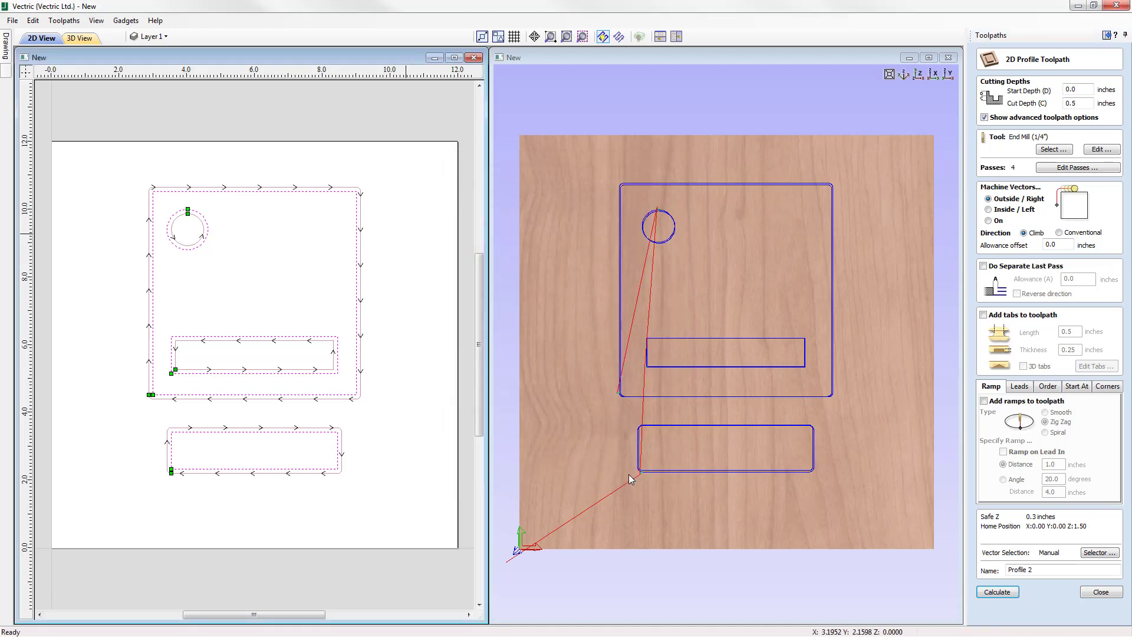
Set the 1/4" end mill's pass depth to 0.124 inches.
left_click(1102, 149)
left_click(548, 328)
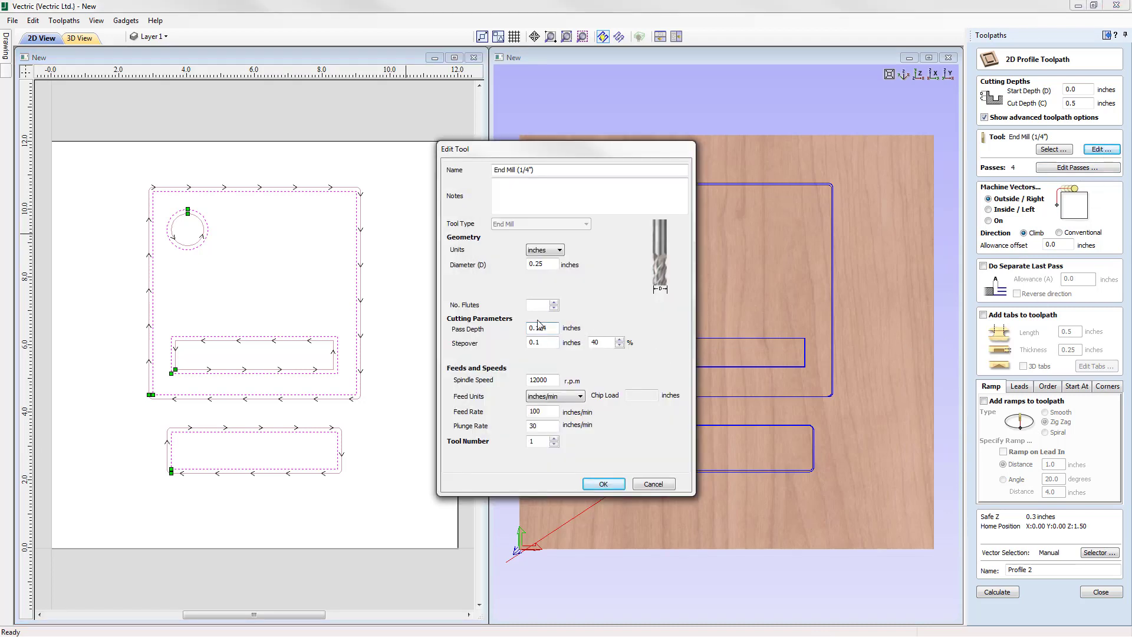
left_click(604, 485)
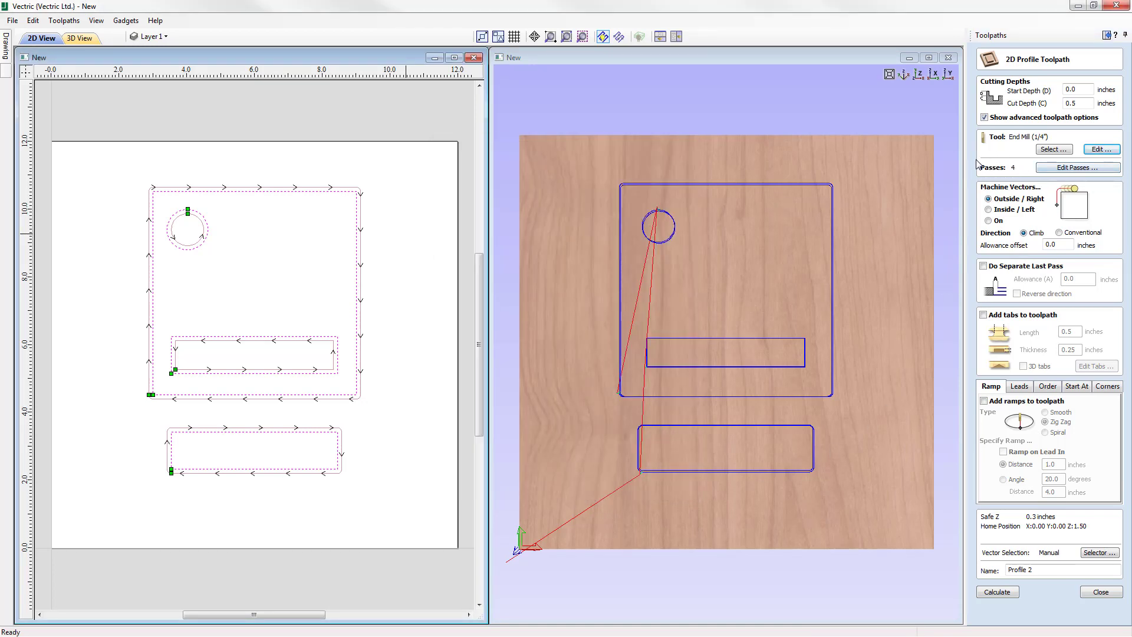
Populate the pass list from the tool pass depth, first with the exact tool pass depth maintained and again without it.
left_click(1076, 169)
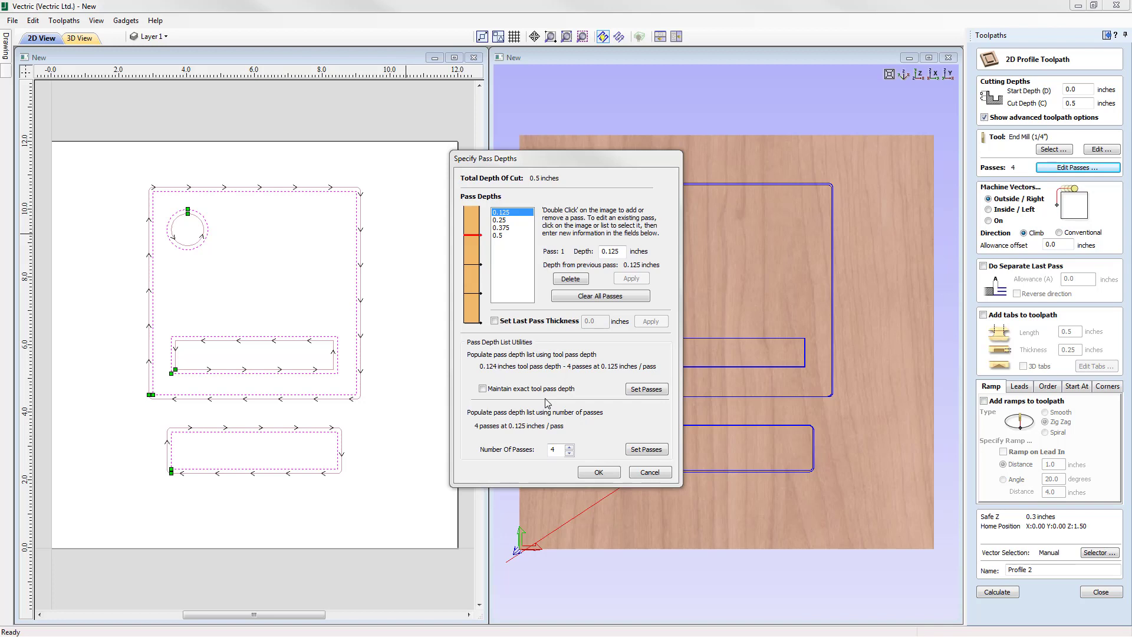
left_click(482, 389)
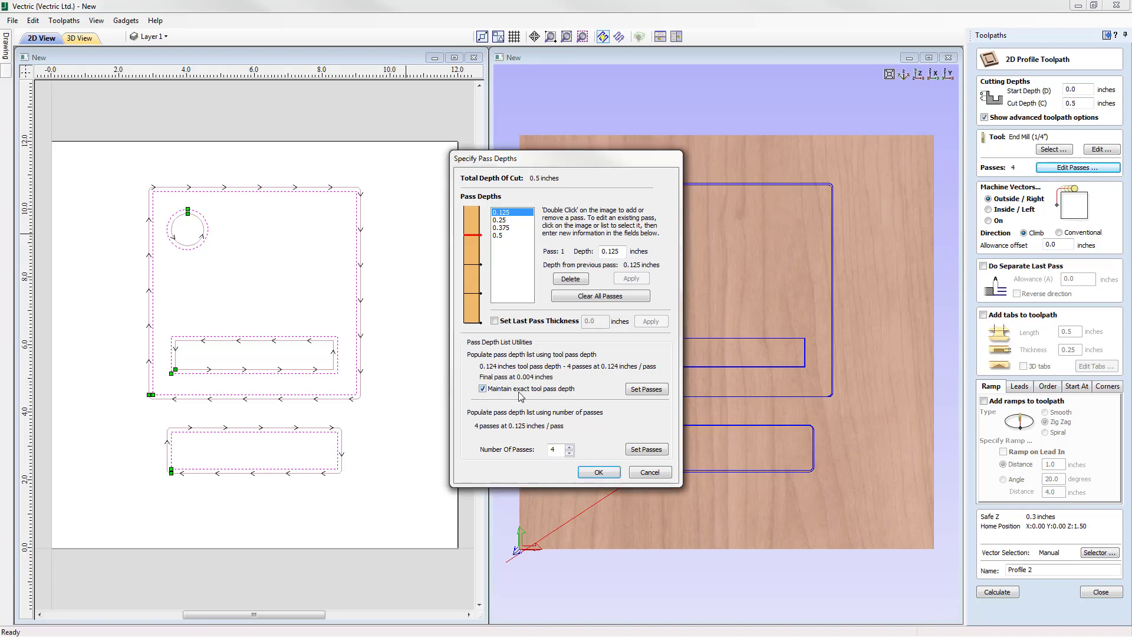
left_click(646, 390)
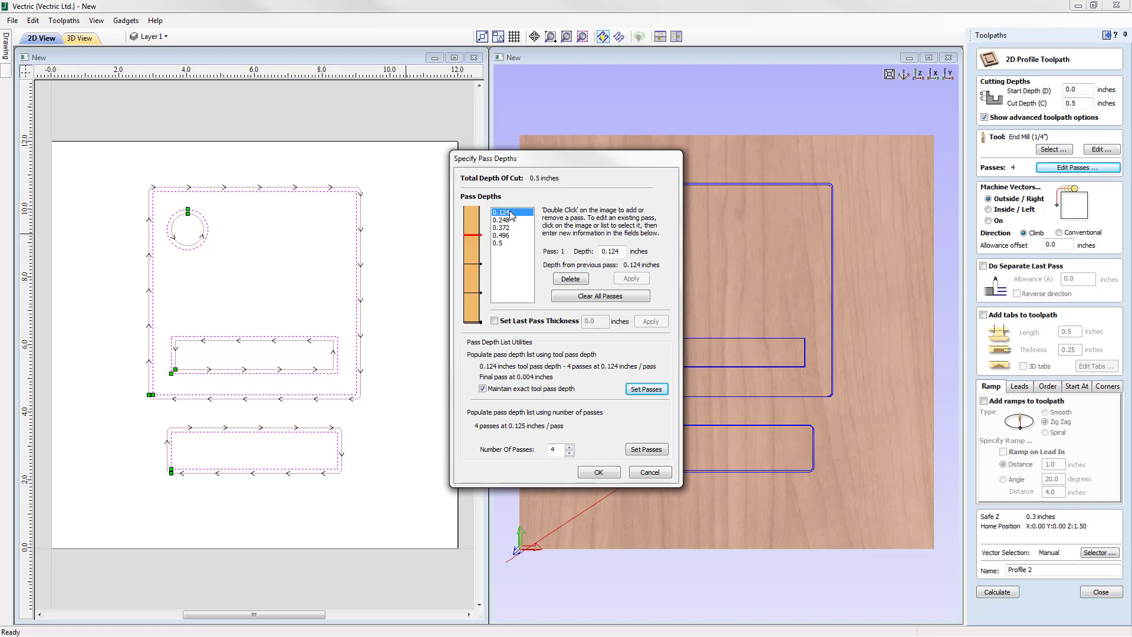
left_click(499, 245)
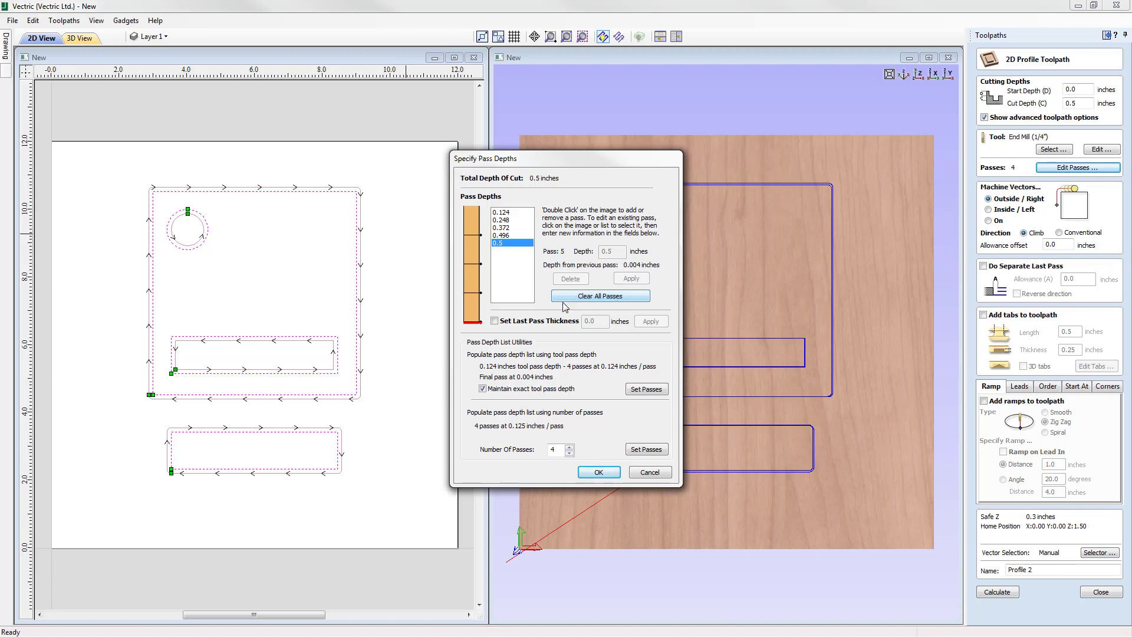
left_click(498, 391)
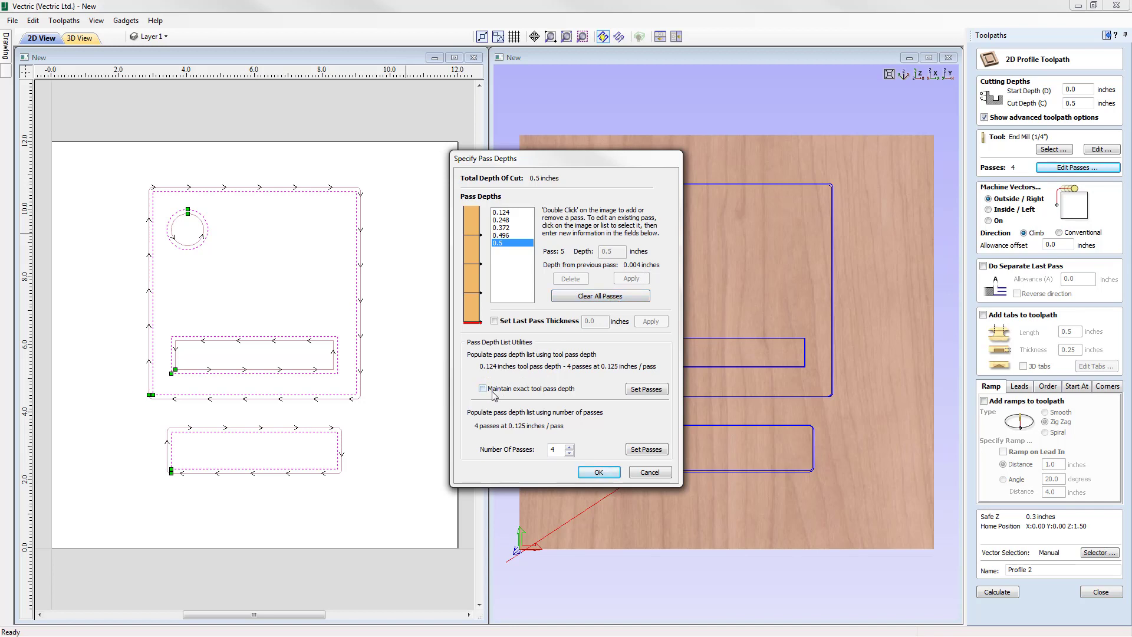
left_click(649, 391)
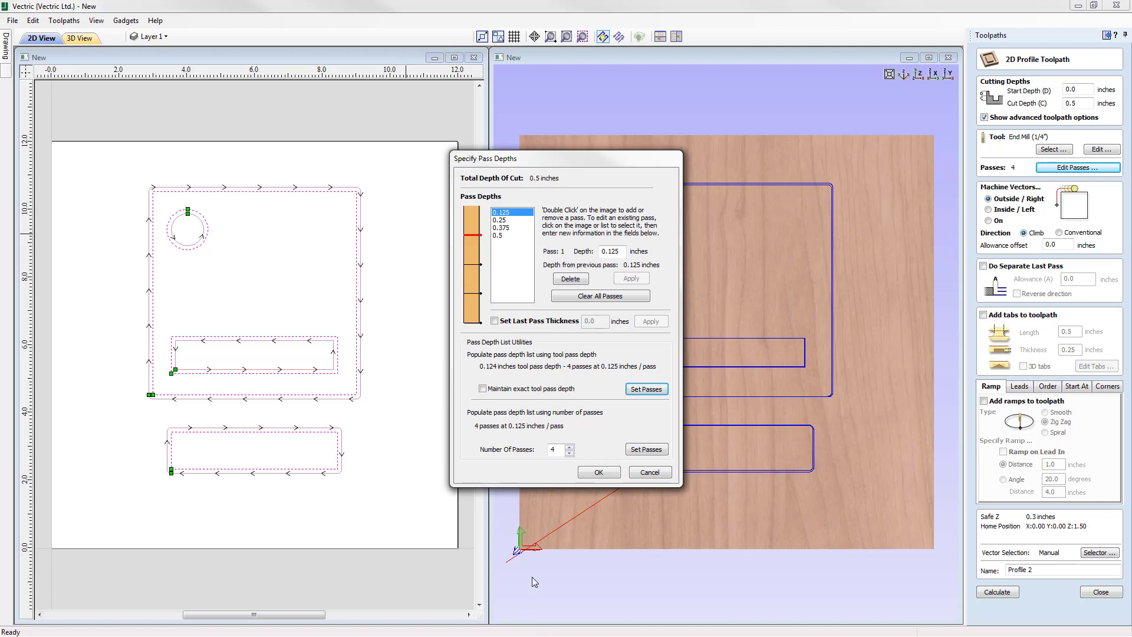
Try different numbers of passes for the pass list, ending with 8 evenly spaced passes.
left_click(569, 446)
left_click(570, 446)
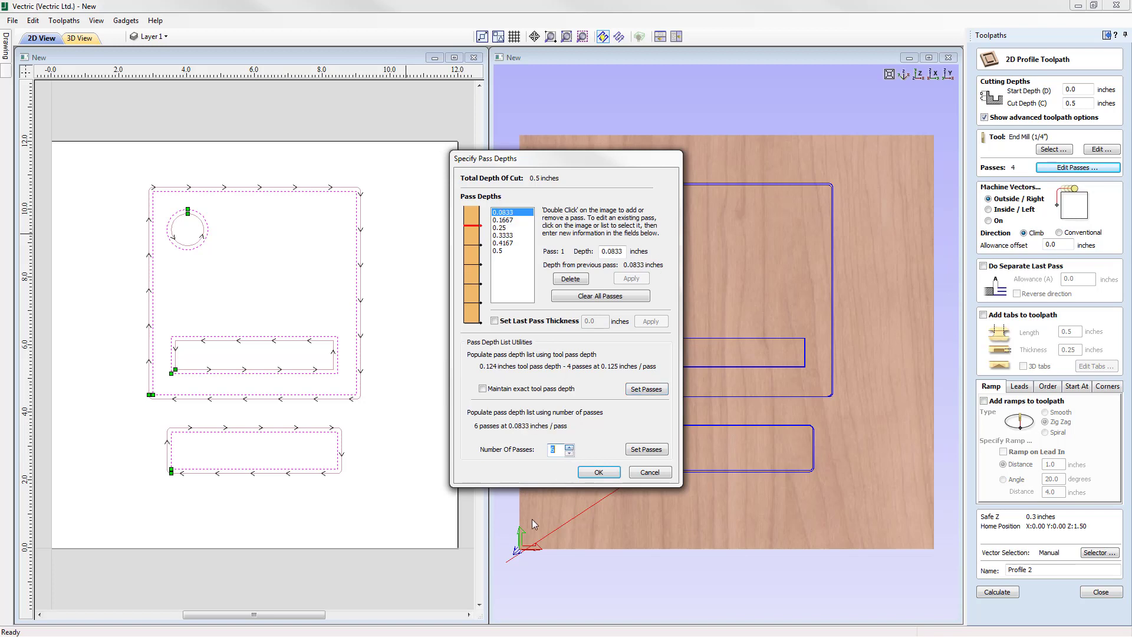
left_click(570, 453)
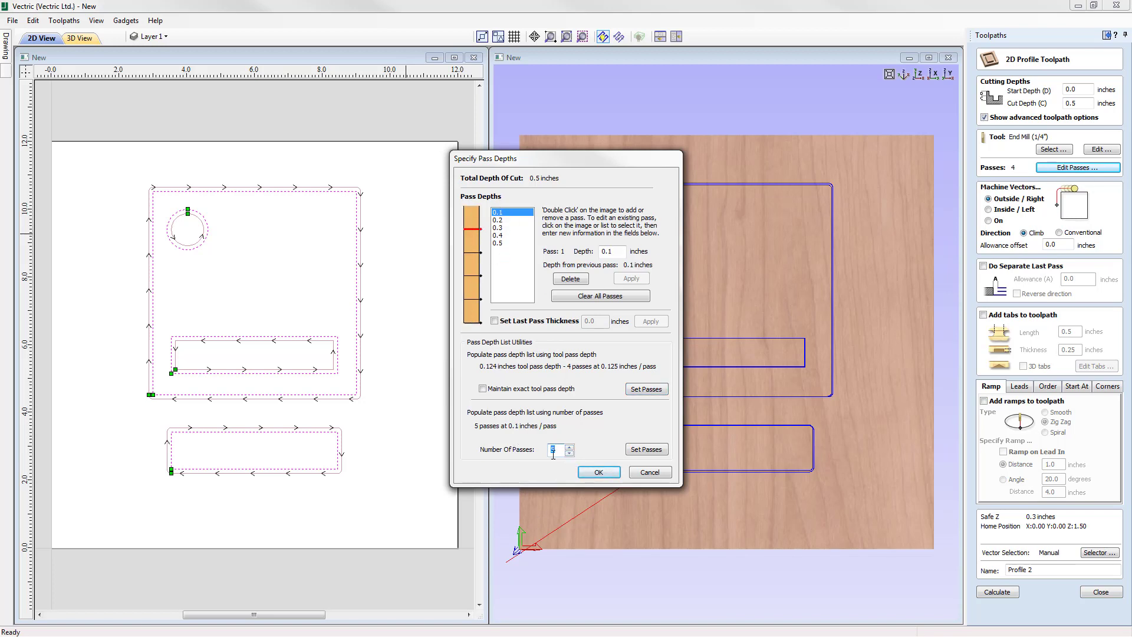
left_click(570, 446)
left_click(570, 446)
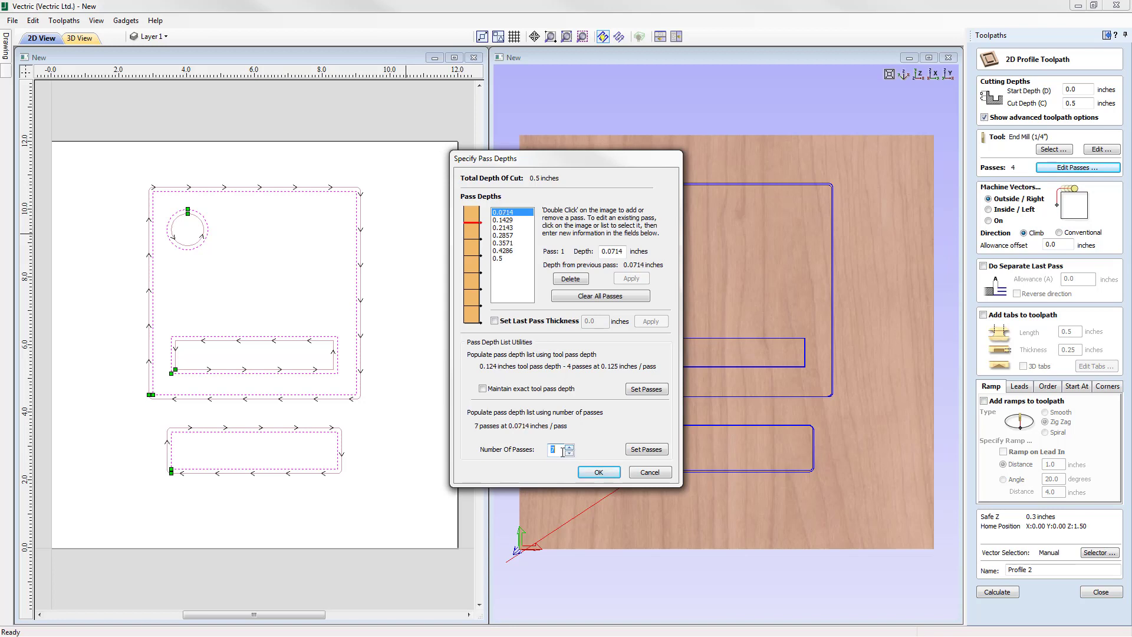
left_click(559, 448)
double_click(555, 449)
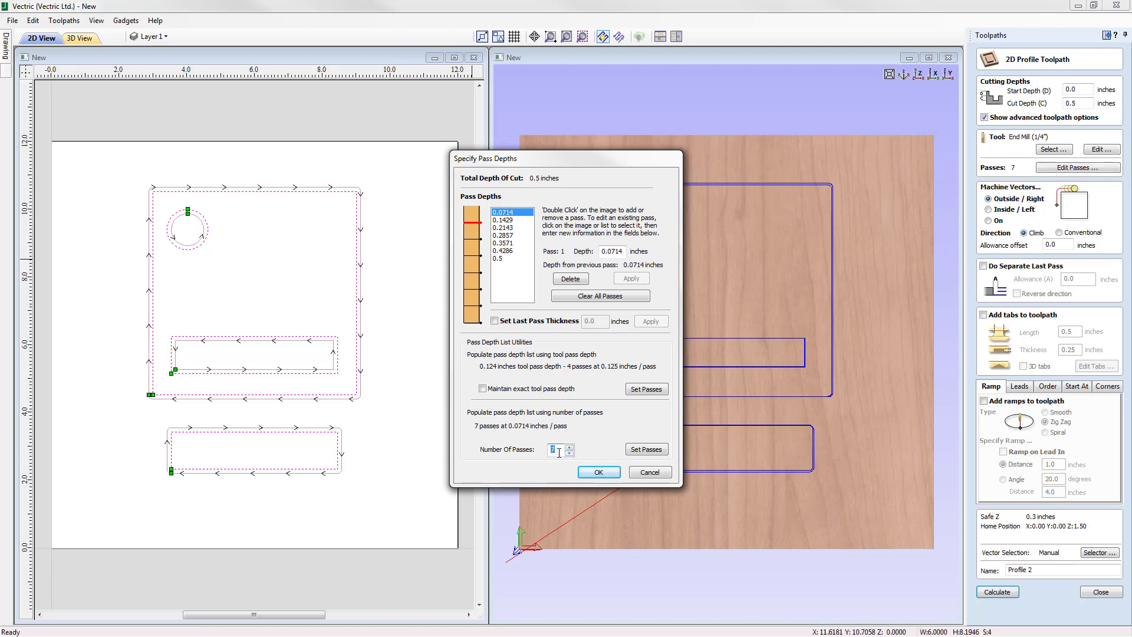
type("8")
left_click(649, 453)
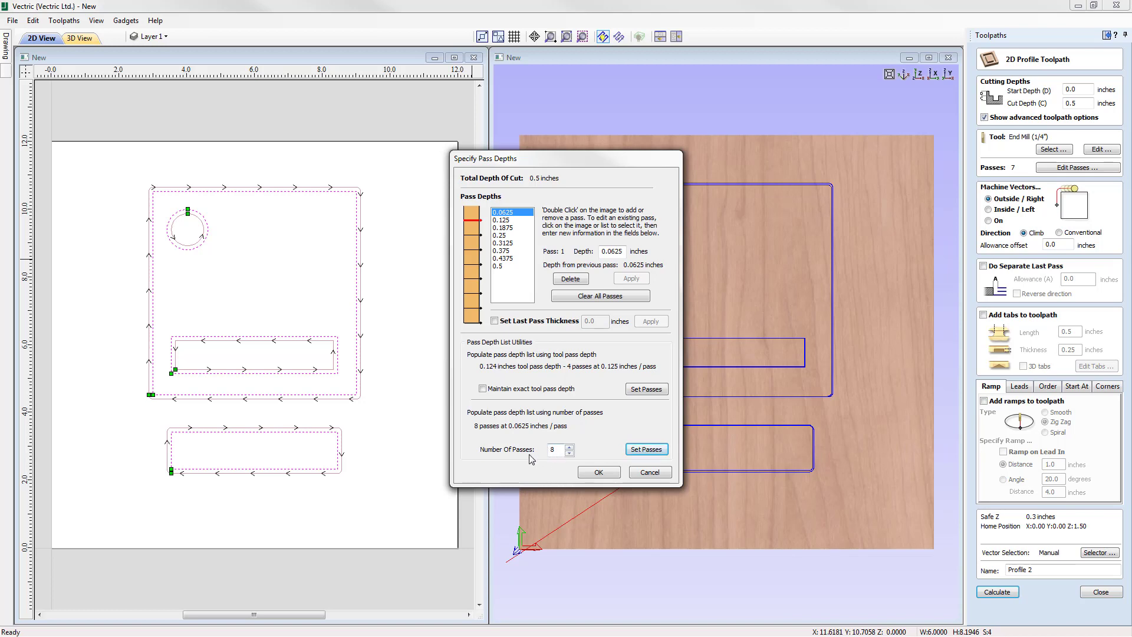
Reduce the number of passes to 4 and accept the pass depths.
left_click(568, 453)
left_click(569, 453)
left_click(568, 453)
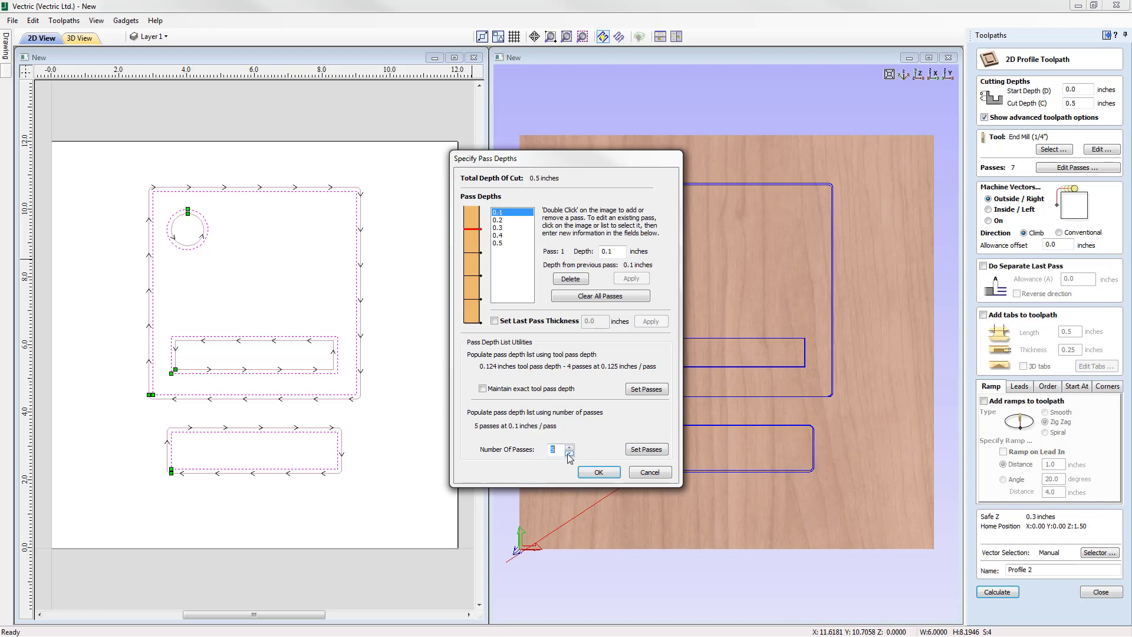
left_click(568, 454)
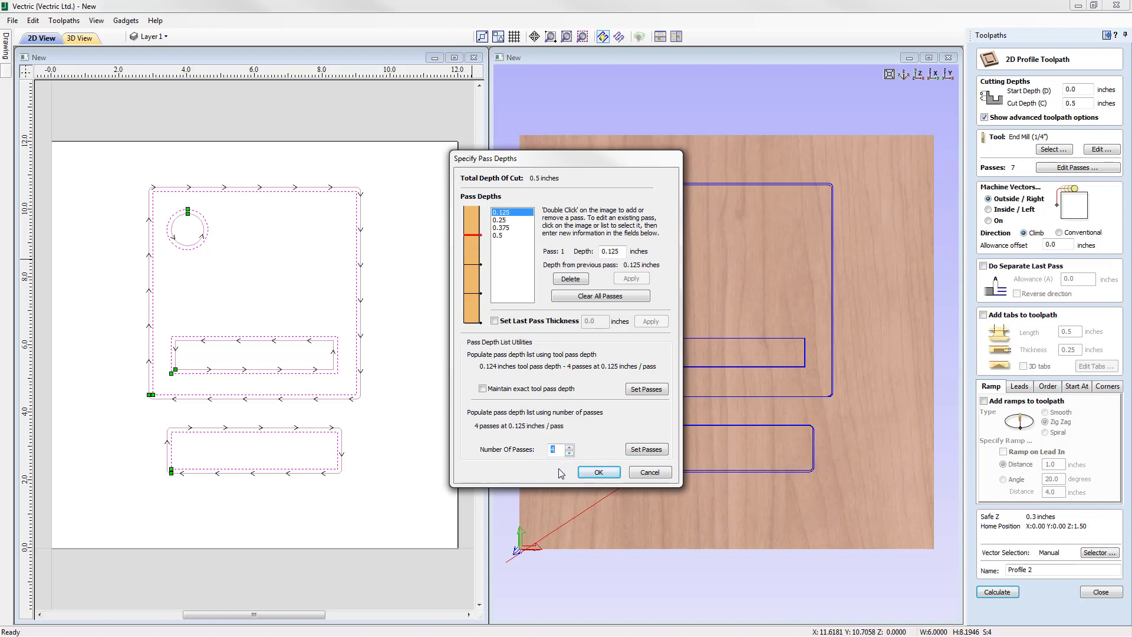
left_click(589, 472)
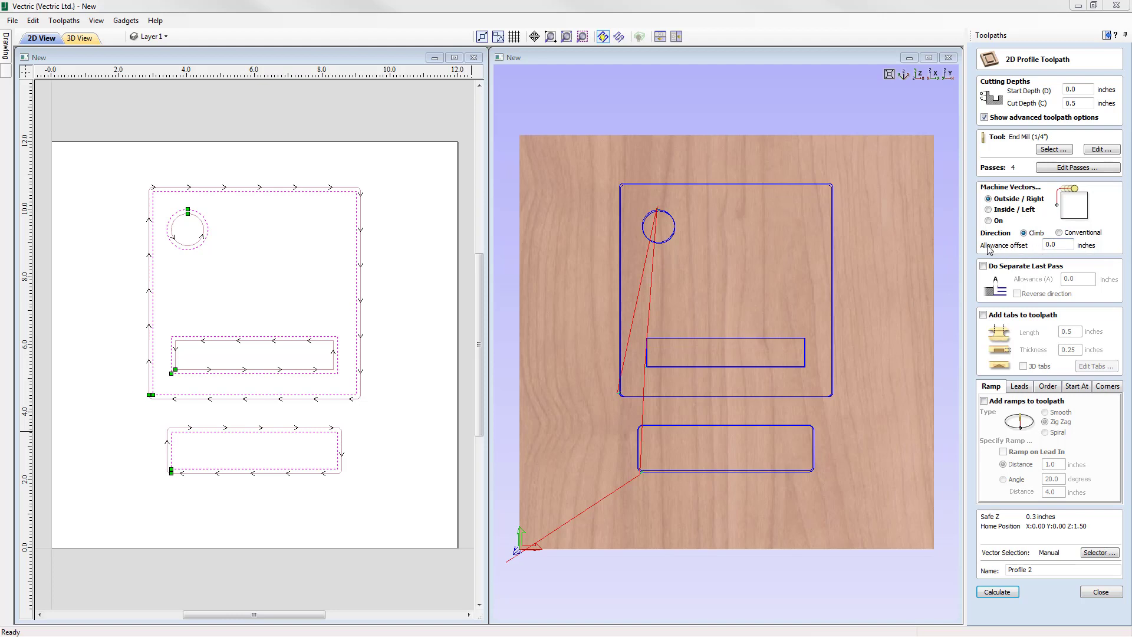
Recalculate the Profile 2 toolpath with a 0.25-inch allowance offset and show its solid cut width in the 2D view.
left_click(1055, 245)
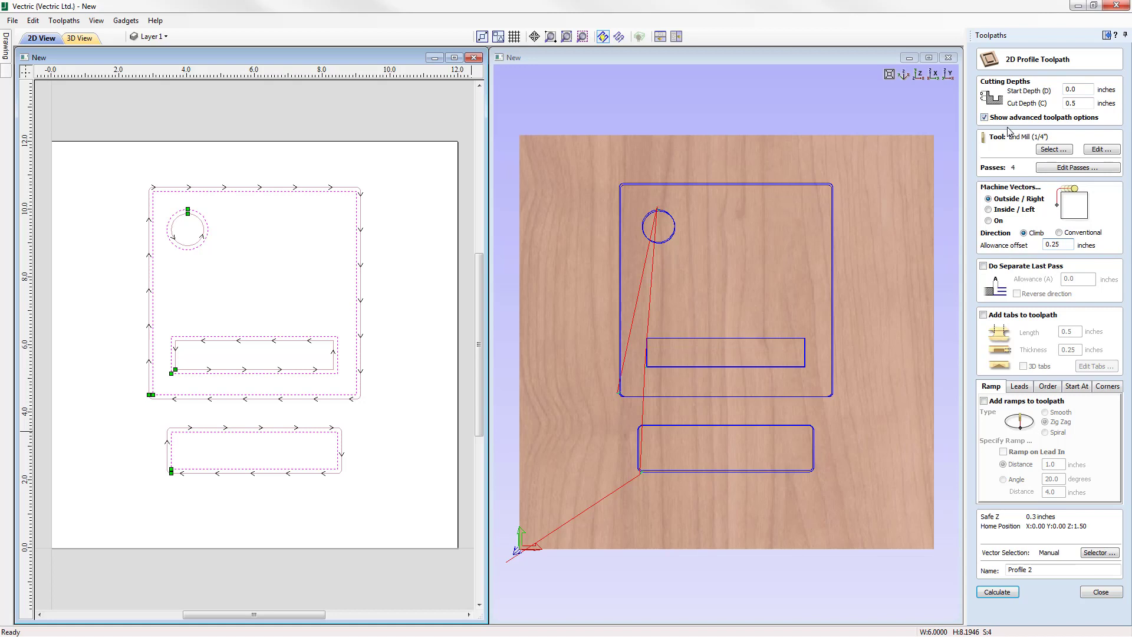
left_click(998, 592)
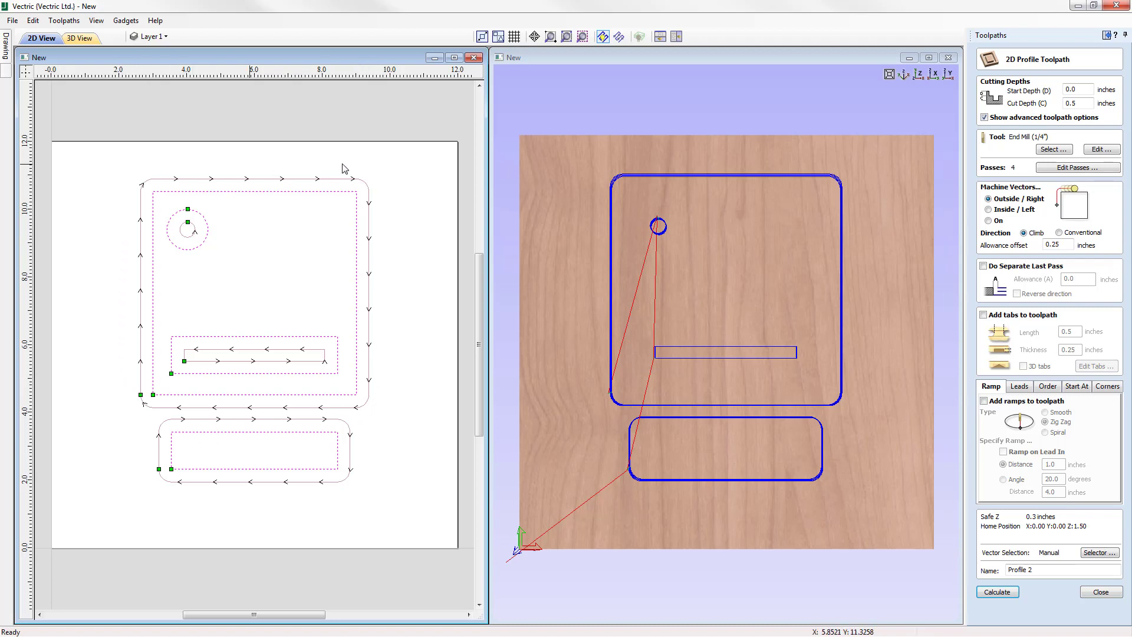
left_click(619, 36)
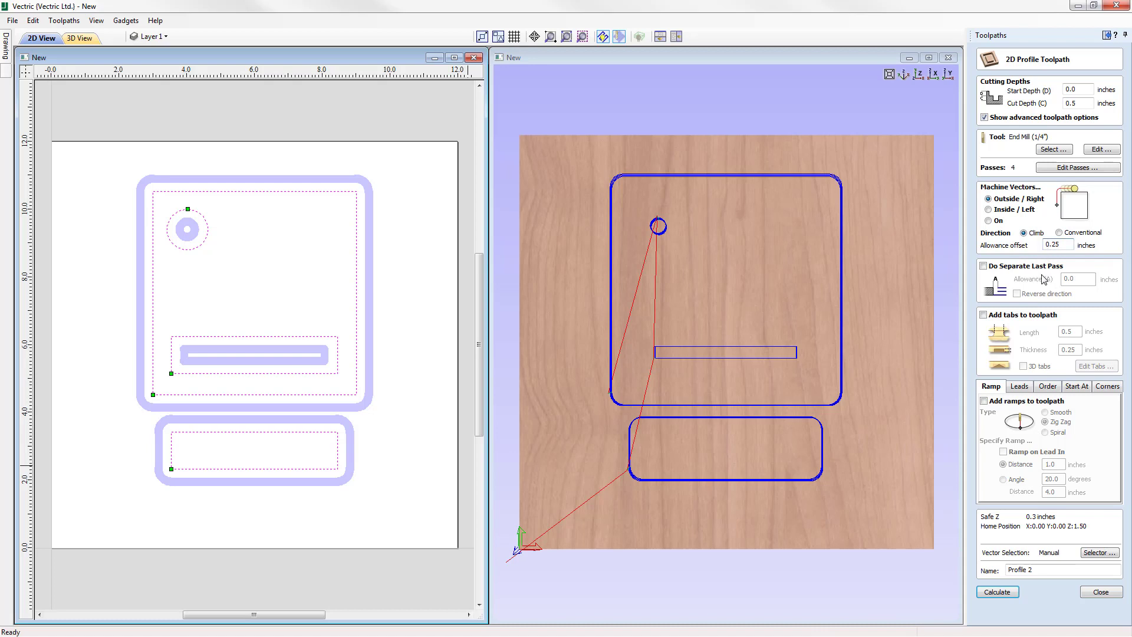
Change the allowance offset to -0.25 inches and recalculate the Profile 2 toolpath.
type("-")
left_click(997, 592)
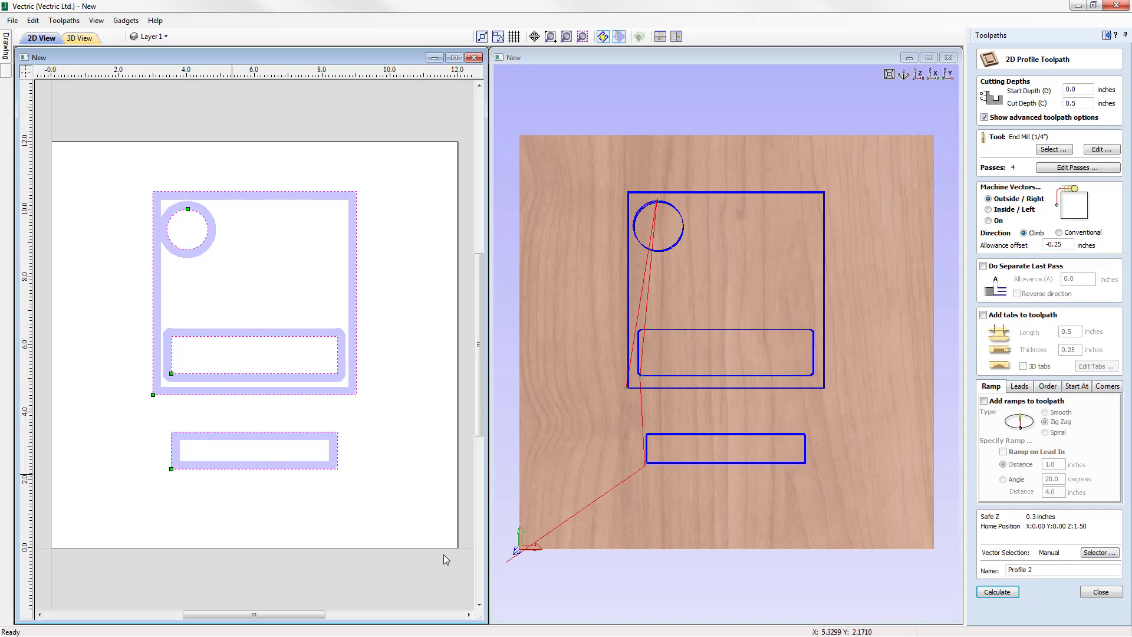
left_click(997, 592)
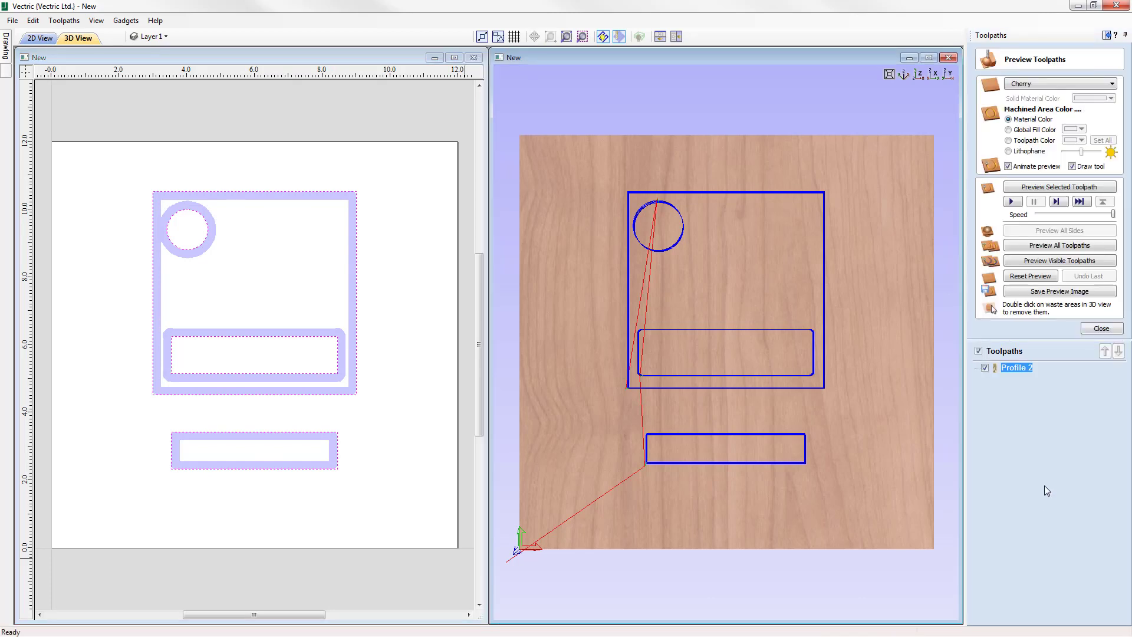
Preview the Profile 2 toolpath's cut in the 3D view and reset the preview.
left_click(1066, 187)
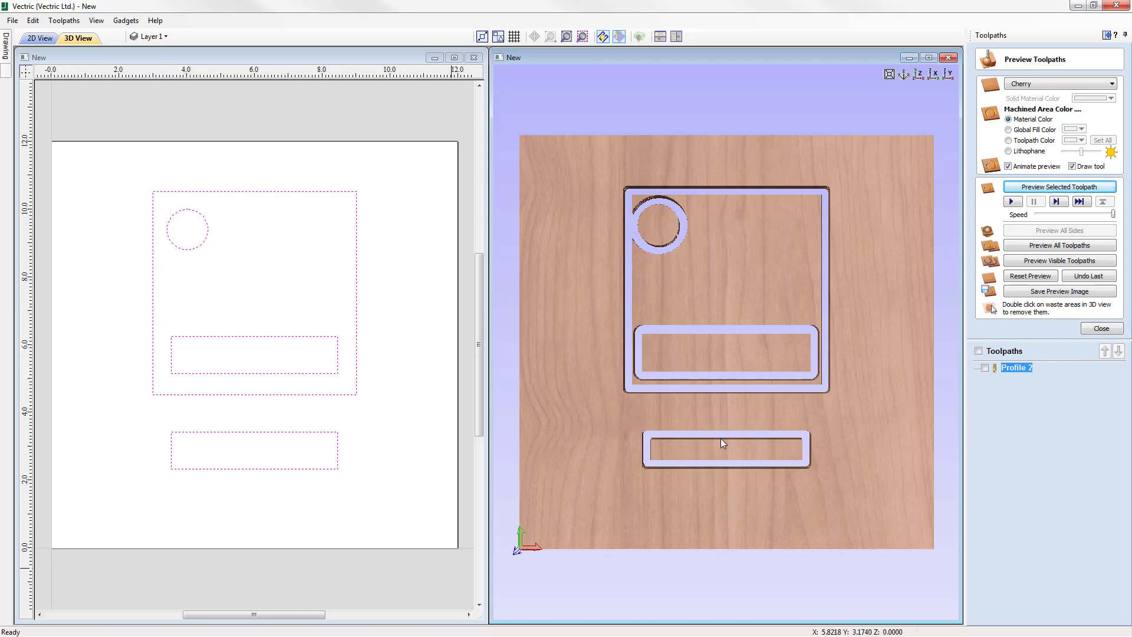
left_click(1030, 276)
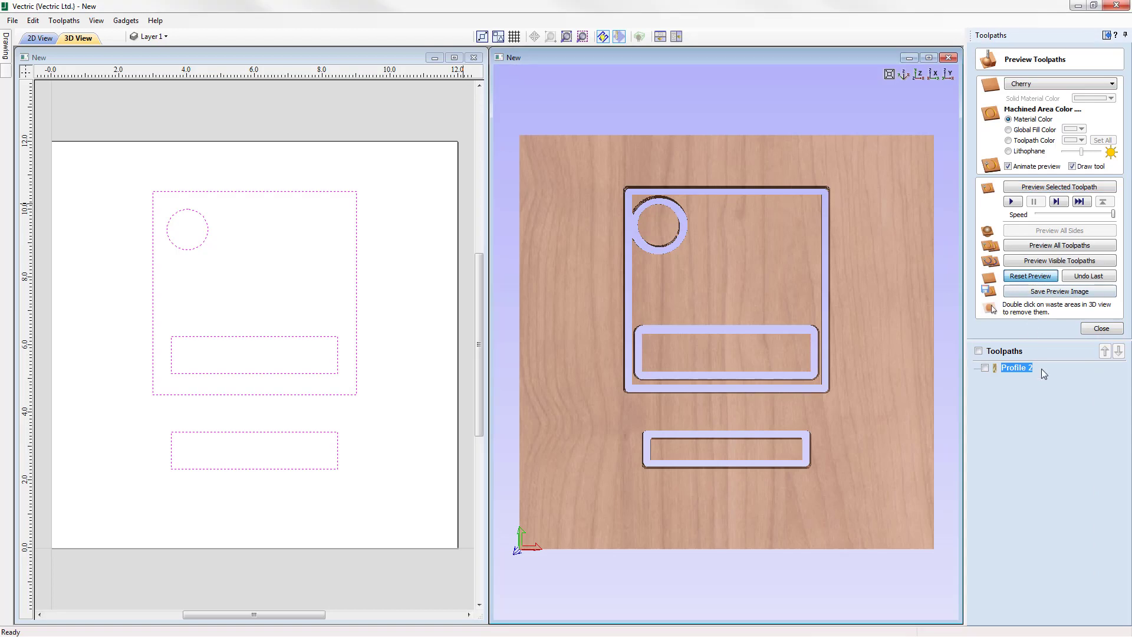
Close the preview, reopen the Profile 2 toolpath for editing and set its allowance offset to 0.
left_click(1110, 329)
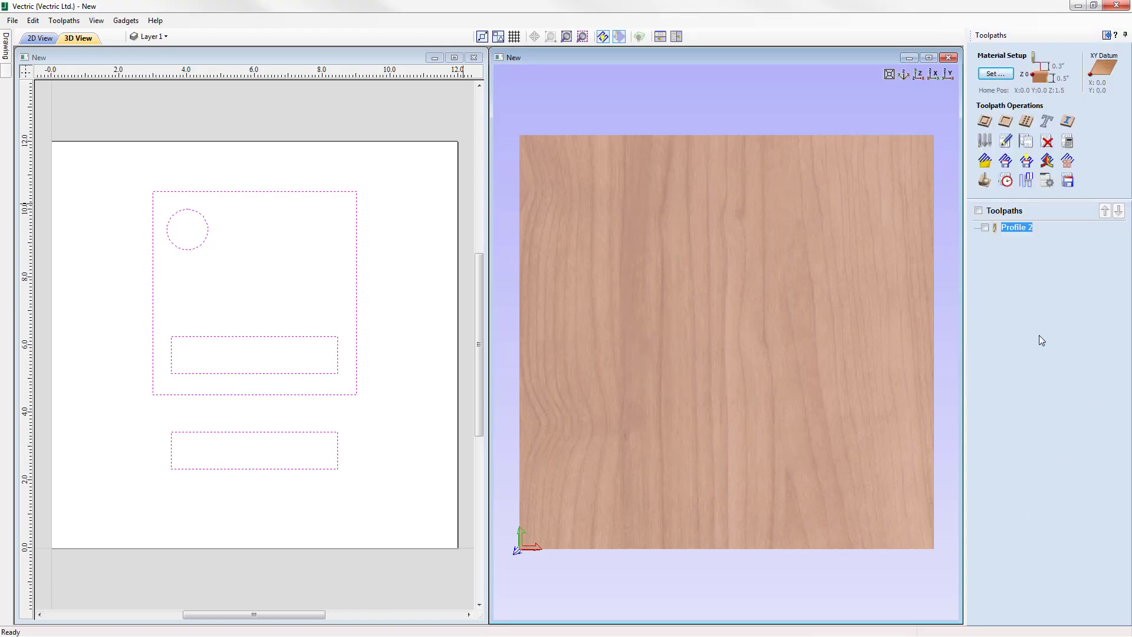
double_click(1020, 227)
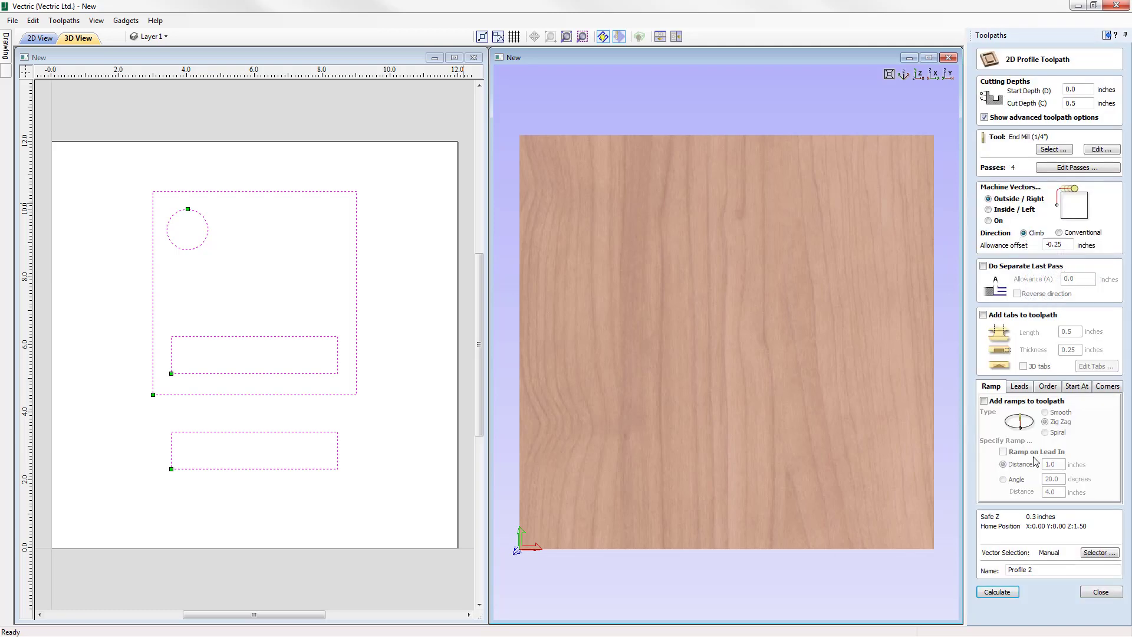
left_click_drag(1064, 244, 1048, 244)
type("0")
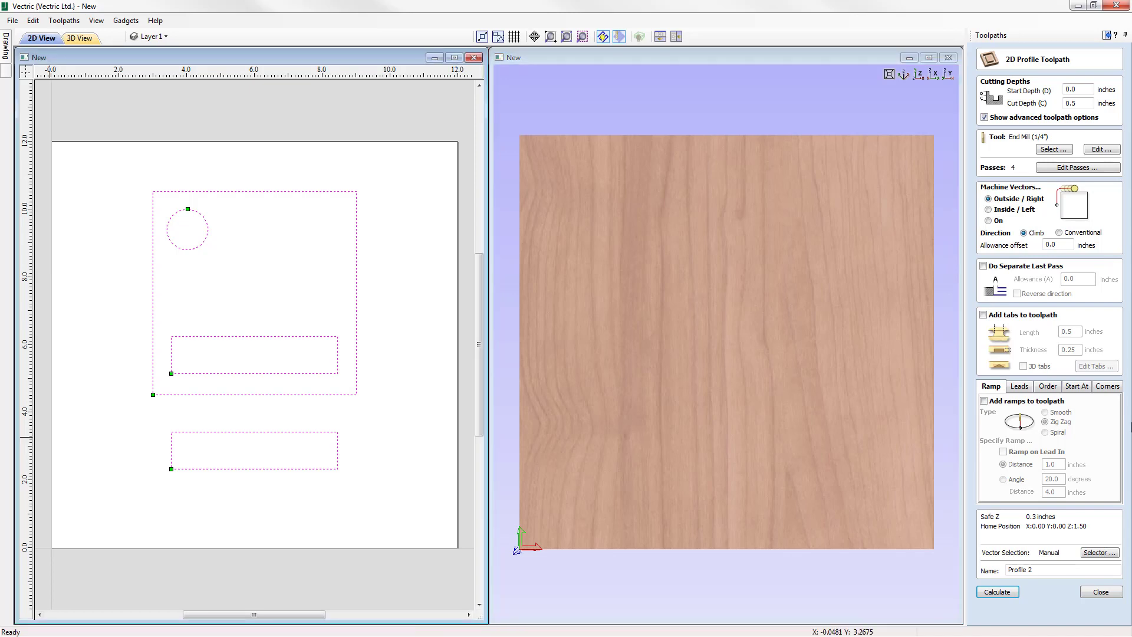
Enable a separate last pass with a 0.01-inch allowance and recalculate the Profile 2 toolpath.
left_click(983, 266)
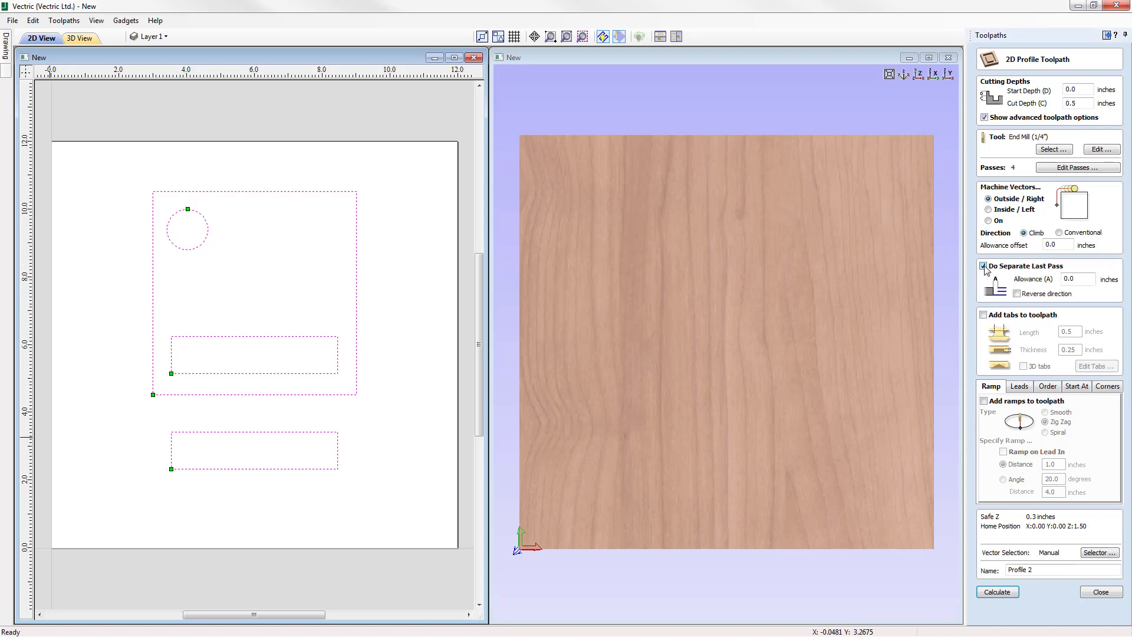
left_click(1088, 279)
left_click(1000, 593)
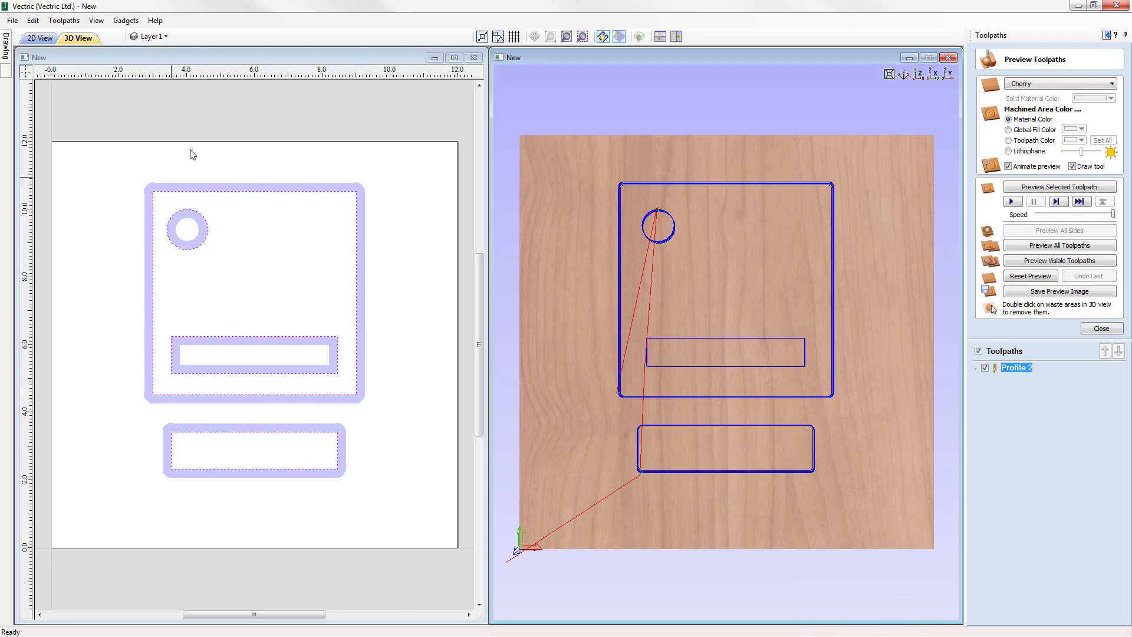
Turn off the solid cut display in the 2D view and examine the pass lines at the large square's lower-left corner.
left_click(619, 36)
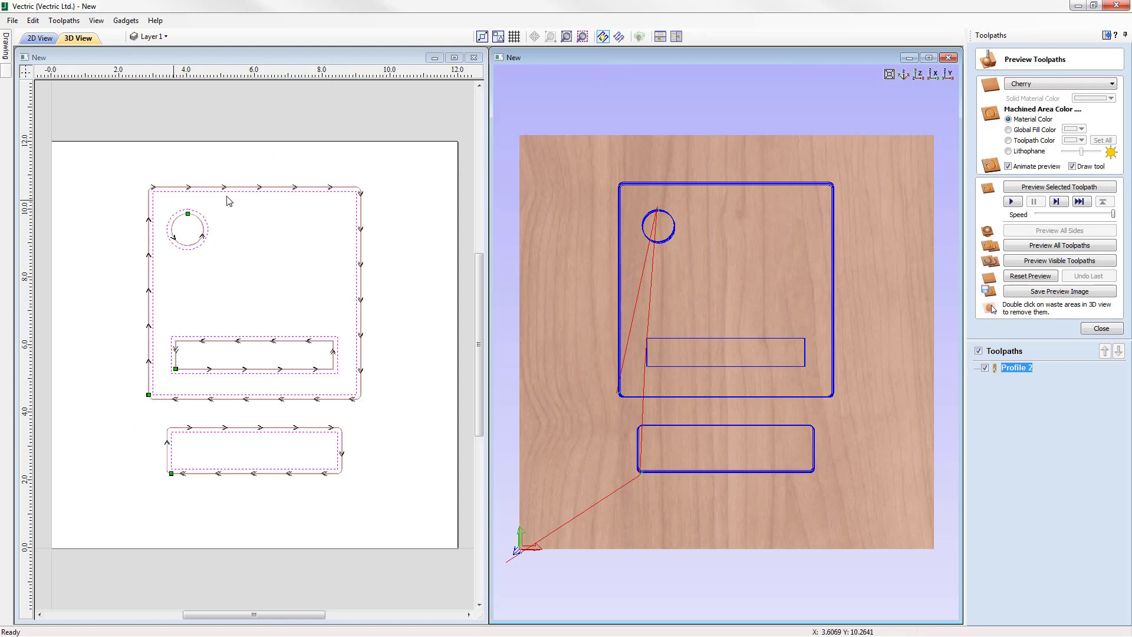
scroll(117, 396, "up", 5)
scroll(118, 400, "down", 5)
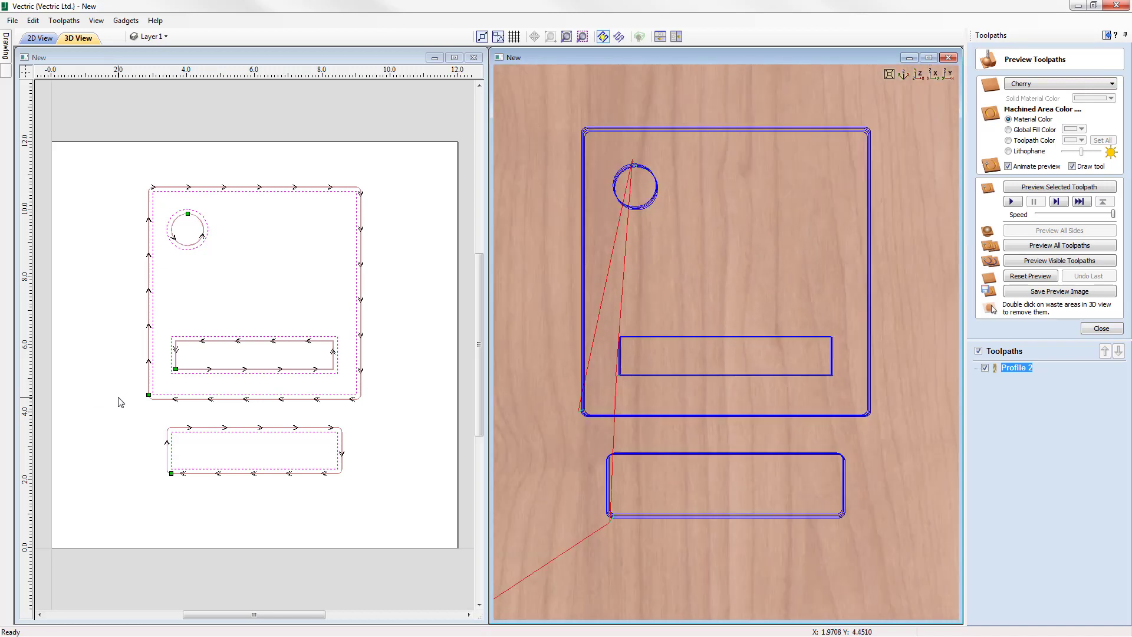
left_click(132, 372)
scroll(132, 371, "up", 4)
scroll(151, 447, "up", 9)
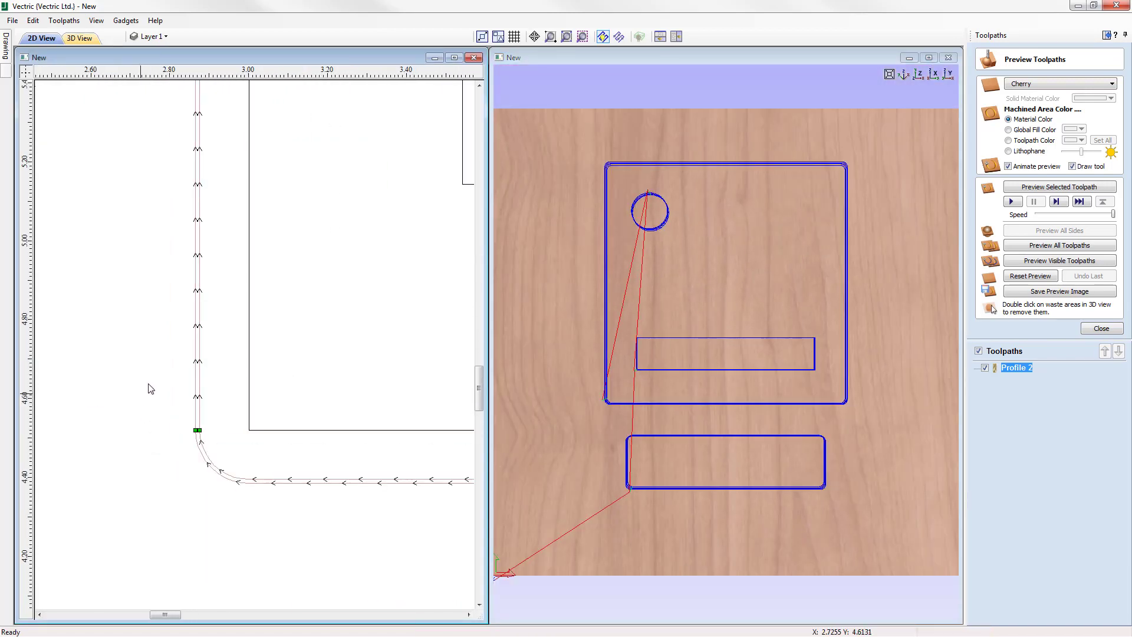
scroll(214, 560, "up", 4)
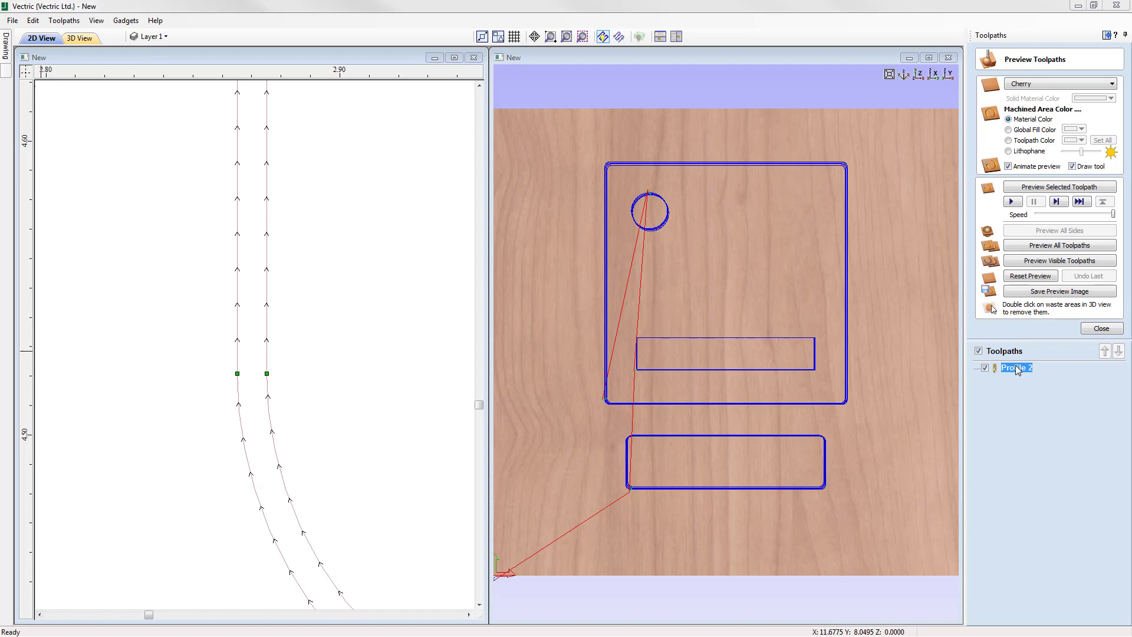
Reverse the direction of the separate last pass and recalculate the Profile 2 toolpath.
double_click(1015, 369)
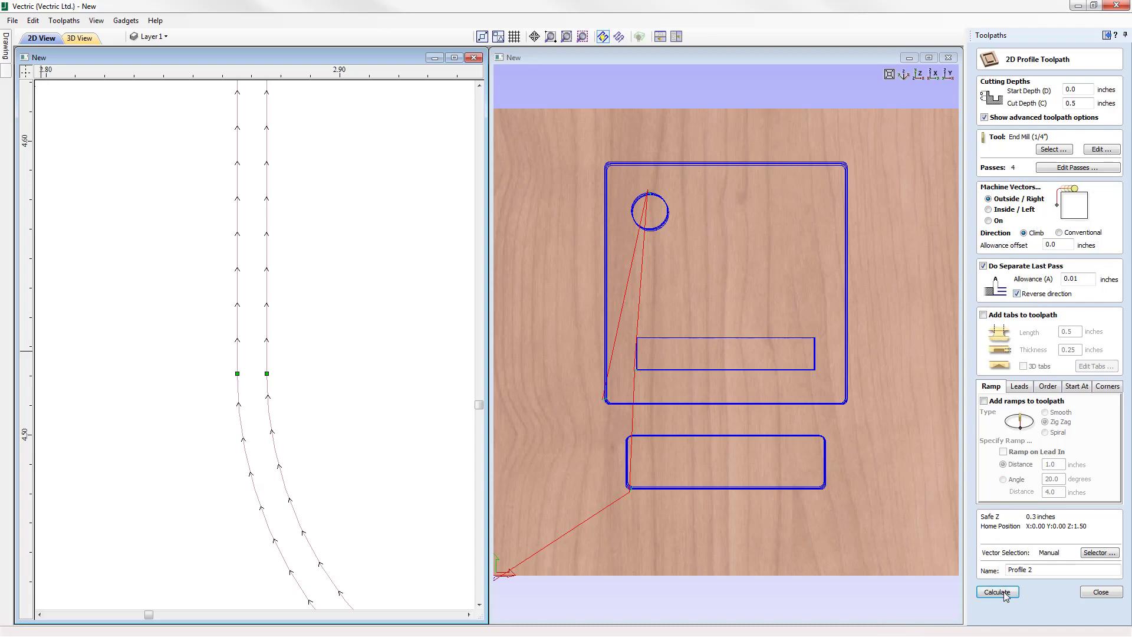
left_click(1003, 592)
Hide the Profile 2 toolpath, reopen it for editing and turn off its separate last pass.
left_click(983, 266)
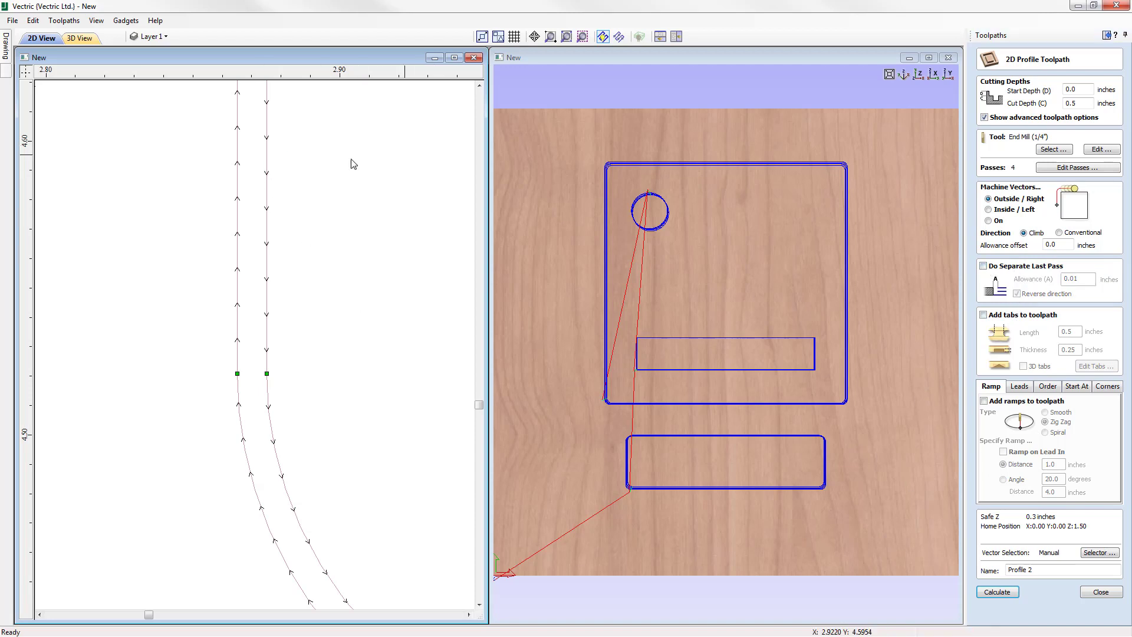
left_click(566, 39)
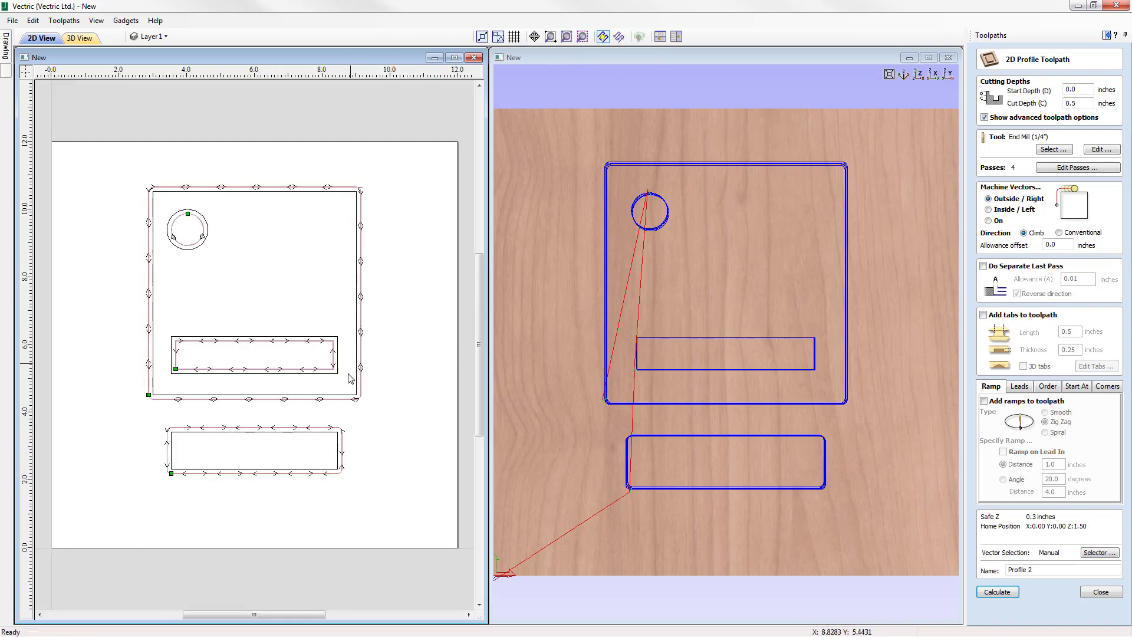
left_click(1100, 592)
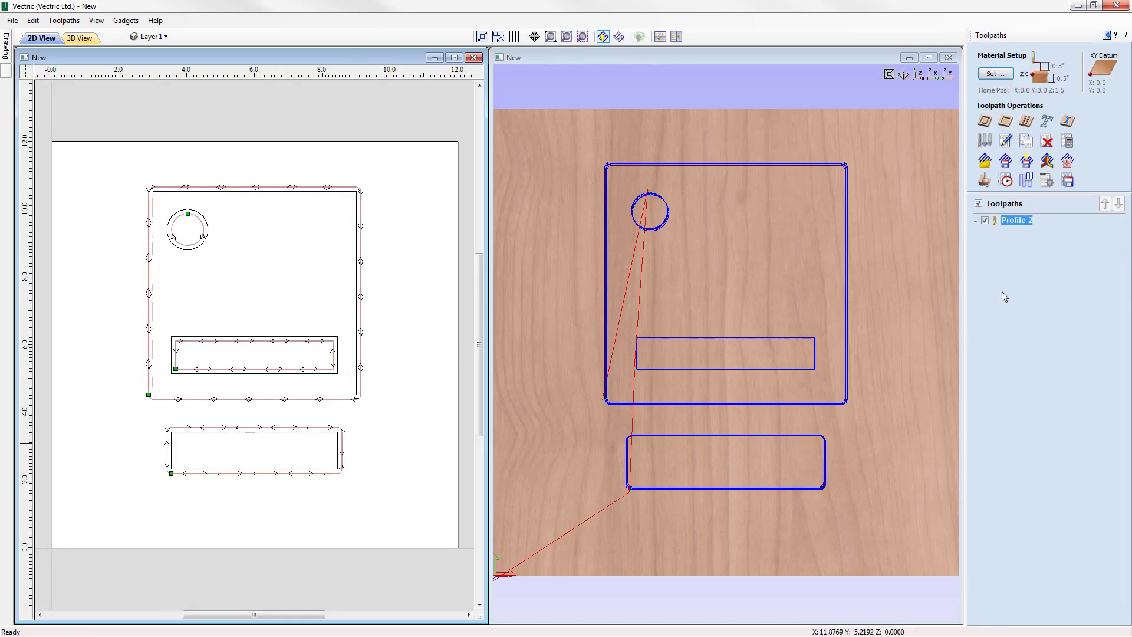
left_click(985, 221)
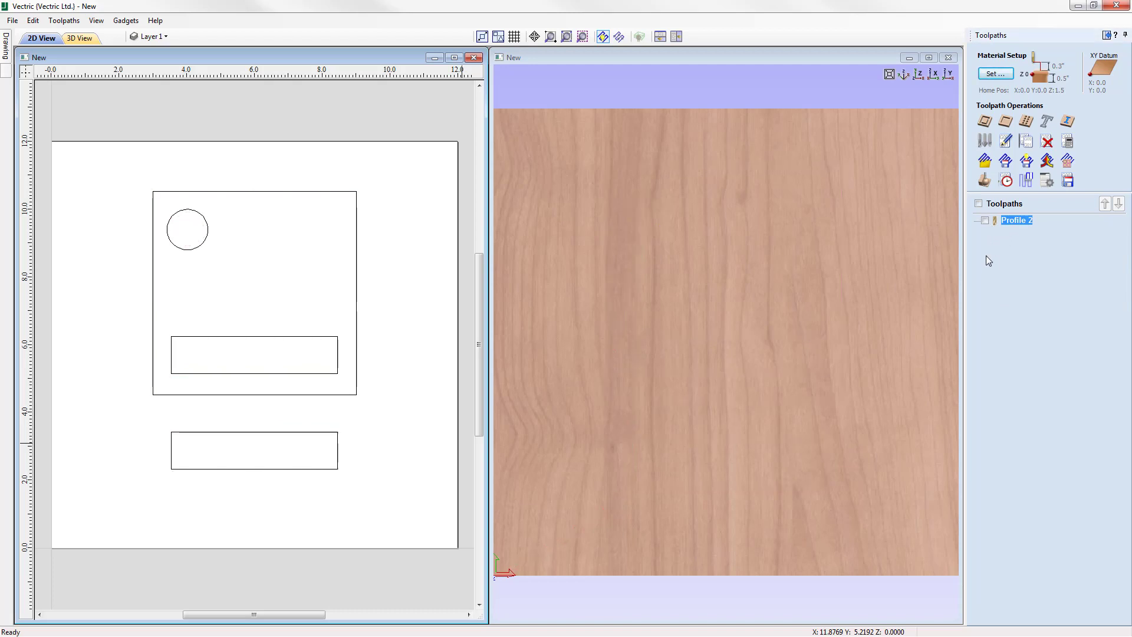
right_click(1016, 220)
left_click(1029, 272)
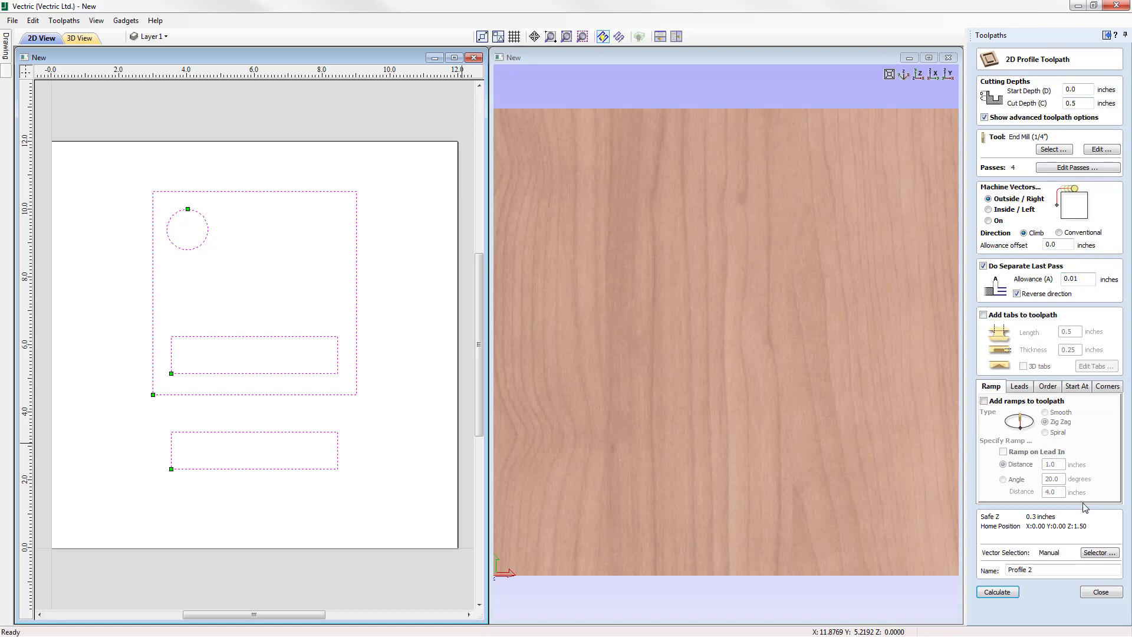
left_click(993, 267)
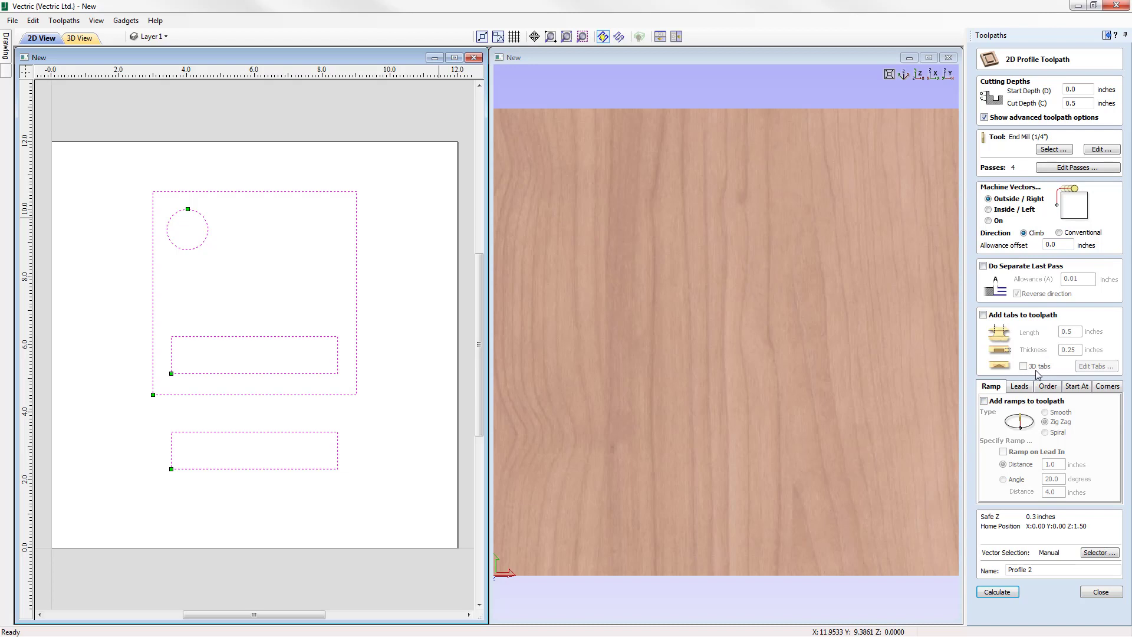
Enable 3D tabs on the Profile 2 toolpath and recalculate it.
left_click(983, 315)
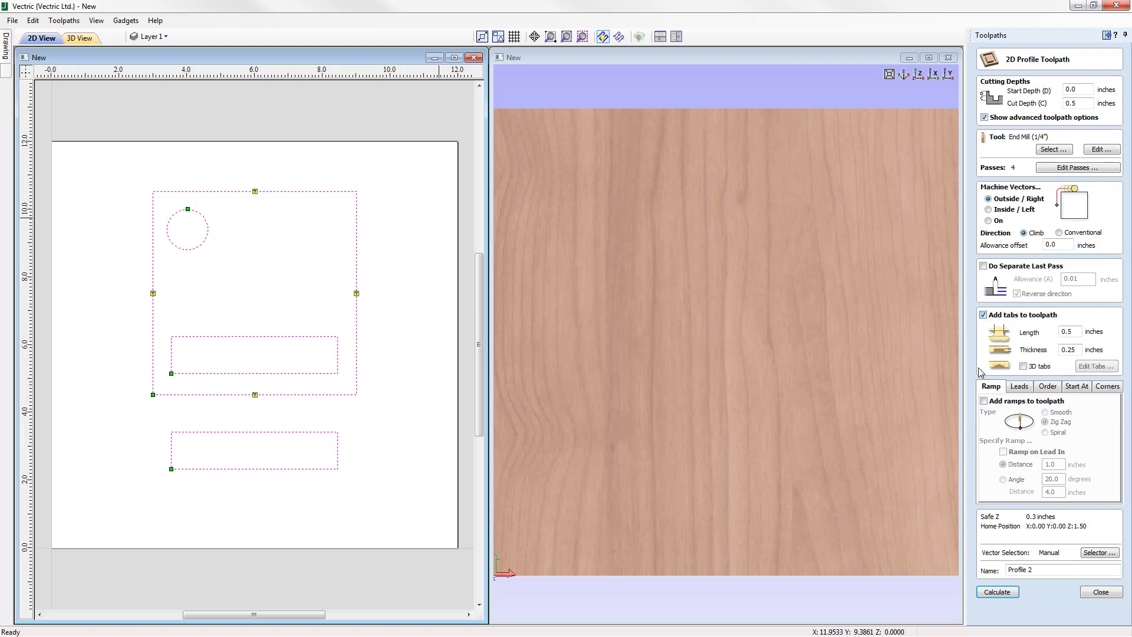
left_click(1023, 366)
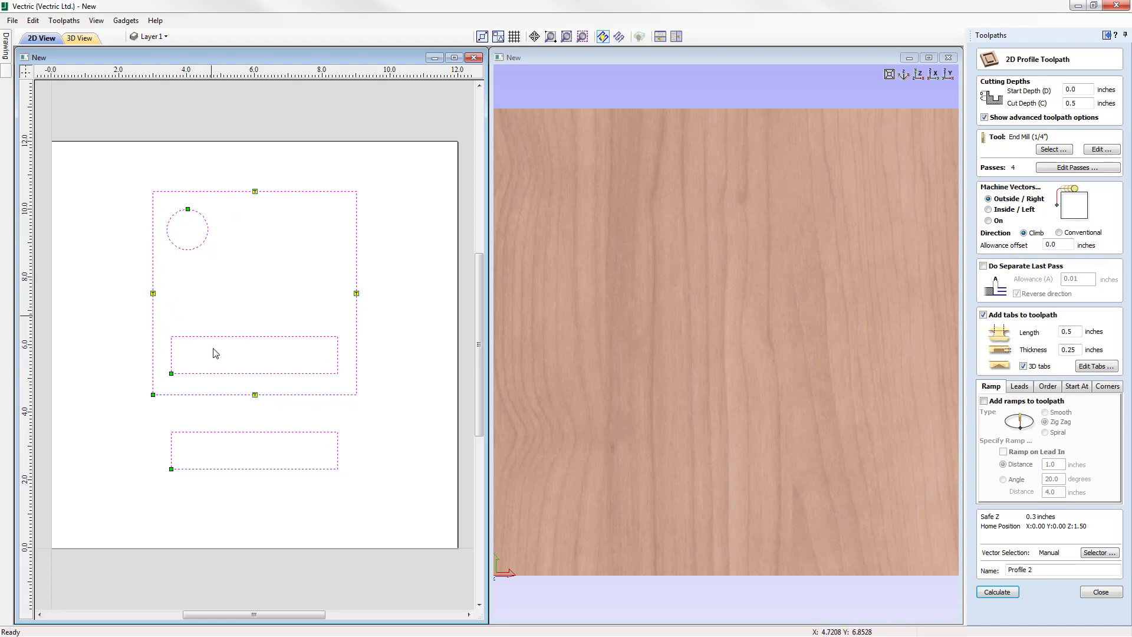
left_click(997, 592)
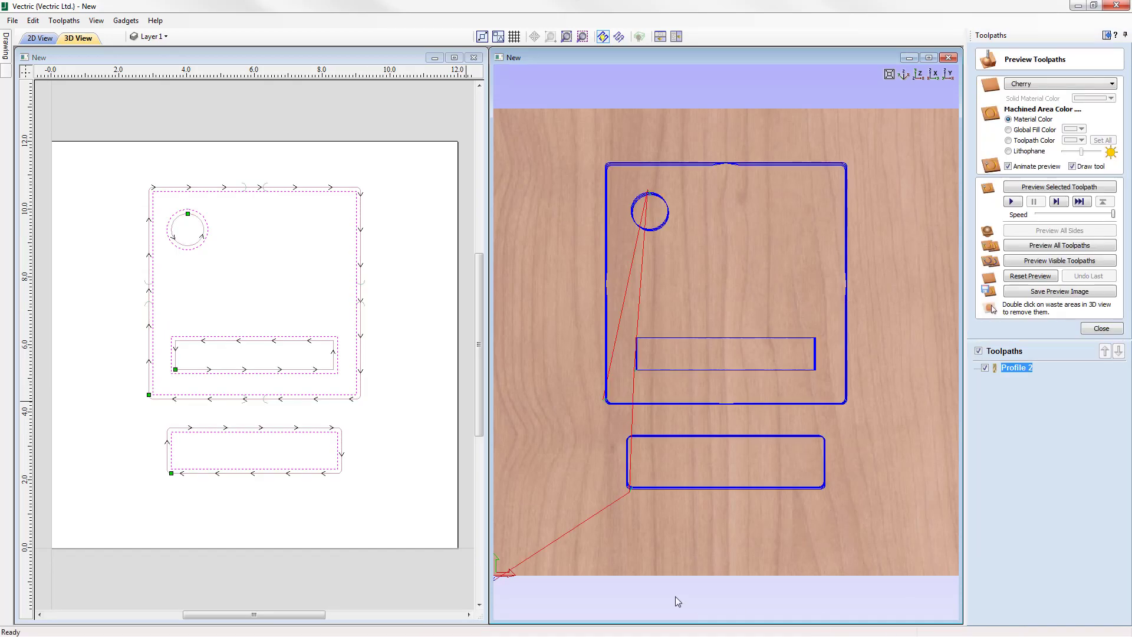
Preview the Profile 2 toolpath's cut on the board from an angled 3D view.
left_click_drag(667, 558, 727, 344)
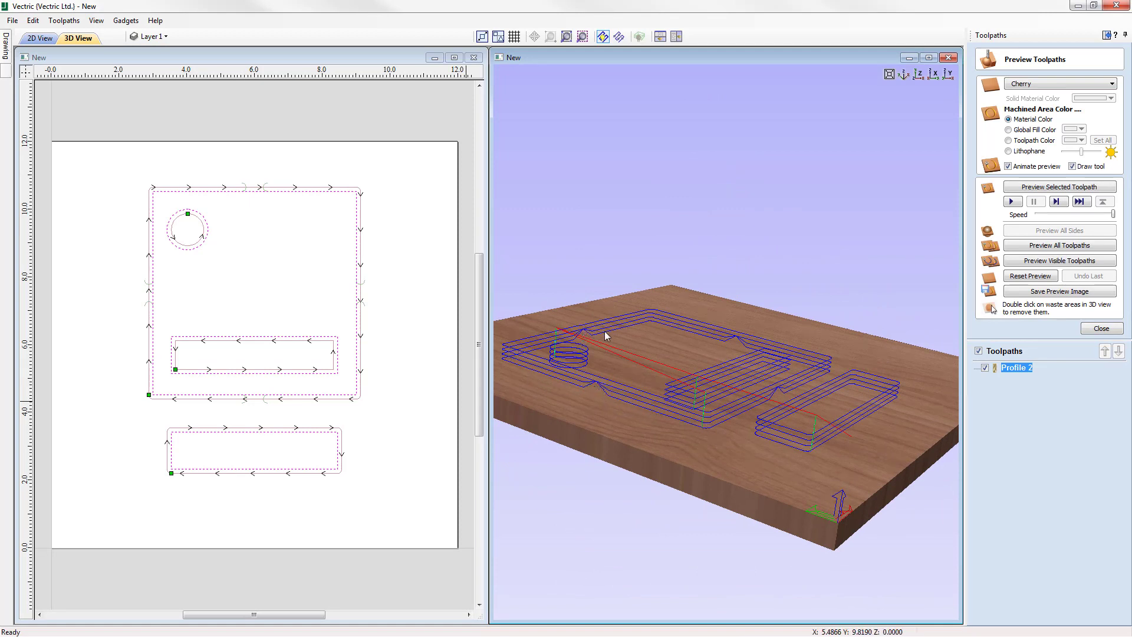
left_click(1072, 189)
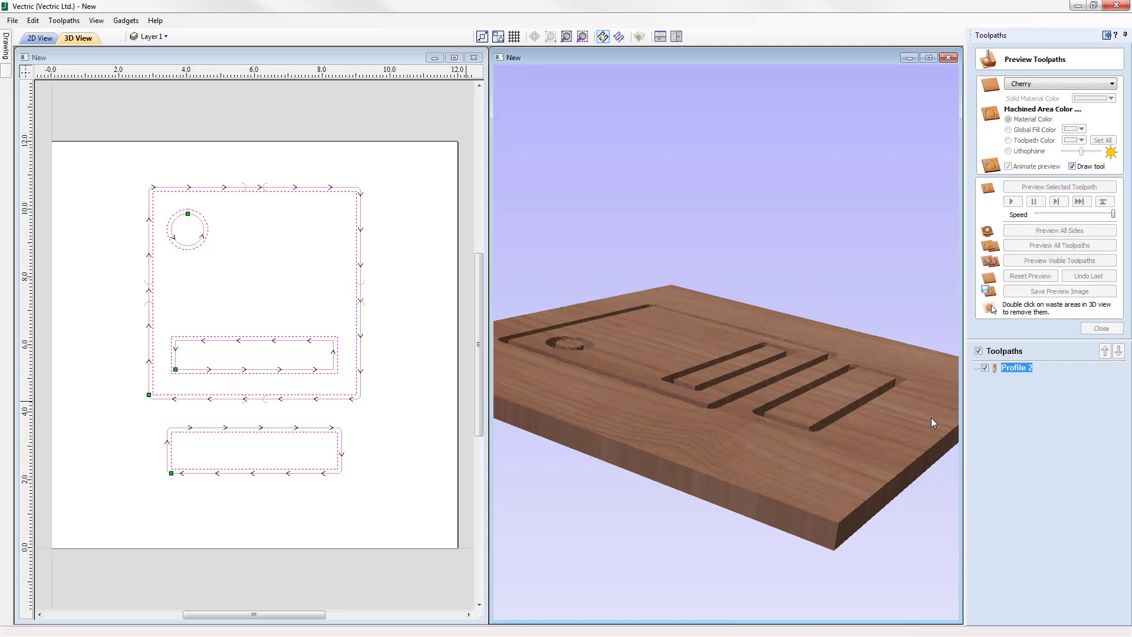
left_click_drag(779, 394, 956, 375)
scroll(643, 390, "up", 3)
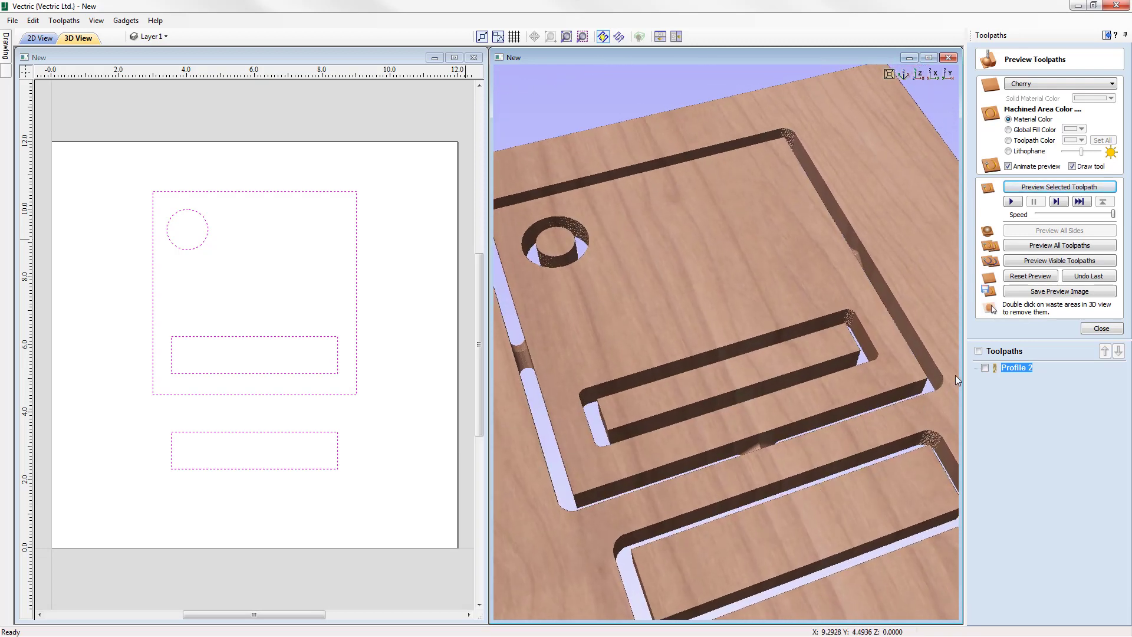
Show the Profile 2 toolpath lines over the cut to examine the 3D tabs, then return to the top view and hide them.
left_click(985, 368)
left_click_drag(706, 386, 698, 436)
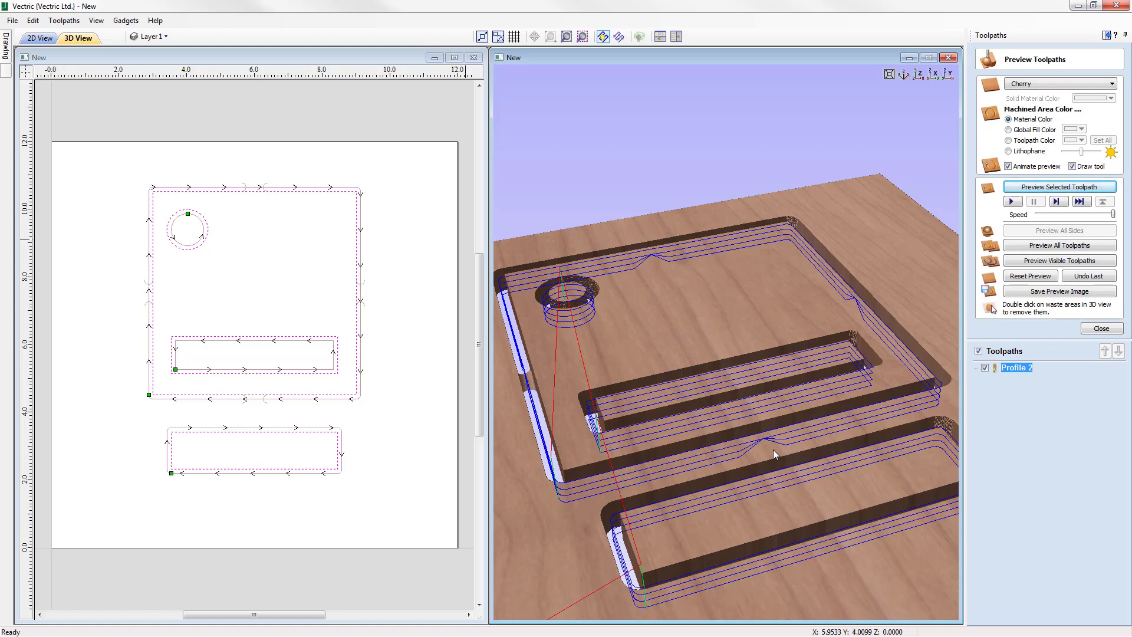
left_click_drag(772, 449, 777, 560)
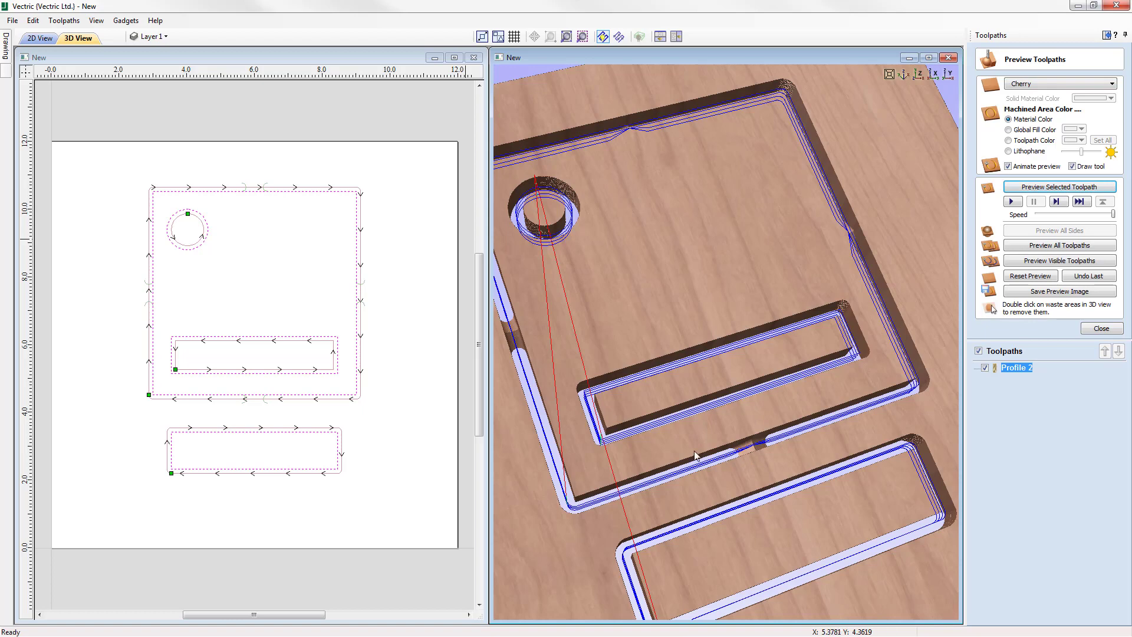
left_click(919, 75)
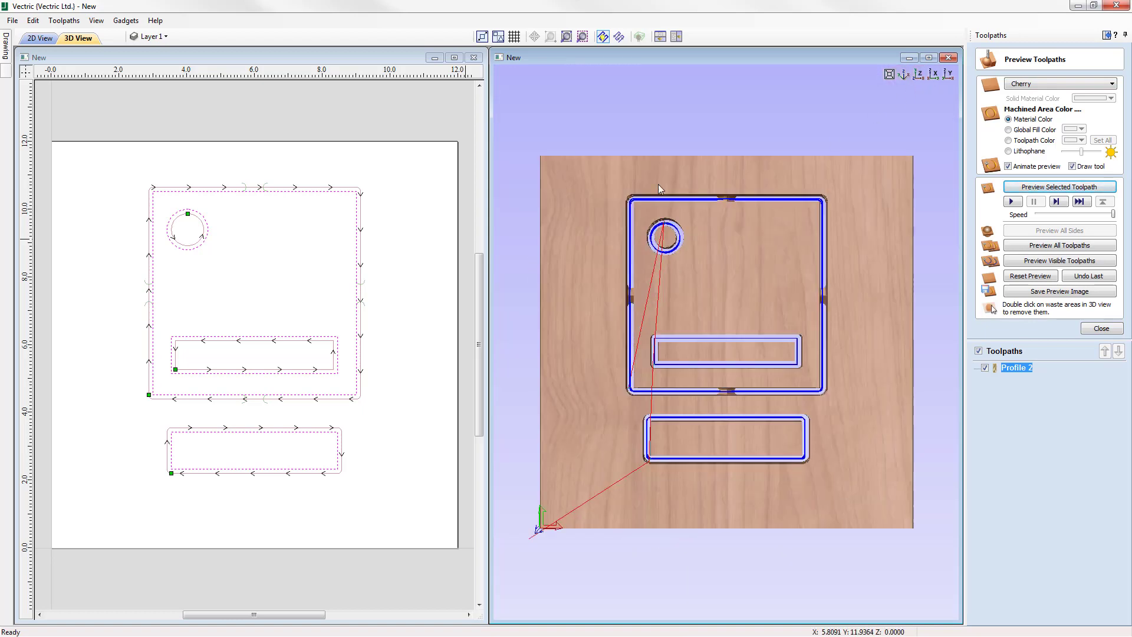
left_click(978, 350)
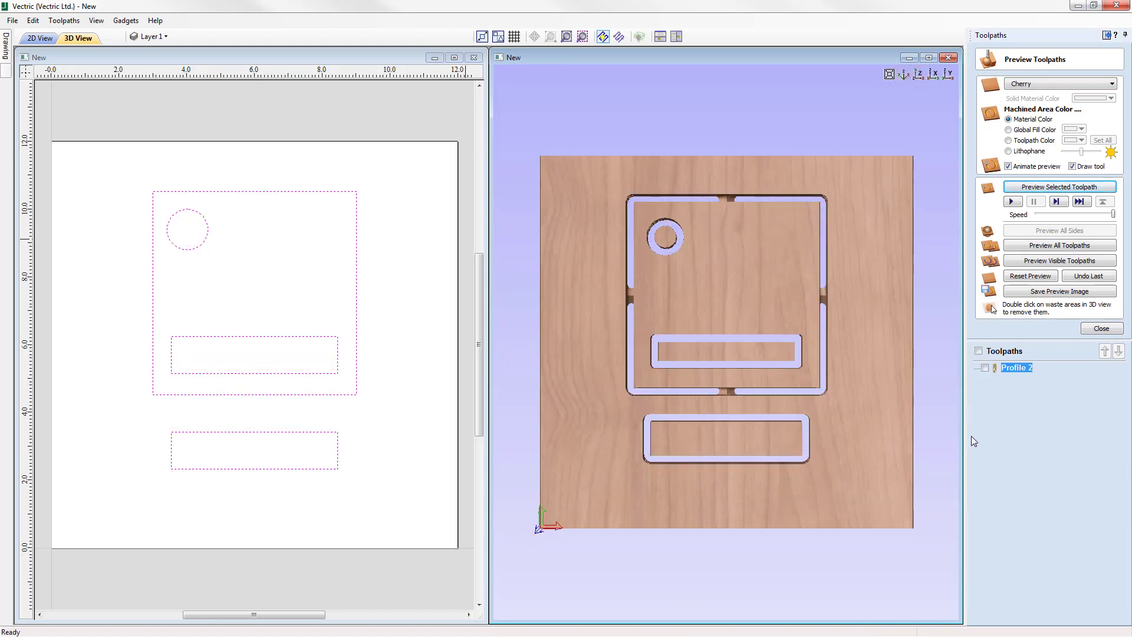
Add smooth ramps with a 1.0-inch distance to the Profile 2 toolpath and recalculate it.
double_click(1023, 368)
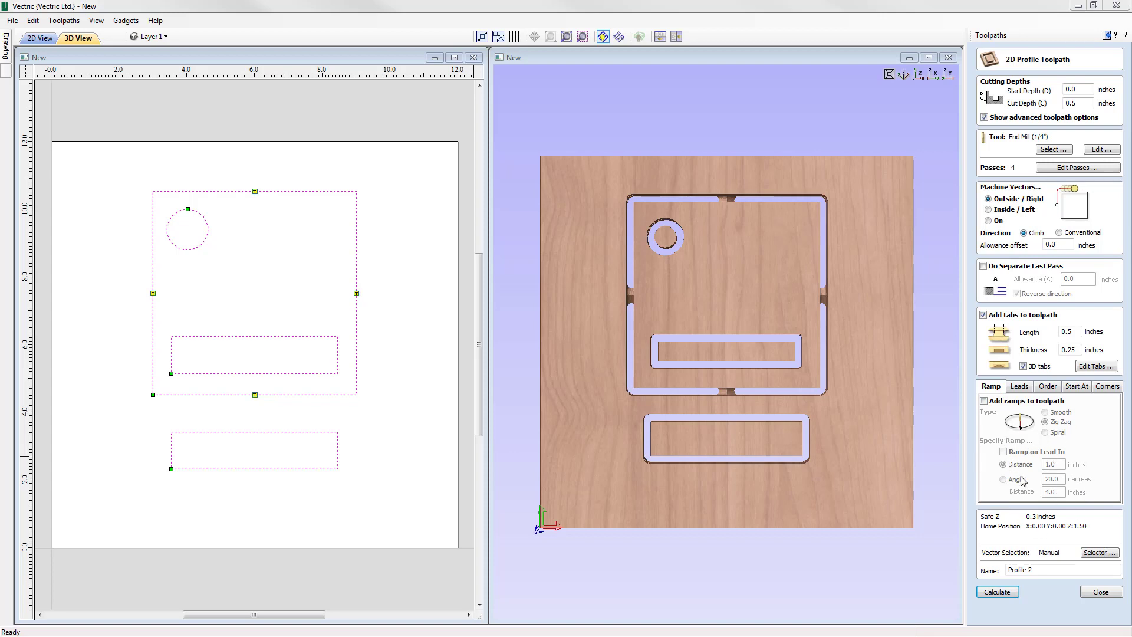
left_click(985, 401)
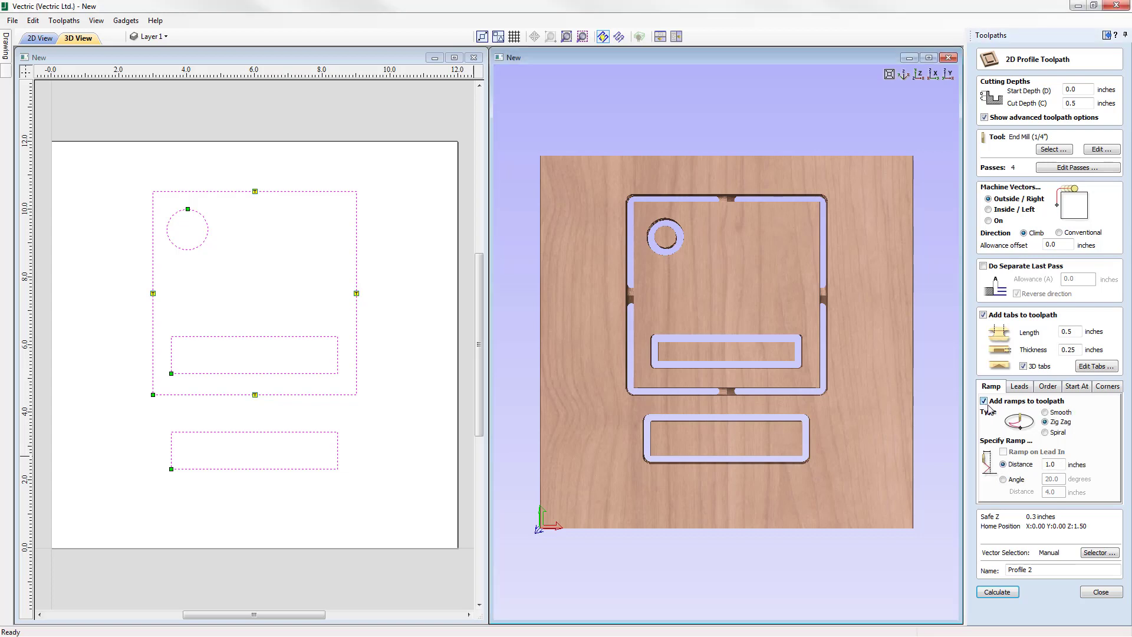
left_click(1056, 413)
left_click(1057, 423)
left_click(1057, 433)
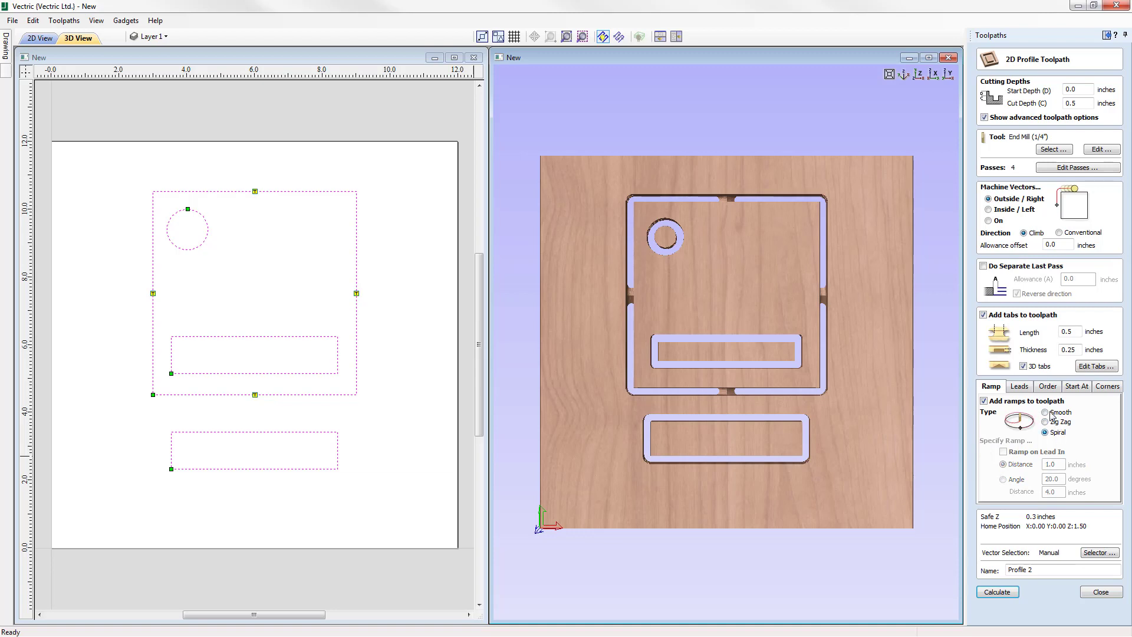
left_click(1046, 413)
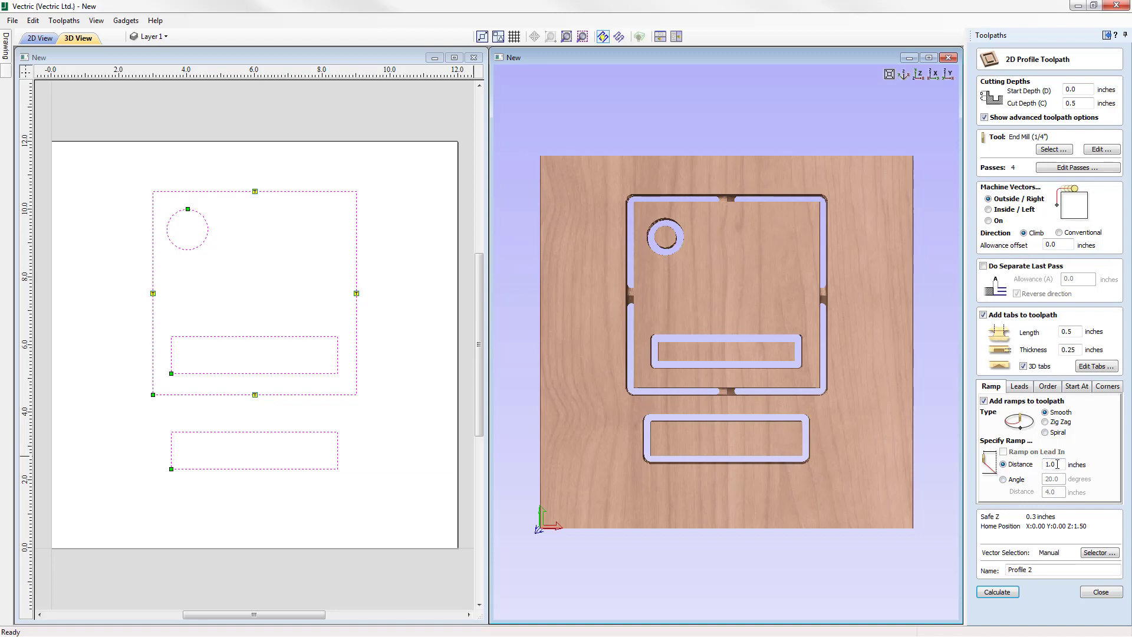
left_click(1010, 597)
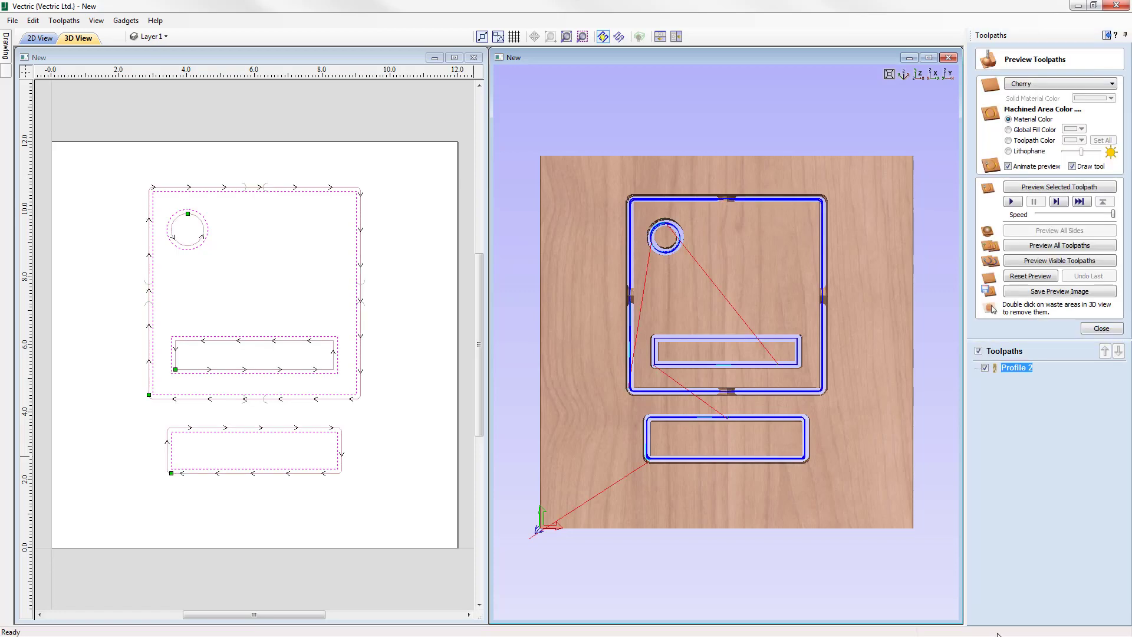
Reset the 3D preview and examine the ramped Profile 2 toolpath lines from an angle.
left_click(1035, 280)
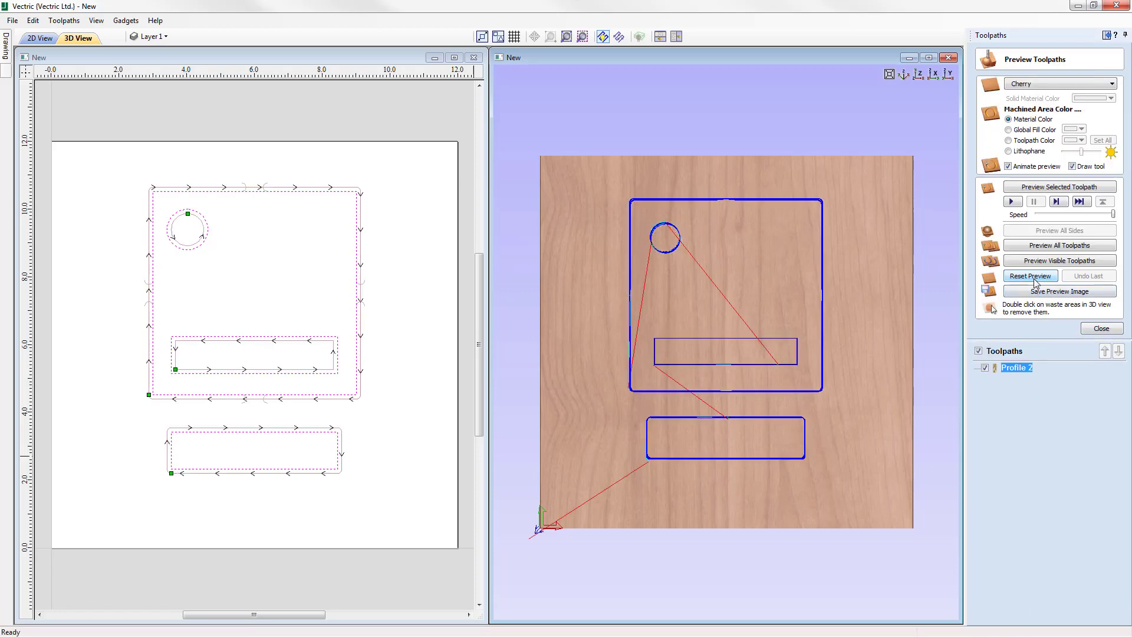
left_click_drag(762, 528, 755, 394)
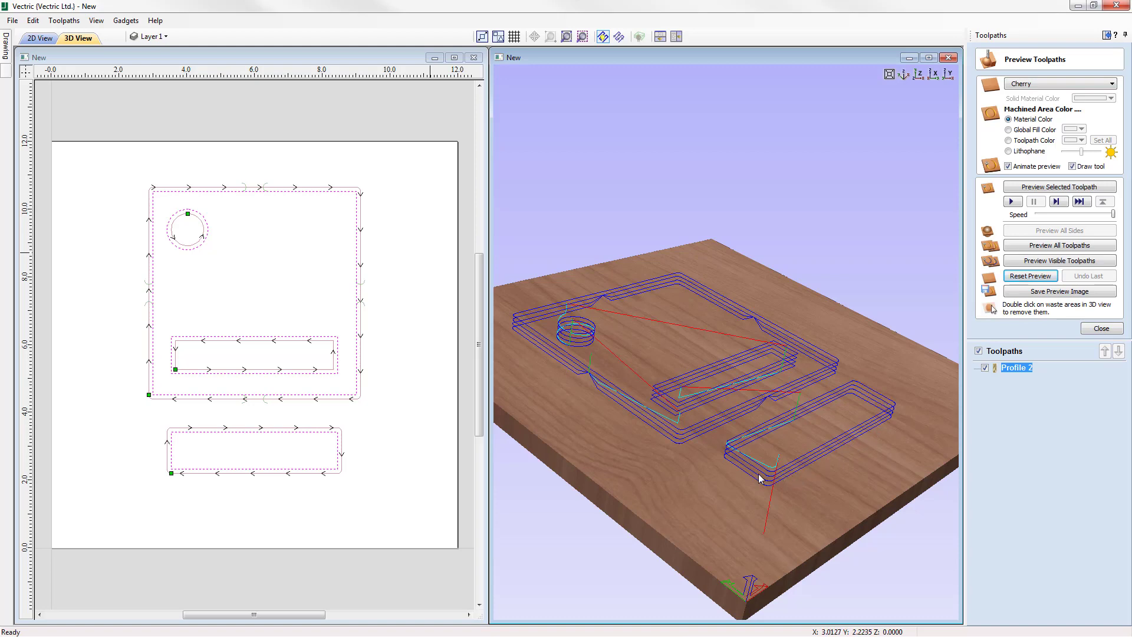
left_click_drag(733, 458, 733, 437)
Slow the preview animation to near its lowest speed and view the Profile 2 toolpath from a steeper angle.
left_click(1054, 216)
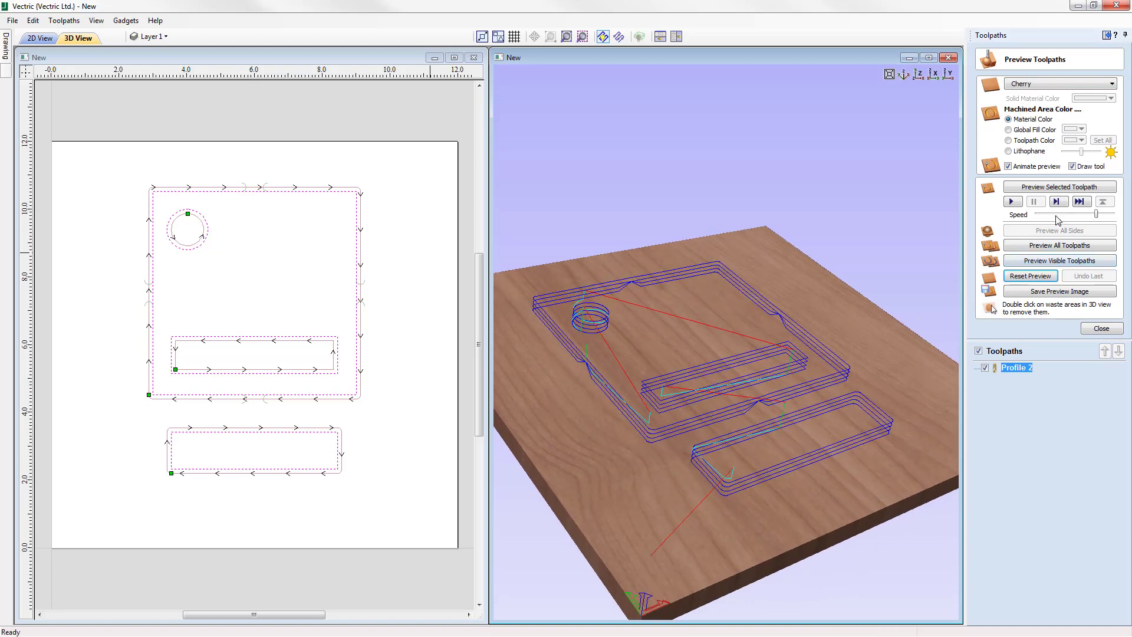
left_click(1052, 216)
left_click(1053, 216)
left_click(1050, 217)
left_click(1048, 217)
left_click_drag(766, 454, 689, 516)
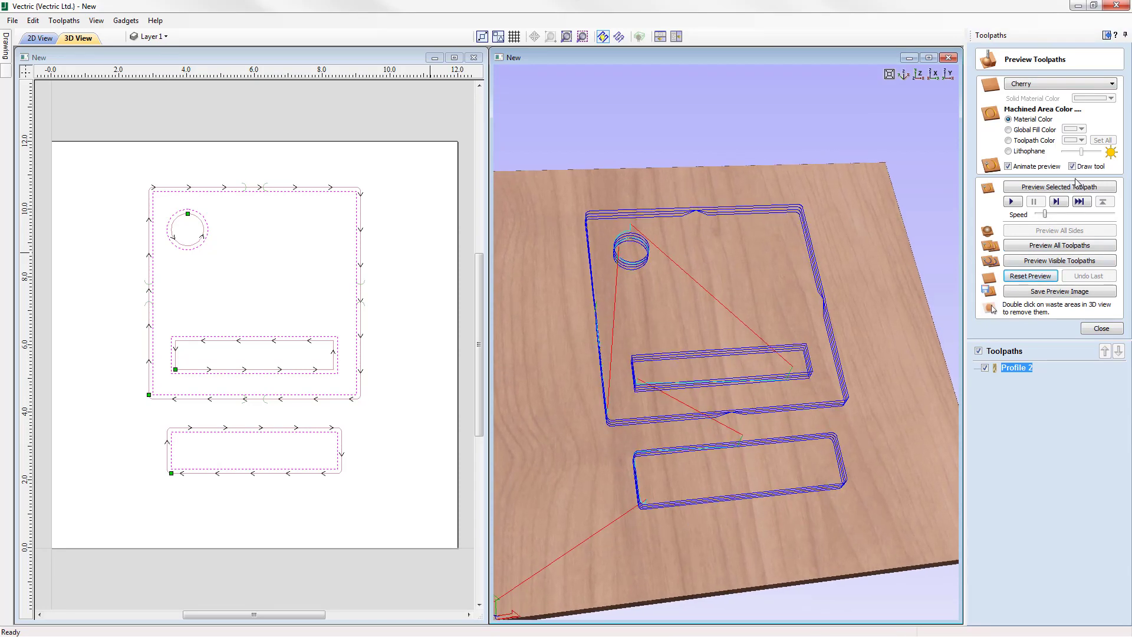
Preview the Profile 2 cut with smooth ramps, finishing at maximum speed, and undo that preview in the top view.
left_click(1066, 188)
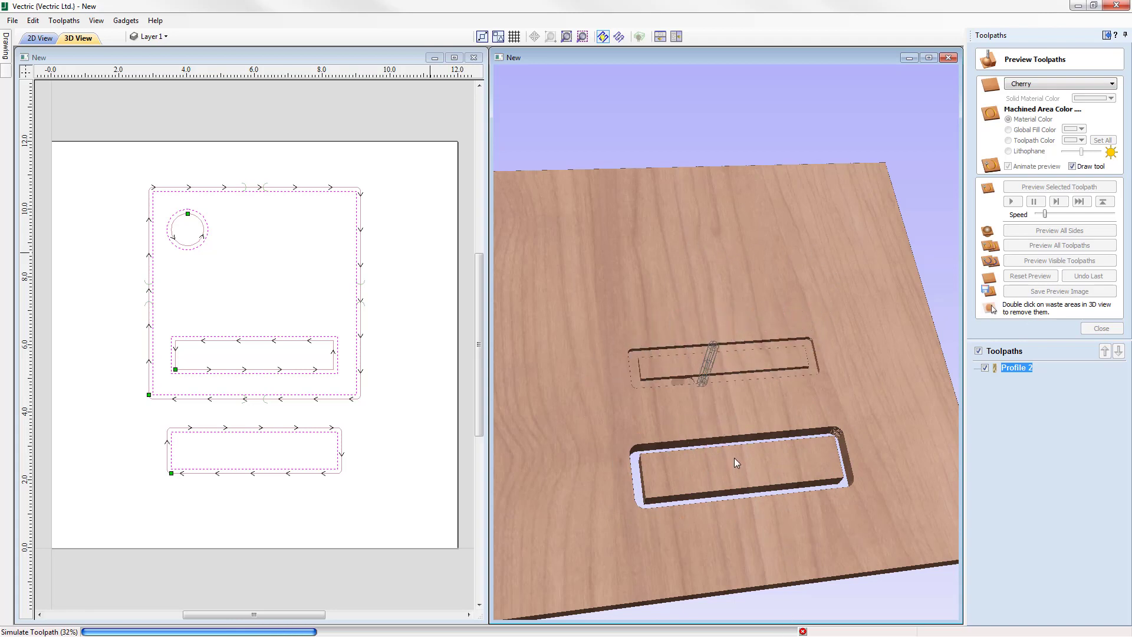
left_click_drag(1044, 214, 1113, 214)
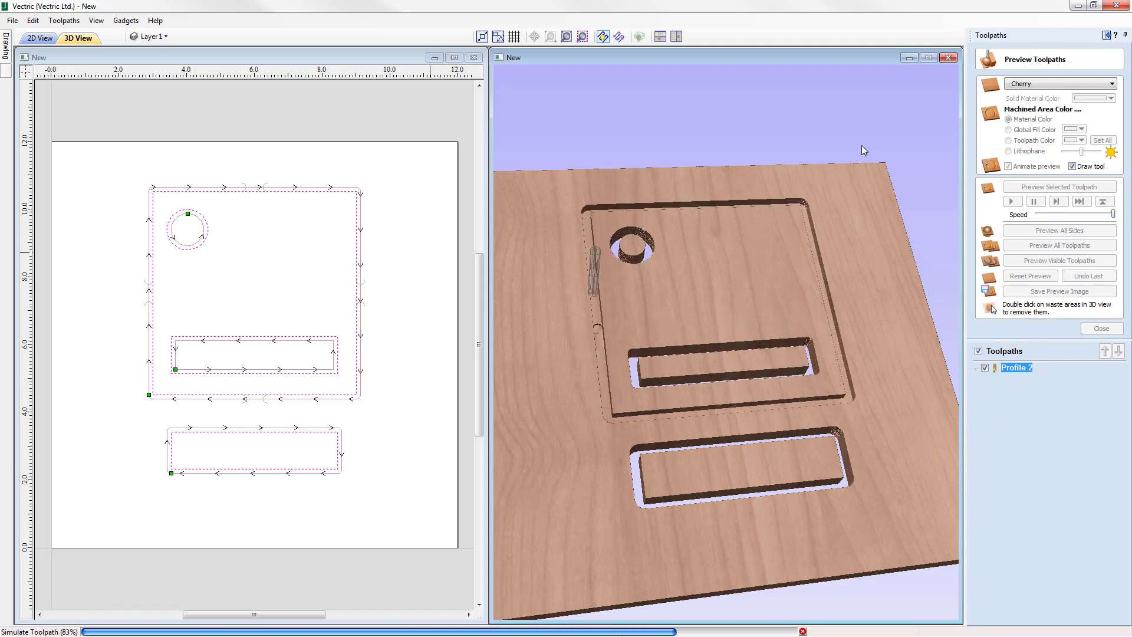
left_click(917, 78)
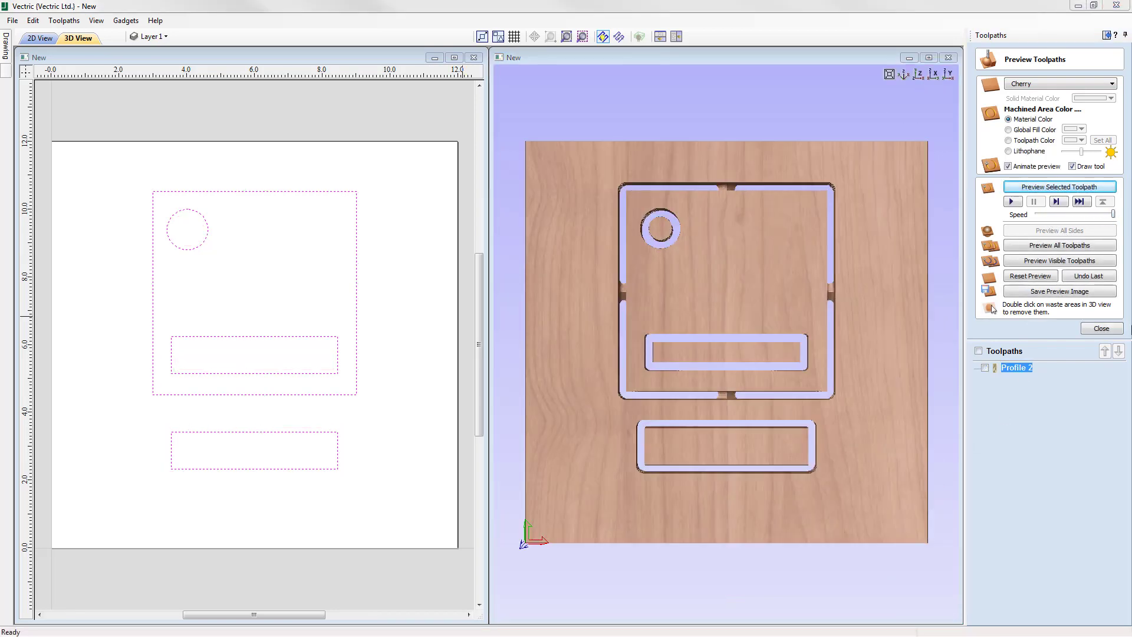
left_click(1088, 277)
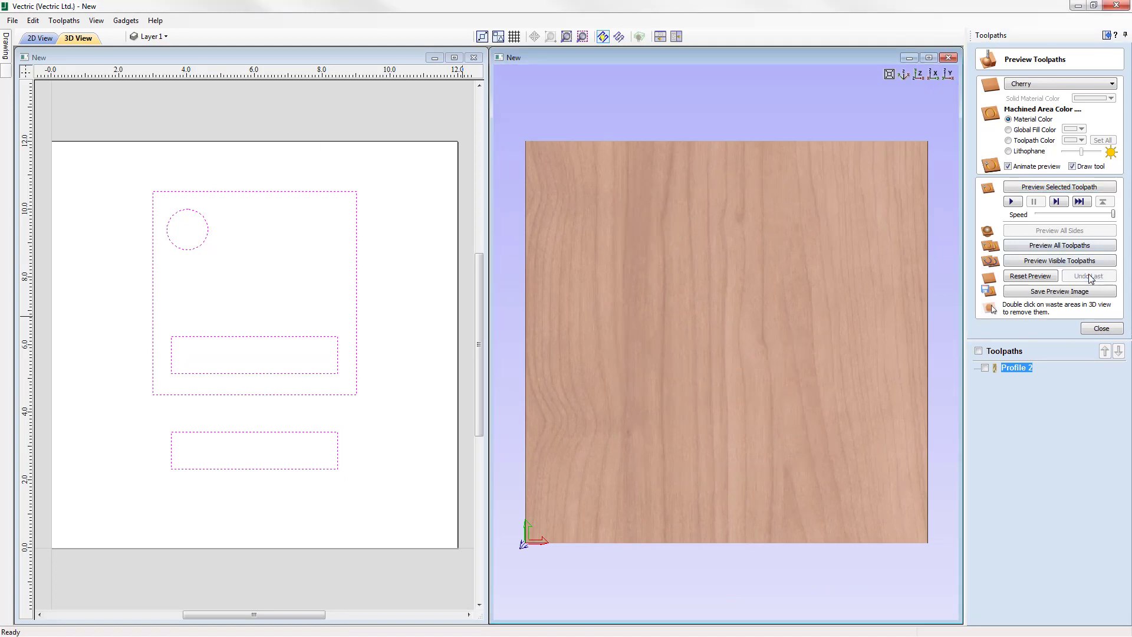
Change the Profile 2 ramp type to Zig Zag with the 1.0-inch distance and recalculate the toolpath.
double_click(1013, 367)
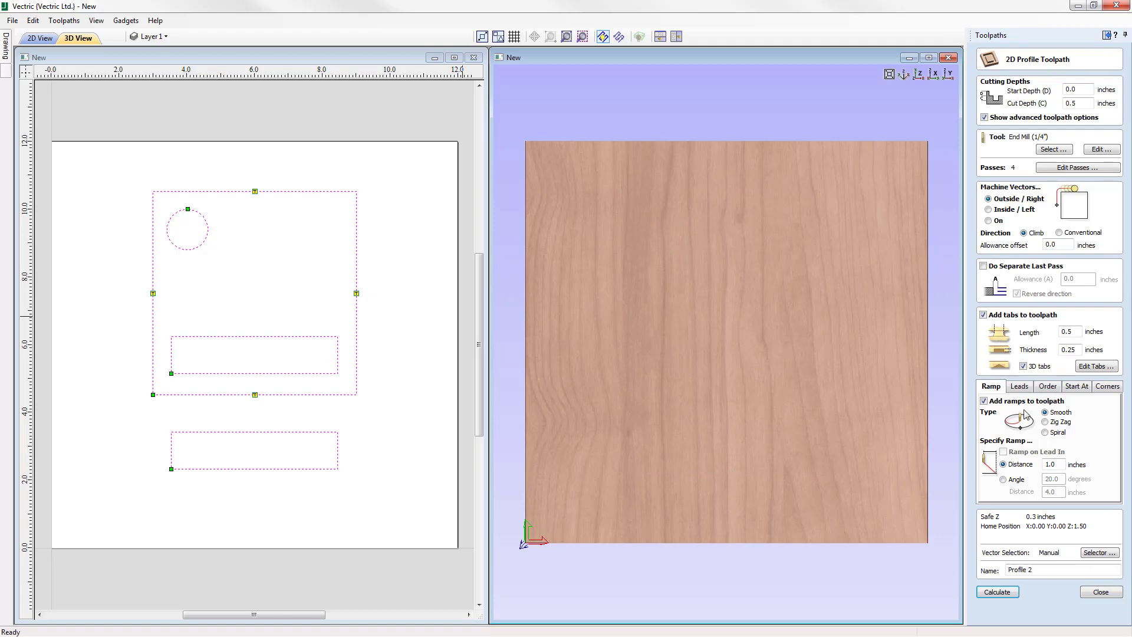
left_click(1045, 423)
left_click(996, 592)
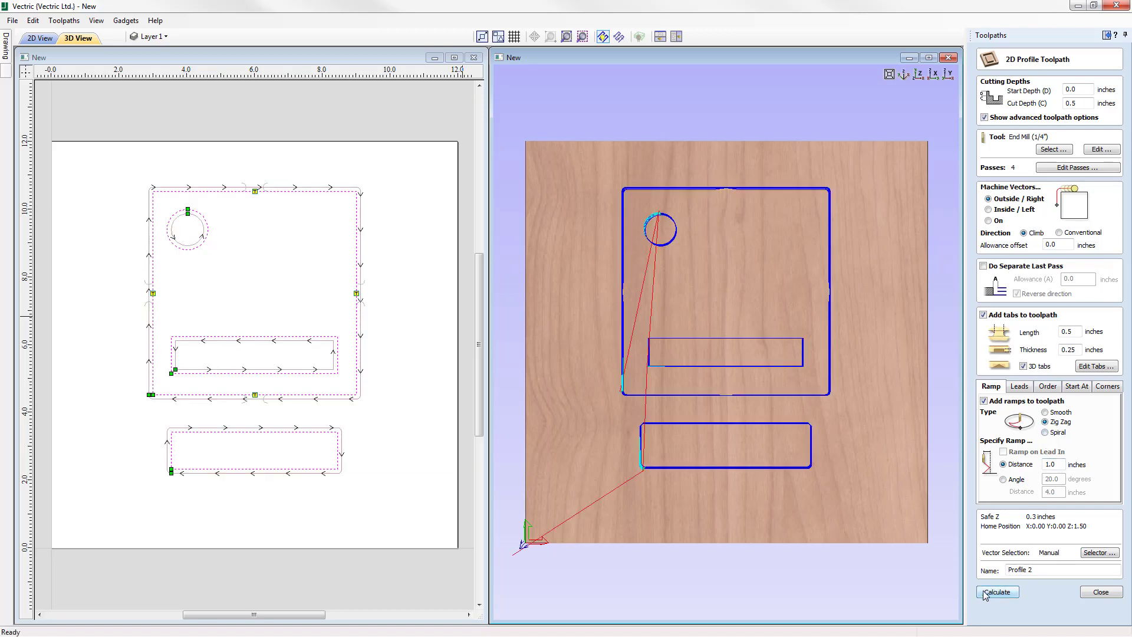
Examine the zig zag ramp lines of Profile 2 from low angles in 3D, ending in the top view.
left_click_drag(691, 504, 799, 367)
scroll(790, 407, "up", 2)
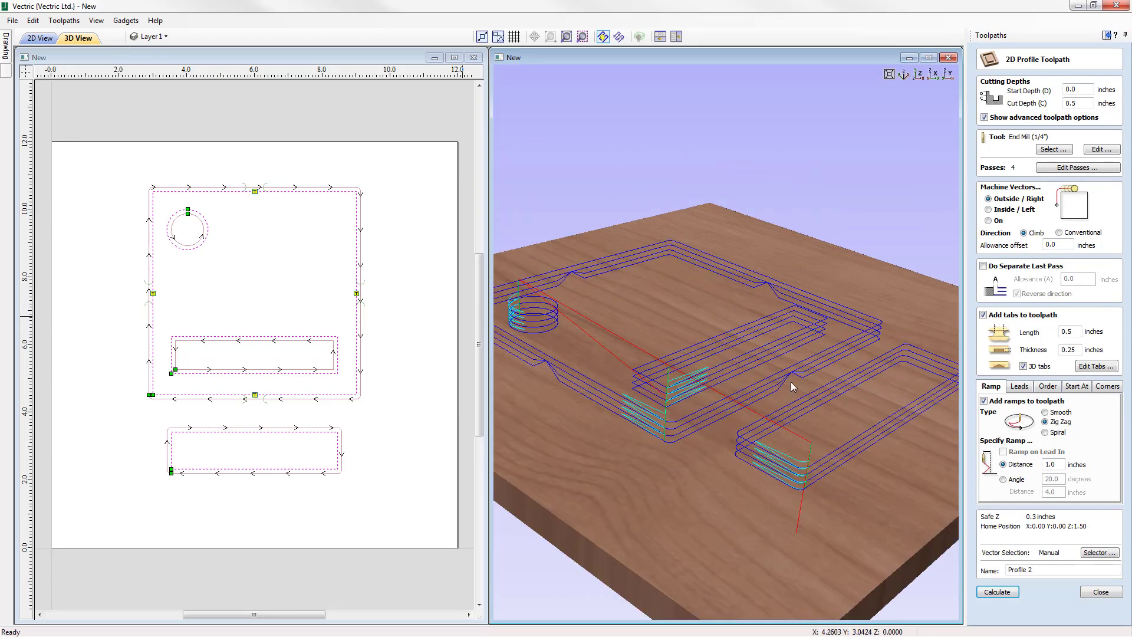
scroll(790, 365, "up", 2)
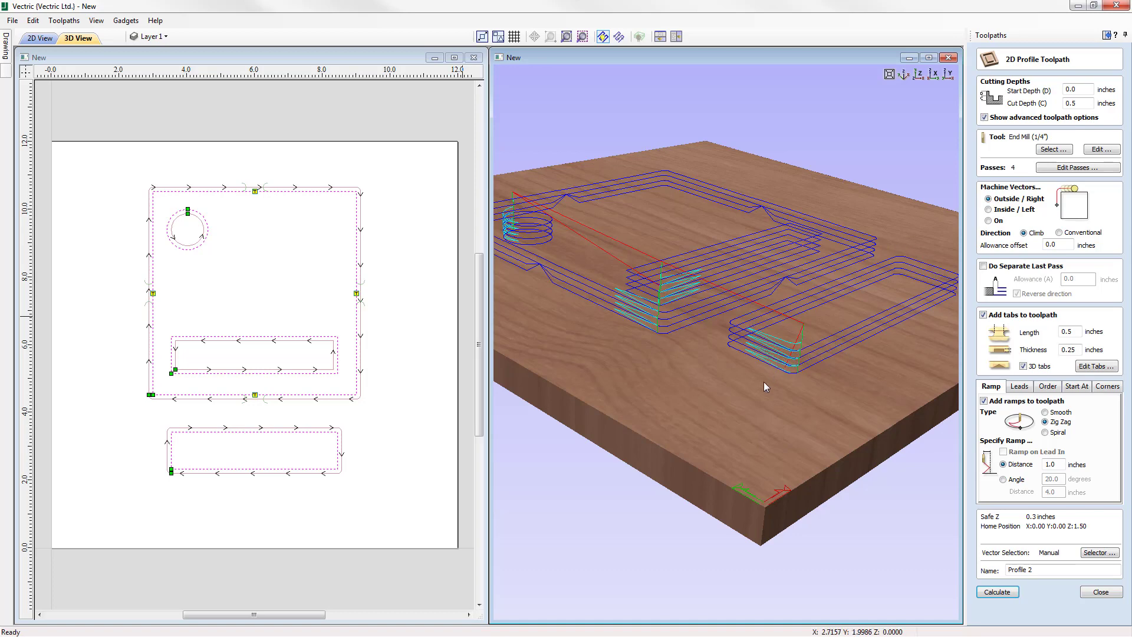
left_click_drag(762, 381, 928, 101)
left_click(921, 74)
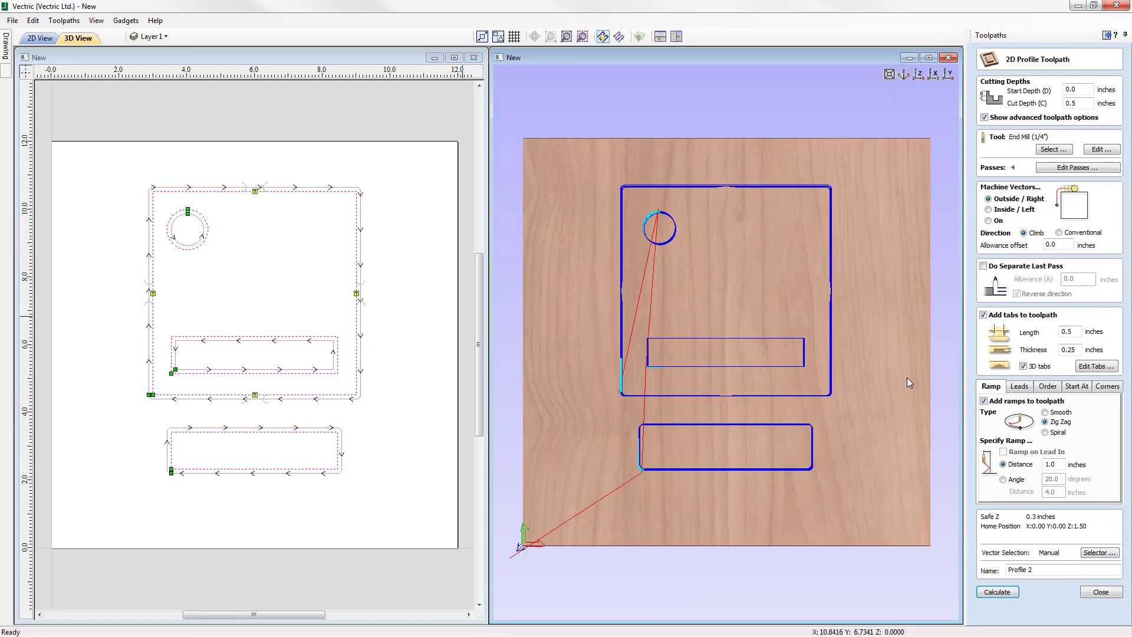
Change the Profile 2 ramp type to Spiral, recalculate the toolpath and view its descending lines from an angle.
left_click(1050, 433)
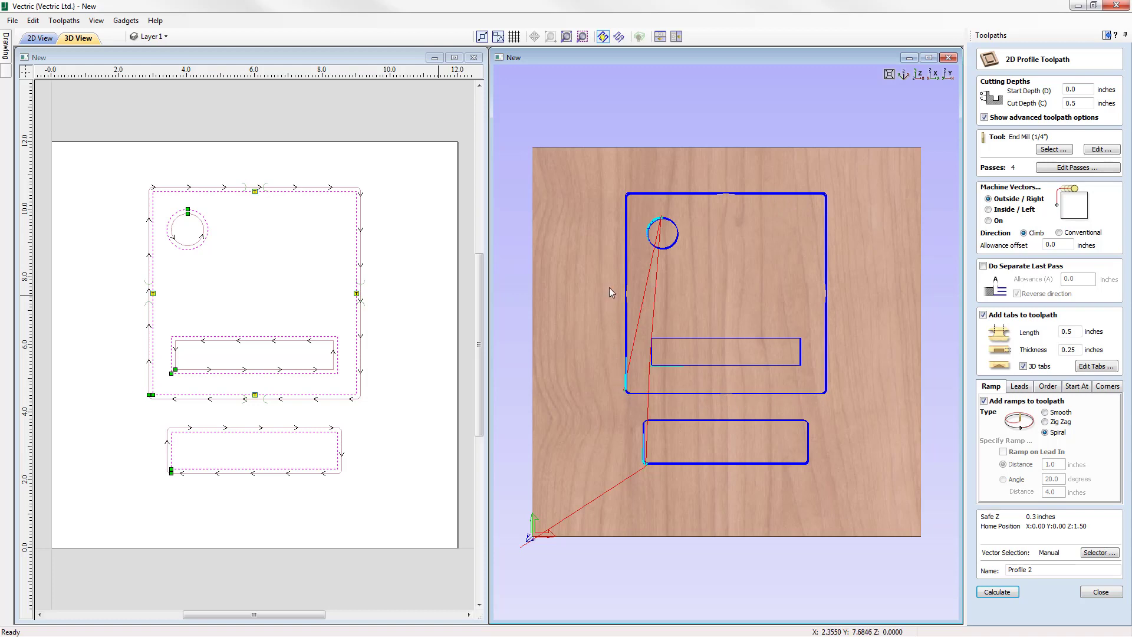
left_click(998, 592)
left_click_drag(605, 521, 849, 415)
left_click_drag(744, 422, 771, 414)
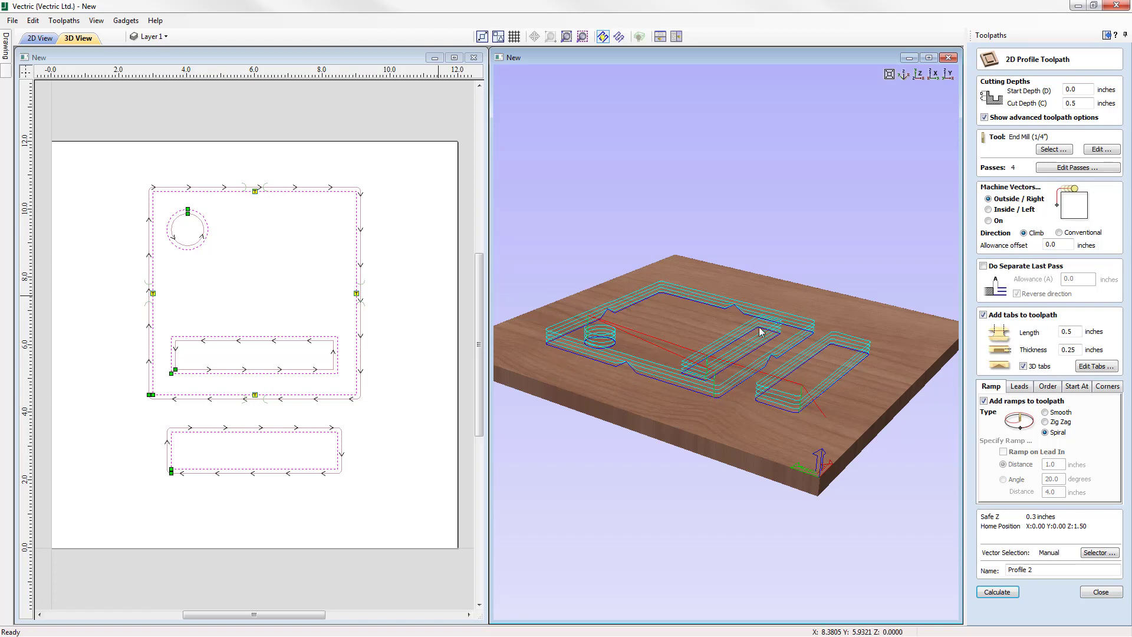
left_click(998, 592)
Slow the preview animation to near its lowest speed with the spiral toolpath viewed from above.
left_click_drag(868, 365, 865, 405)
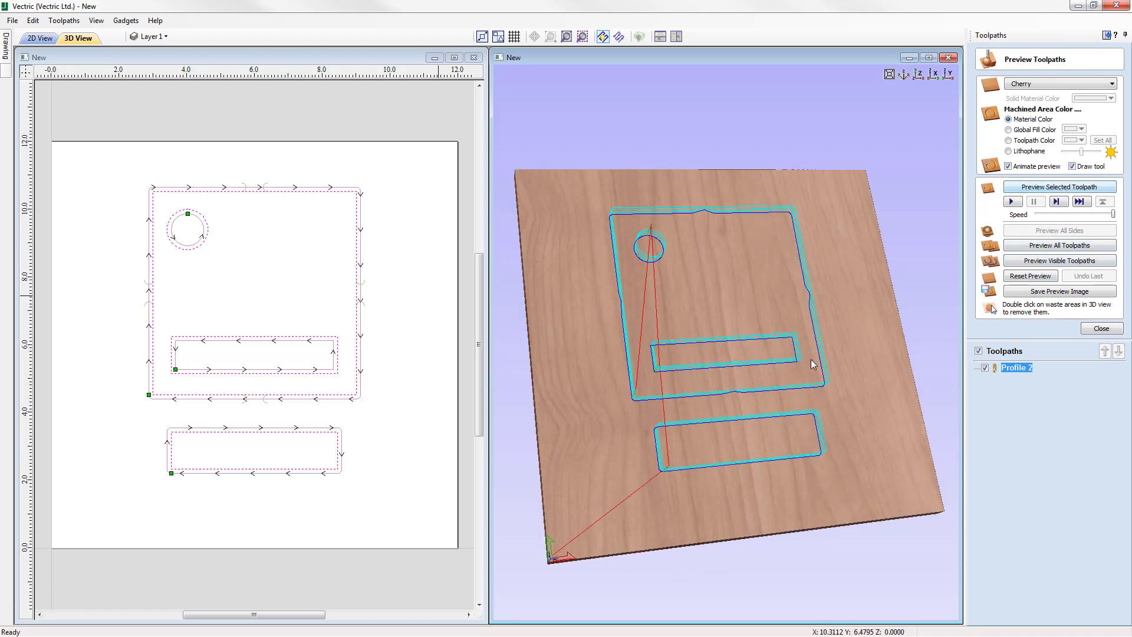
left_click_drag(814, 430, 734, 392)
left_click(1054, 214)
left_click(1054, 215)
left_click(1046, 215)
left_click(1046, 215)
left_click(1046, 215)
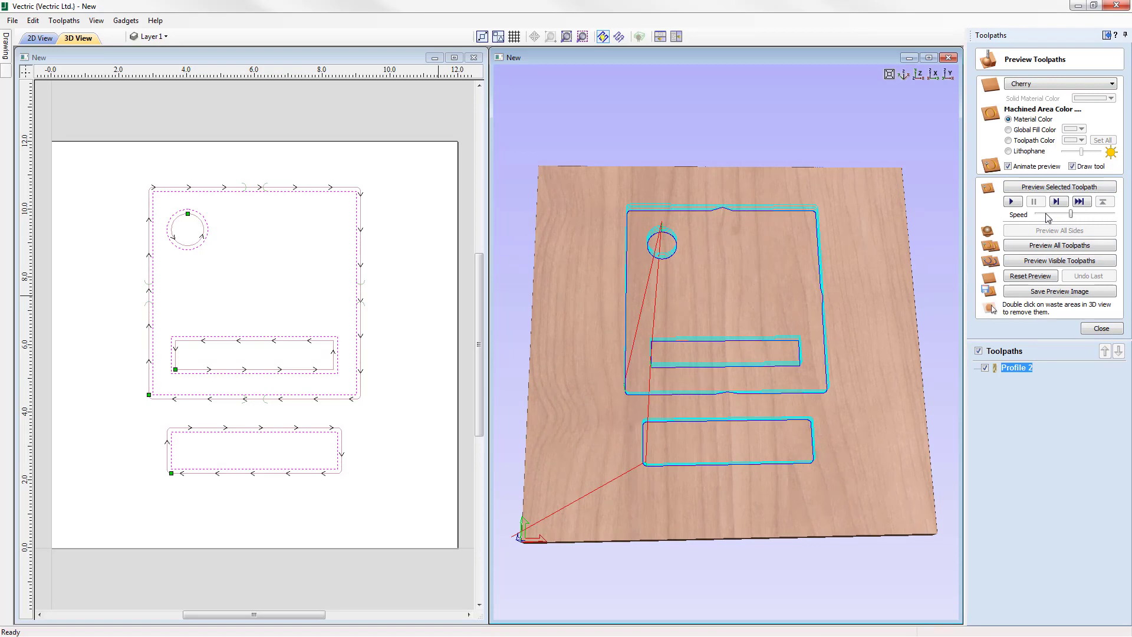
left_click(1045, 214)
left_click(1045, 214)
Preview the spiral-ramped Profile 2 cut close up on the lower separate rectangle, raising the speed to maximum partway.
left_click_drag(773, 462, 798, 462)
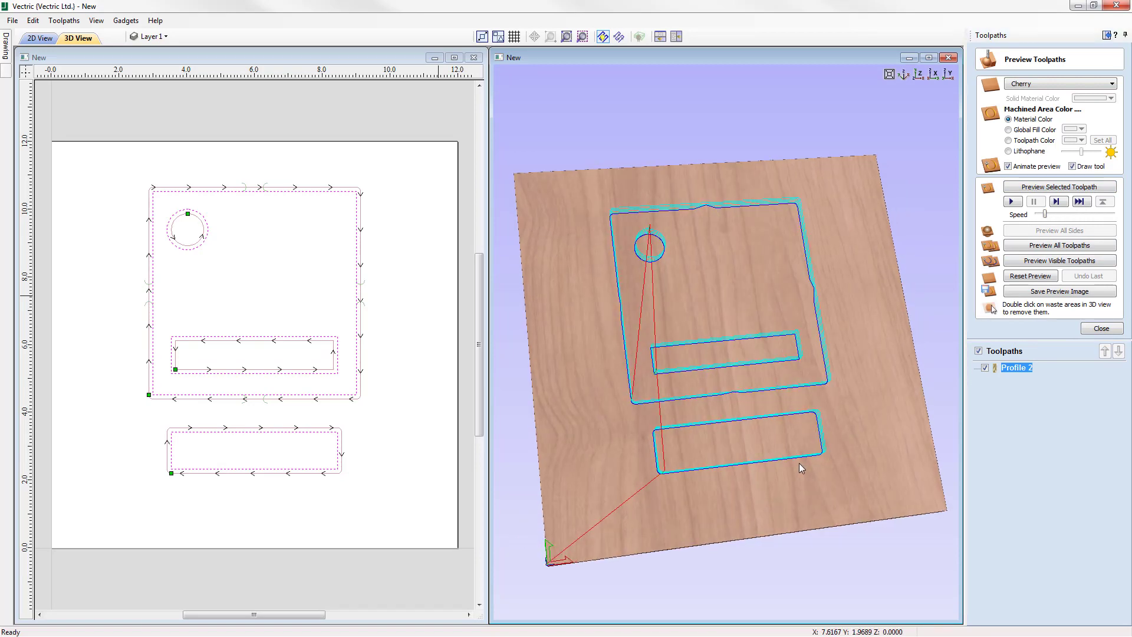
scroll(799, 463, "up", 2)
middle_click_drag(801, 440, 832, 313)
scroll(809, 381, "up", 3)
left_click_drag(831, 400, 830, 372)
middle_click_drag(831, 371, 772, 341)
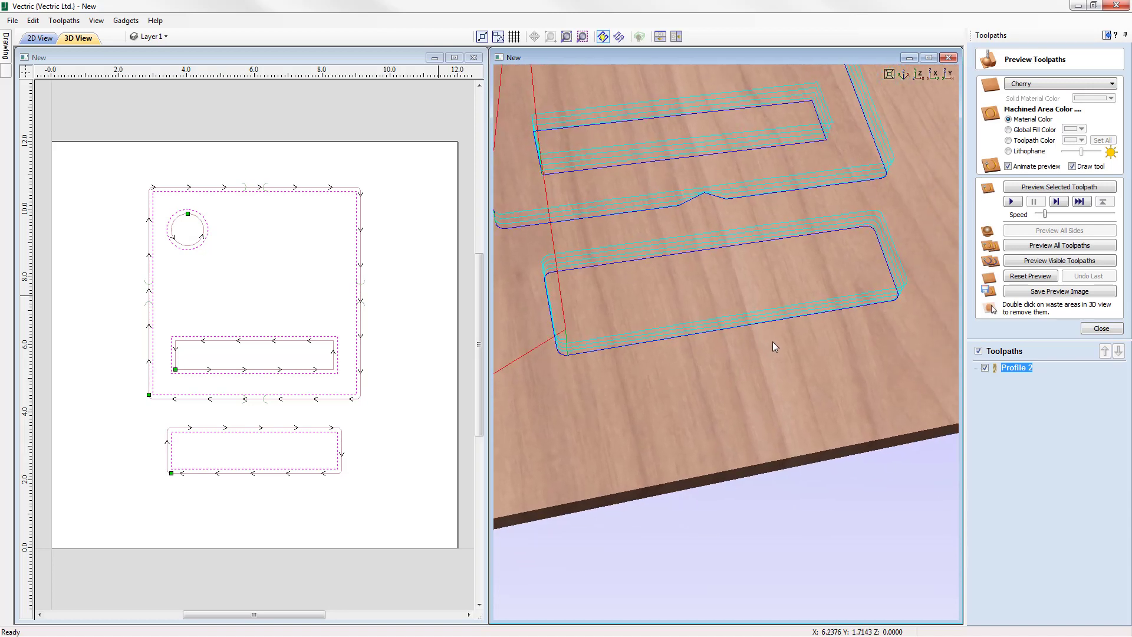
scroll(775, 345, "up", 2)
middle_click_drag(795, 348, 788, 348)
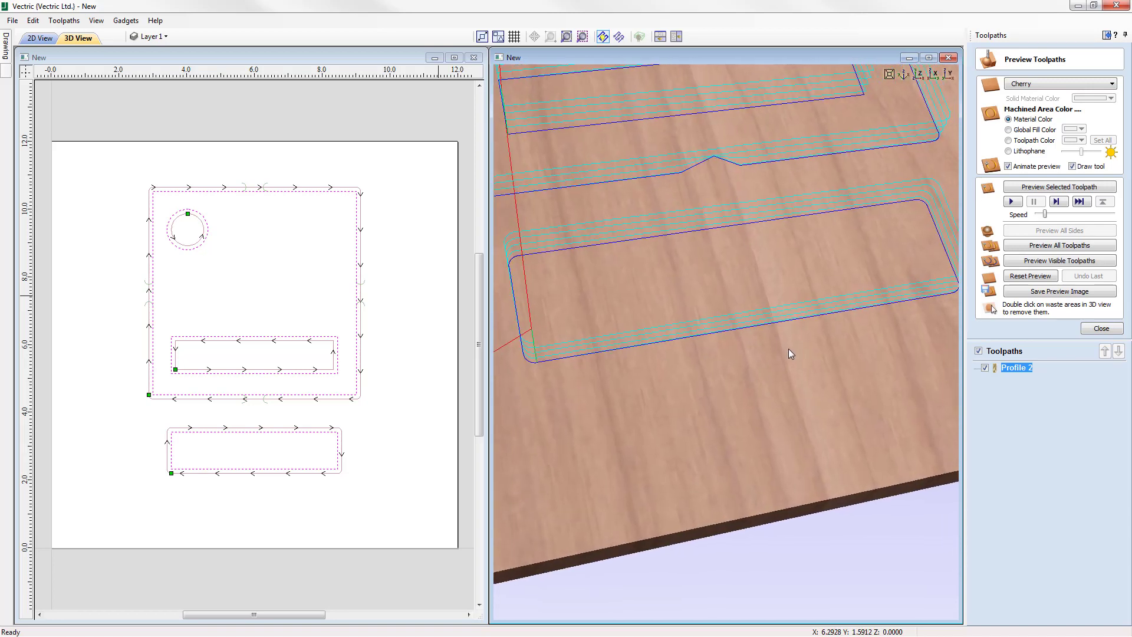
left_click(1065, 187)
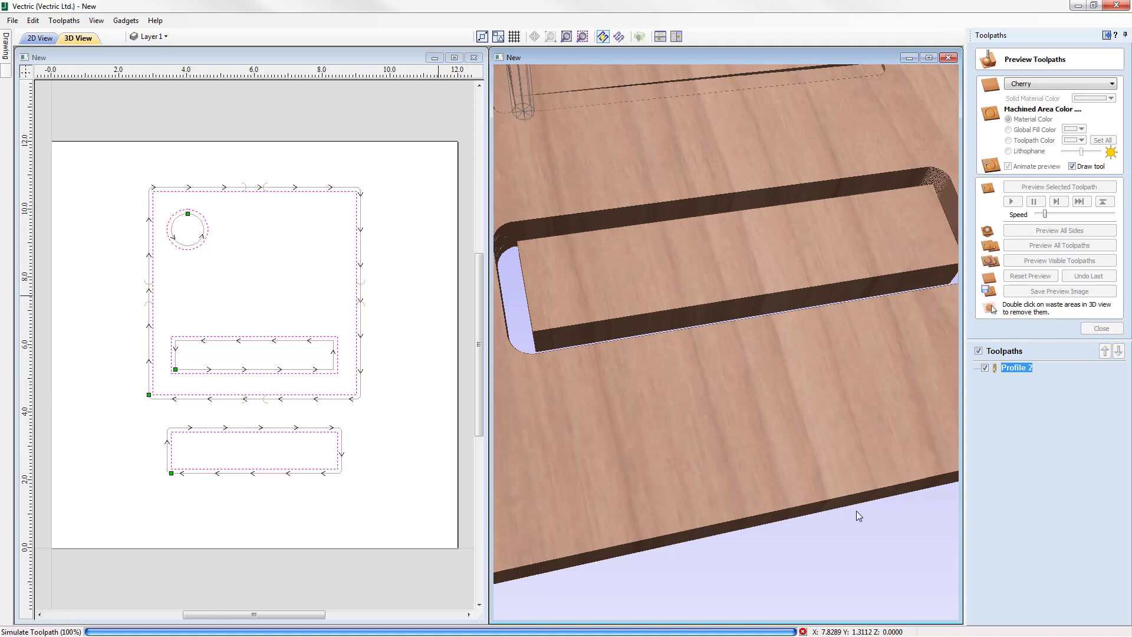
left_click_drag(1044, 214, 1113, 214)
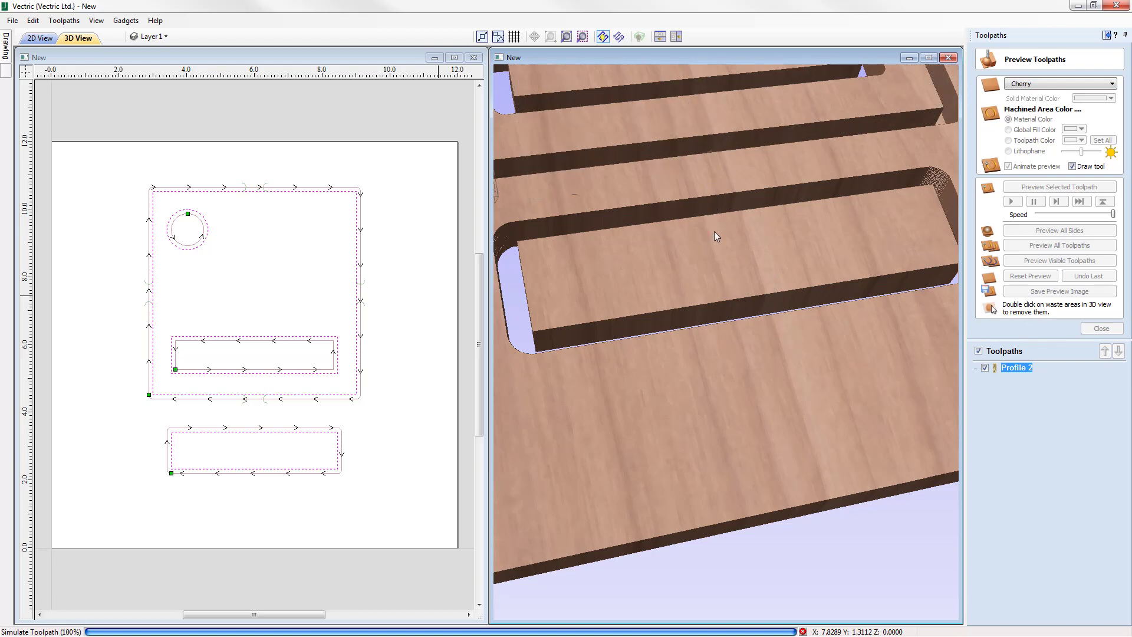
Examine the spiral toolpath lines around the cut circle, slots and tabs from several angles.
left_click_drag(713, 199, 769, 408)
scroll(752, 389, "down", 3)
middle_click_drag(715, 430, 795, 426)
left_click_drag(795, 427, 928, 402)
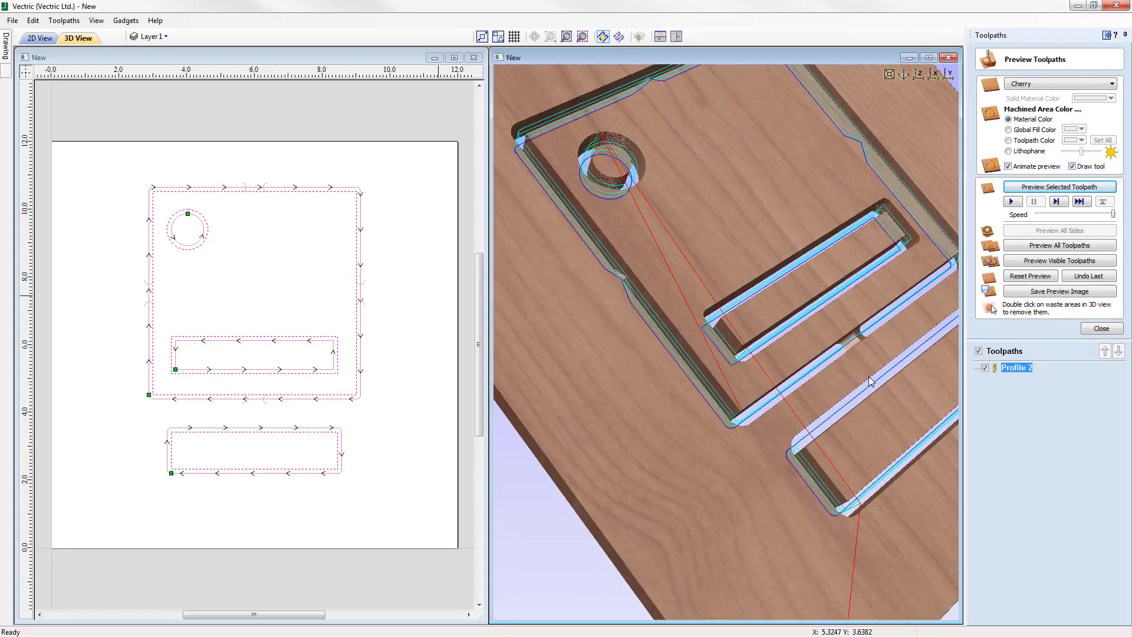
left_click_drag(870, 376, 867, 259)
left_click_drag(864, 348, 703, 267)
scroll(712, 428, "up", 3)
middle_click_drag(712, 428, 809, 424)
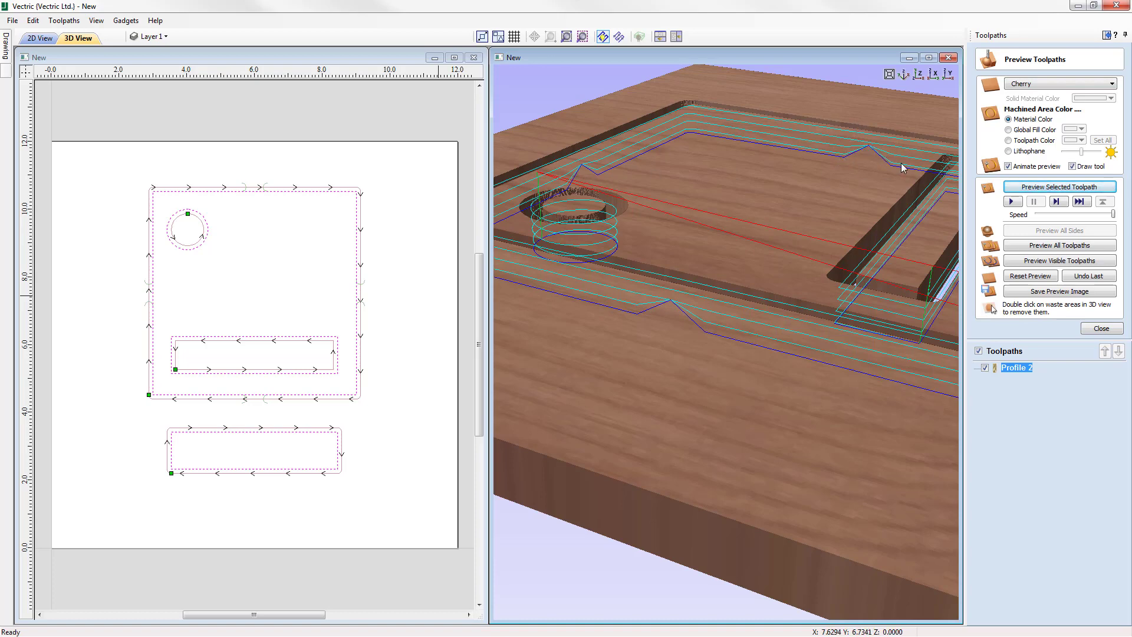
left_click_drag(872, 273, 731, 413)
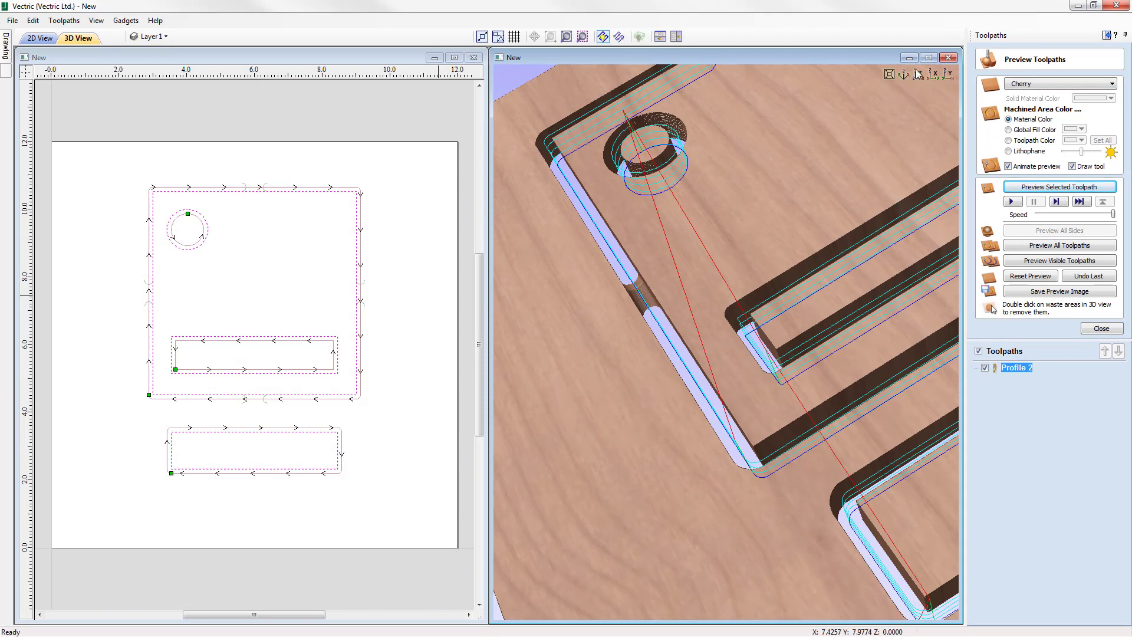
Reset the 3D preview in the top view and hide the Profile 2 toolpath.
left_click(918, 75)
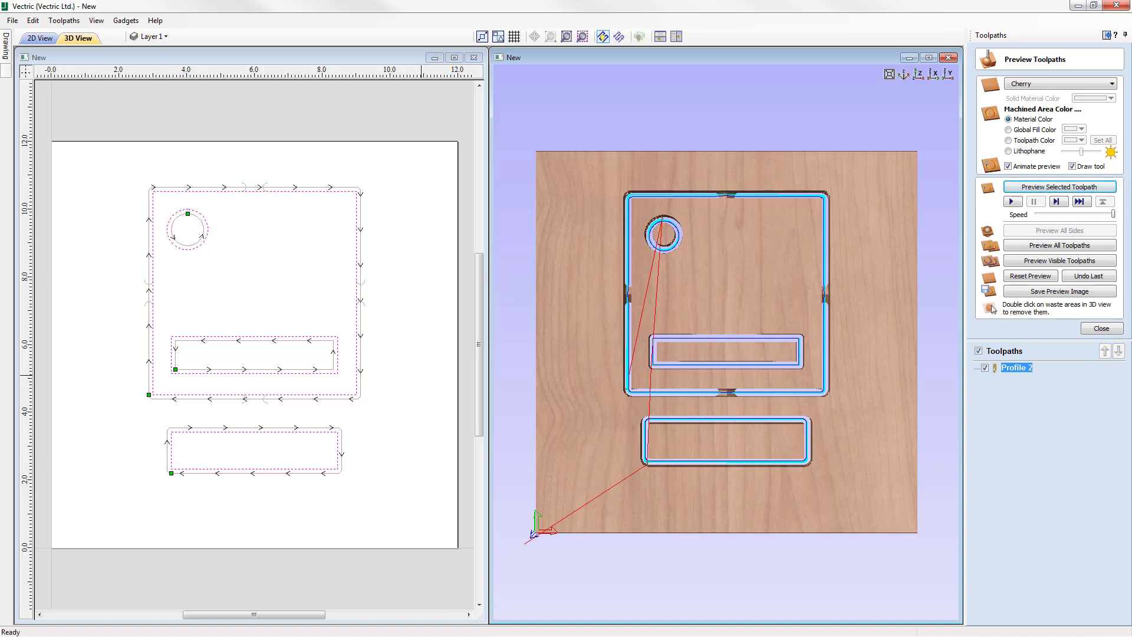
left_click(1034, 276)
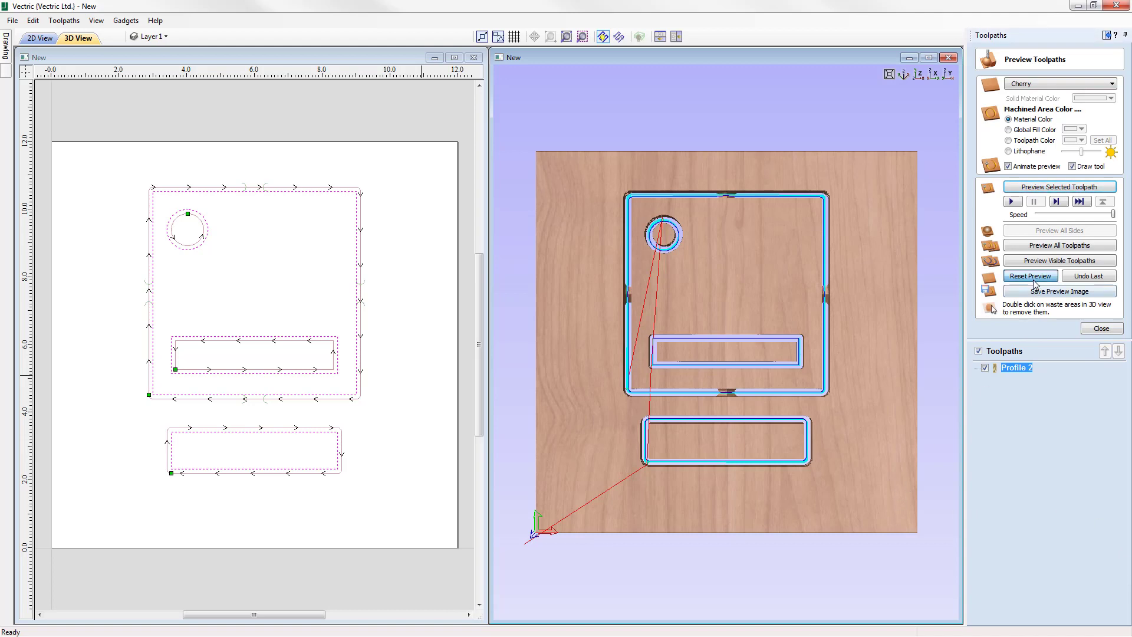
left_click(985, 367)
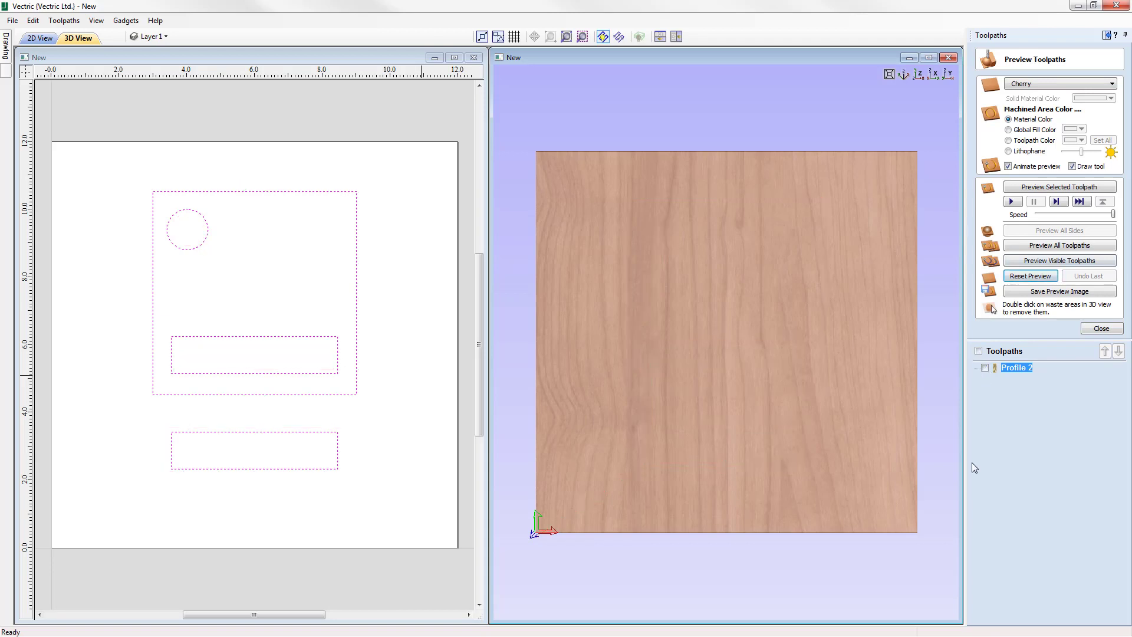
Reopen Profile 2 for editing, turn off its ramps and add leads to the toolpath.
double_click(1022, 369)
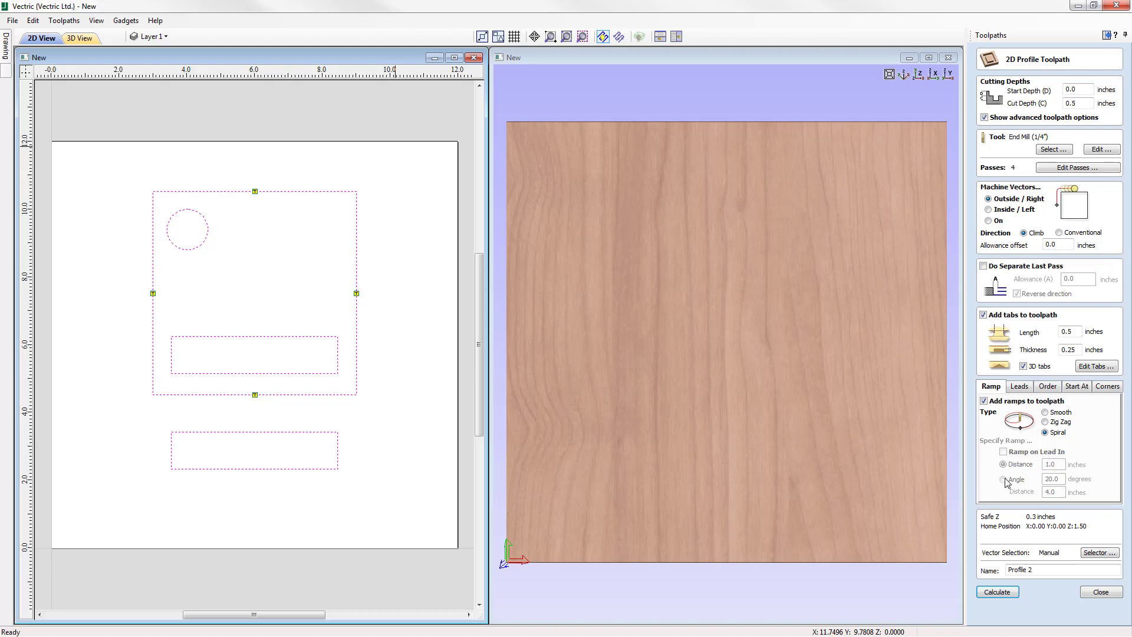
left_click(983, 401)
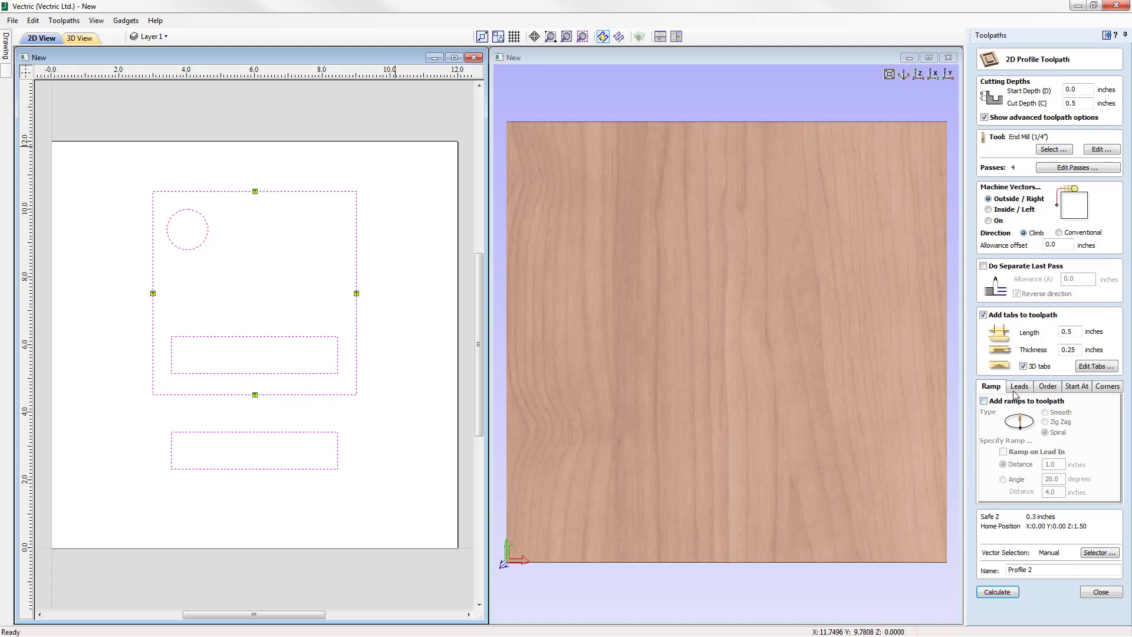
left_click(1018, 388)
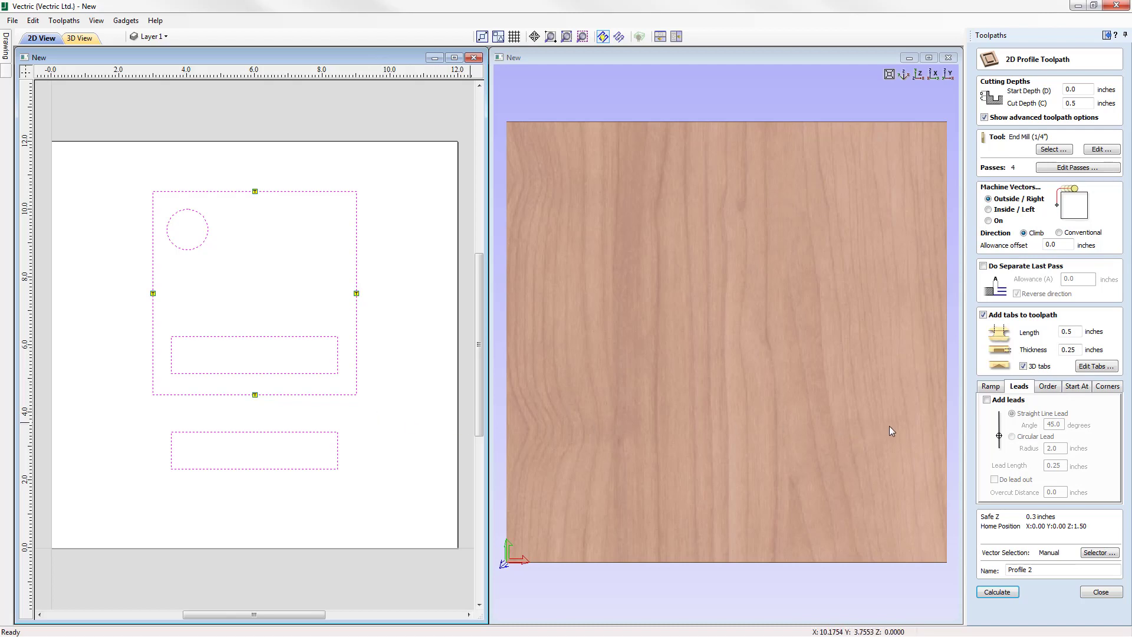
left_click(986, 400)
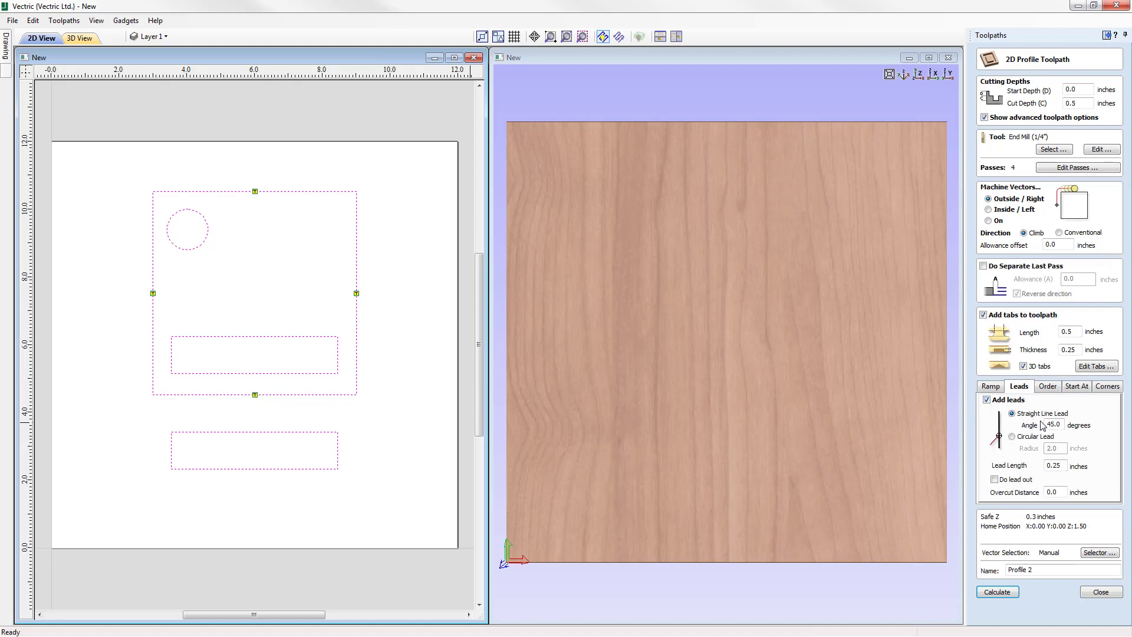
Compare the circular lead, keep a straight line lead at 45 degrees with 0.25-inch length, and recalculate Profile 2.
left_click(1019, 441)
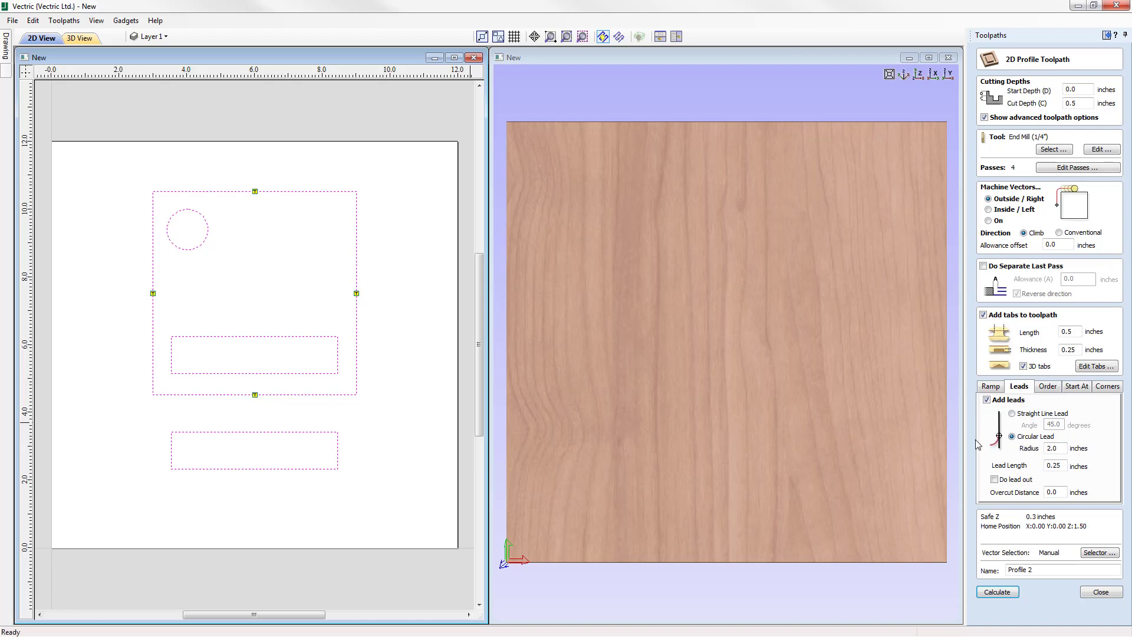
left_click(1025, 414)
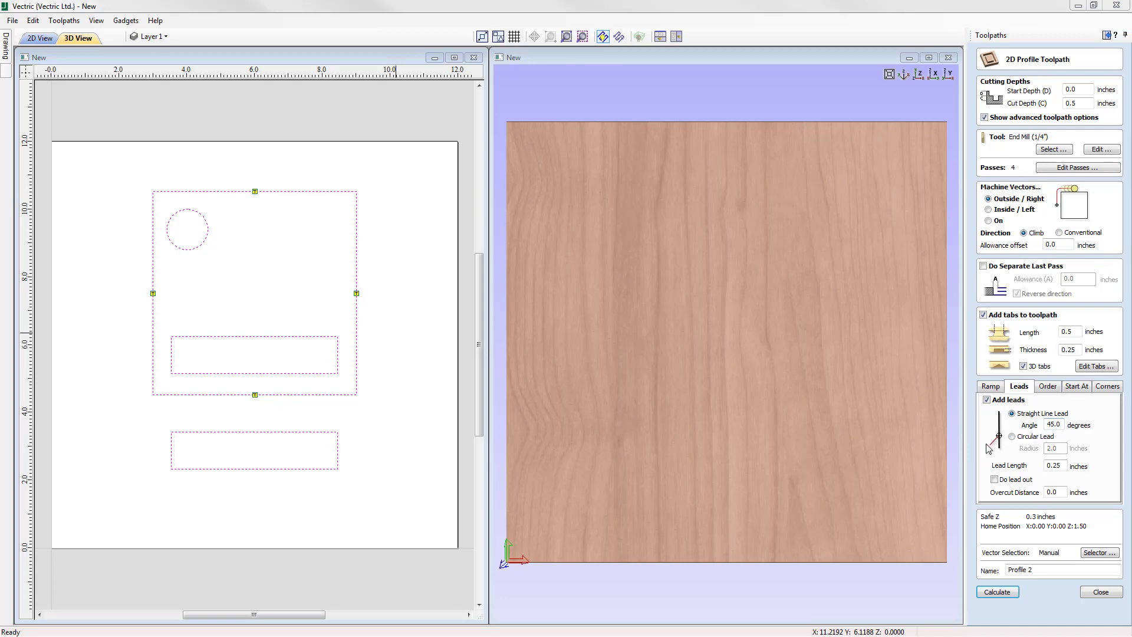
left_click(1041, 430)
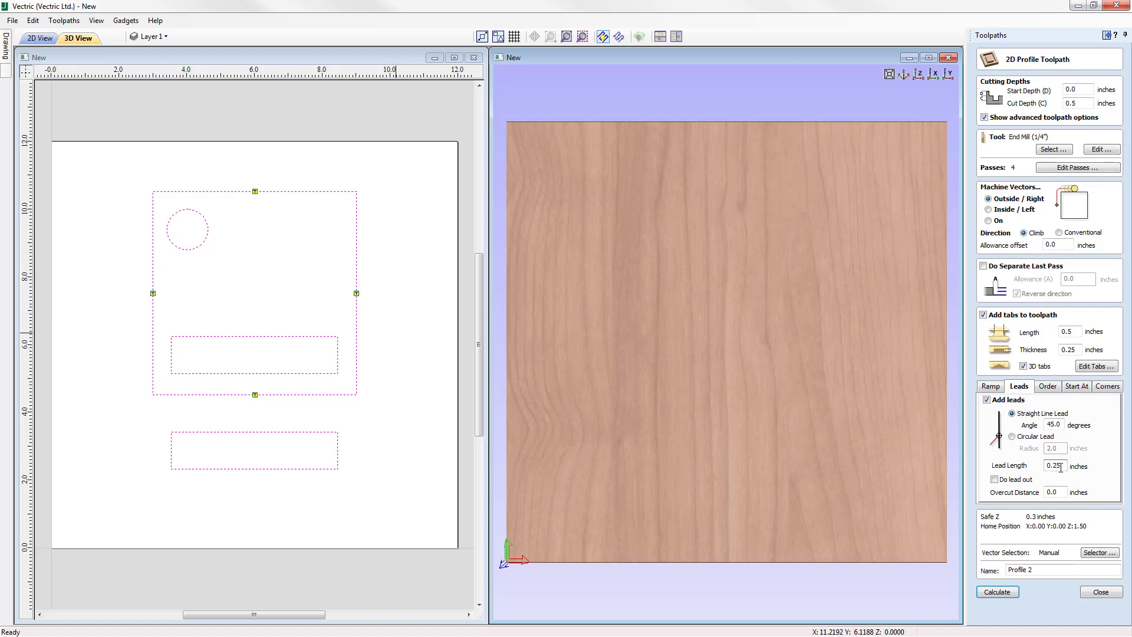
left_click(998, 592)
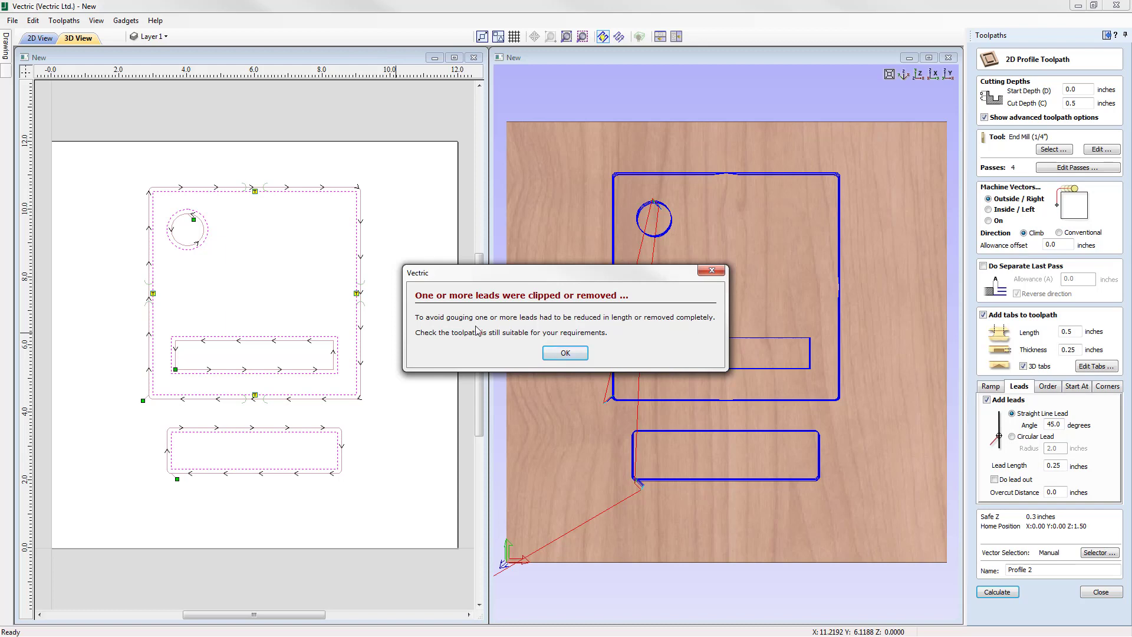
left_click(575, 359)
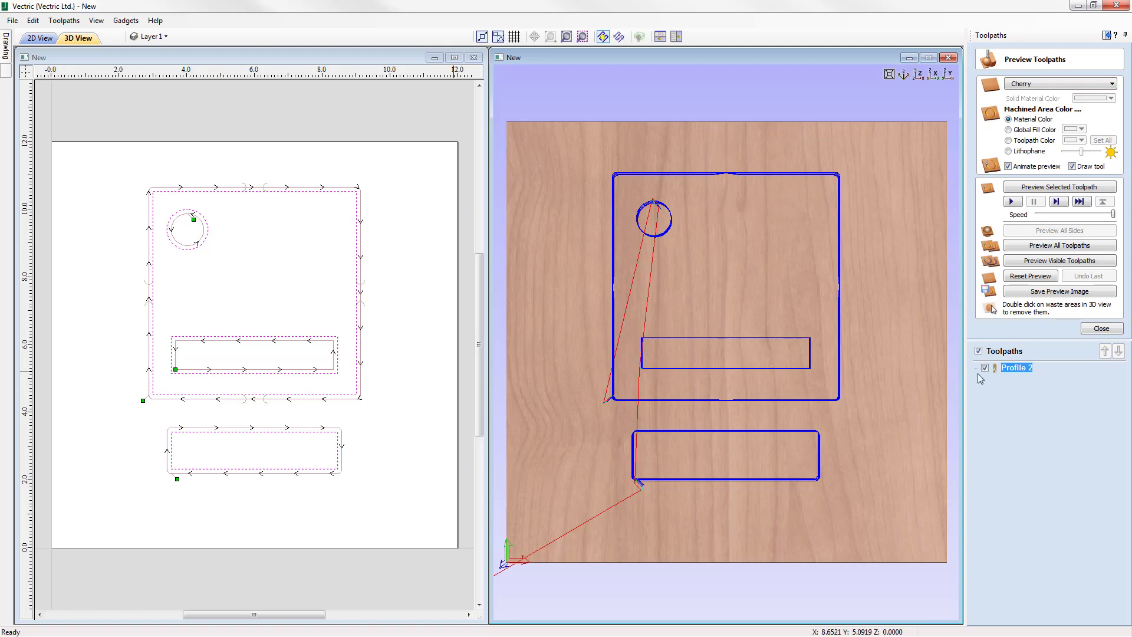
Reopen Profile 2 and set its start points to move closest to a selected point on the vector bounding box.
double_click(1010, 369)
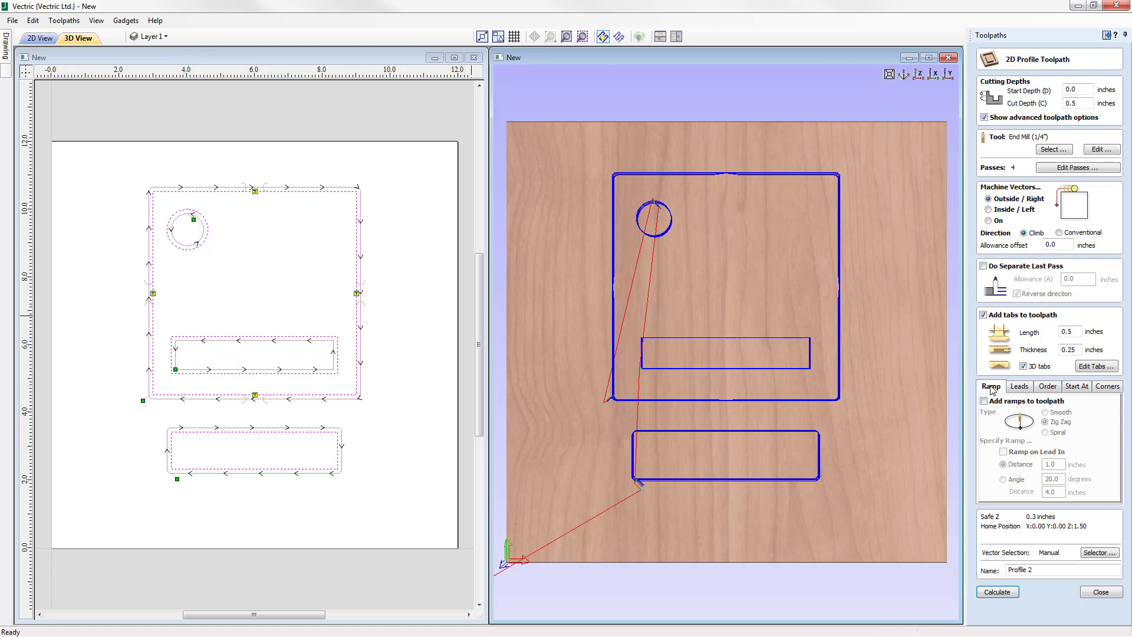
left_click(1076, 387)
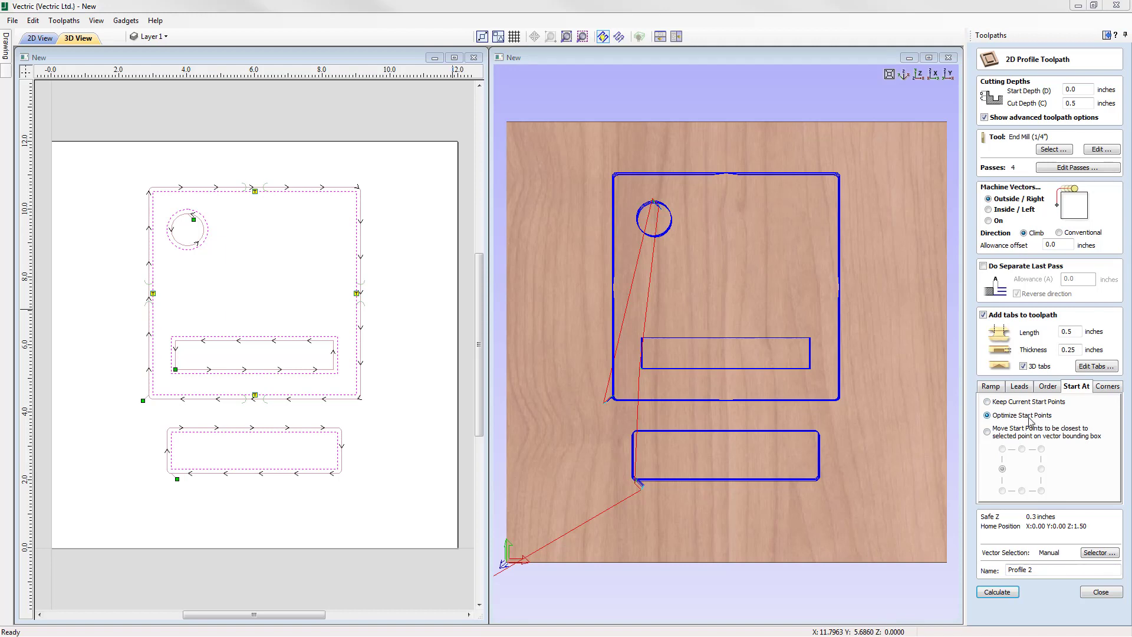
left_click(995, 438)
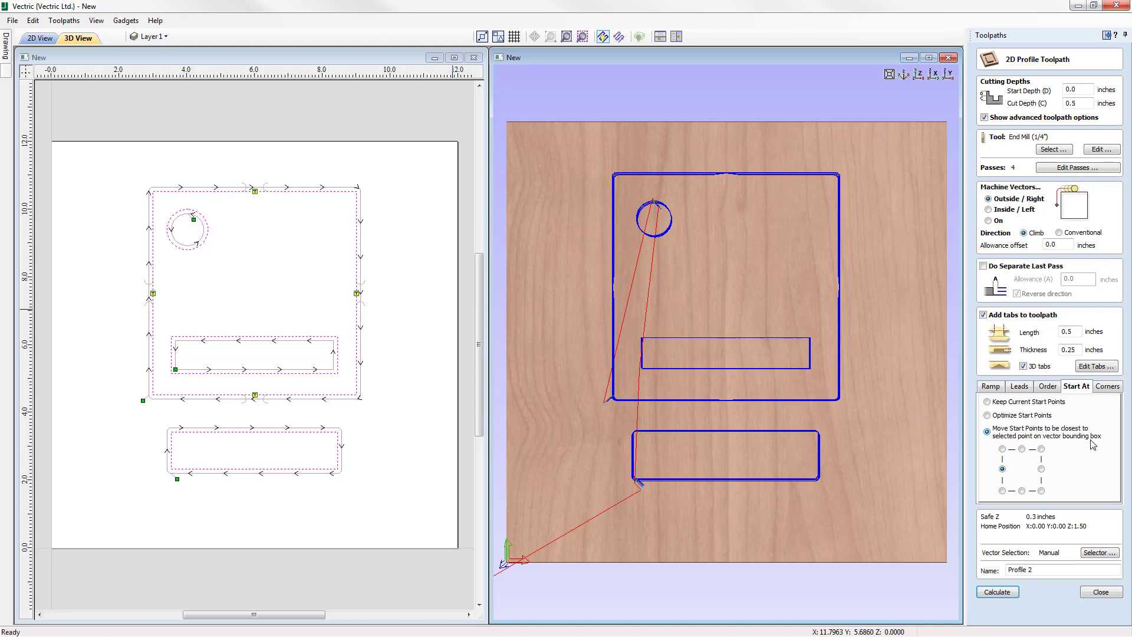
Compare several bounding-box points for the start position, keep the middle of the left side, and recalculate Profile 2.
left_click(1002, 449)
left_click(1003, 490)
left_click(1022, 450)
left_click(1041, 470)
left_click(1005, 471)
left_click(1021, 387)
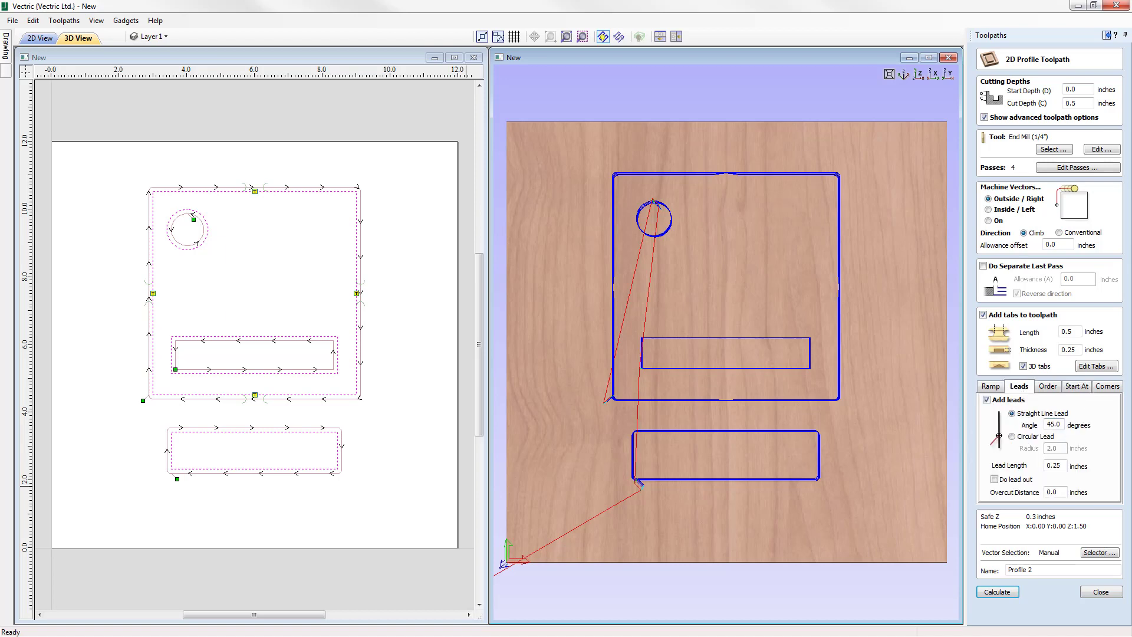
left_click(997, 592)
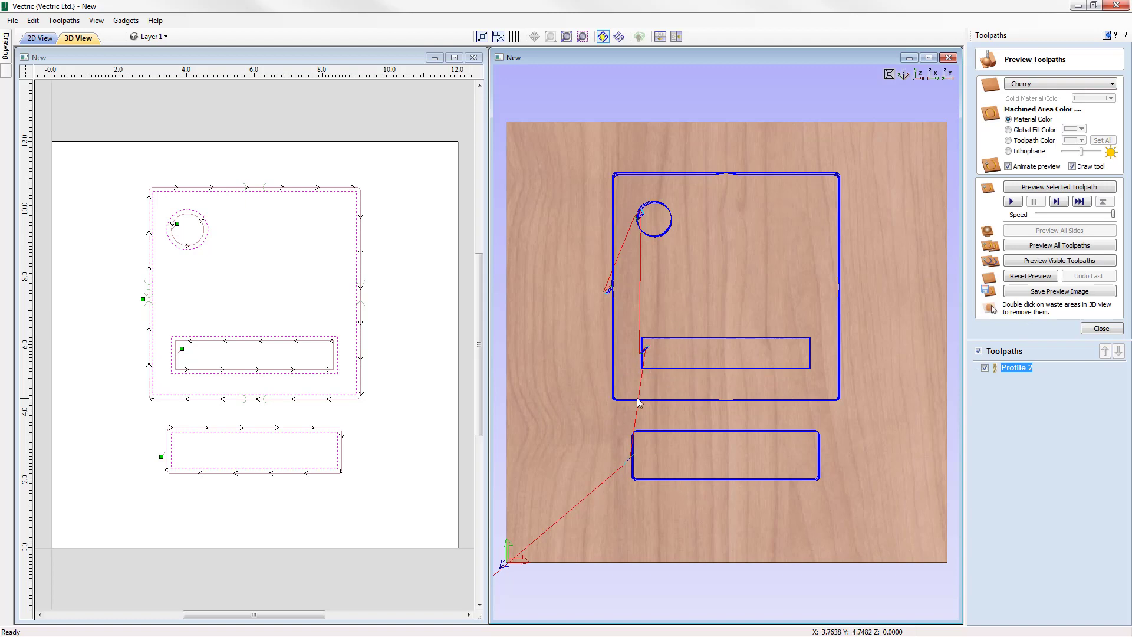
Simulate Profile 2 slowly in an angled close-up of the lower rectangle, finish at full speed, and view the result from above.
scroll(768, 401, "up", 8)
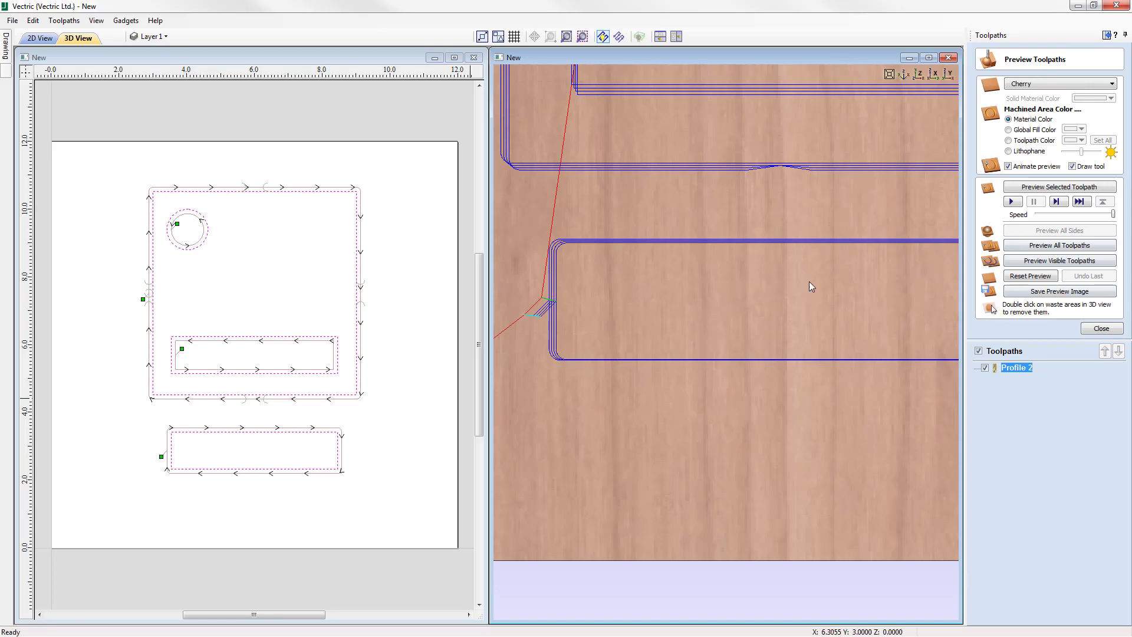
left_click_drag(809, 281, 756, 203)
scroll(811, 265, "down", 4)
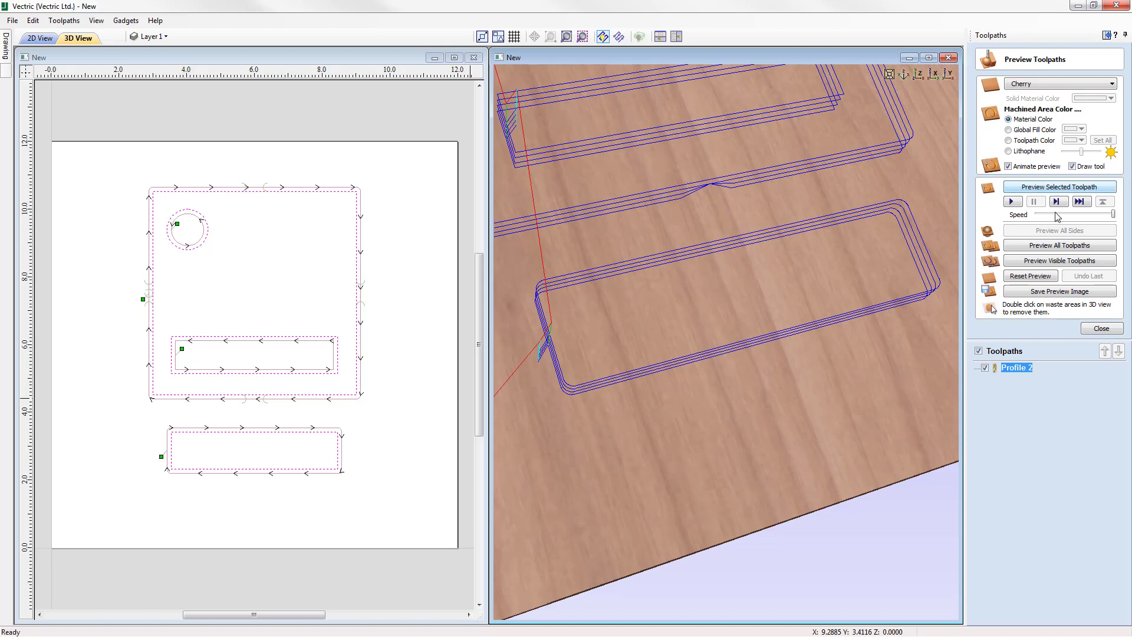
left_click_drag(1059, 216, 1051, 219)
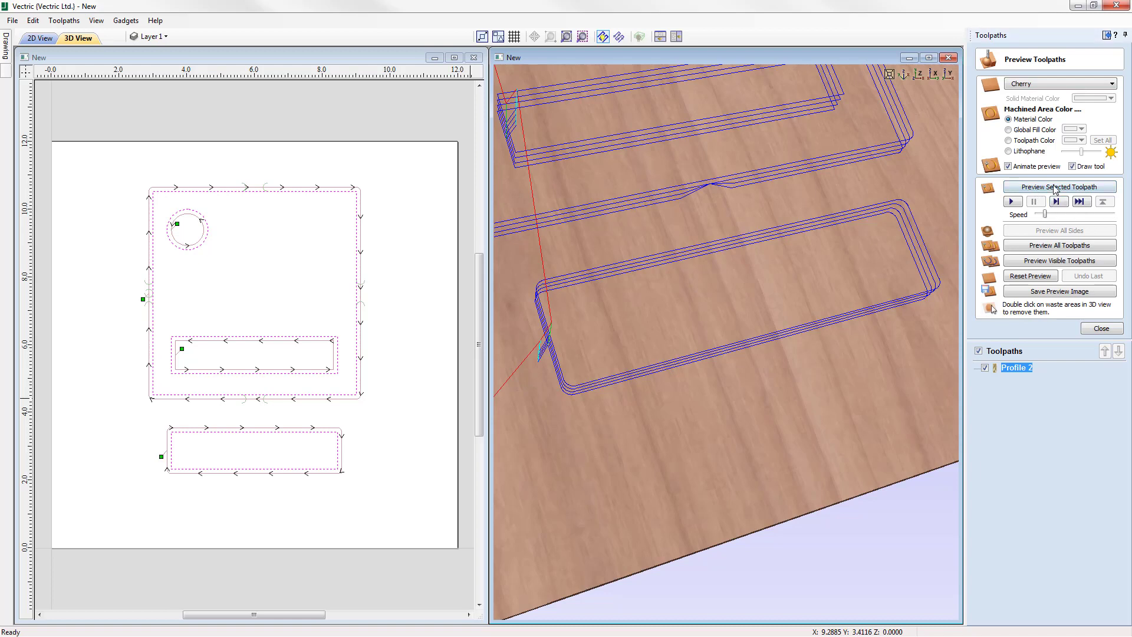
left_click(1056, 188)
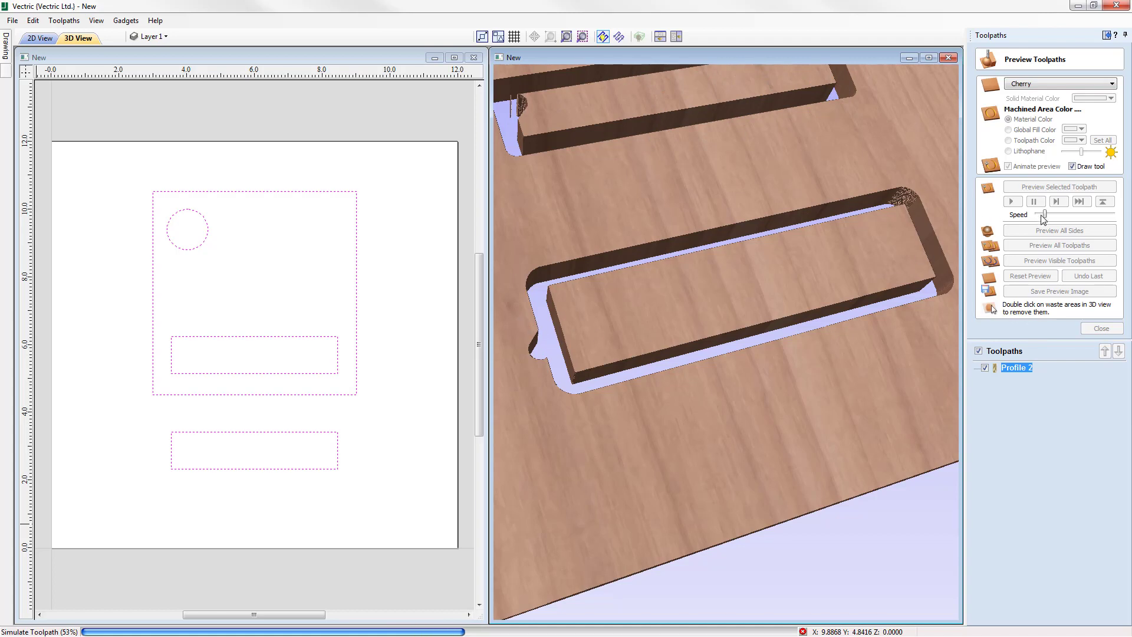
left_click_drag(1044, 214, 1113, 214)
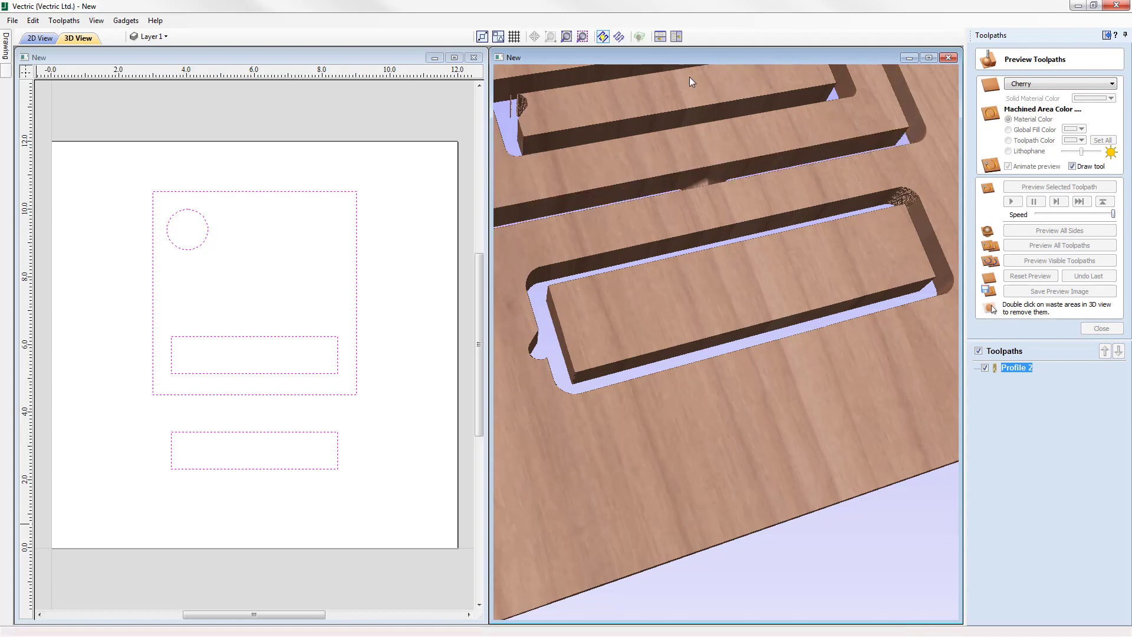
left_click(919, 78)
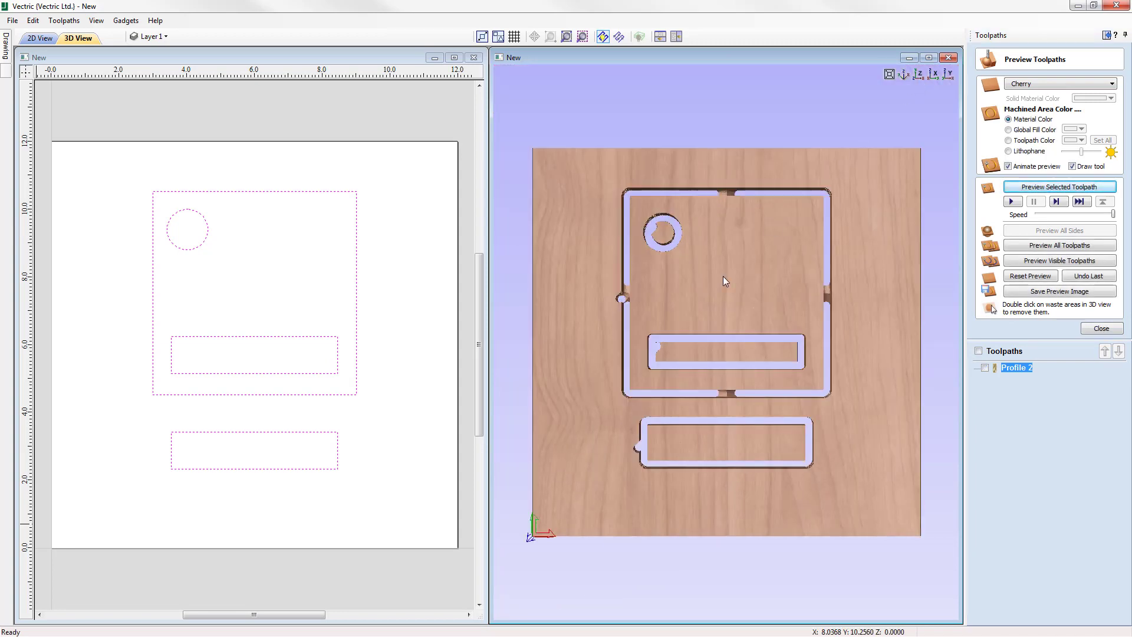
Reset the preview, reopen Profile 2, enable lead out with a 0.25-inch overcut distance, and recalculate the toolpath.
left_click(1039, 277)
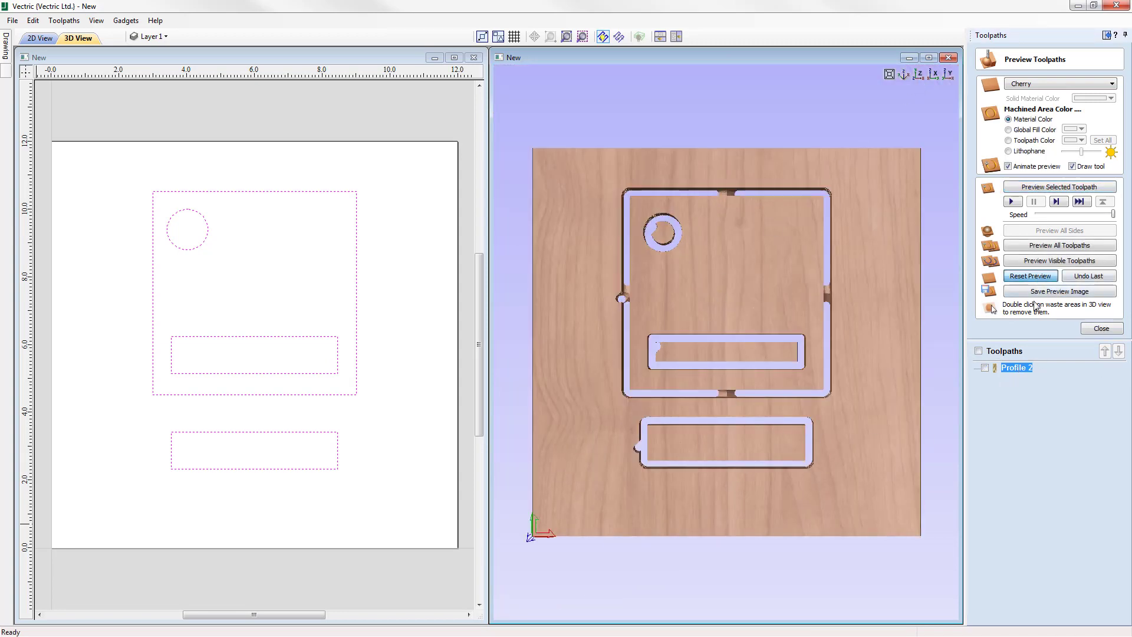
double_click(1020, 366)
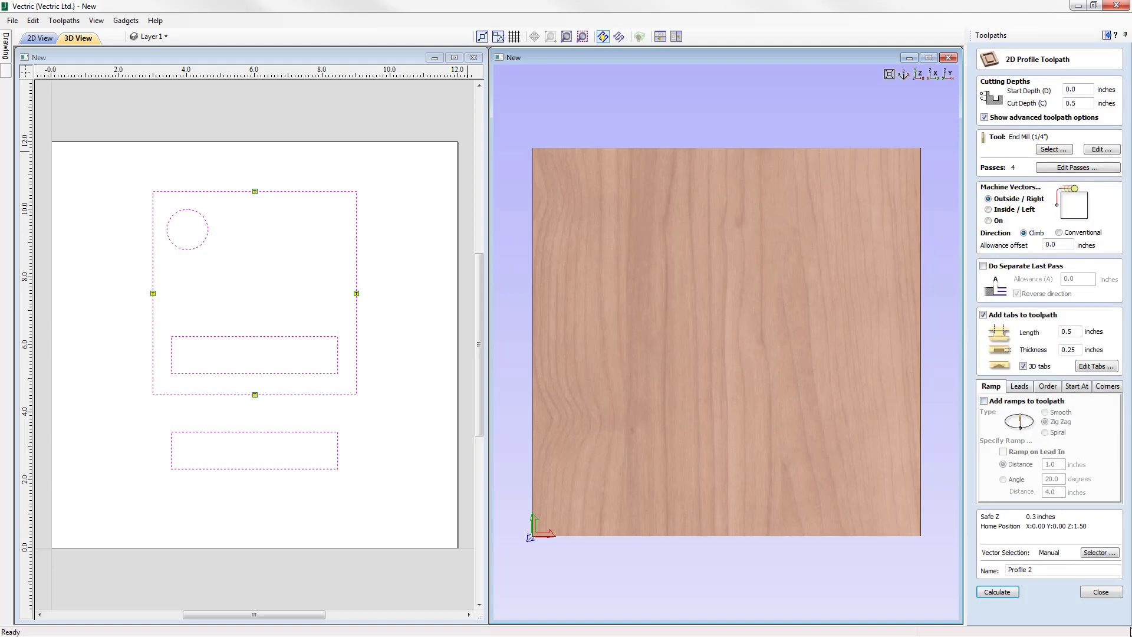
left_click(1019, 387)
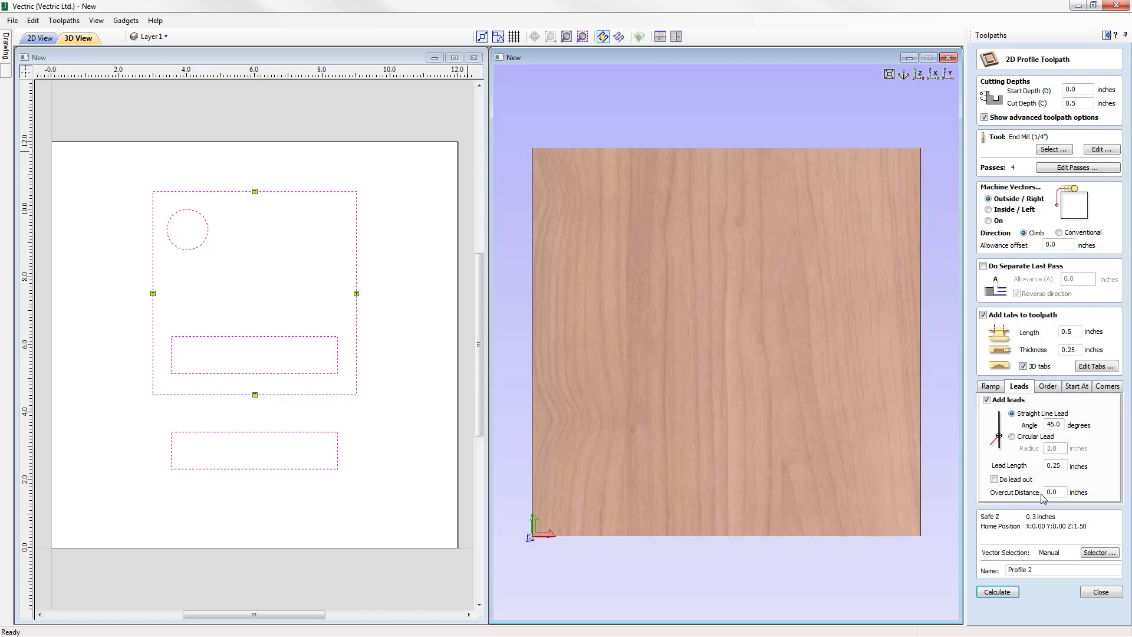
left_click(997, 481)
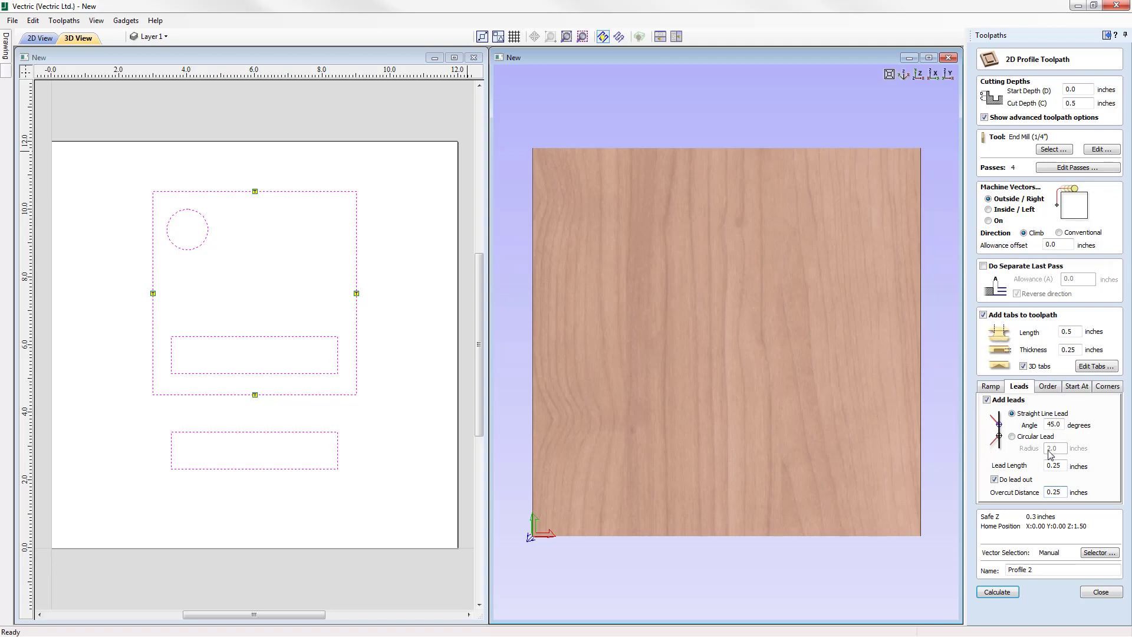
left_click(997, 592)
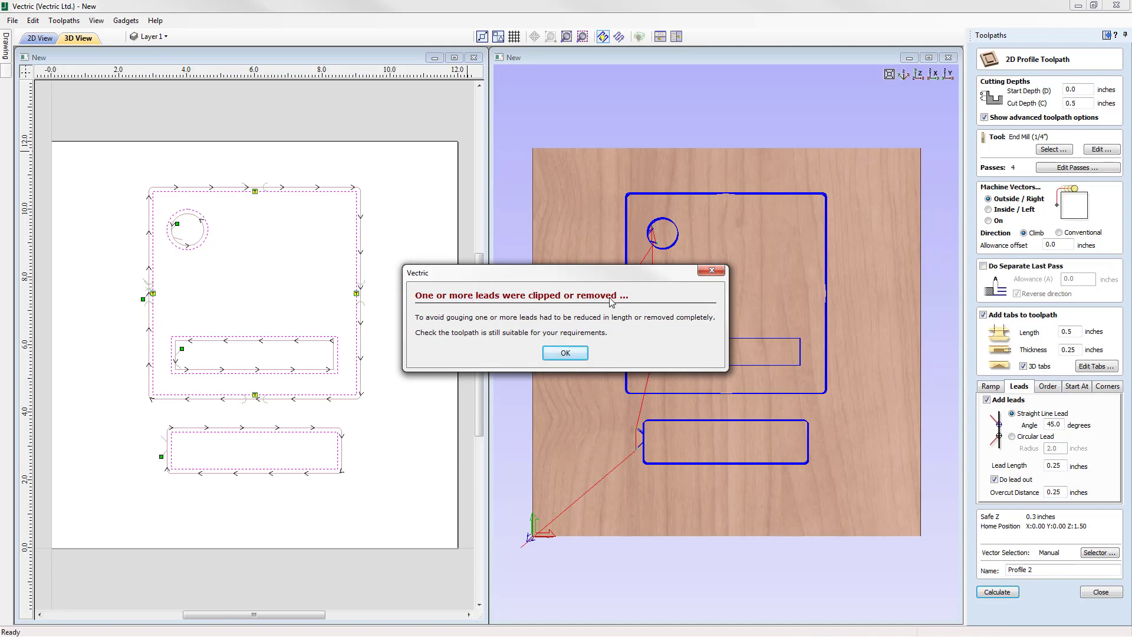
left_click(578, 353)
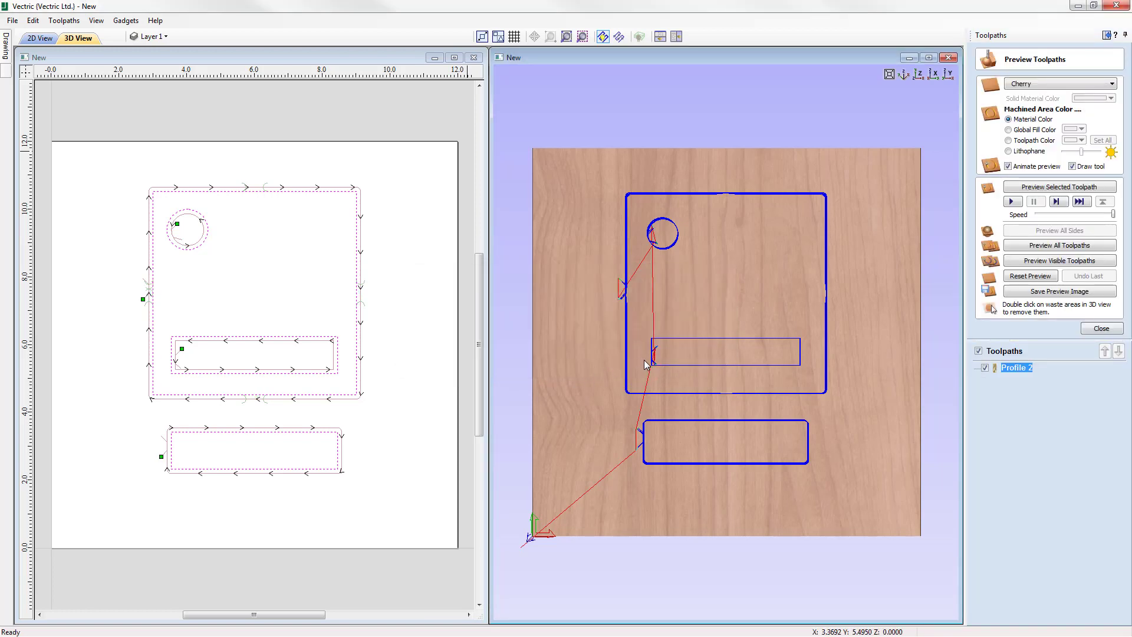
Examine the straight lead-in and lead-out lines at the inner slot and lower rectangle from above and at an angle.
scroll(678, 353, "up", 5)
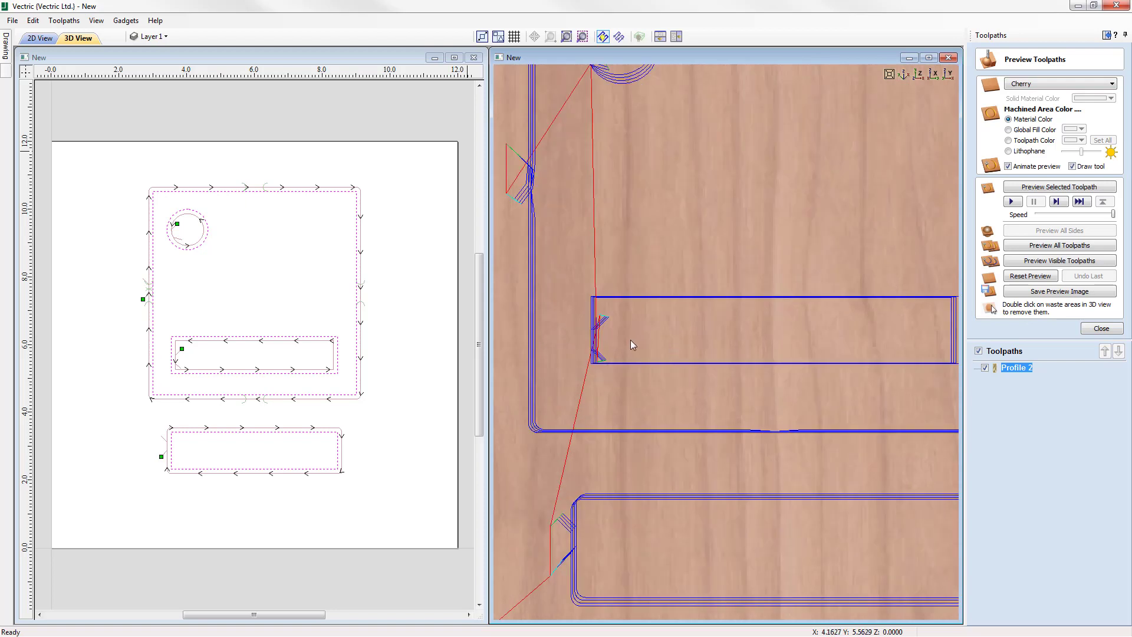
scroll(713, 341, "up", 4)
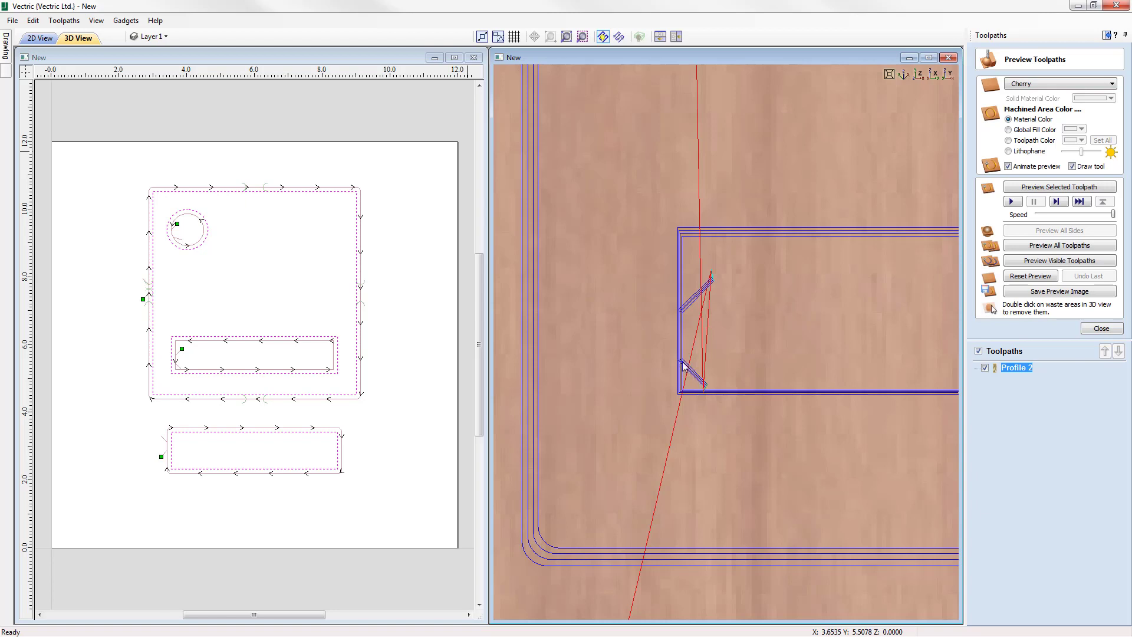
left_click(918, 75)
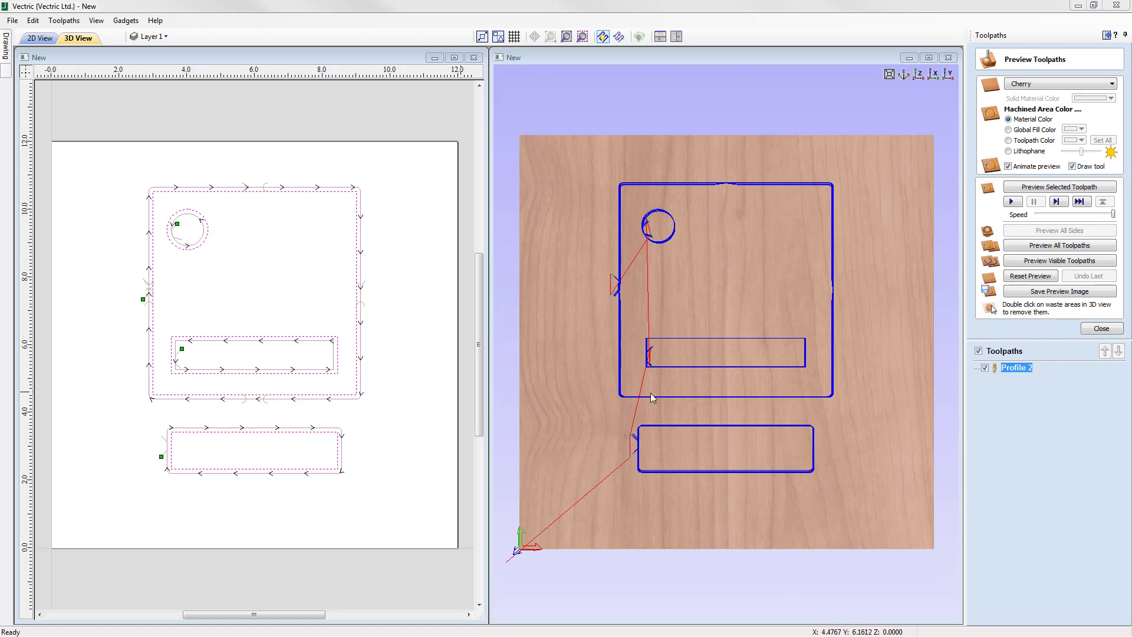
left_click_drag(745, 450, 694, 402)
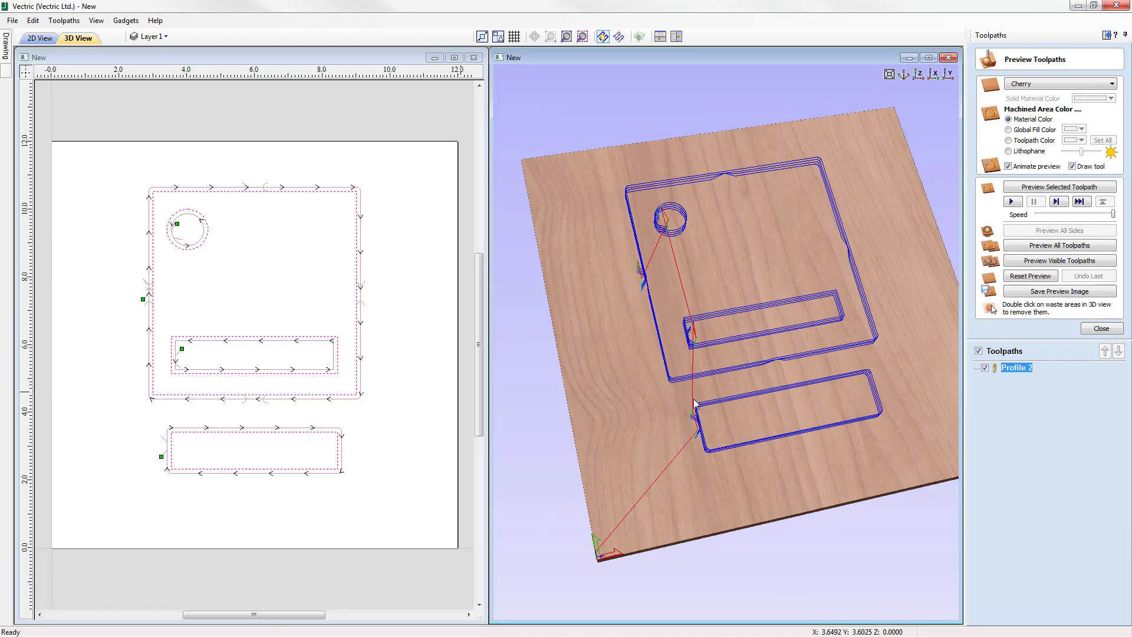
scroll(696, 404, "up", 3)
middle_click_drag(757, 380, 626, 270)
scroll(695, 333, "up", 3)
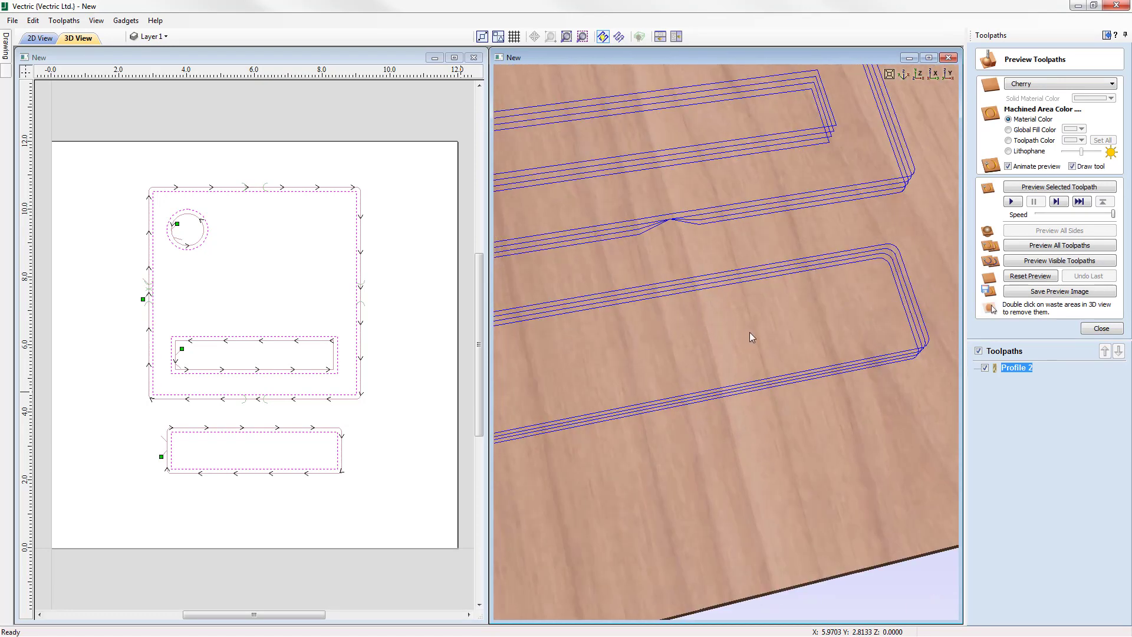
scroll(751, 335, "down", 5)
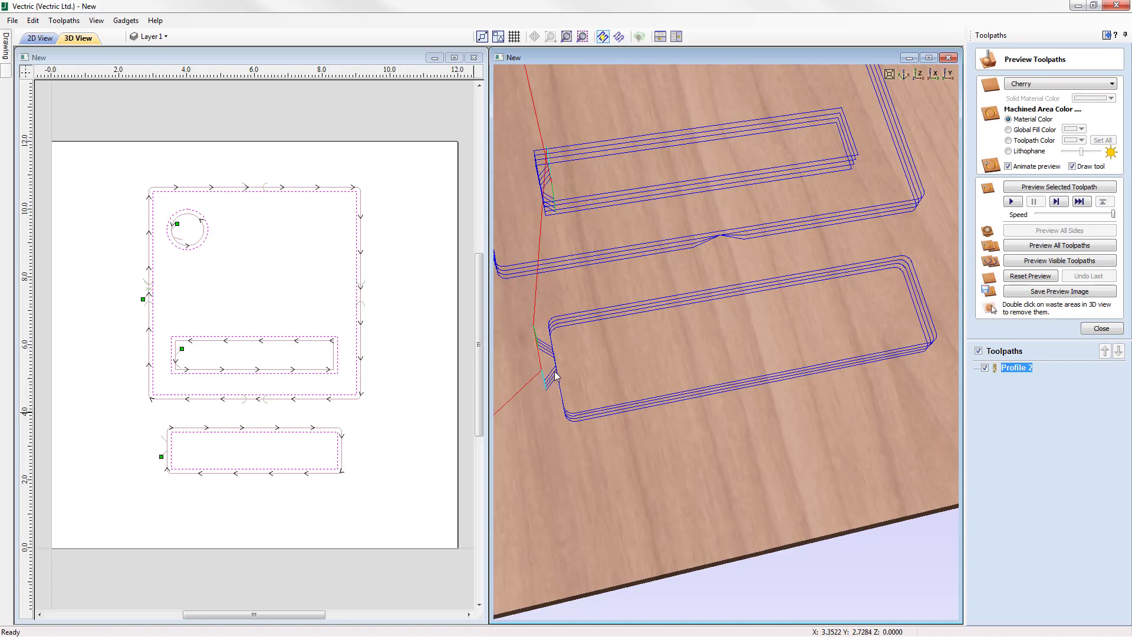
Simulate Profile 2 with its lead-outs at reduced speed, finish at full speed, and check all cutouts from above.
left_click(1058, 215)
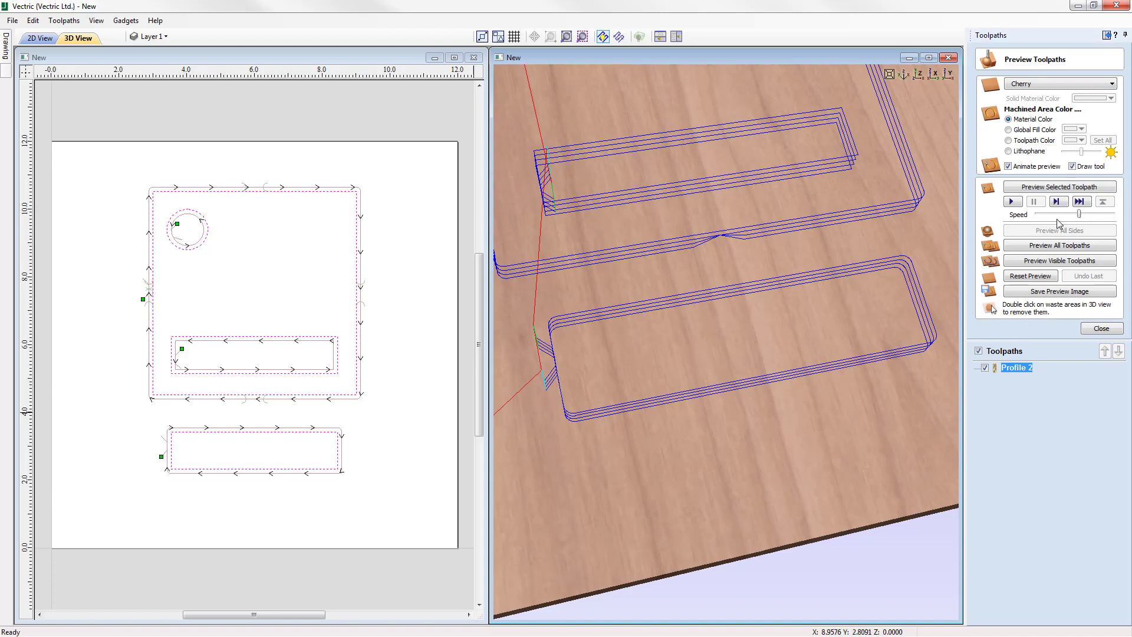
left_click(1055, 215)
left_click(1048, 215)
left_click(1049, 191)
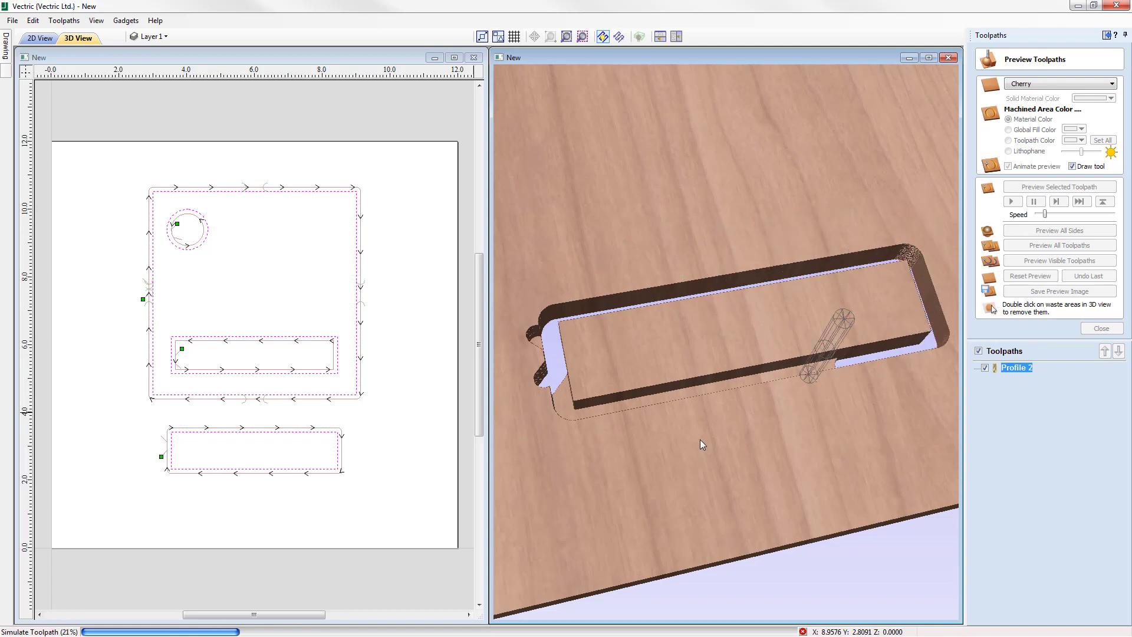
left_click_drag(1045, 214, 1113, 215)
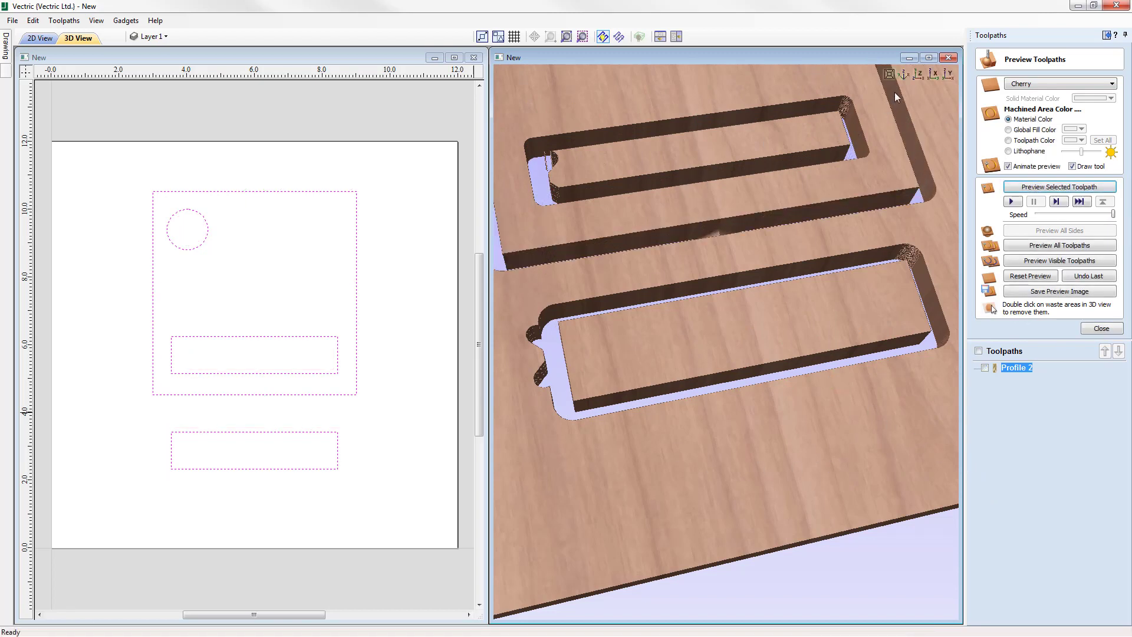
left_click(919, 75)
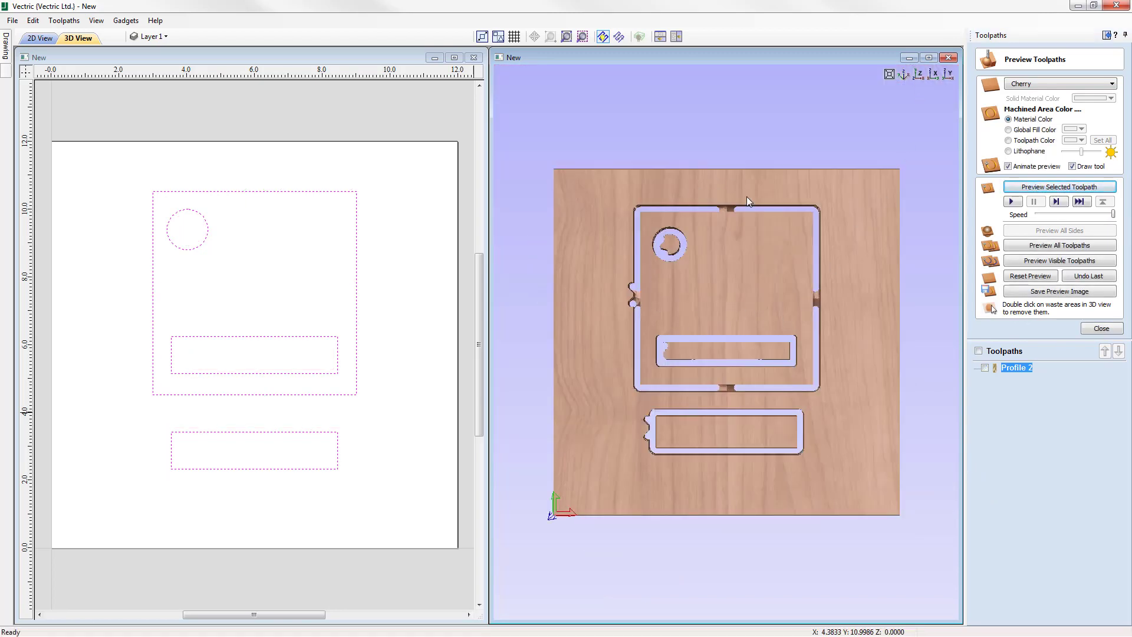
Reset the preview, reopen Profile 2, switch its leads to circular with a 0.5-inch radius, and recalculate the toolpath.
left_click(1031, 276)
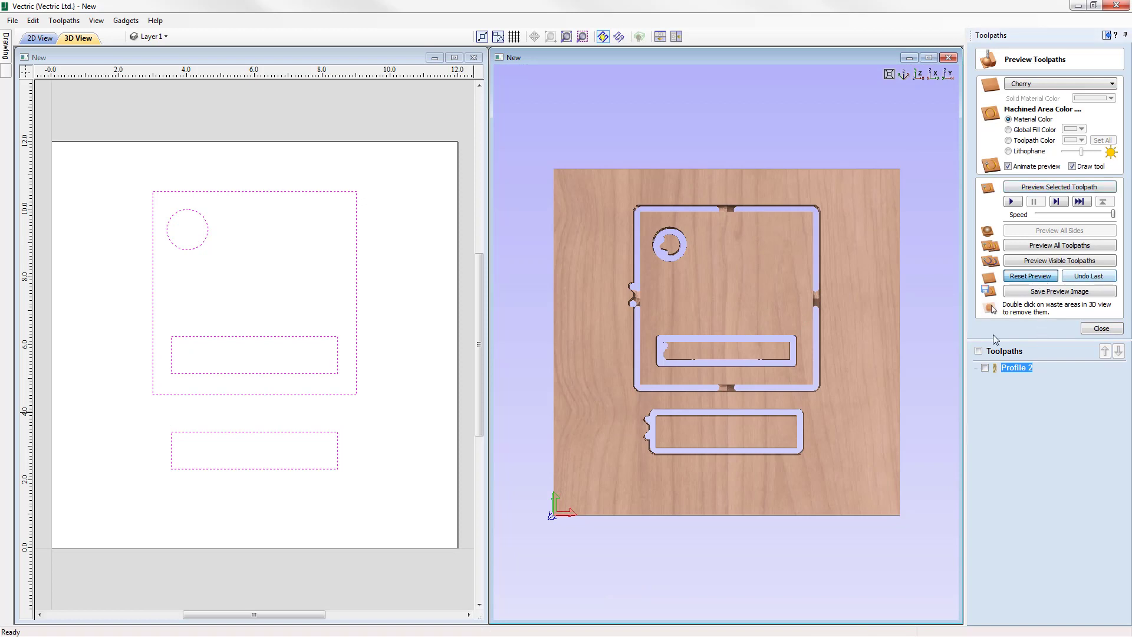
double_click(1017, 367)
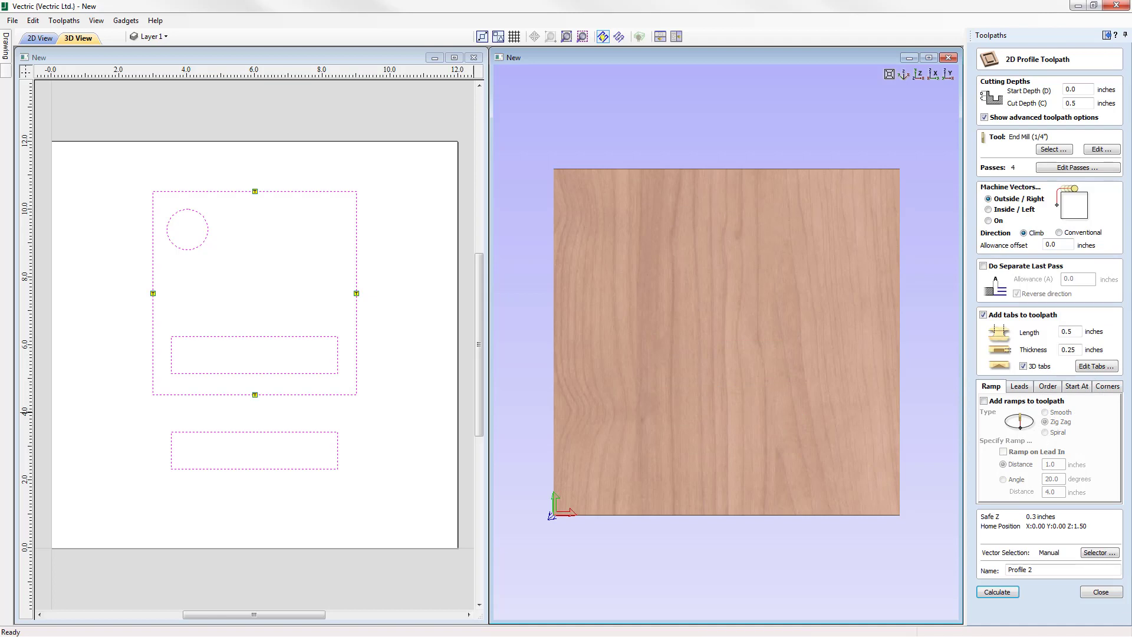
left_click(1024, 390)
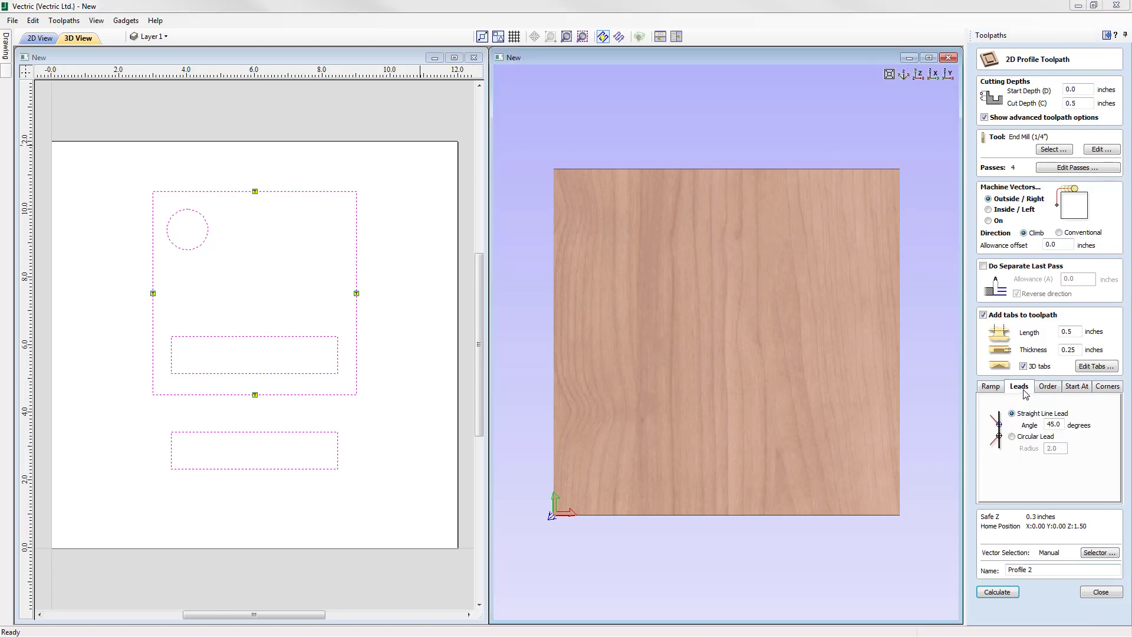
left_click(1018, 439)
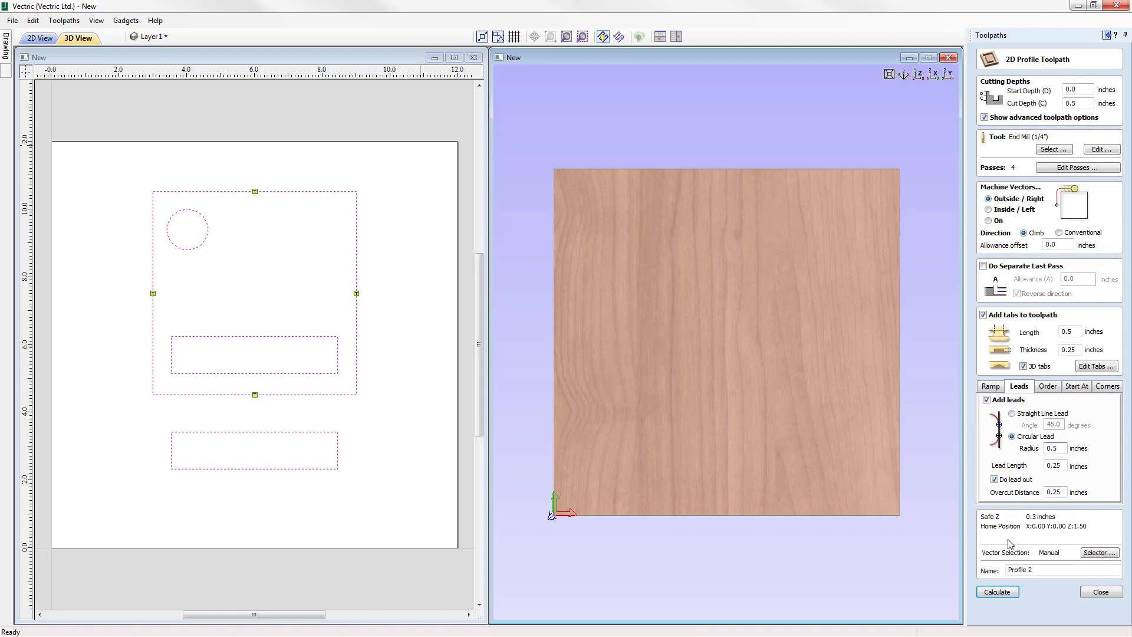
left_click(1003, 592)
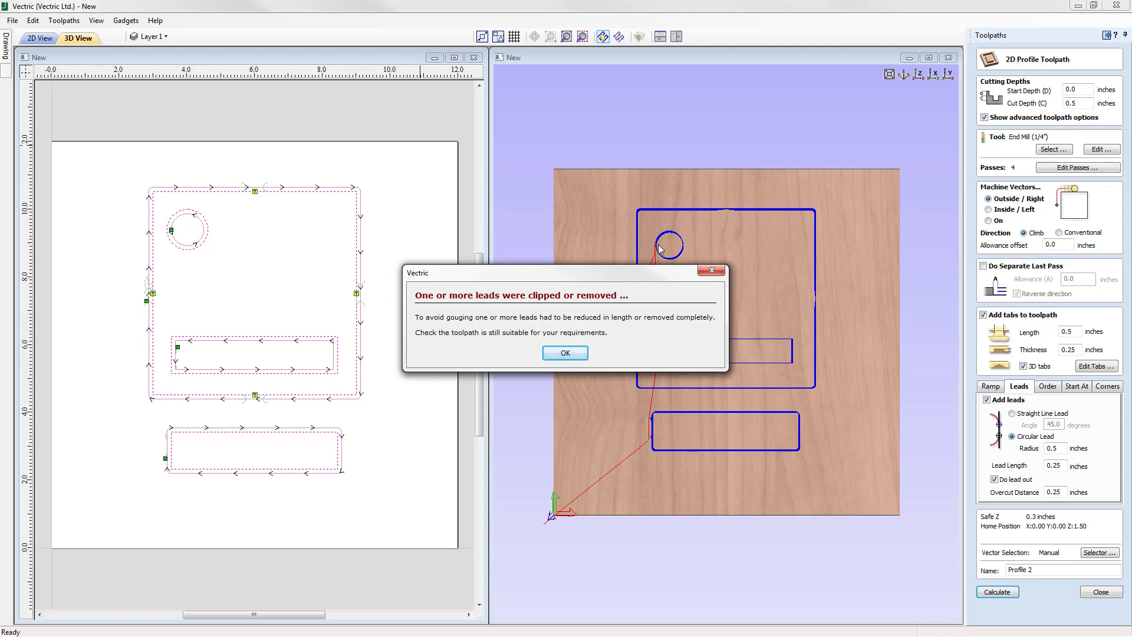
left_click(564, 352)
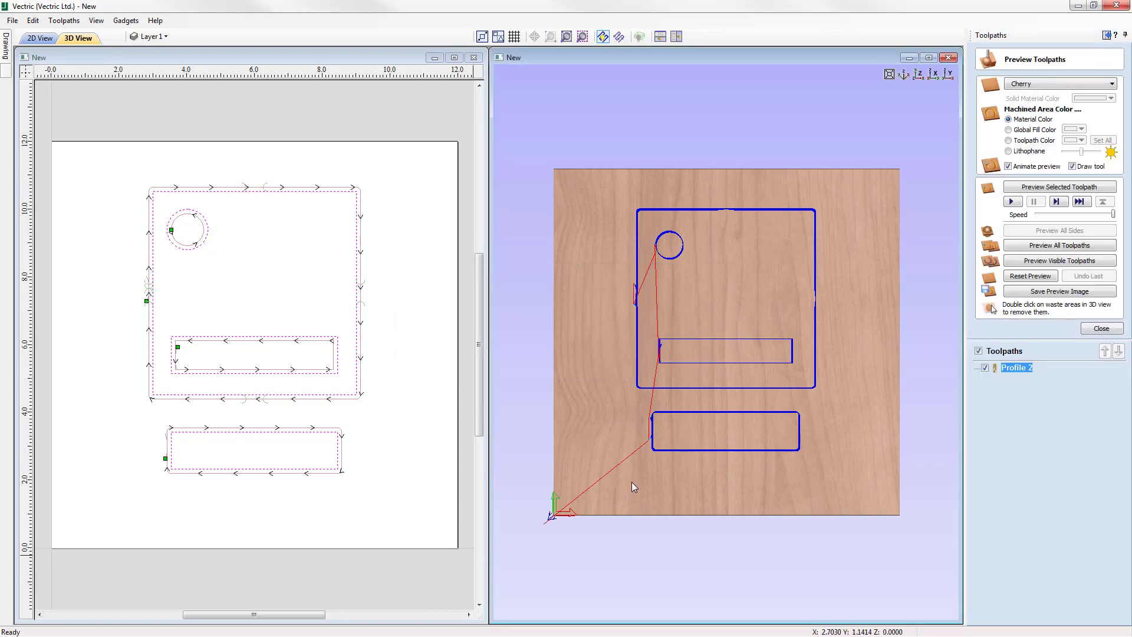
Examine the circular lead-in and lead-out arcs beside the lower rectangle in an angled close-up.
middle_click_drag(740, 469, 748, 434)
scroll(756, 412, "up", 5)
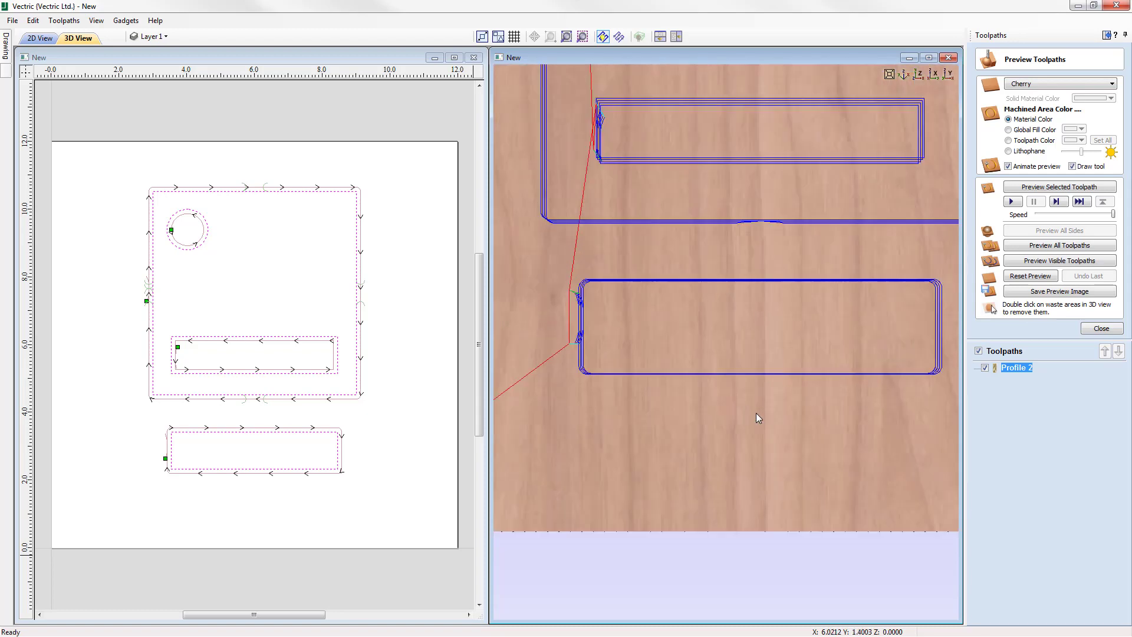
middle_click_drag(779, 369, 757, 375)
left_click_drag(757, 375, 730, 305)
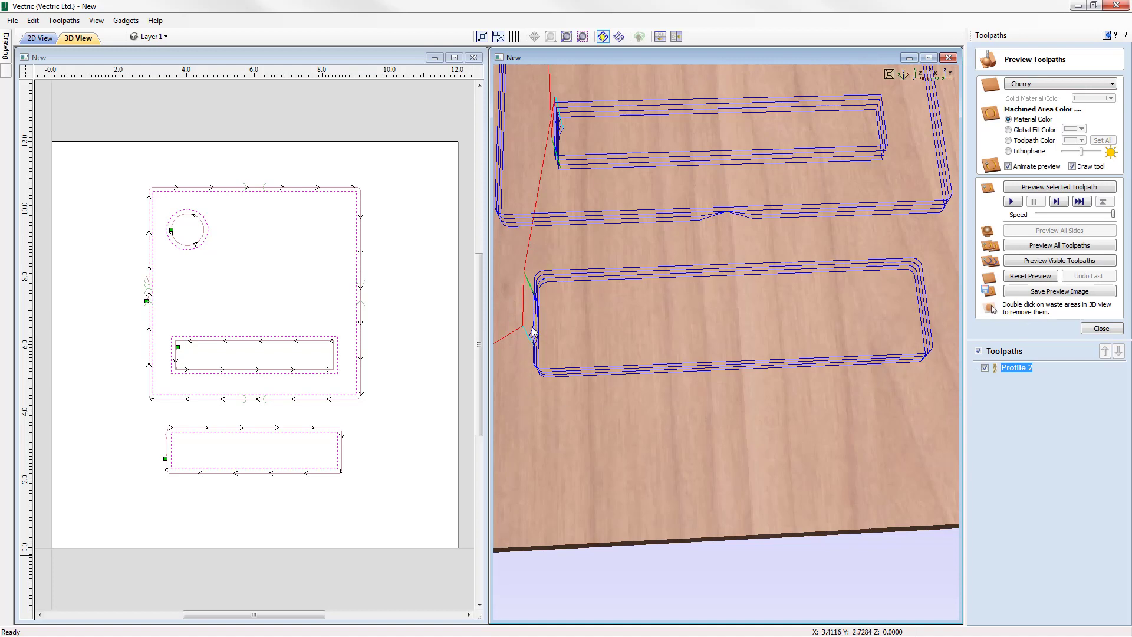
Simulate Profile 2 with its circular leads at reduced speed, then finish the simulation at full speed.
left_click(1093, 215)
left_click_drag(1075, 216, 1047, 219)
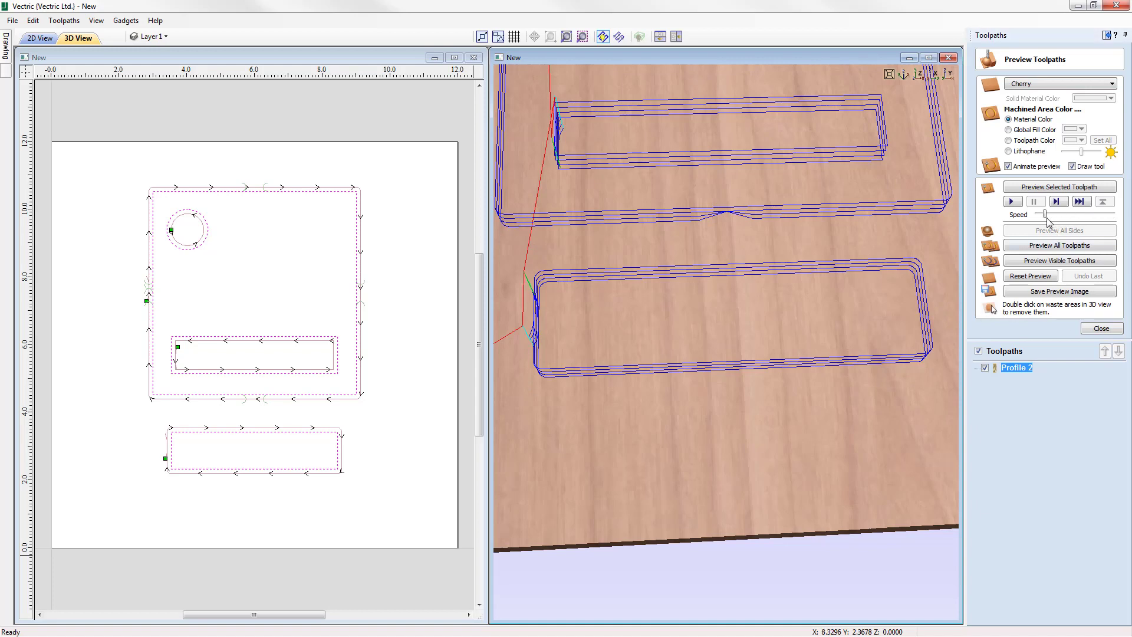
left_click(1041, 187)
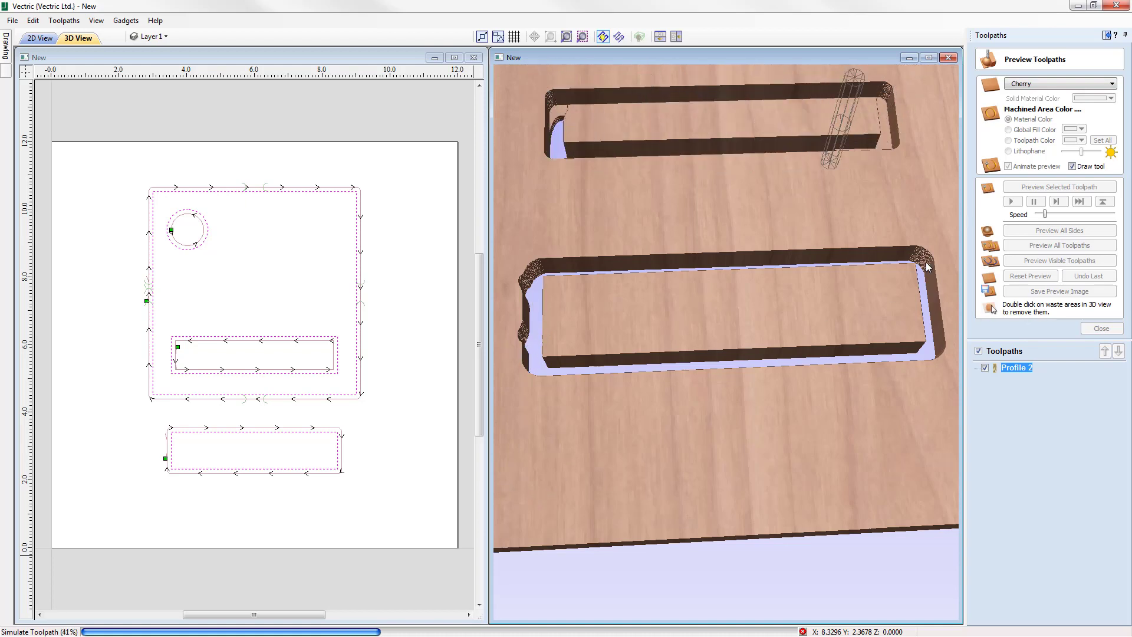
left_click_drag(1048, 215, 1113, 215)
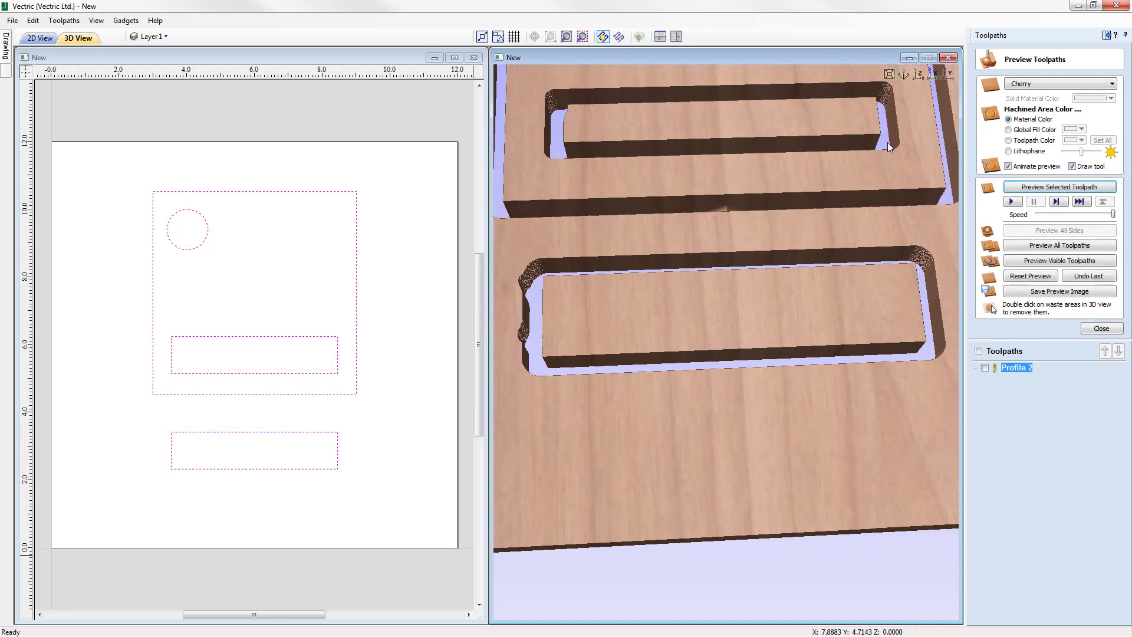
Reset the preview, reopen Profile 2, add smooth ramps with Ramp on Lead In enabled, and recalculate the toolpath.
left_click(1029, 277)
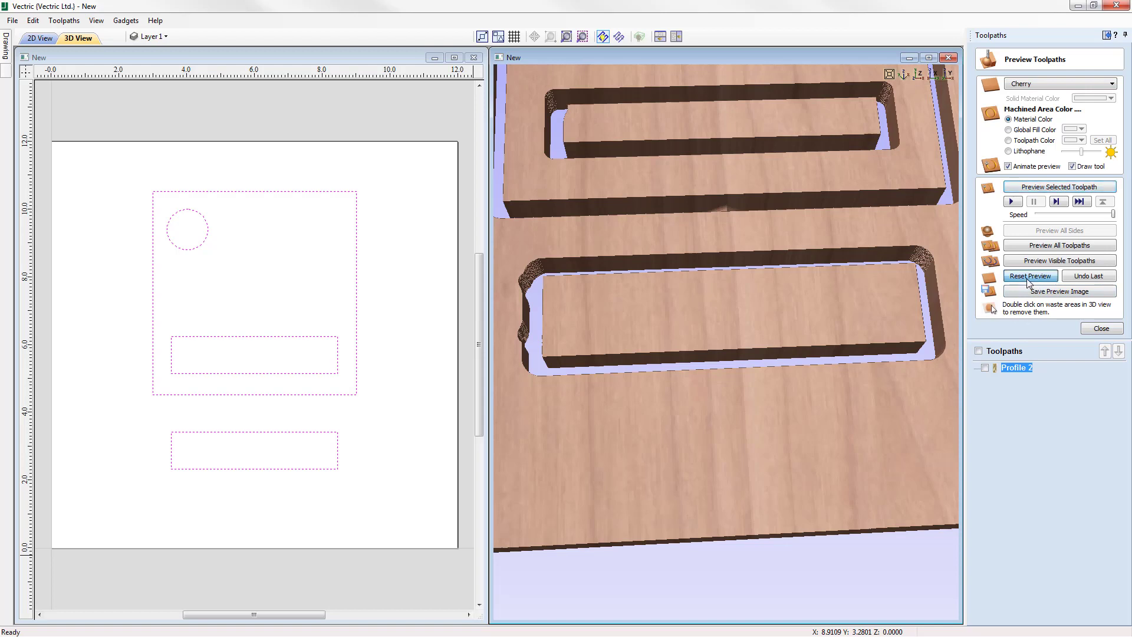
left_click(919, 74)
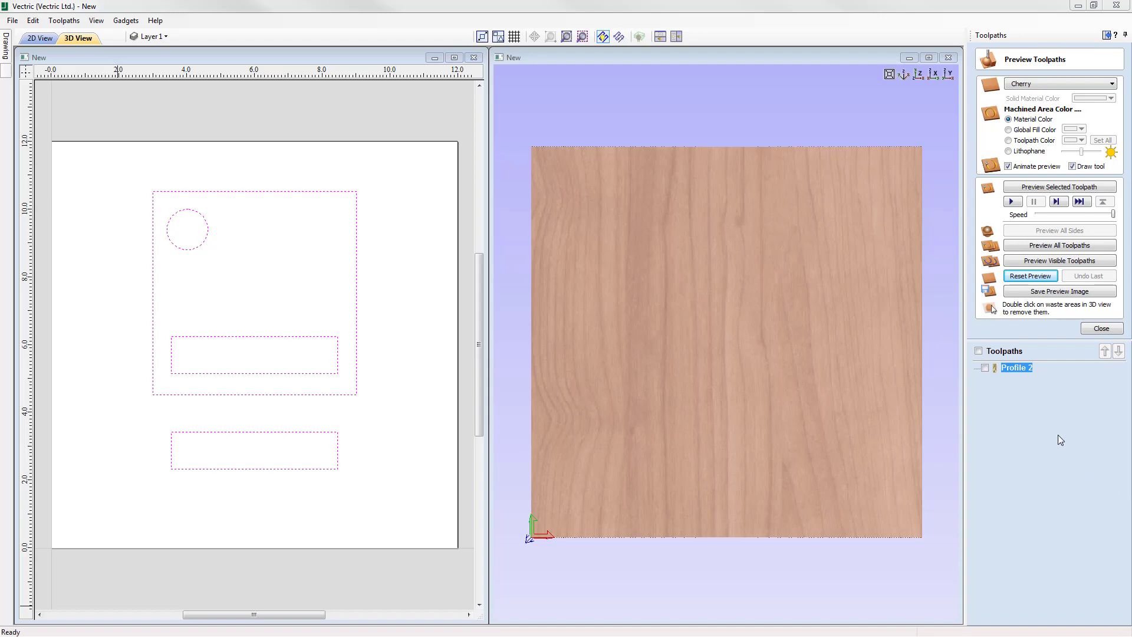
double_click(1018, 368)
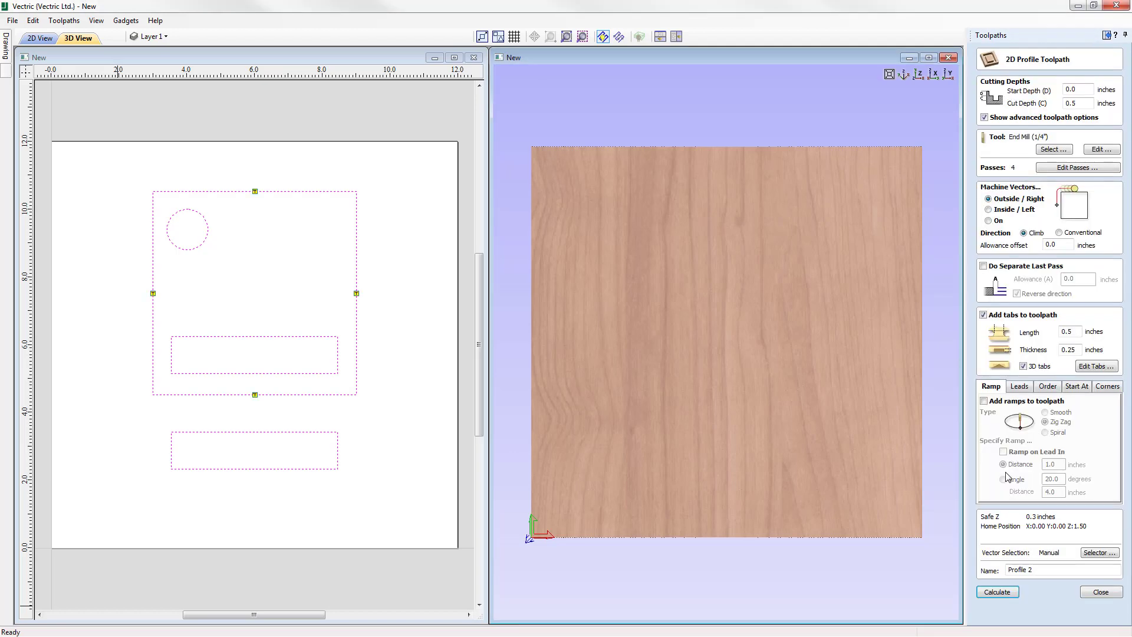
left_click(984, 401)
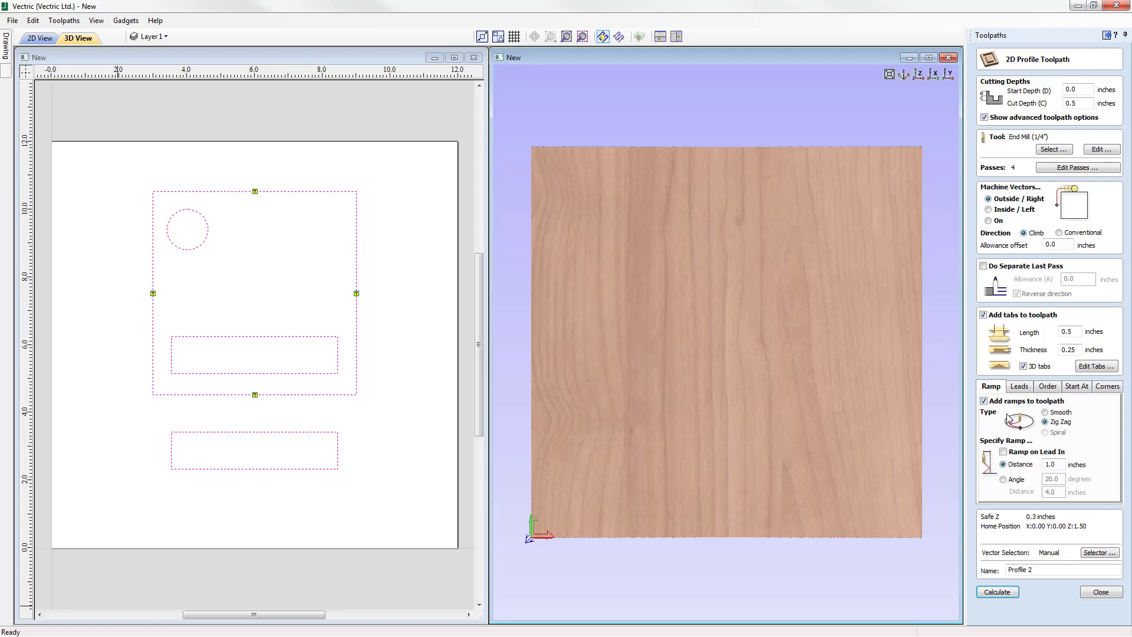
left_click(1017, 452)
left_click(1059, 412)
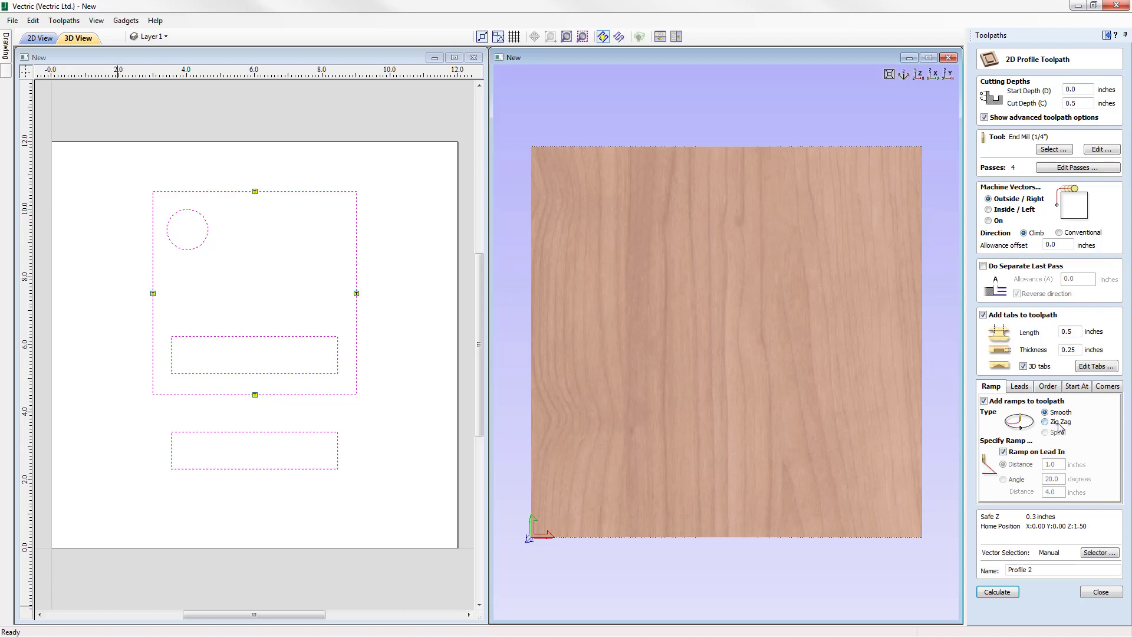
left_click(1058, 423)
left_click(1055, 413)
left_click(1004, 594)
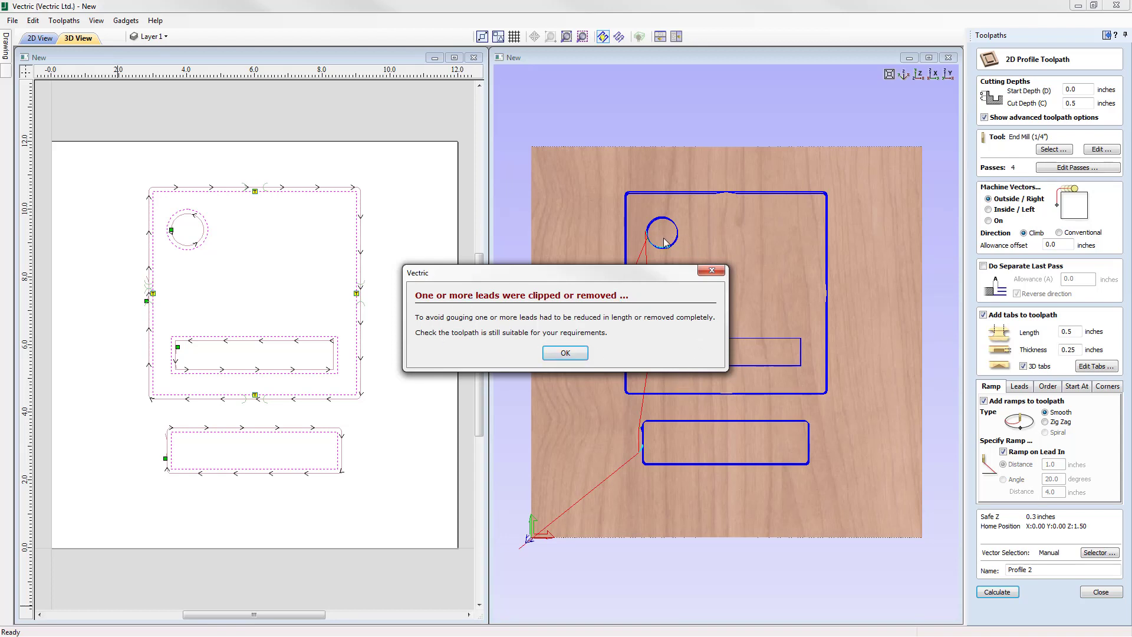
left_click(566, 353)
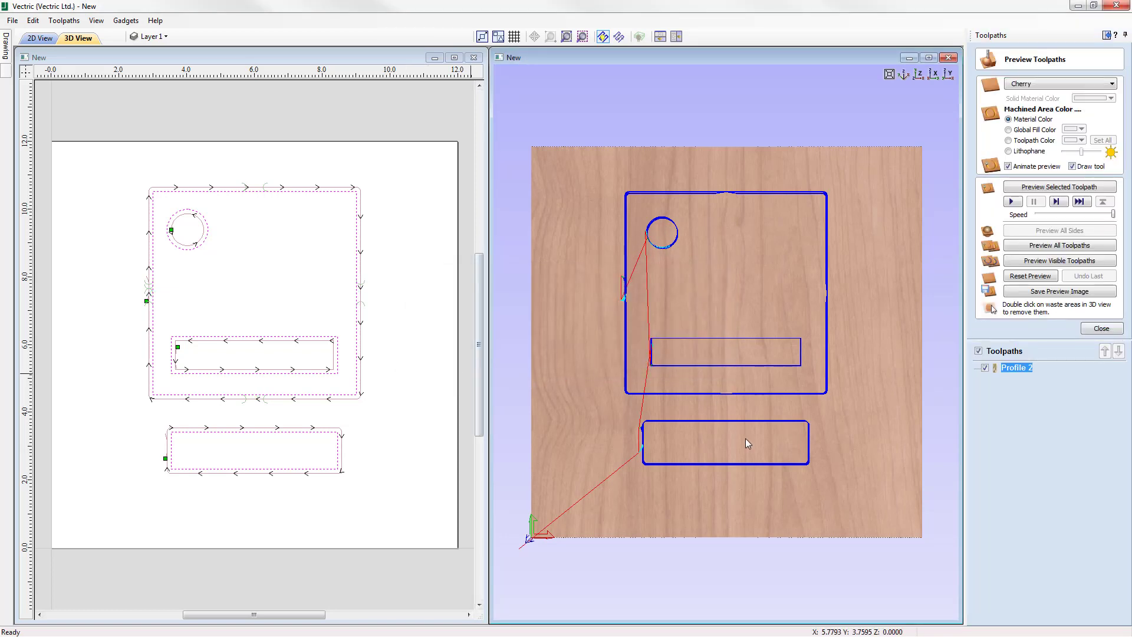
Examine the ramped lead-ins at the inner slot and lower rectangle in an angled close-up.
scroll(720, 464, "up", 5)
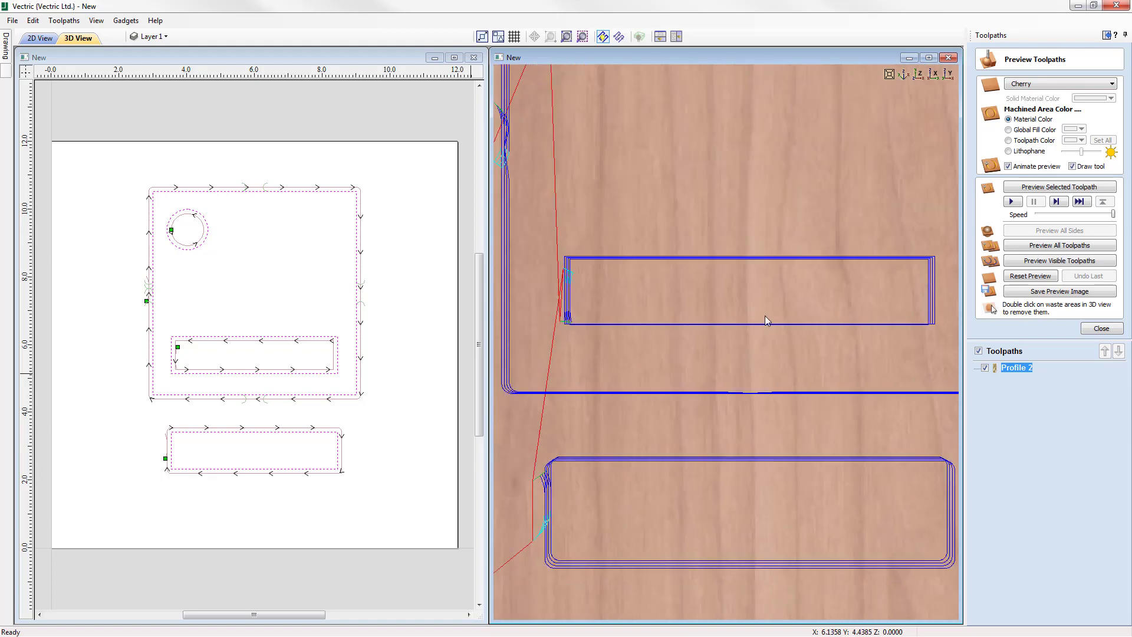
left_click_drag(752, 374, 699, 345)
left_click_drag(519, 357, 564, 366)
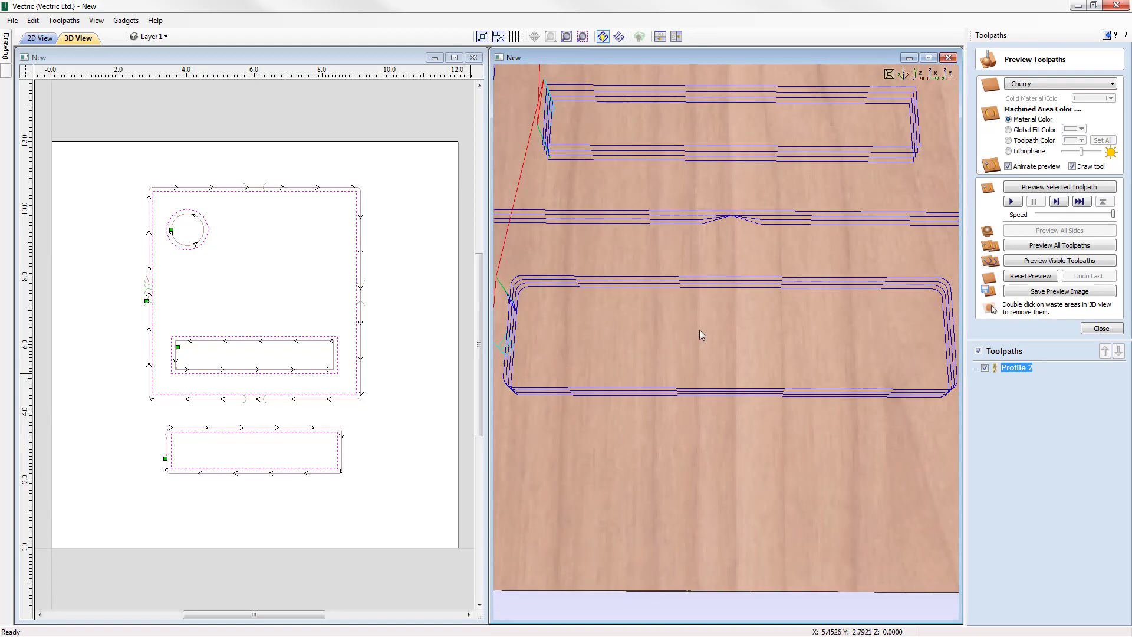
left_click_drag(700, 331, 689, 356)
scroll(693, 328, "down", 3)
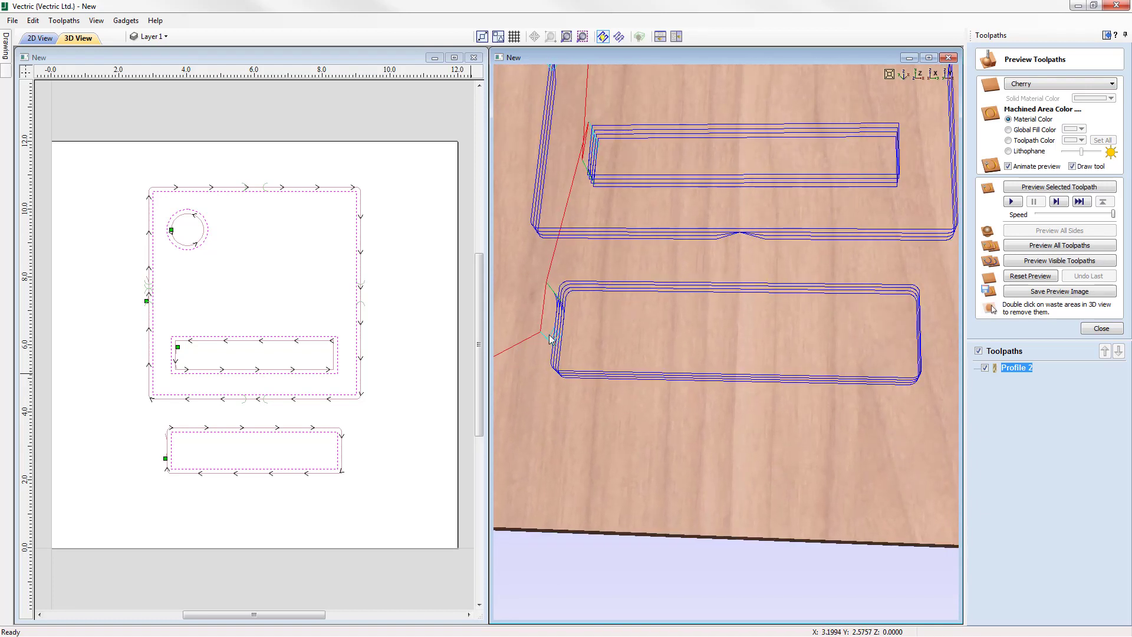
Simulate the ramped Profile 2 at reduced speed, finish at full speed, and check the cutouts from above.
left_click(1055, 214)
left_click_drag(1055, 216, 1045, 216)
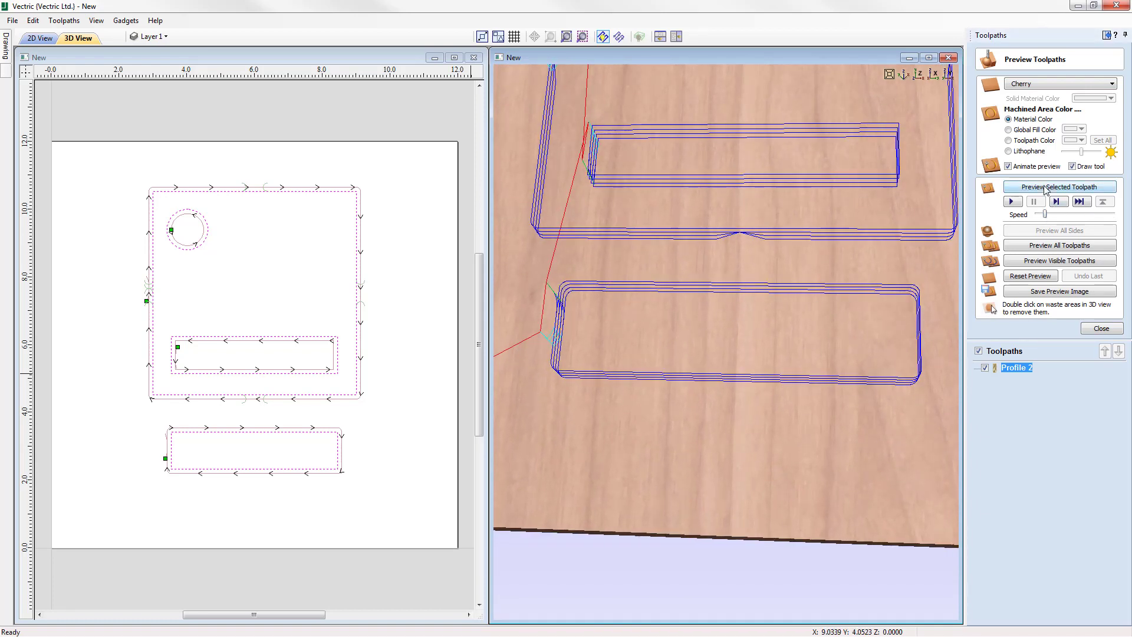
left_click(1046, 187)
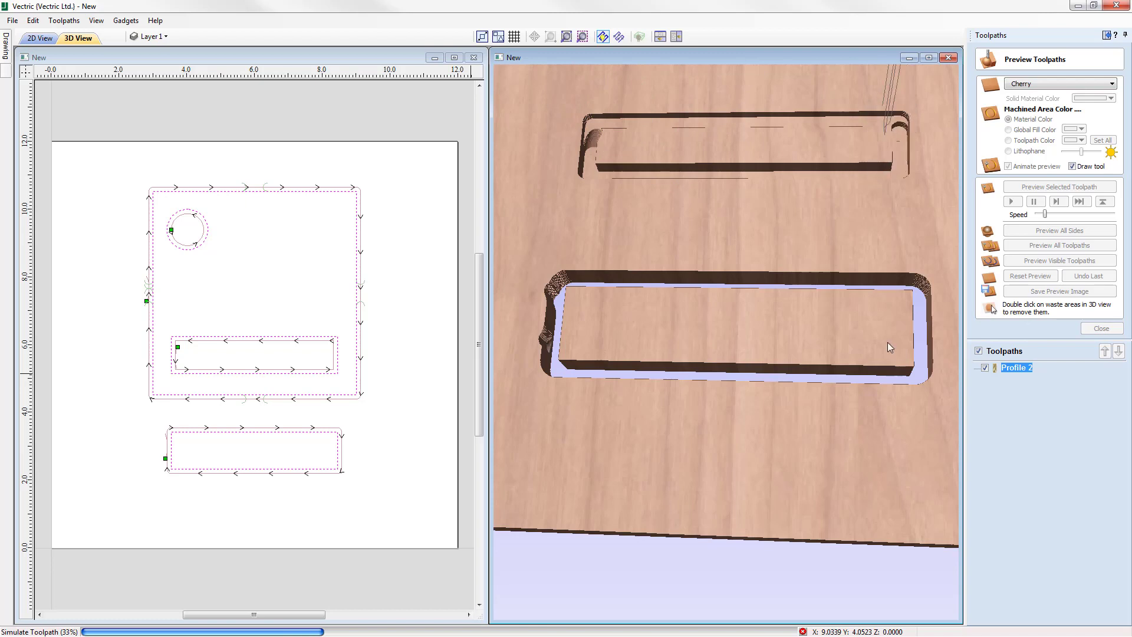
left_click_drag(1044, 214, 1113, 214)
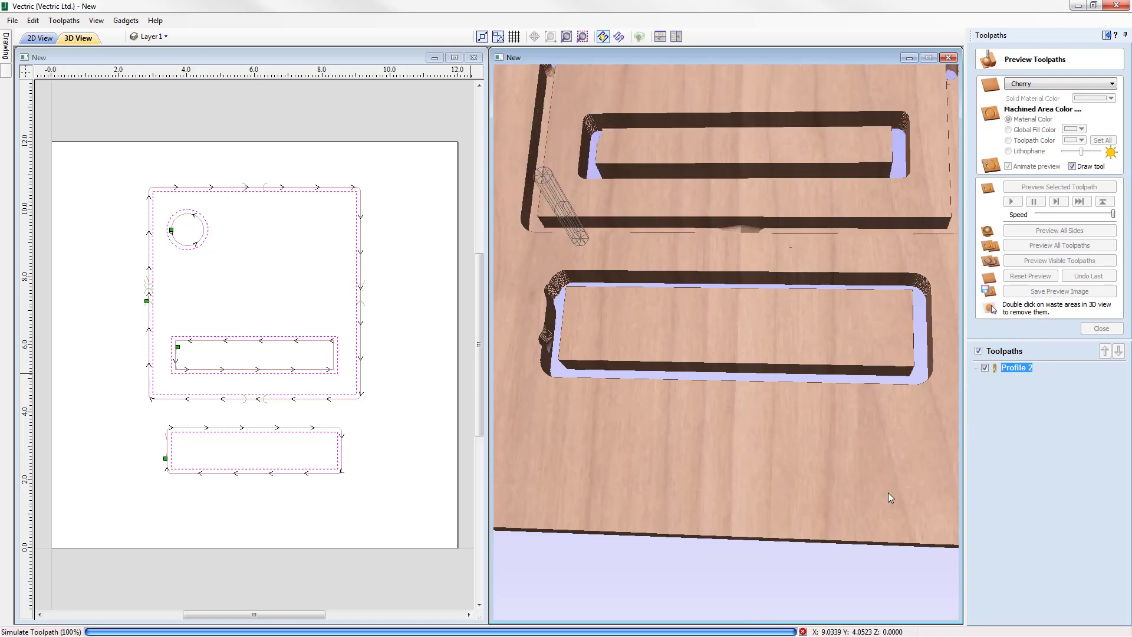
left_click(919, 74)
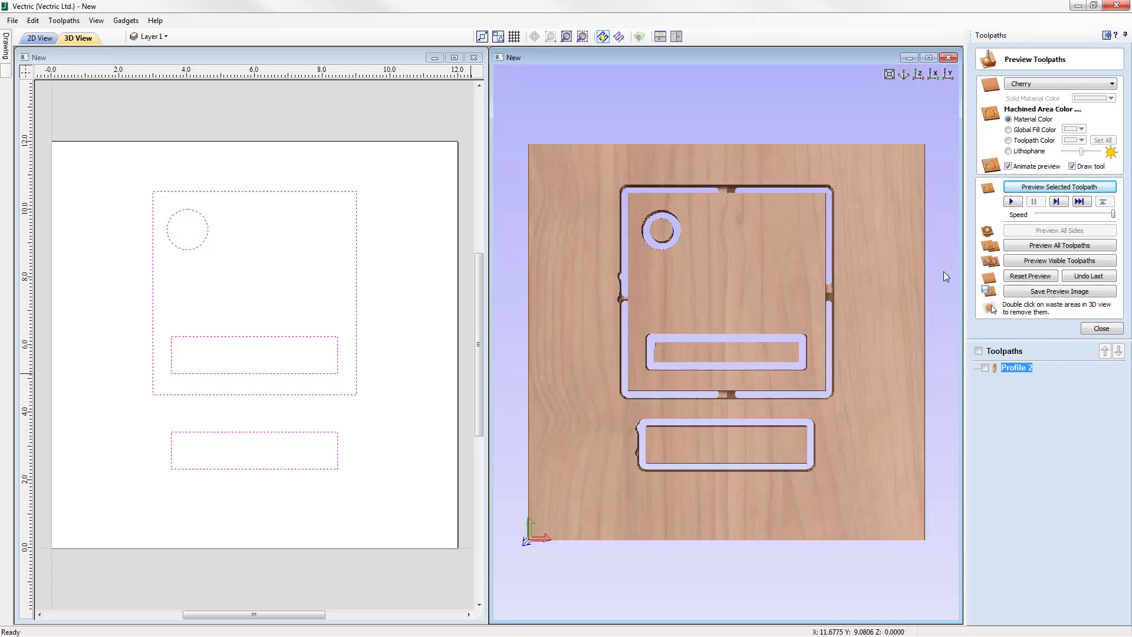
Reset the preview, reopen Profile 2, and turn off its tabs, ramps and leads.
left_click(1035, 277)
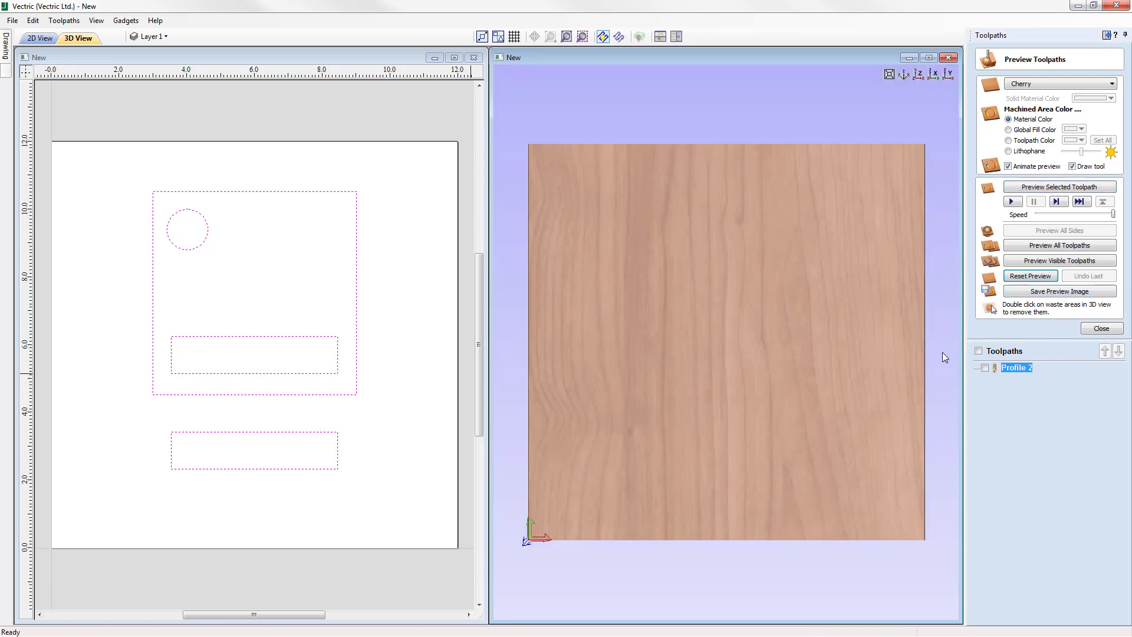
left_click(1102, 328)
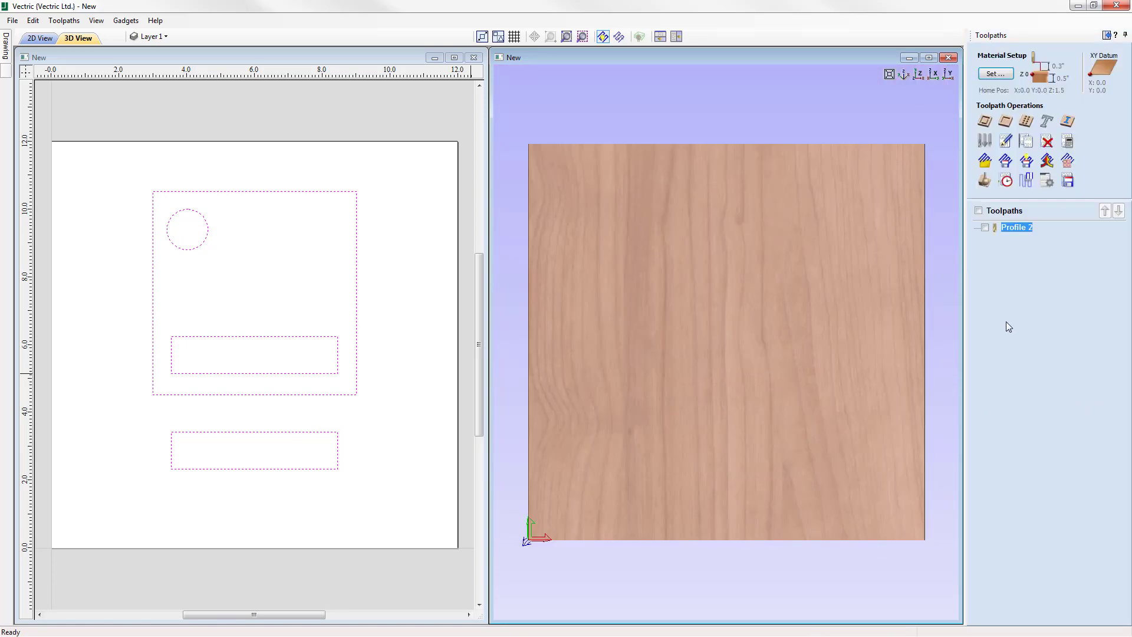
double_click(1015, 228)
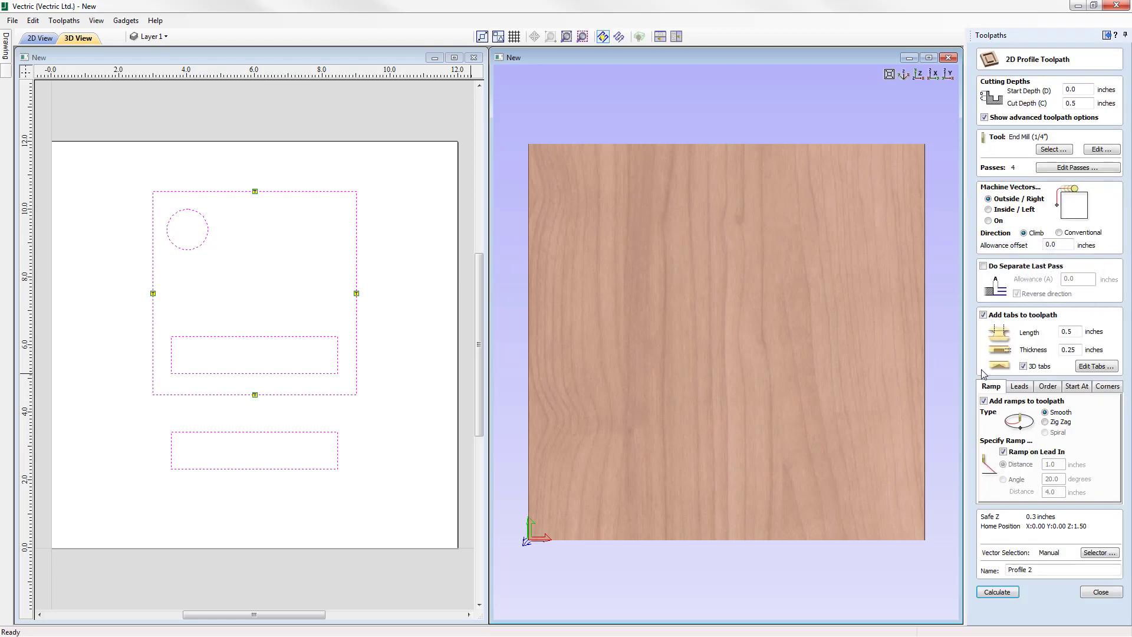
left_click(983, 314)
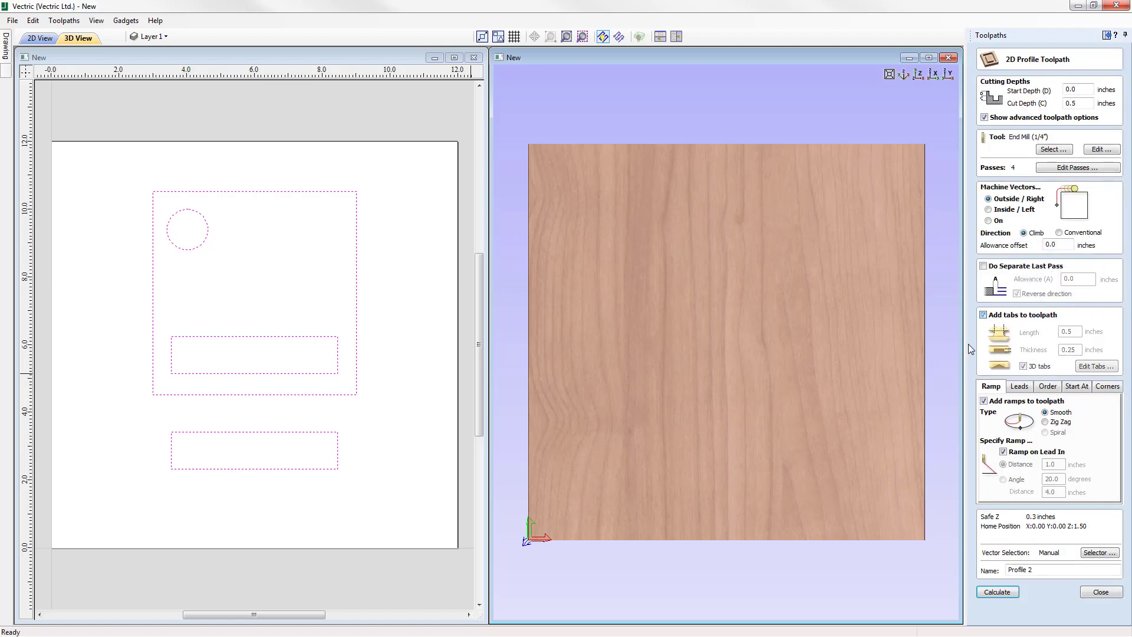
left_click(984, 401)
left_click(1020, 386)
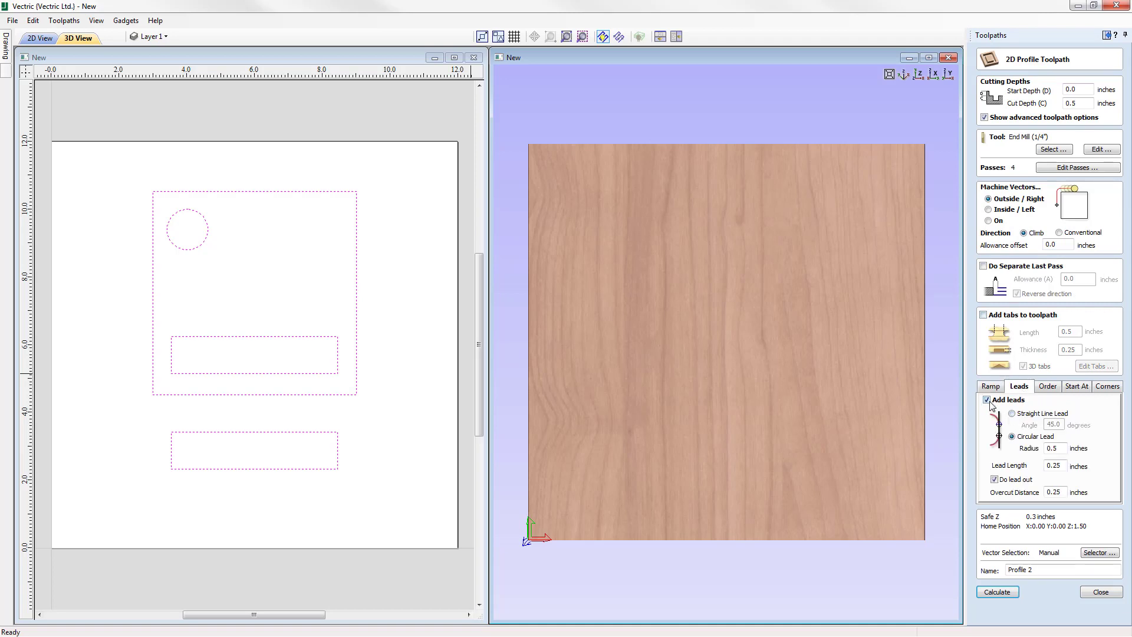
left_click(987, 401)
Set the machining order to use only Vector Selection Order, with Left to Right, Bottom to Top and Grid turned off.
left_click(1049, 387)
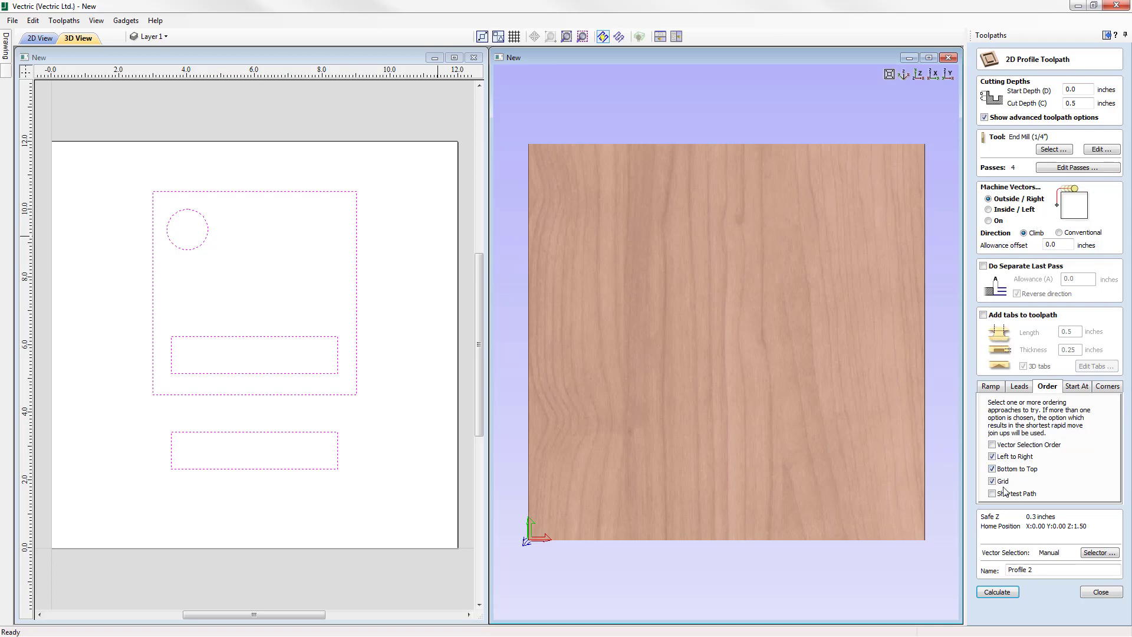
left_click(993, 469)
left_click(992, 481)
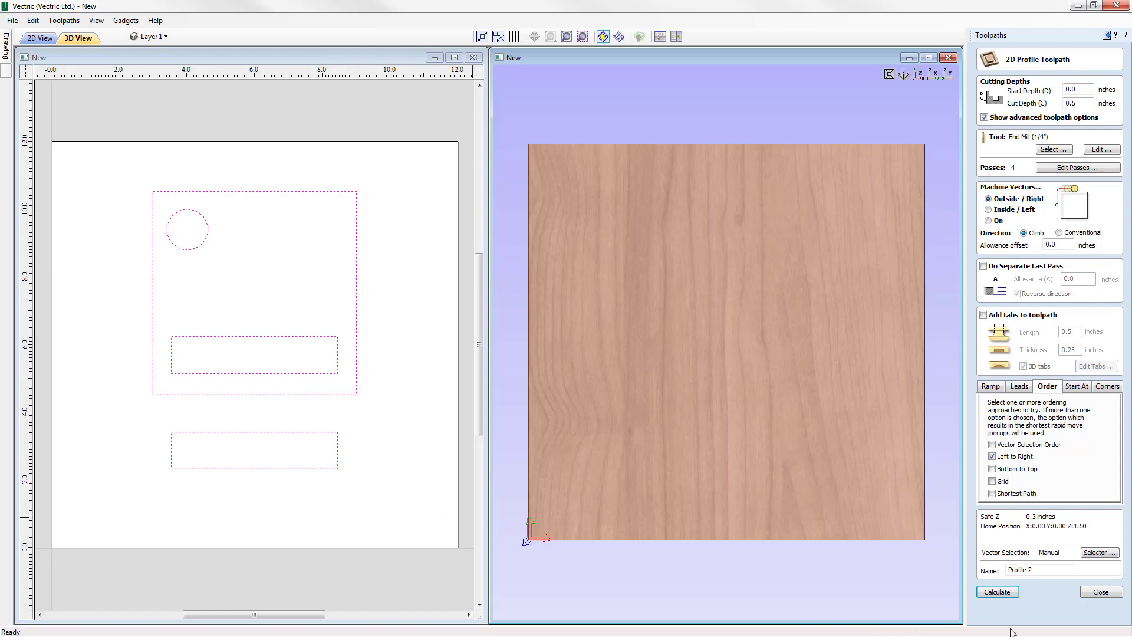
left_click(1006, 457)
left_click(1009, 469)
left_click(1000, 456)
left_click(1002, 483)
left_click(991, 457)
left_click(991, 468)
left_click(992, 481)
left_click(992, 444)
Reselect the lower rectangle, inner slot, circle and outer square in that order, and recalculate Profile 2.
left_click(368, 499)
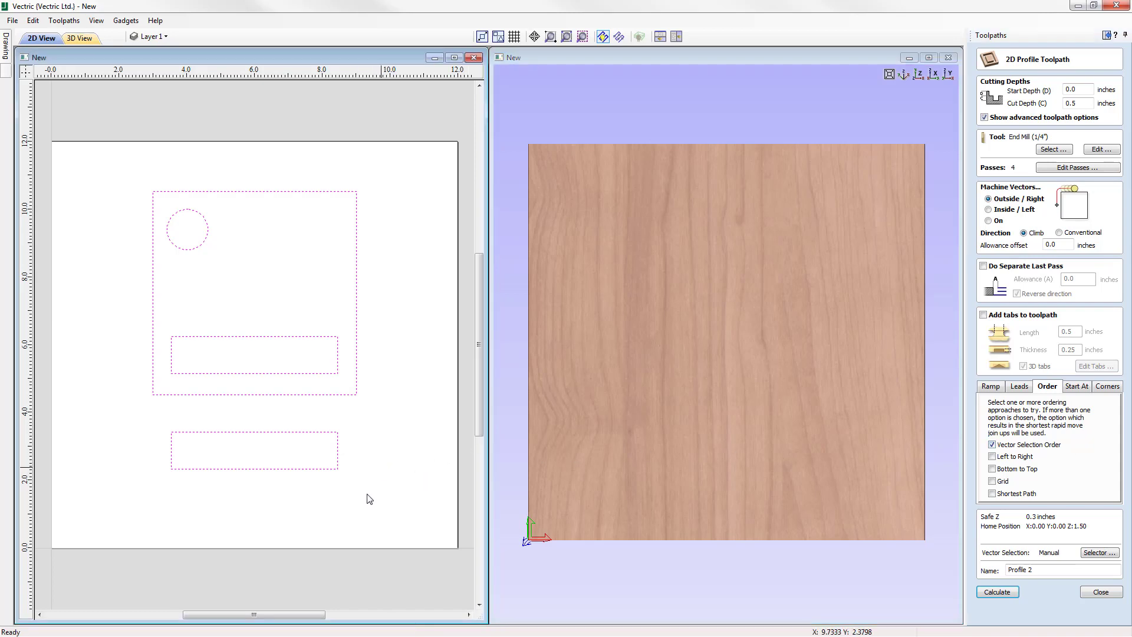
left_click(337, 469)
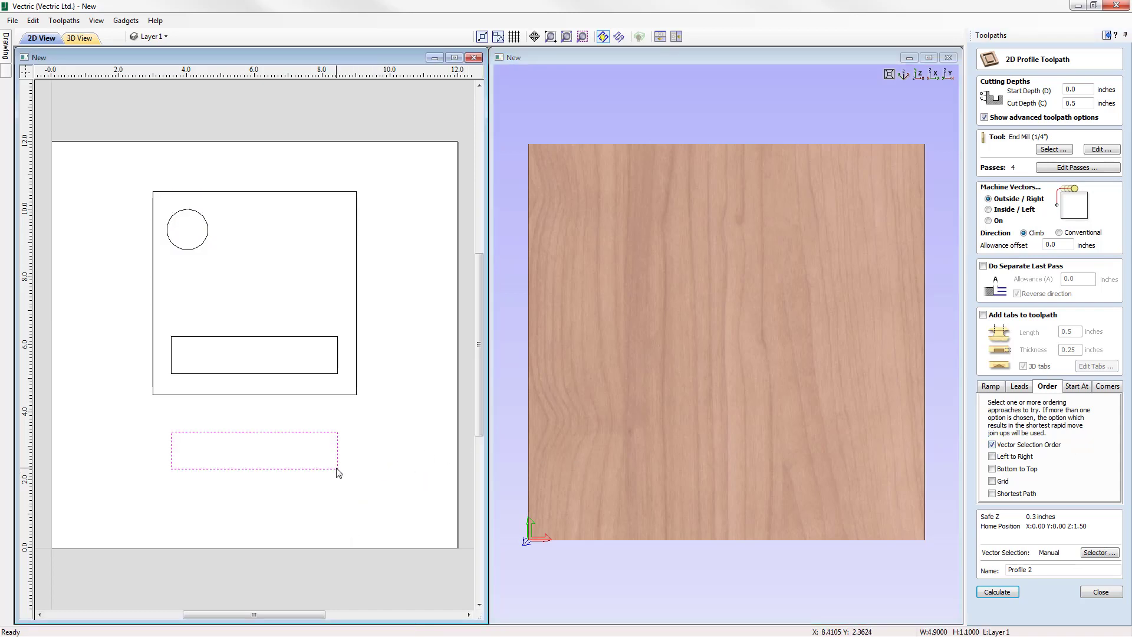
left_click(276, 337, "shift")
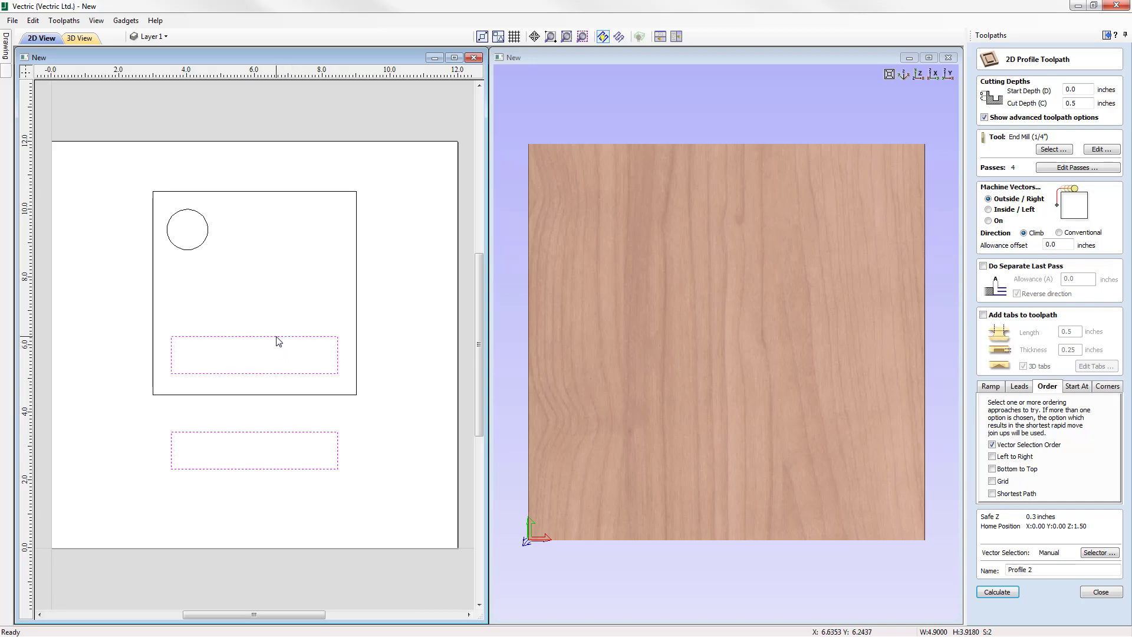
left_click(205, 242, "shift")
left_click(261, 192, "shift")
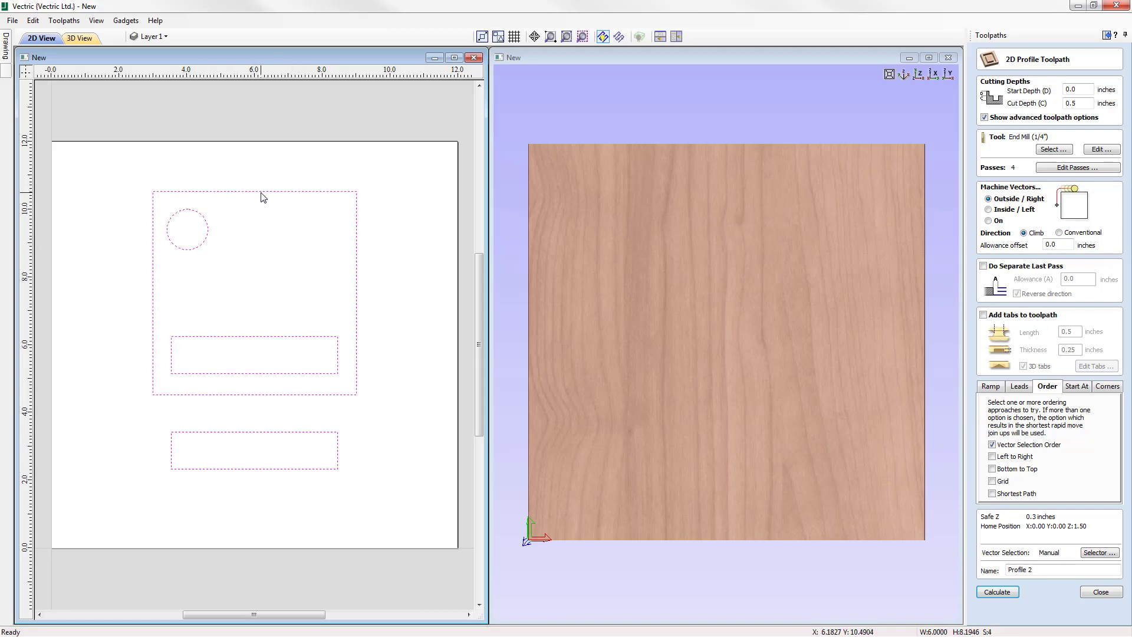
left_click(1003, 592)
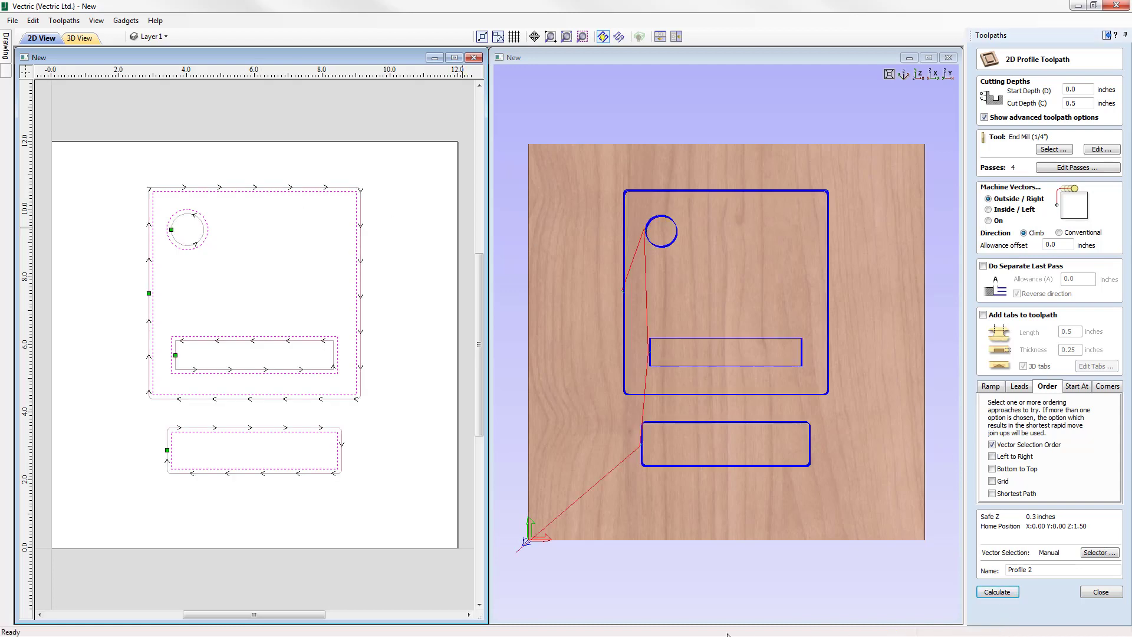
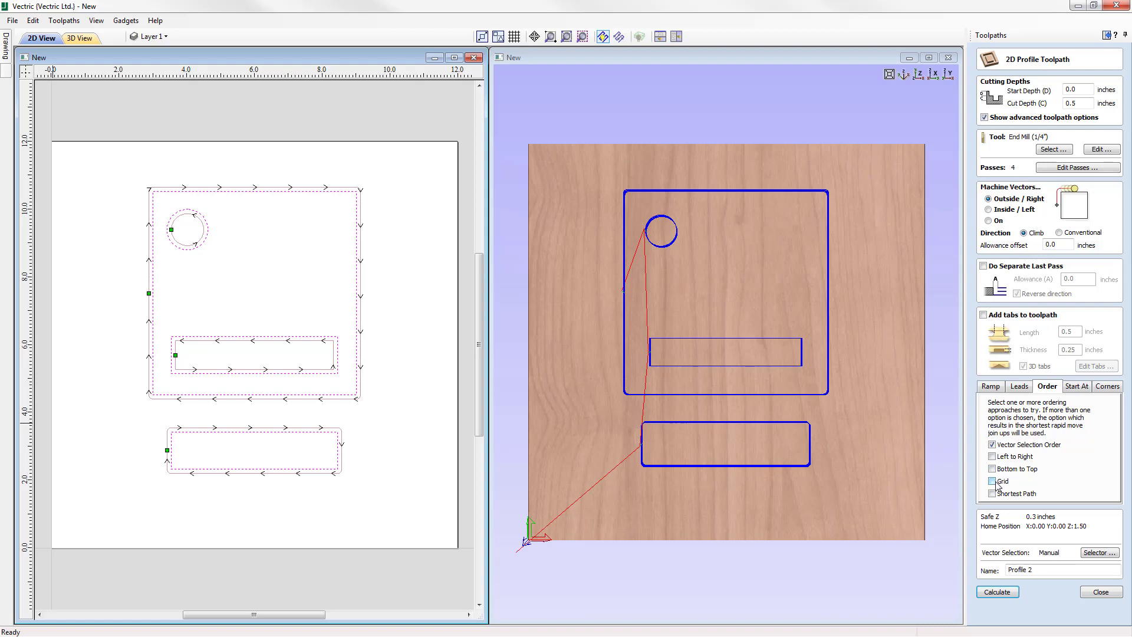
Enable Shortest Path ordering and recalculate Profile 2 with start points moved closest to the top-left corner of each vector's bounding box.
left_click(1011, 497)
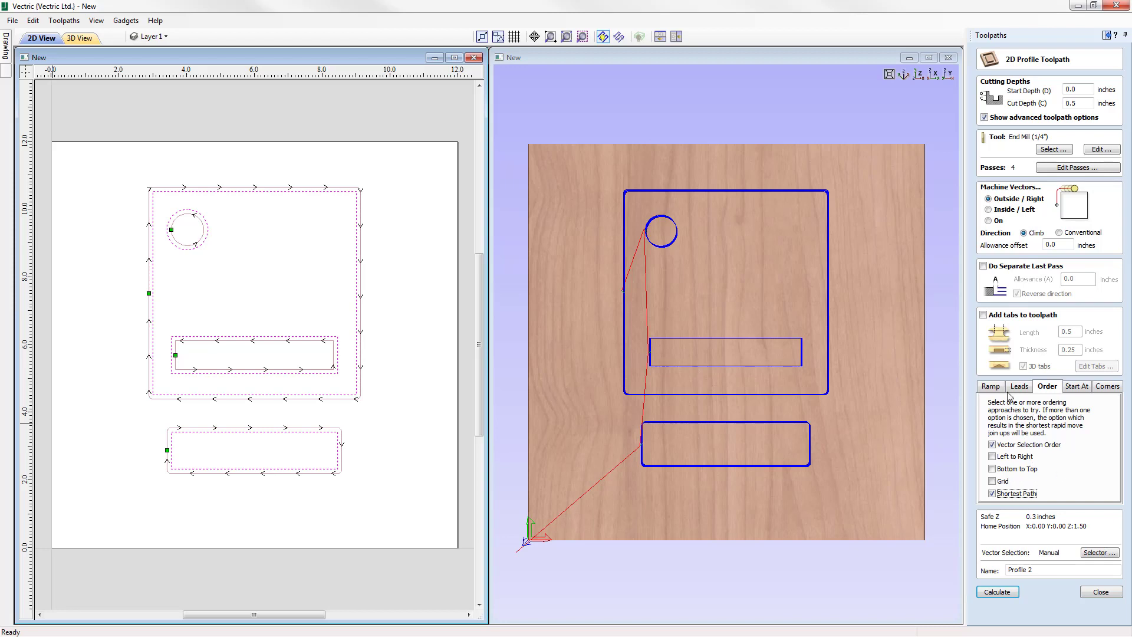
left_click(1077, 387)
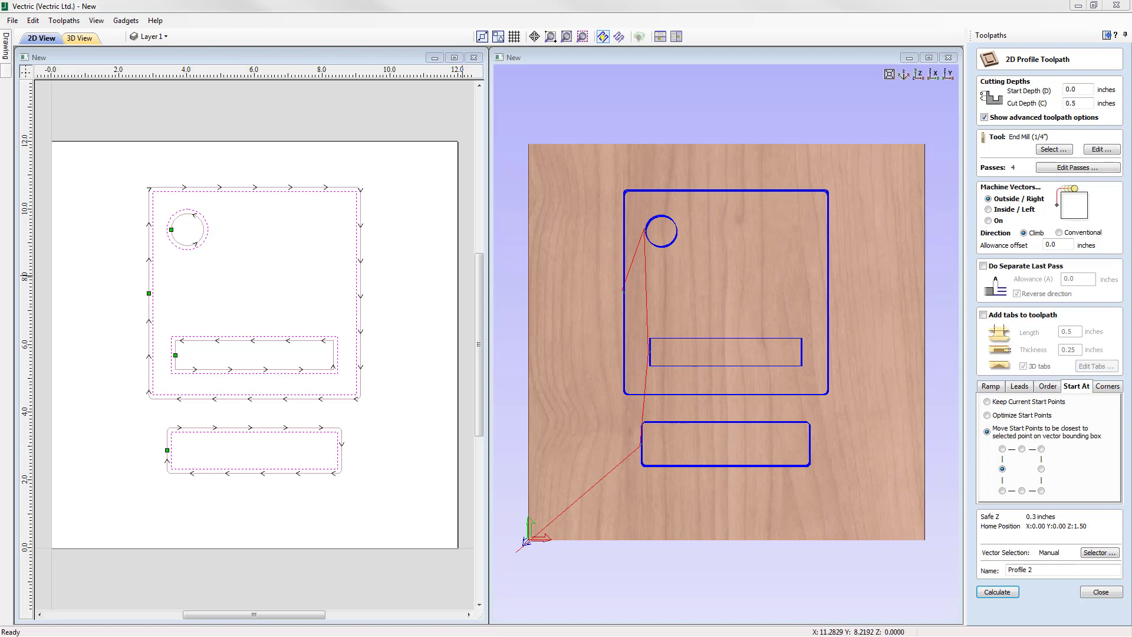
left_click(1010, 416)
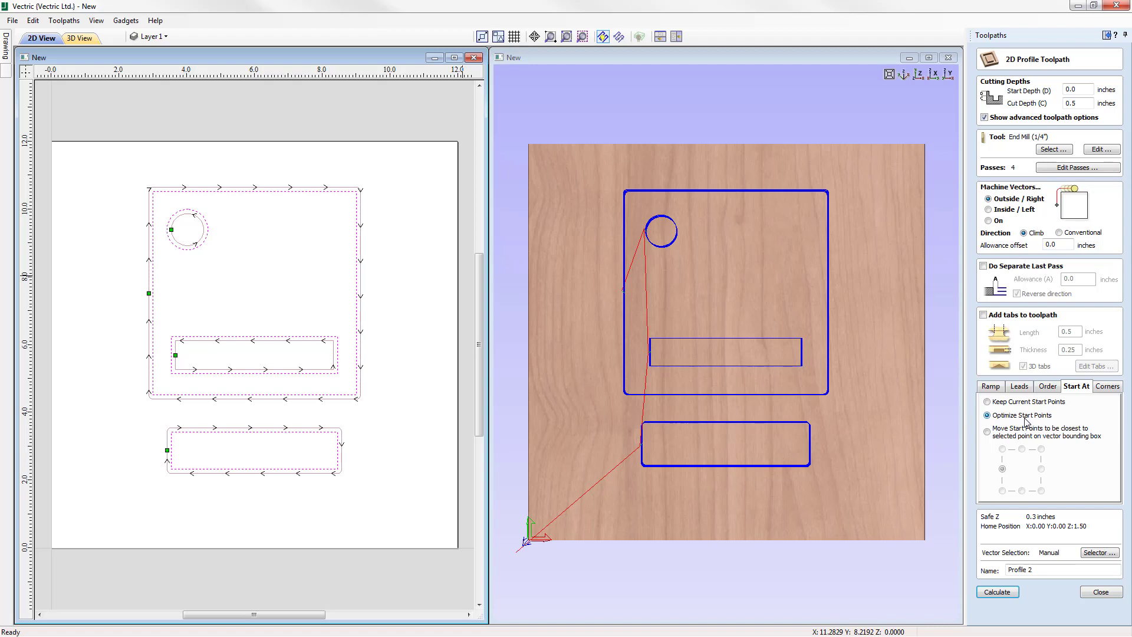
left_click(999, 435)
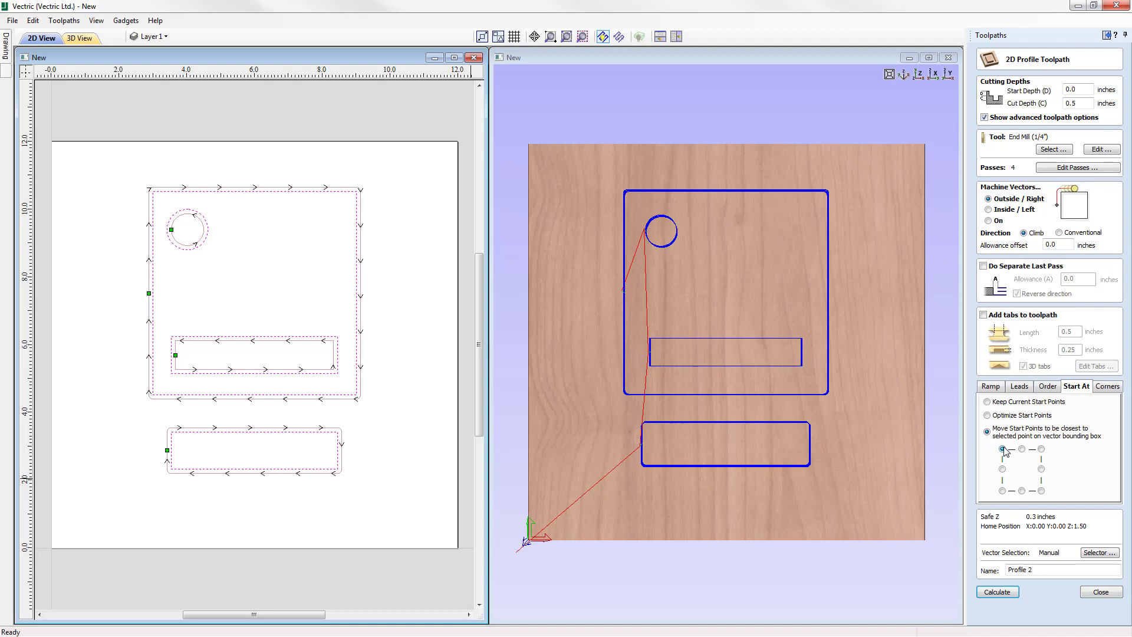
left_click(997, 592)
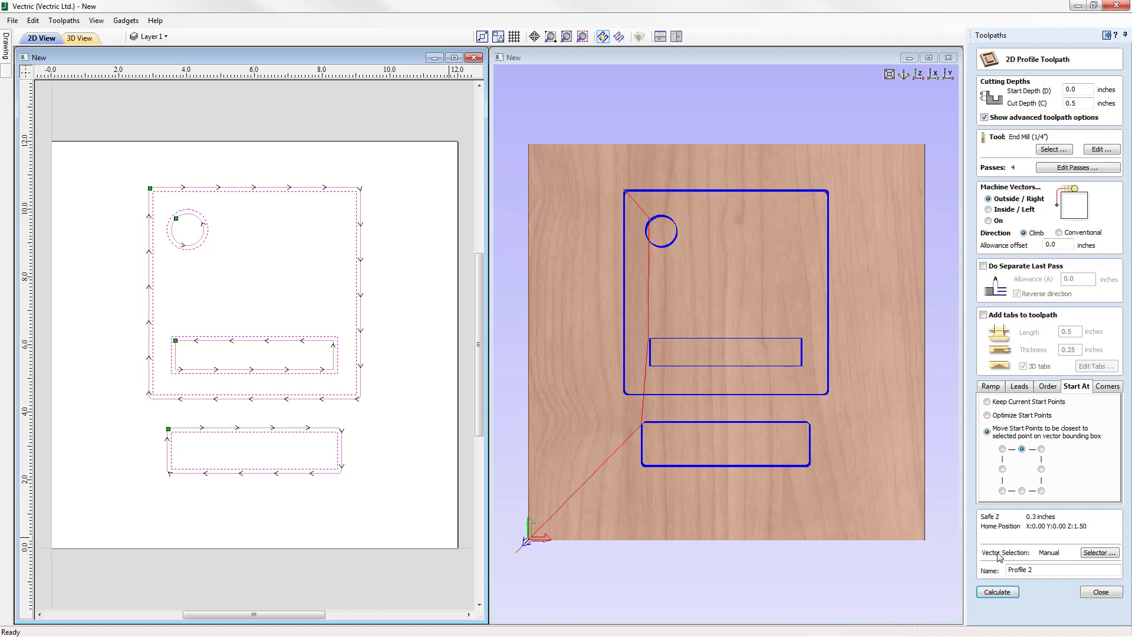
Recalculate Profile 2 with start points closest to the top-middle of each vector's bounding box, view its corner options and close the toolpath form.
left_click(1005, 596)
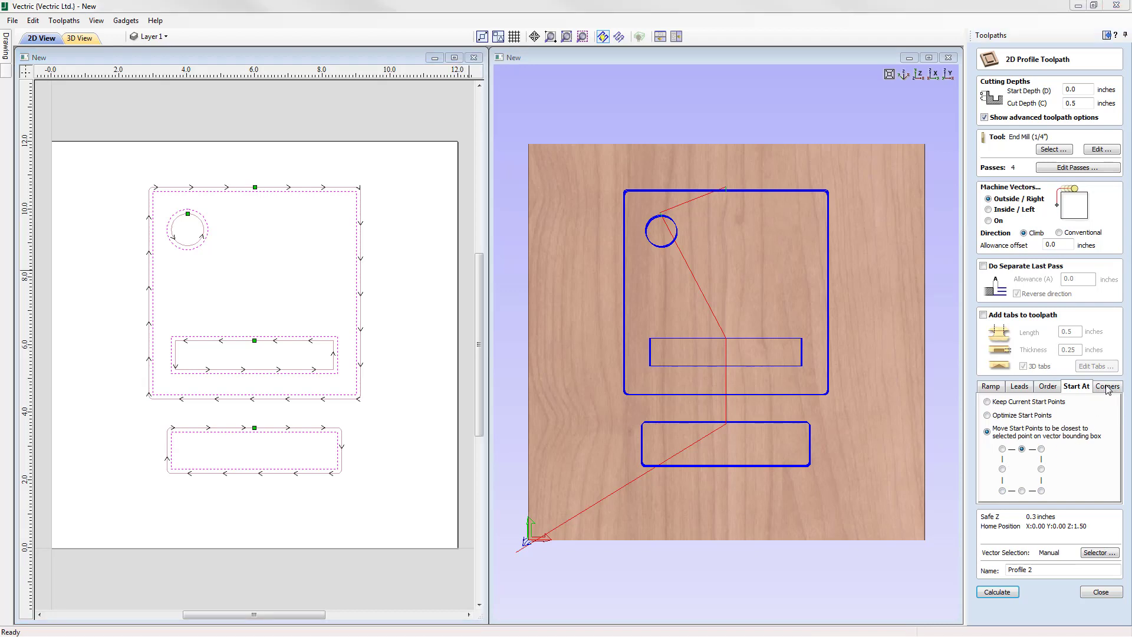
left_click(1108, 388)
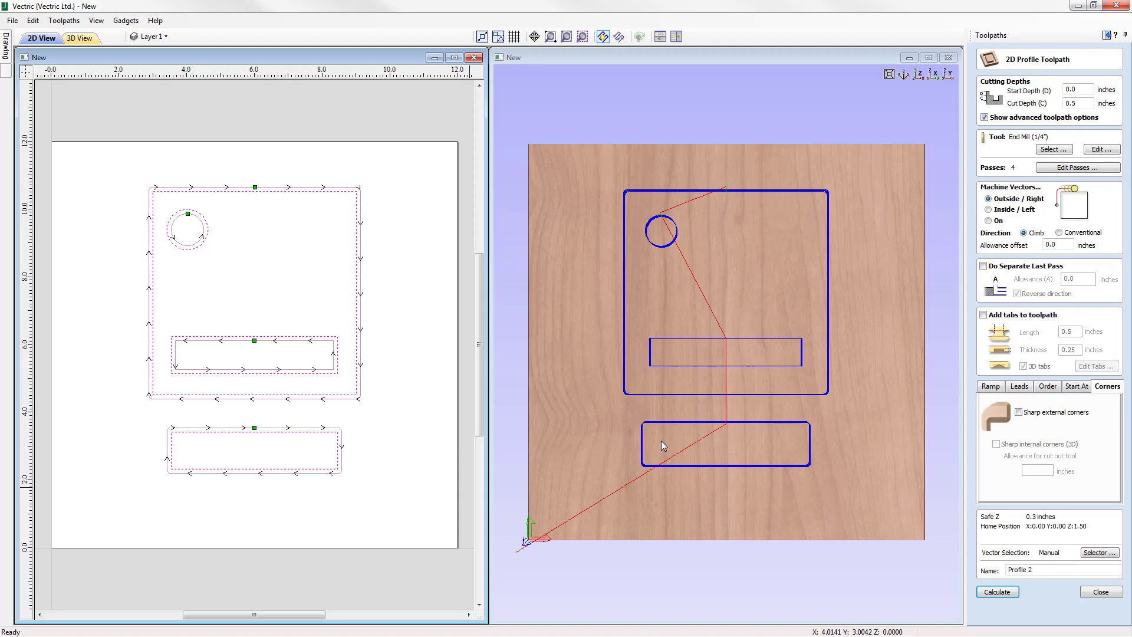
left_click(1100, 592)
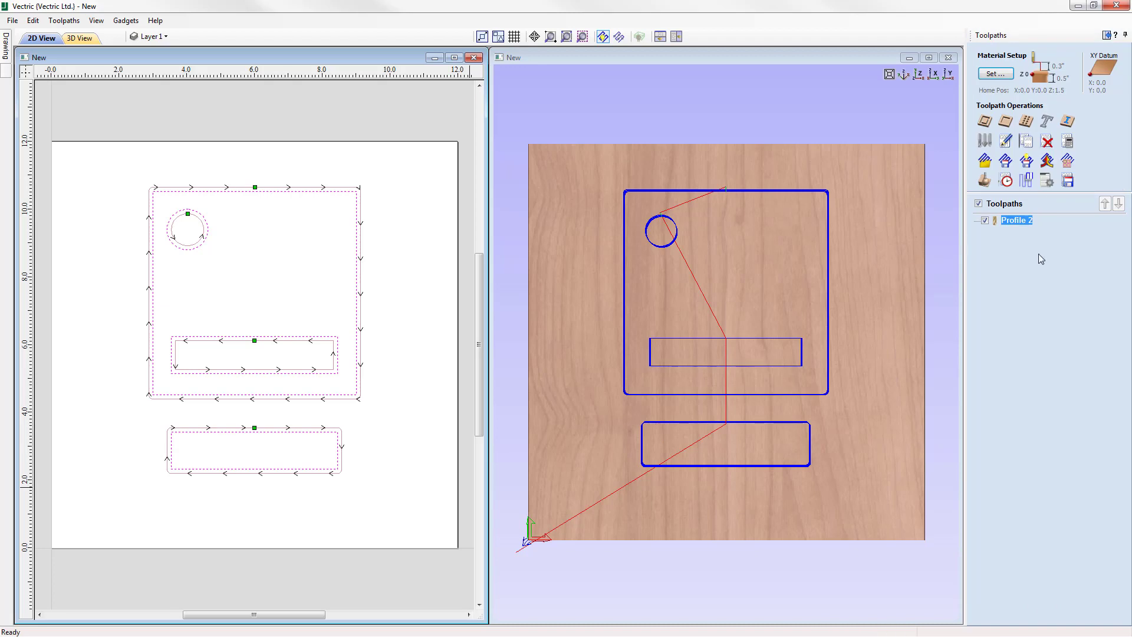
Delete the Profile 2 toolpath, maximise the 2D view and delete all four vectors from the board.
left_click(1047, 142)
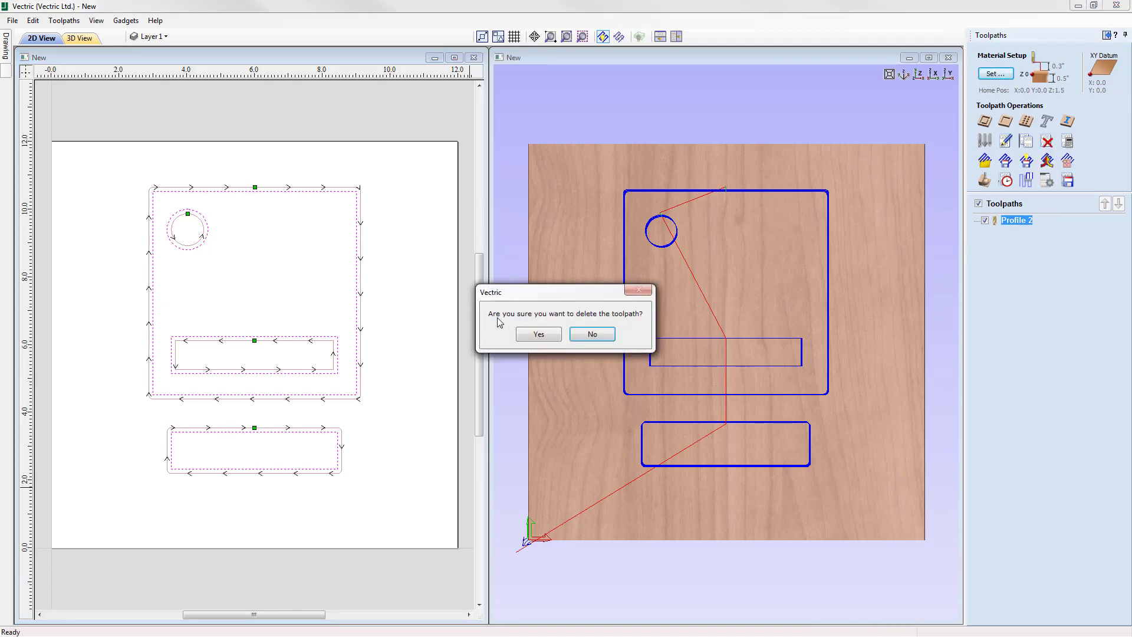
left_click(537, 334)
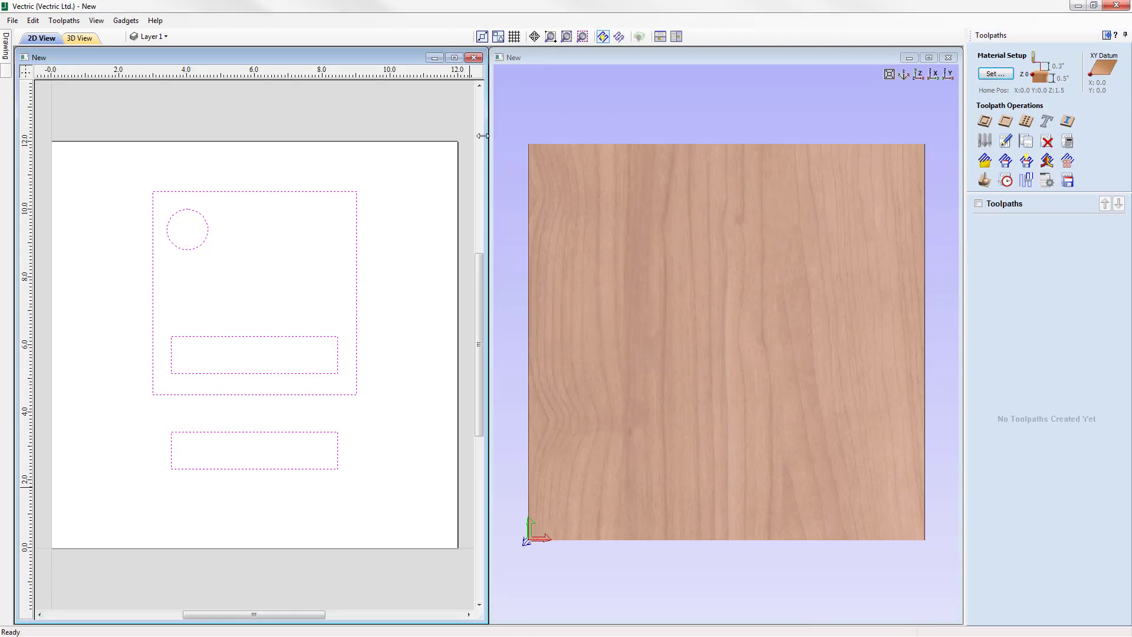
left_click(454, 57)
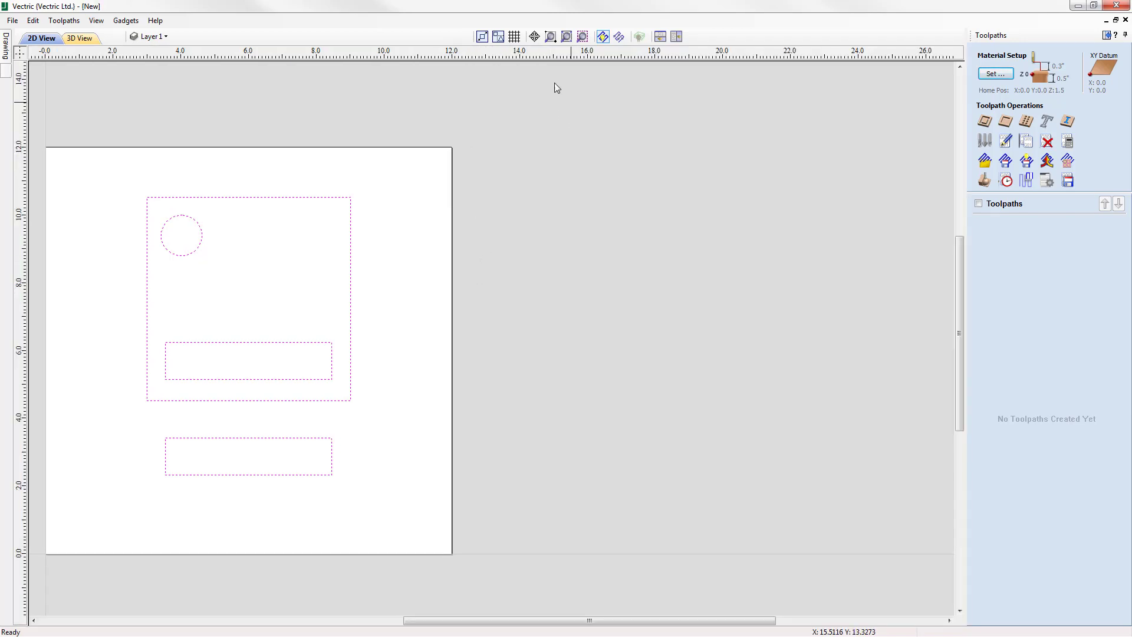
left_click(566, 36)
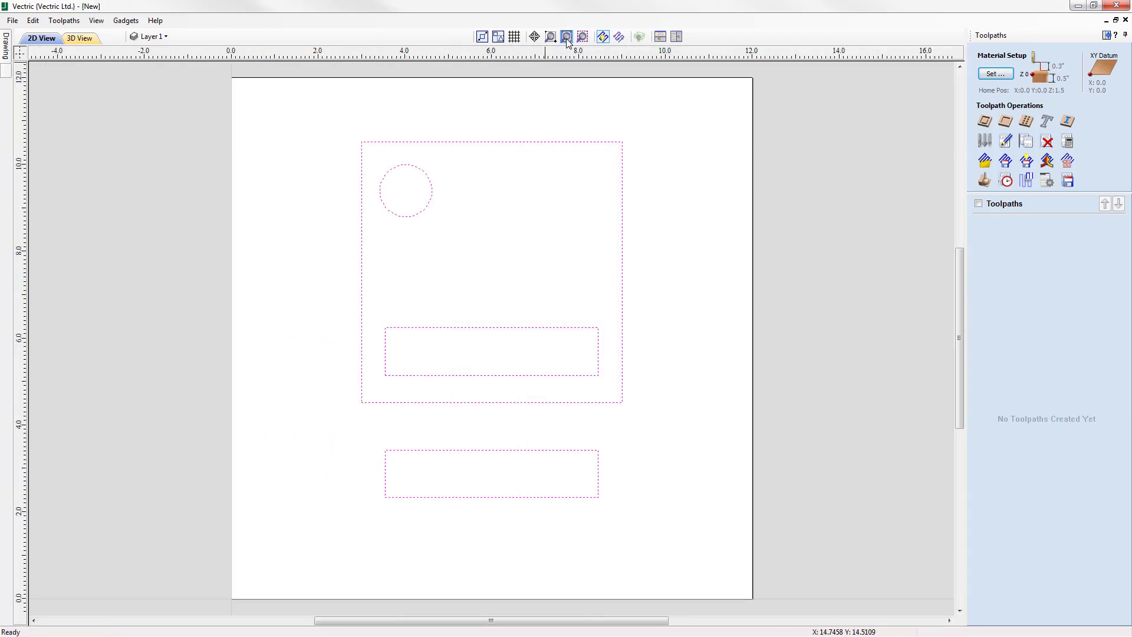
left_click(1107, 36)
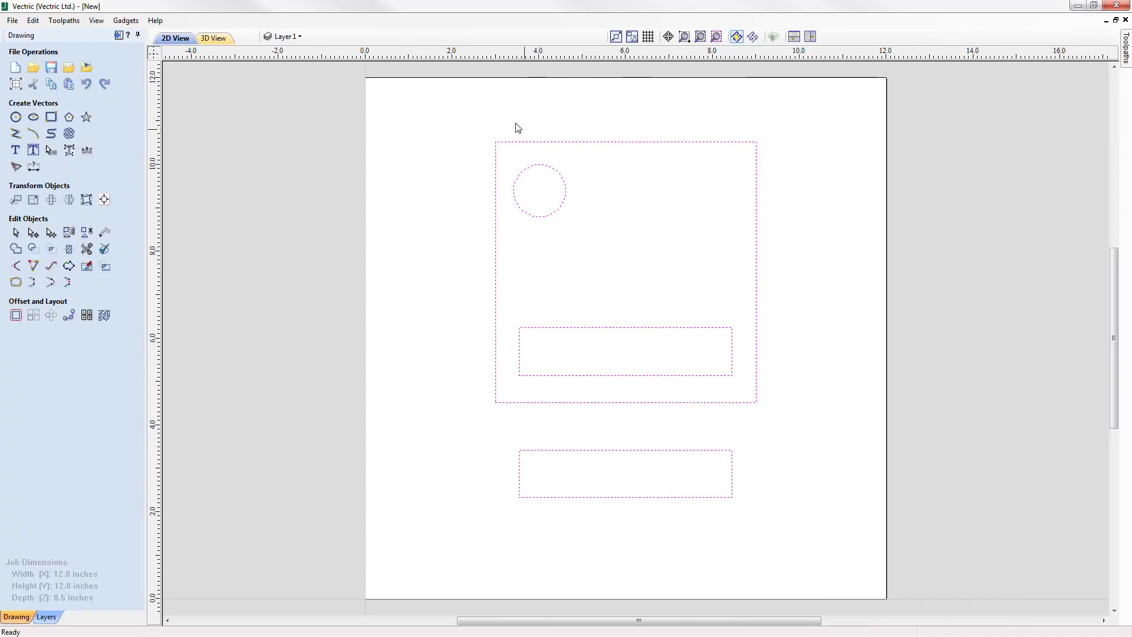
left_click(512, 143)
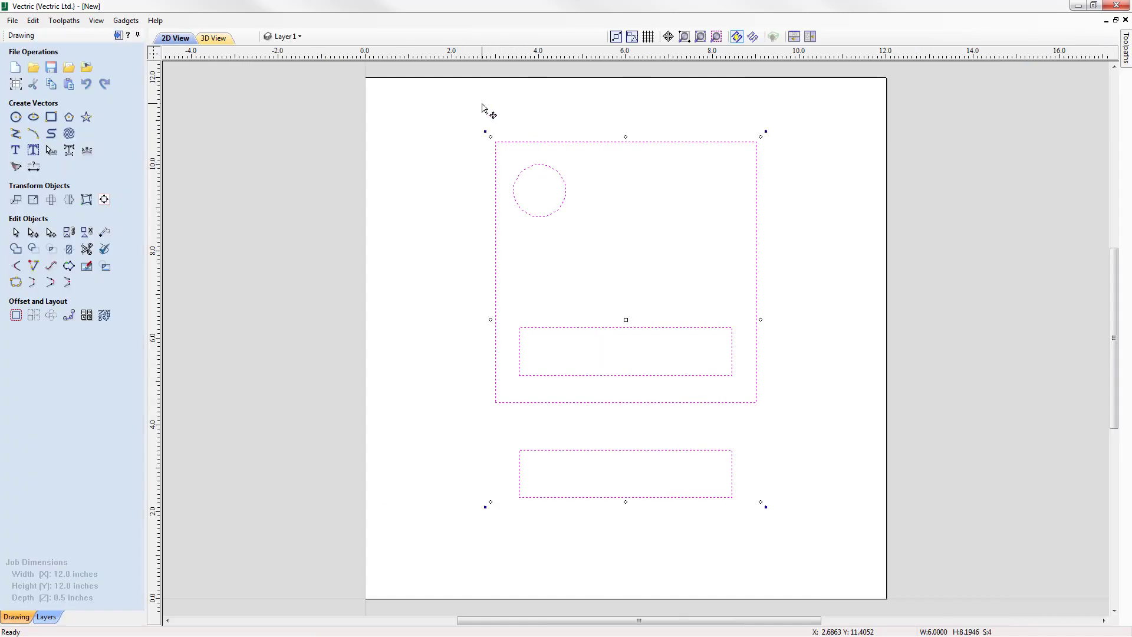
key("Delete")
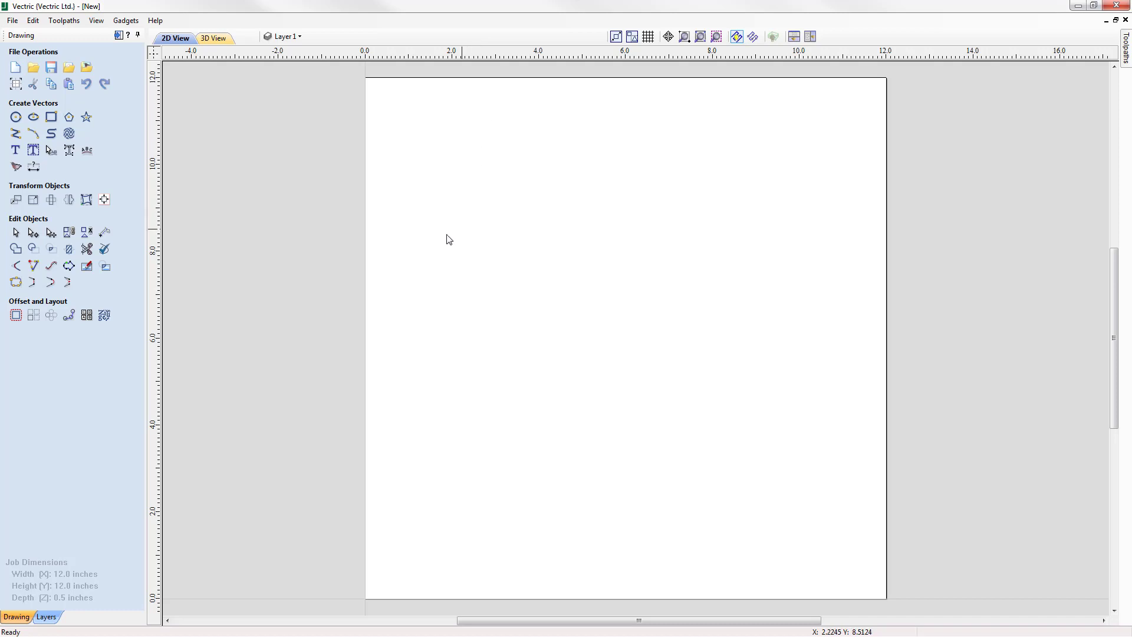
Create the text "E" in Times New Roman near the middle of the board.
left_click(16, 152)
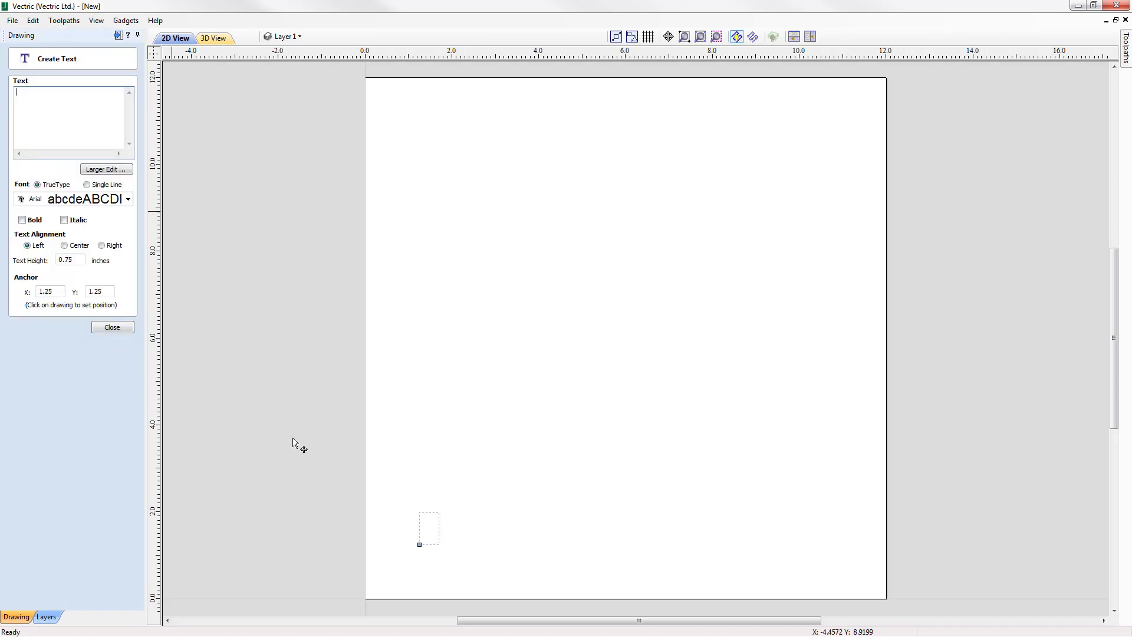
left_click(624, 329)
left_click(76, 200)
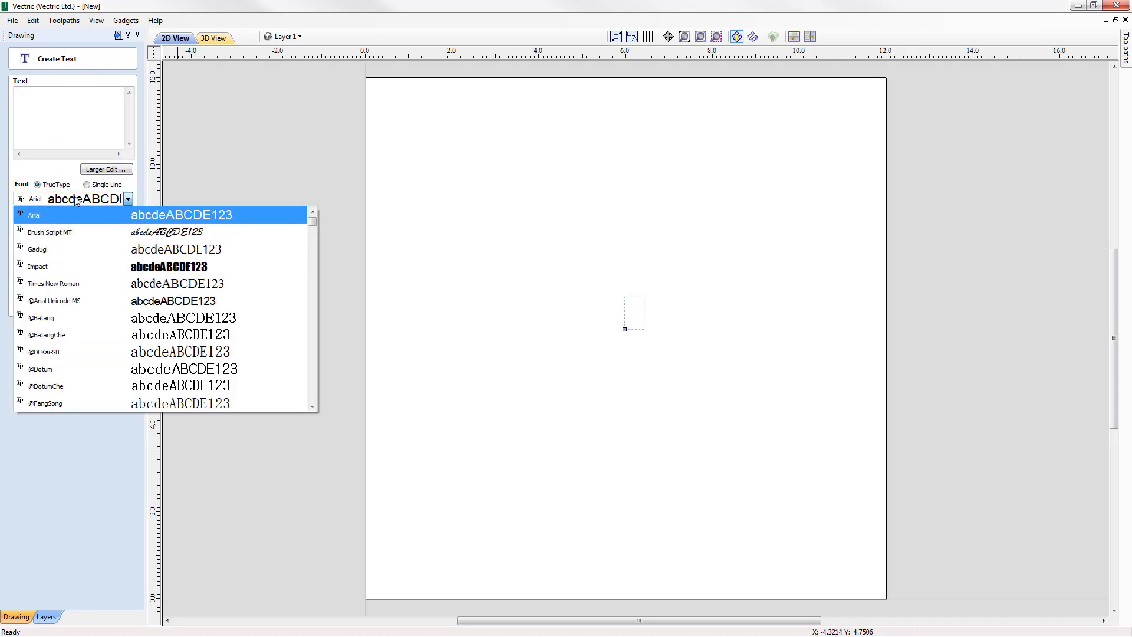
left_click(70, 283)
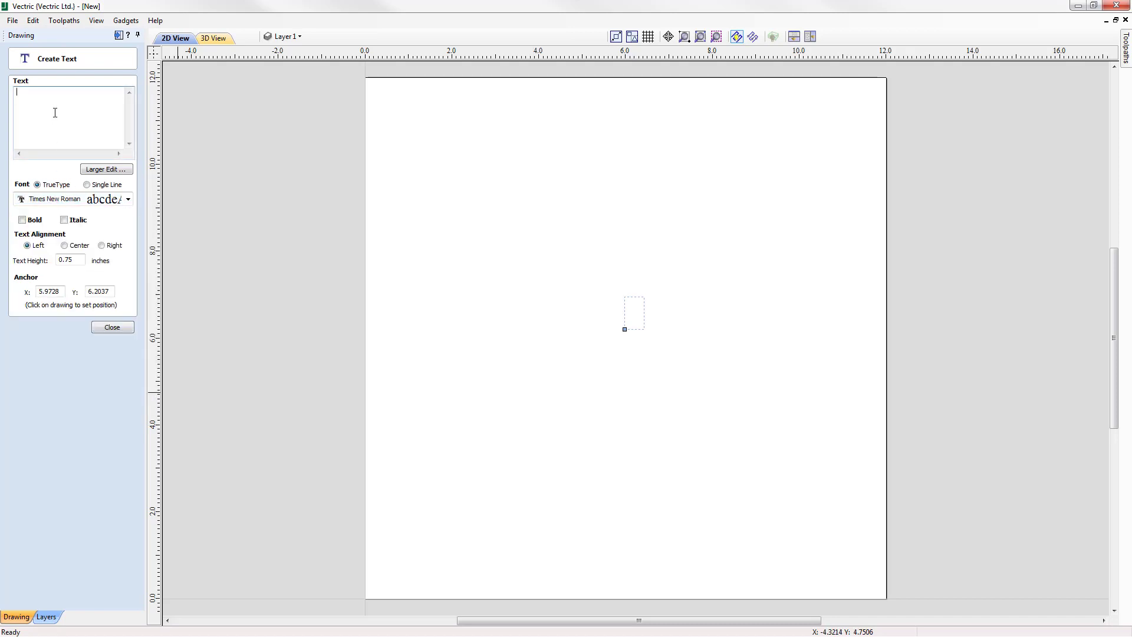
type("E")
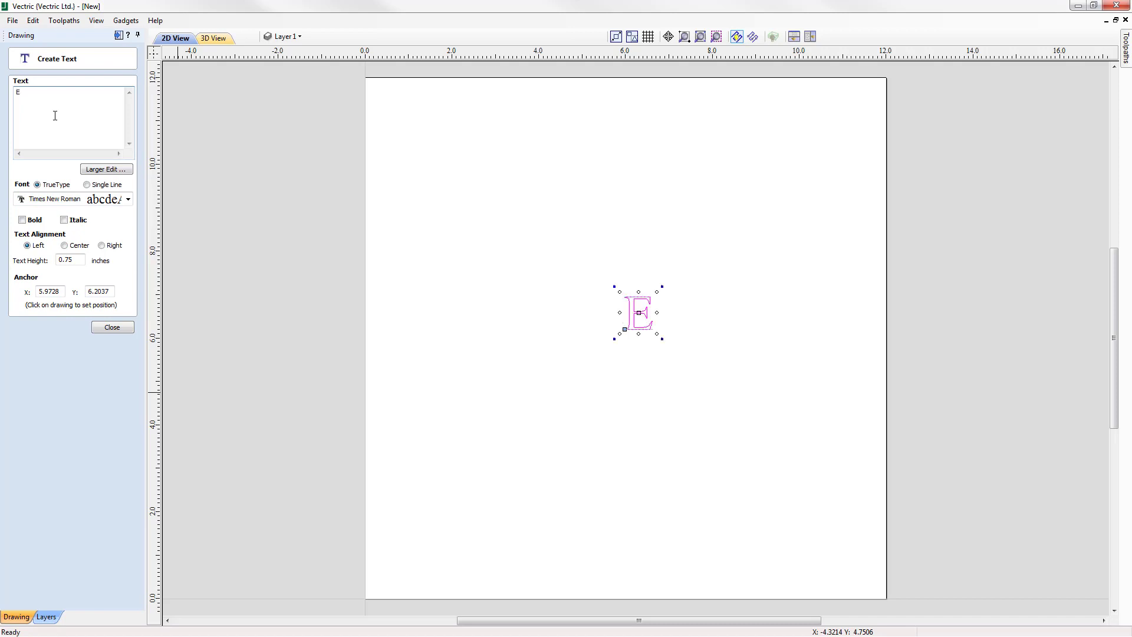
left_click(125, 326)
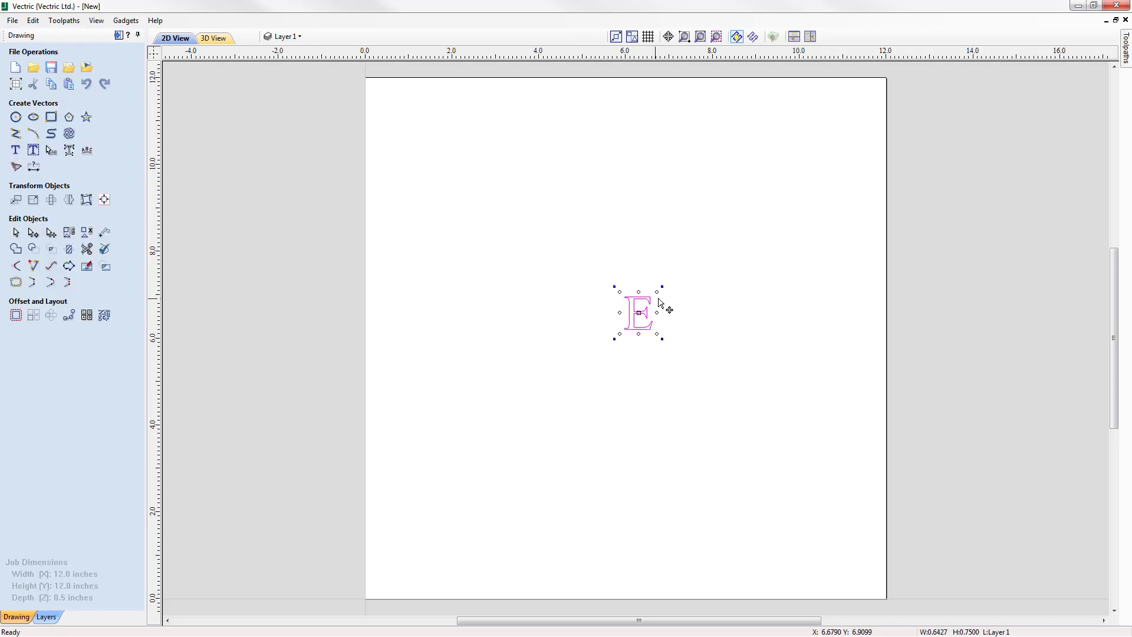
Enlarge the letter E to about 8.24 by 9.61 inches and move it to roughly the centre of the board.
left_click_drag(662, 287, 817, 125)
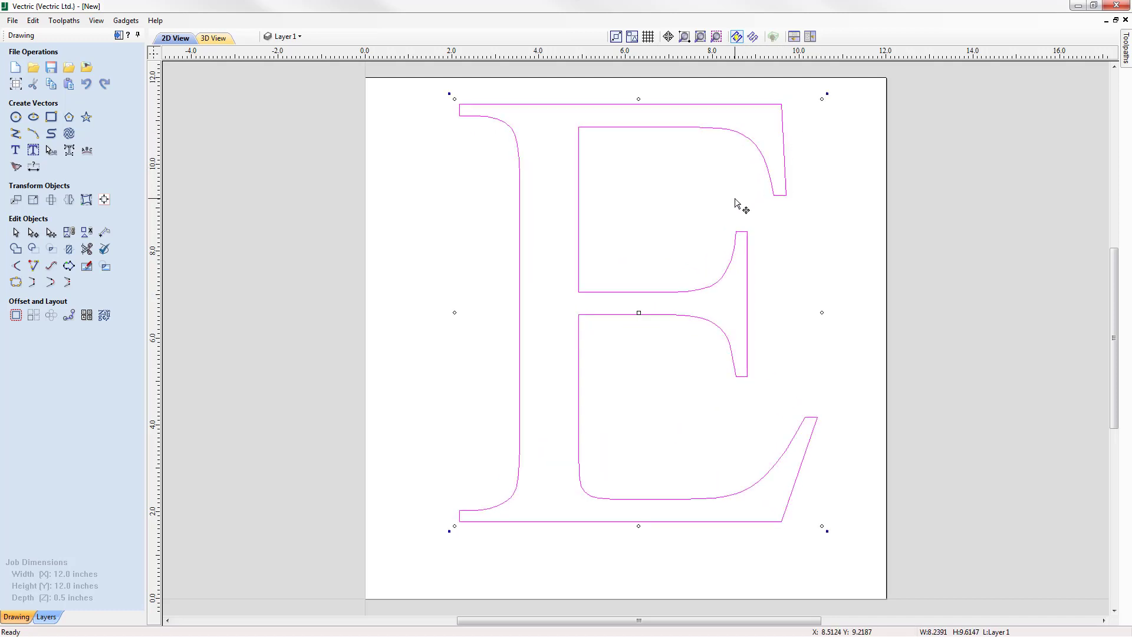
left_click_drag(736, 202, 737, 240)
left_click(395, 436)
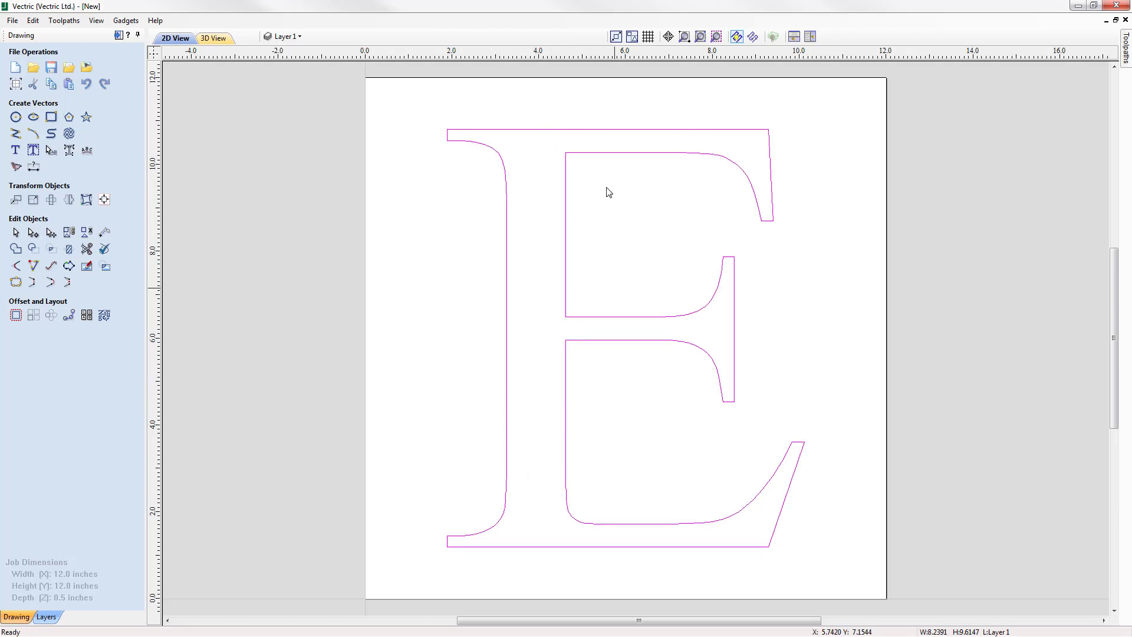
Calculate and preview an outside 2D profile toolpath around the E, cut 0.25 inches deep with the V-Bit (90.0° - 1/2").
left_click(118, 35)
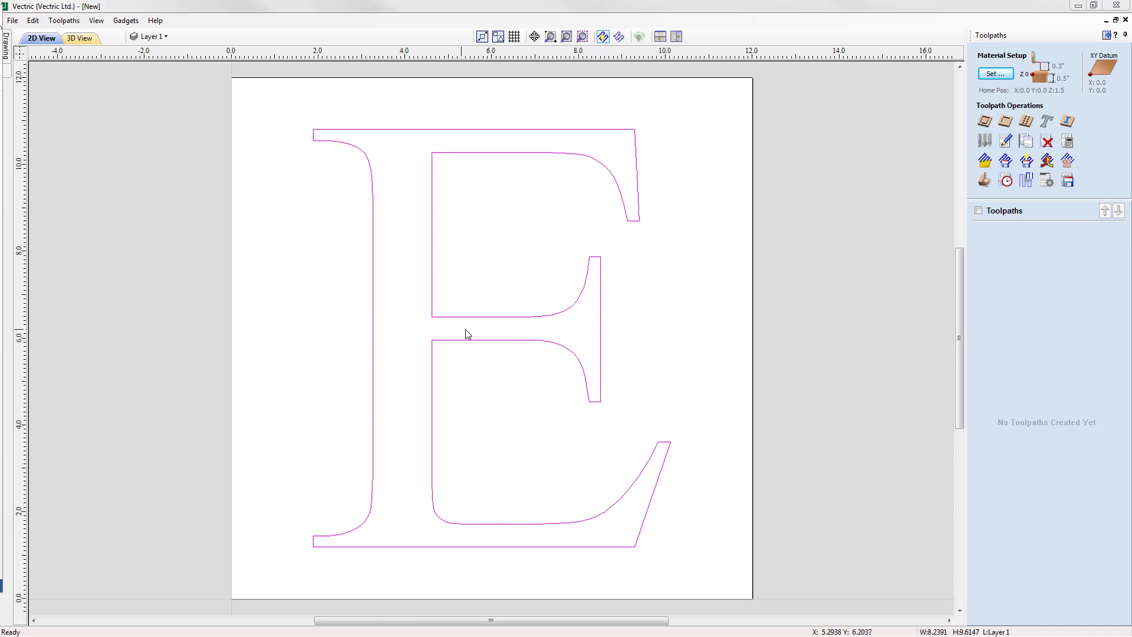
left_click(983, 122)
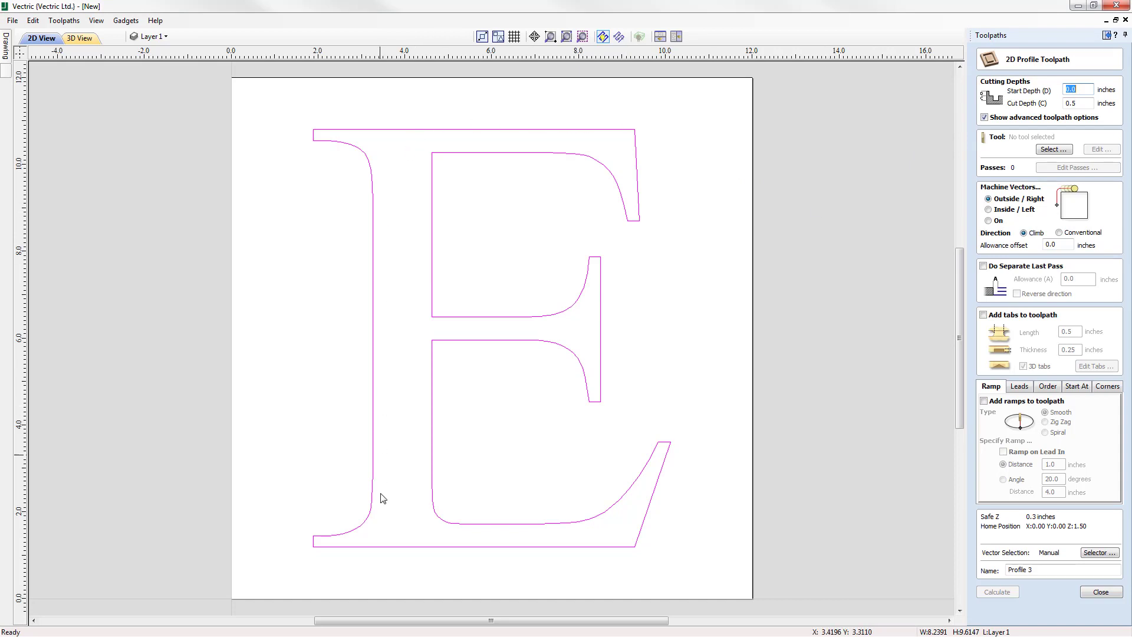
left_click(1075, 104)
left_click(1053, 149)
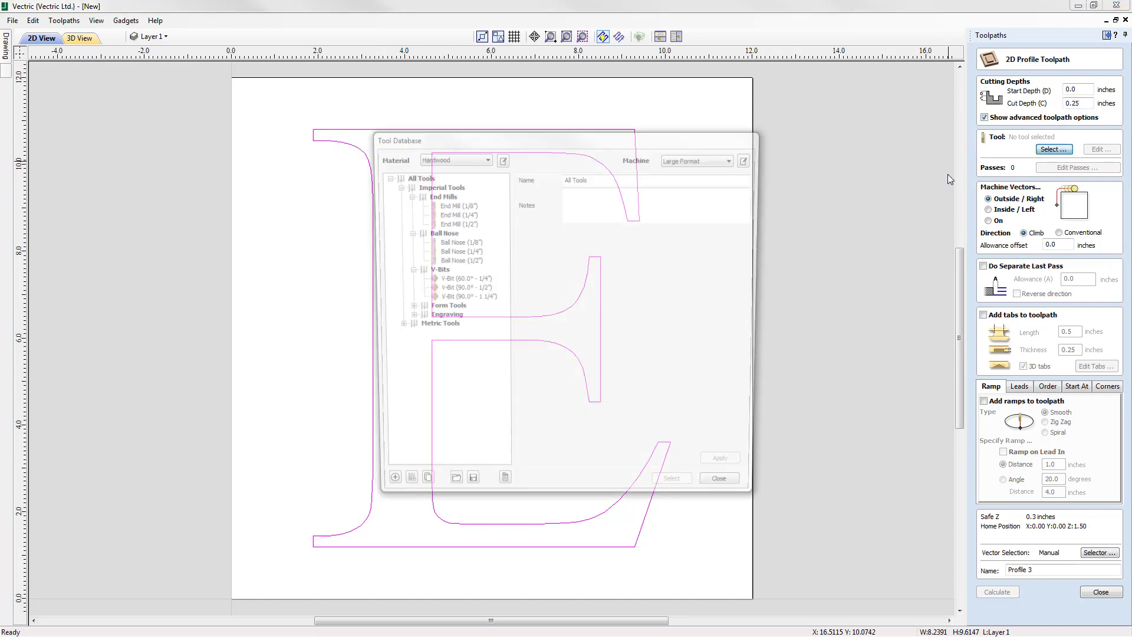
left_click(460, 290)
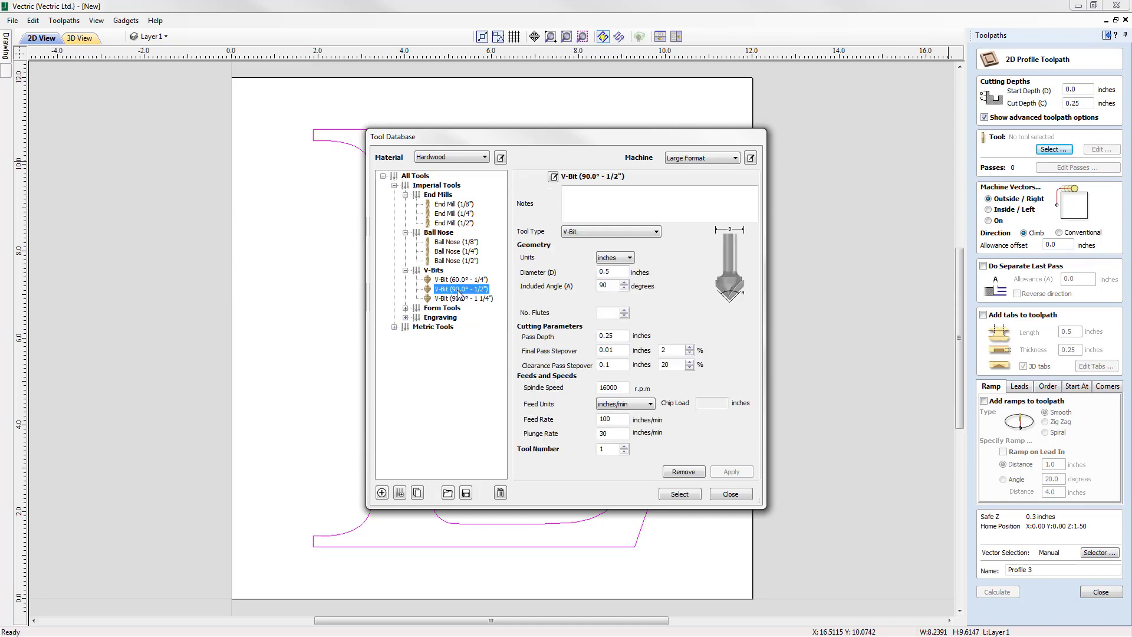
left_click(678, 494)
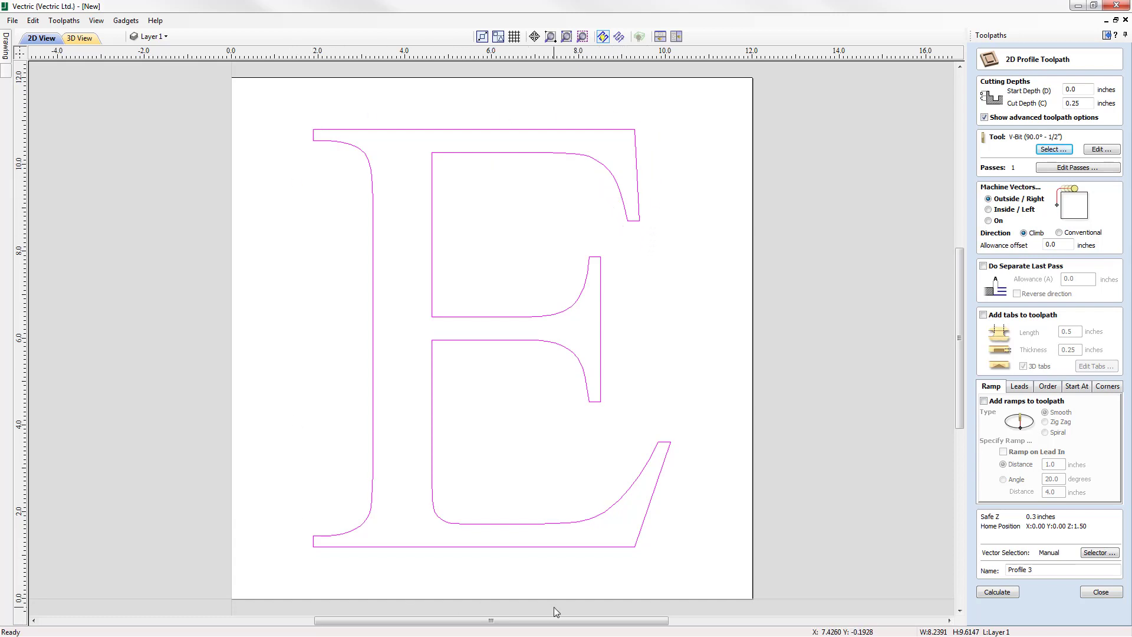
left_click(996, 592)
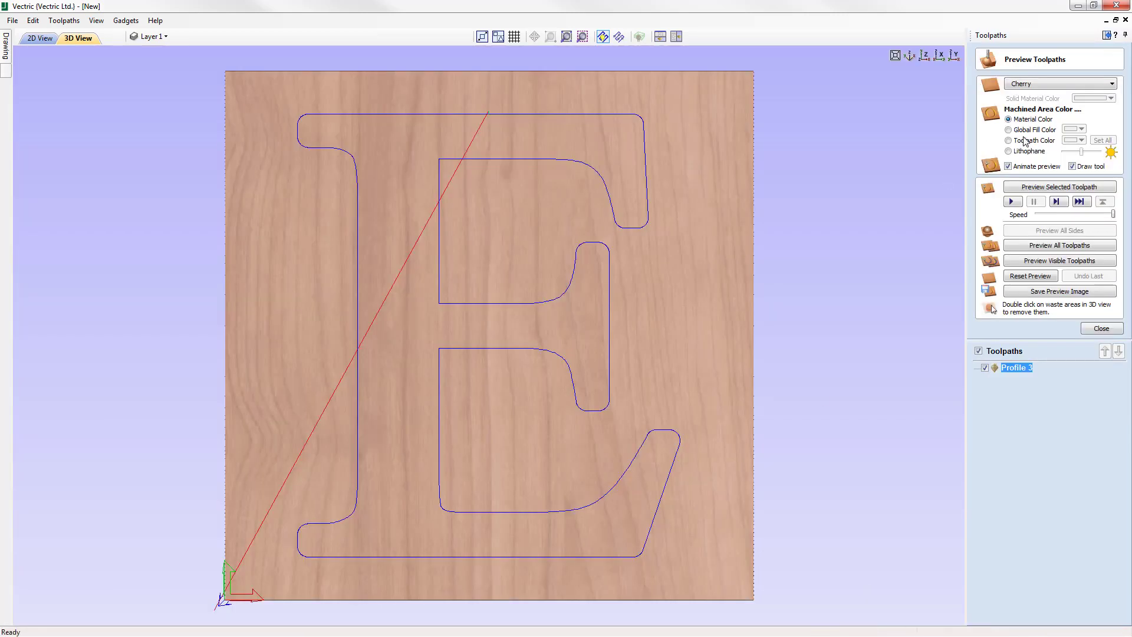
left_click(1055, 188)
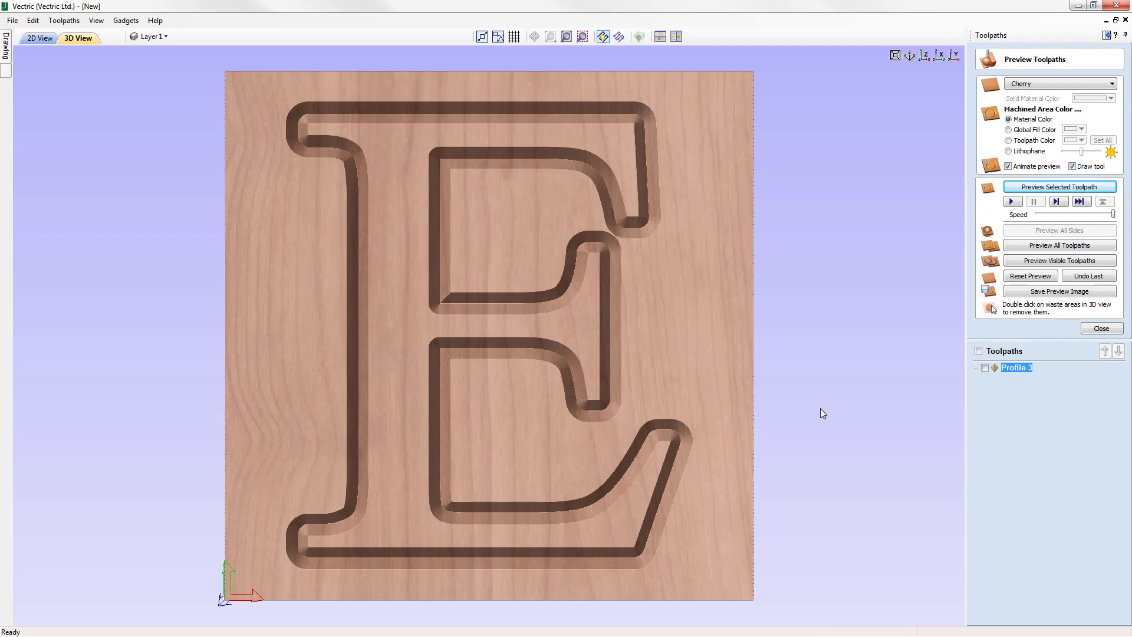
Enable sharp external corners for Profile 3, recalculate it, and preview it again on reset material.
double_click(1020, 370)
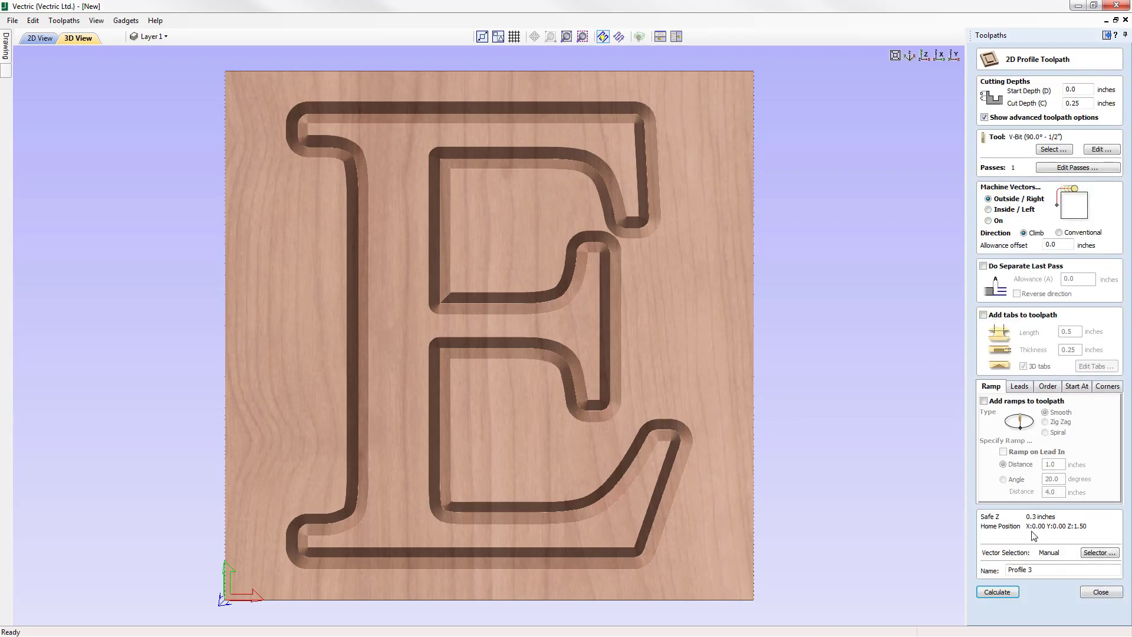
left_click(1111, 388)
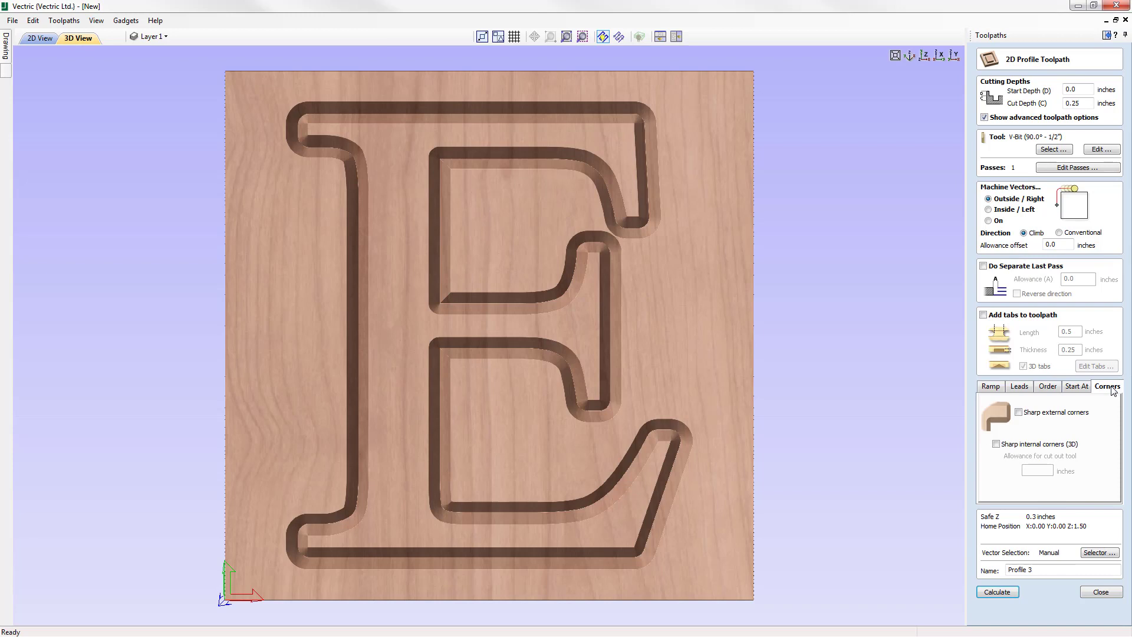
left_click(1023, 415)
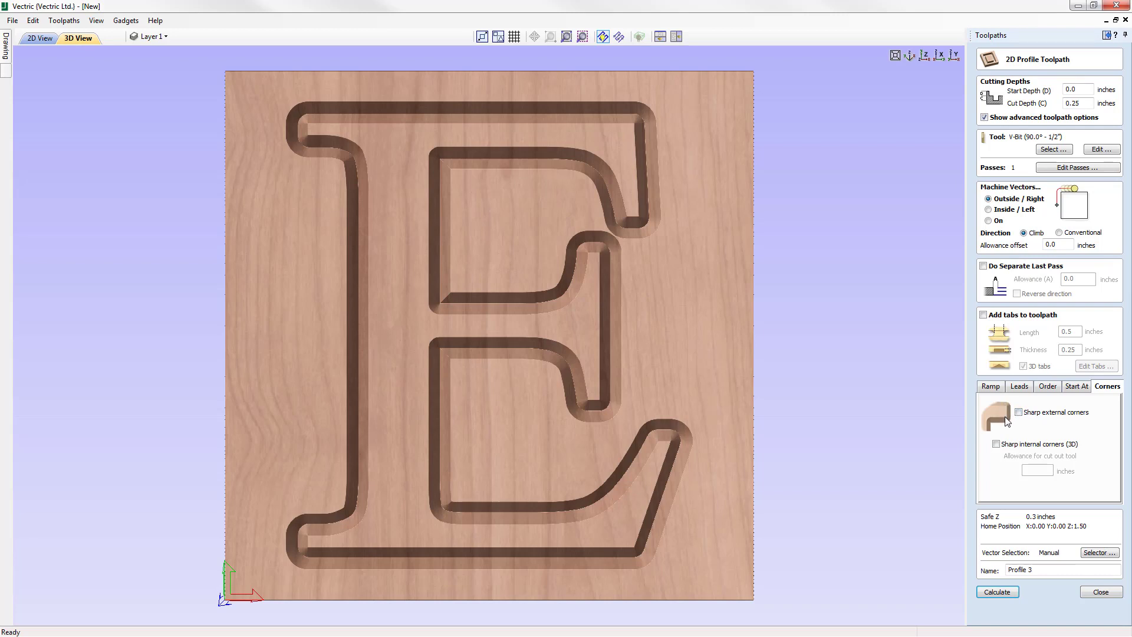
left_click(1017, 412)
left_click(997, 591)
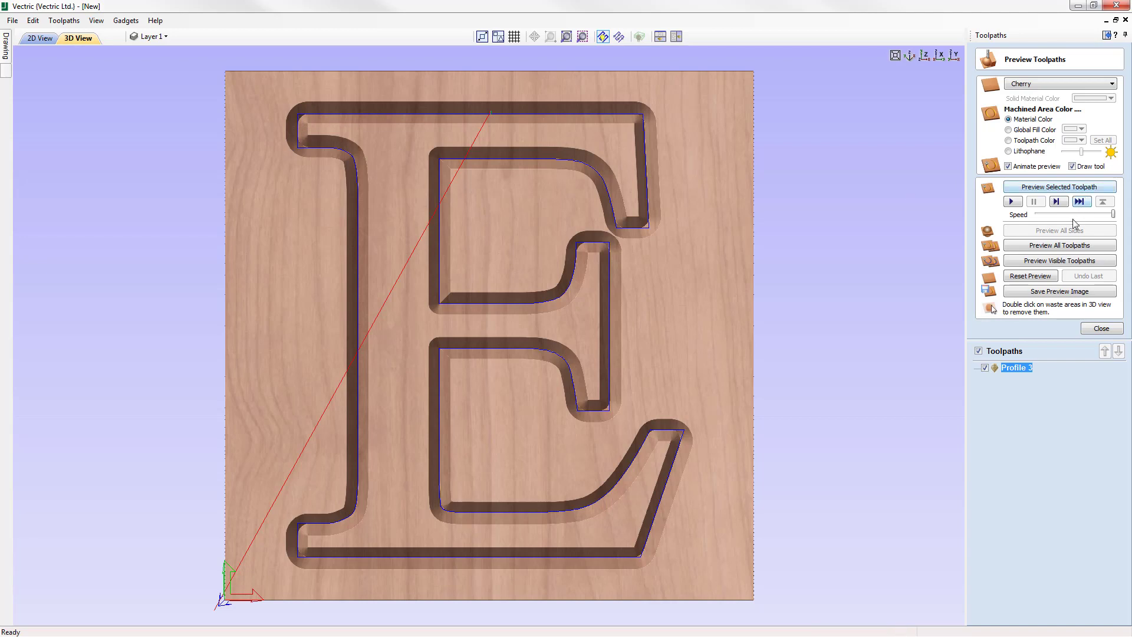
left_click(1029, 276)
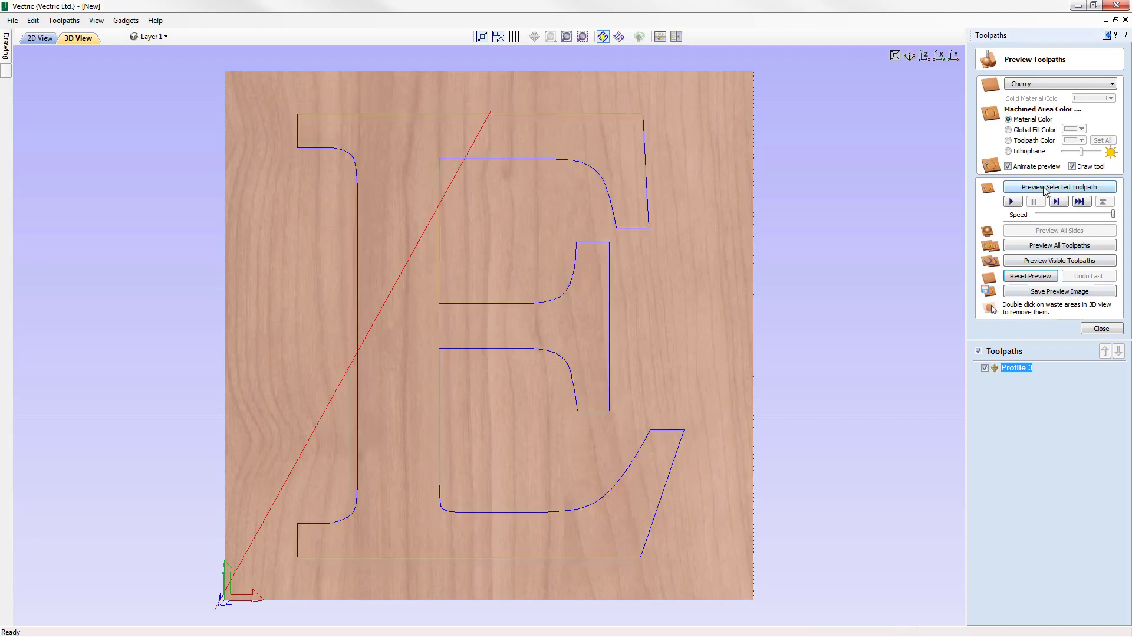
left_click(1053, 188)
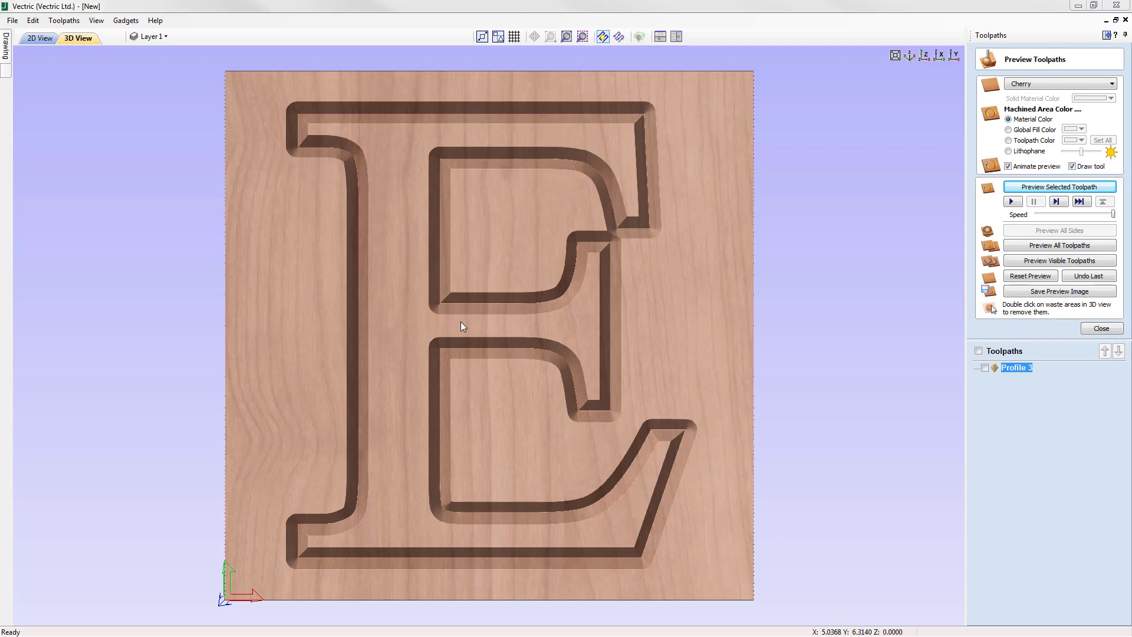
Enable sharp internal corners (3D) for Profile 3 and copy its cut-out tool allowance value.
double_click(1028, 368)
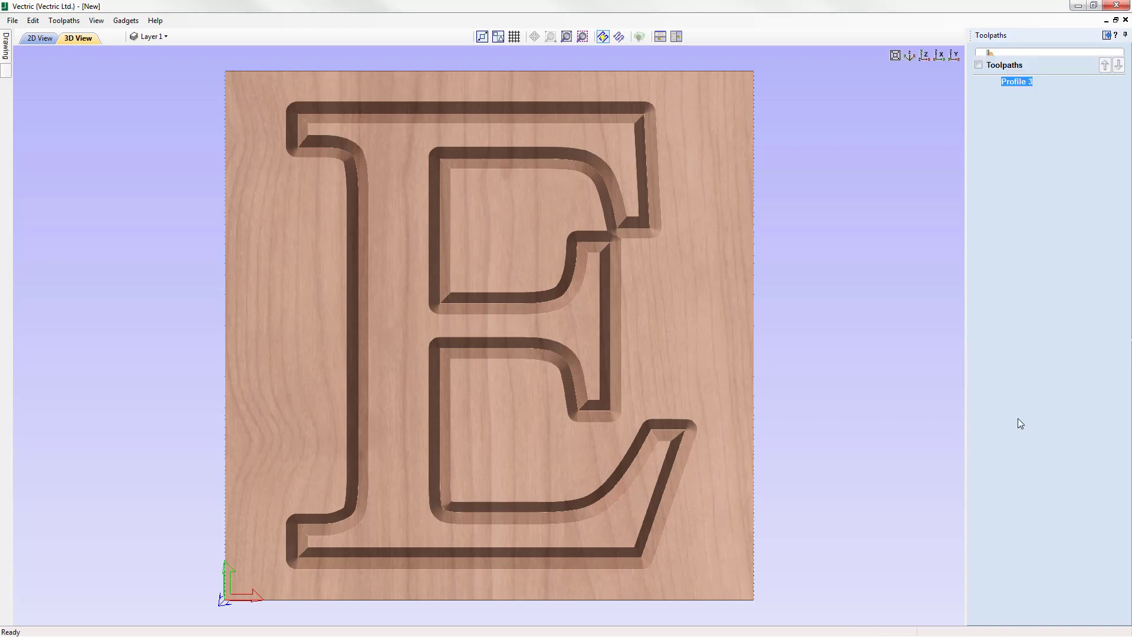
left_click(1108, 387)
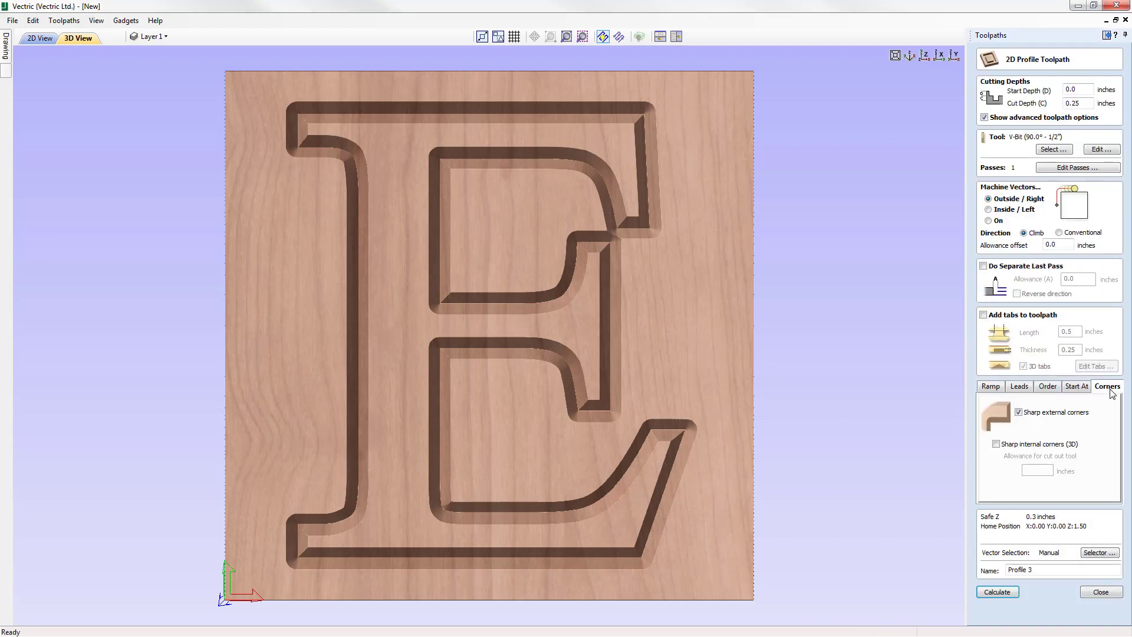
left_click(997, 445)
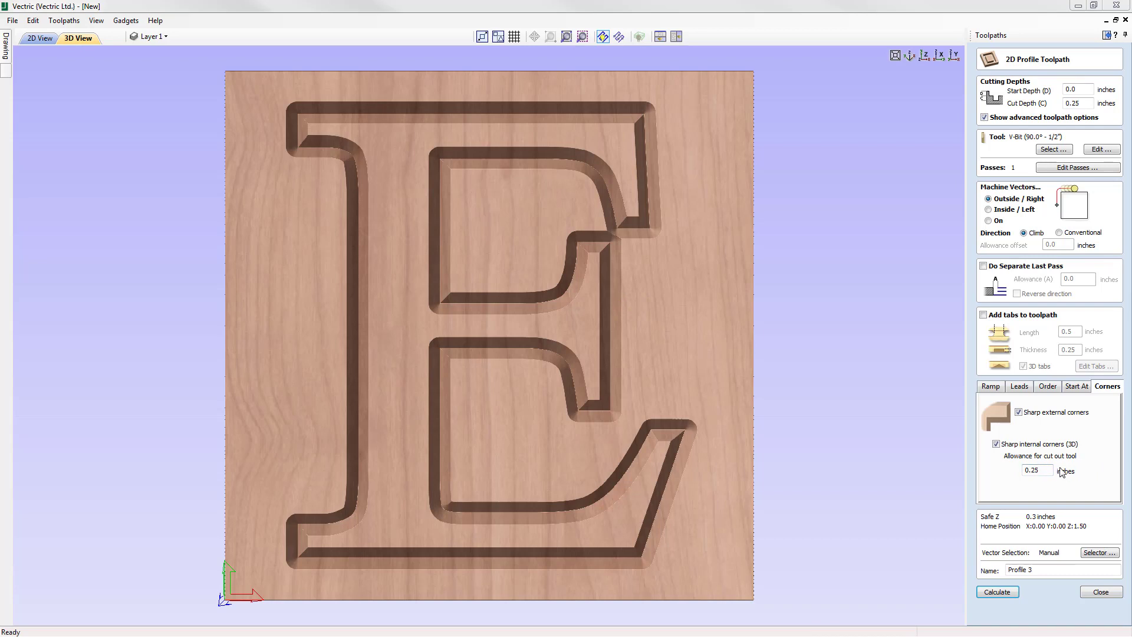
left_click_drag(1049, 470, 1023, 470)
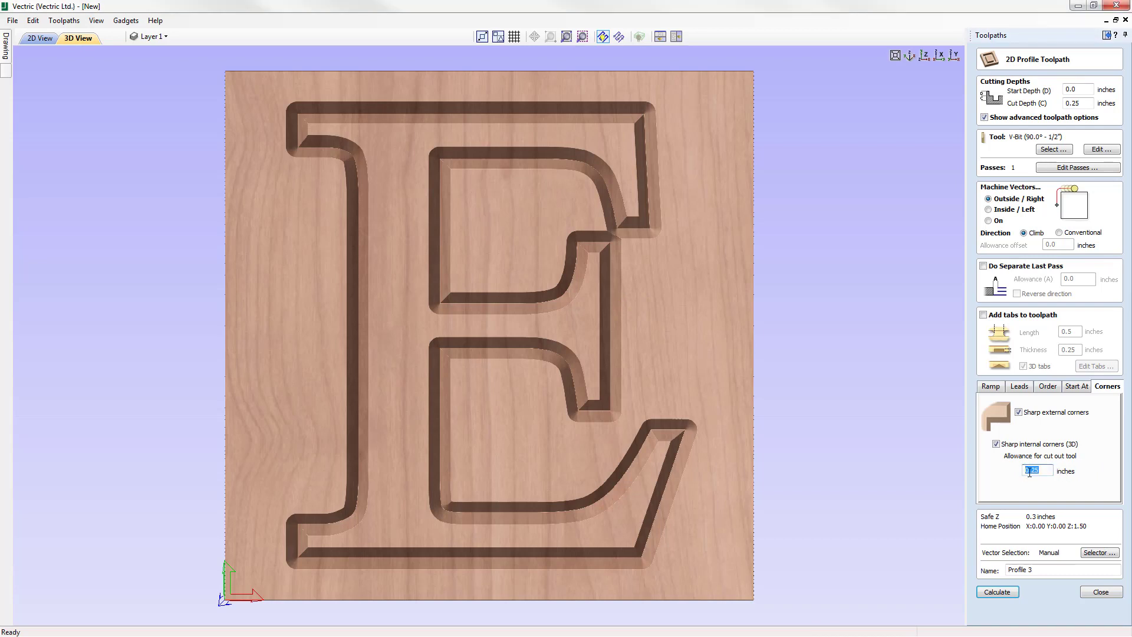
right_click(1031, 472)
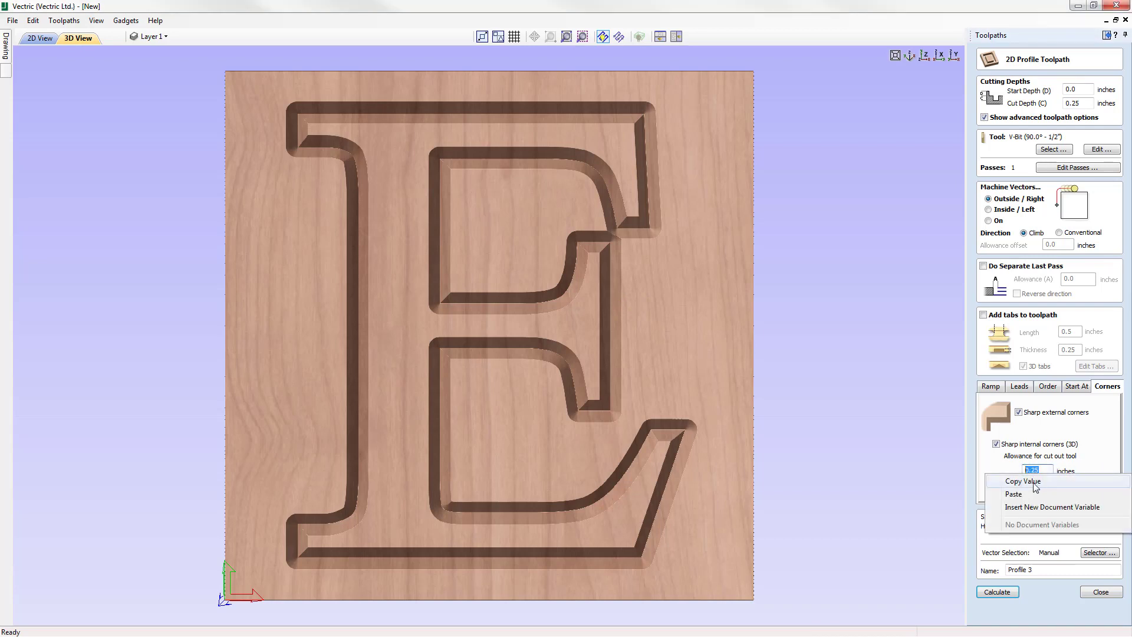
left_click(1023, 481)
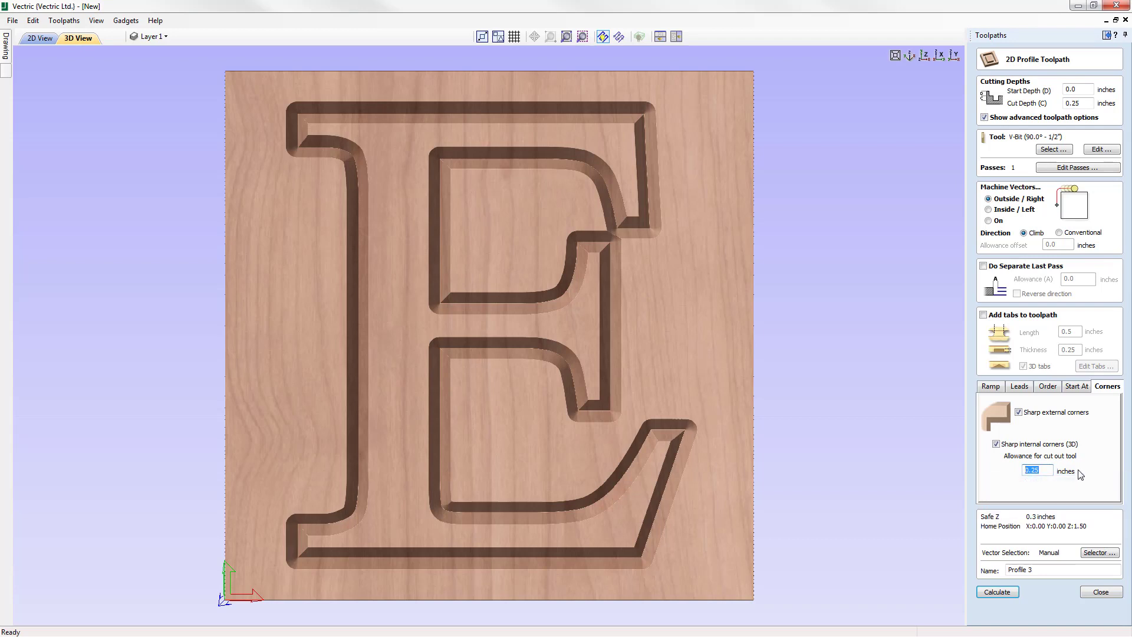
left_click(1049, 470)
Recalculate Profile 3 and preview it on the board.
left_click(993, 593)
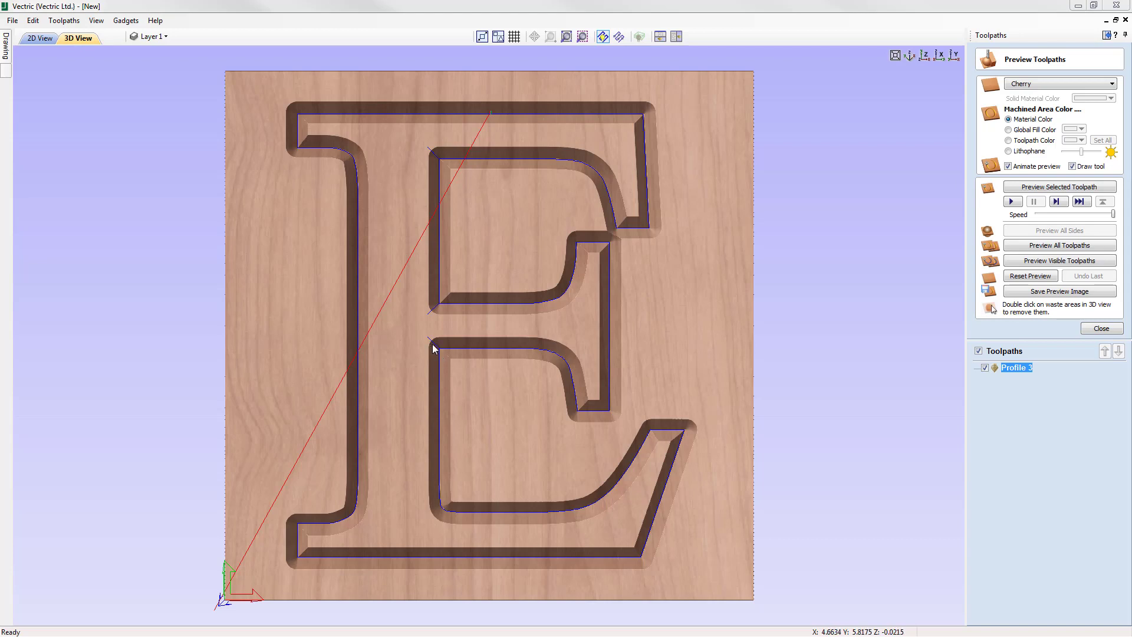
left_click(1053, 187)
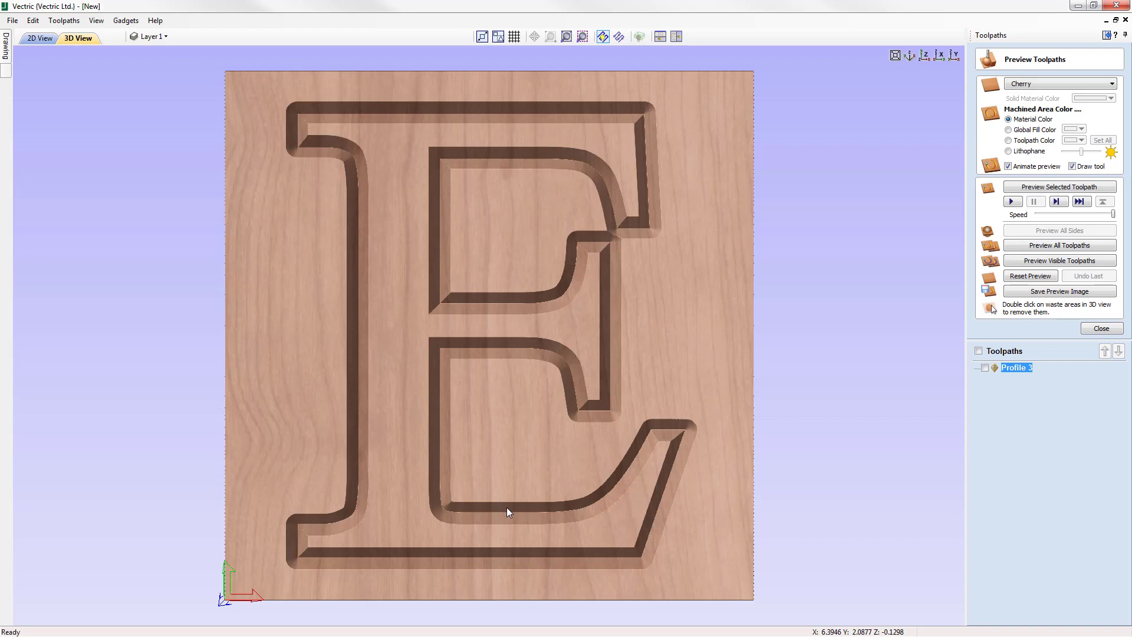
left_click(1101, 329)
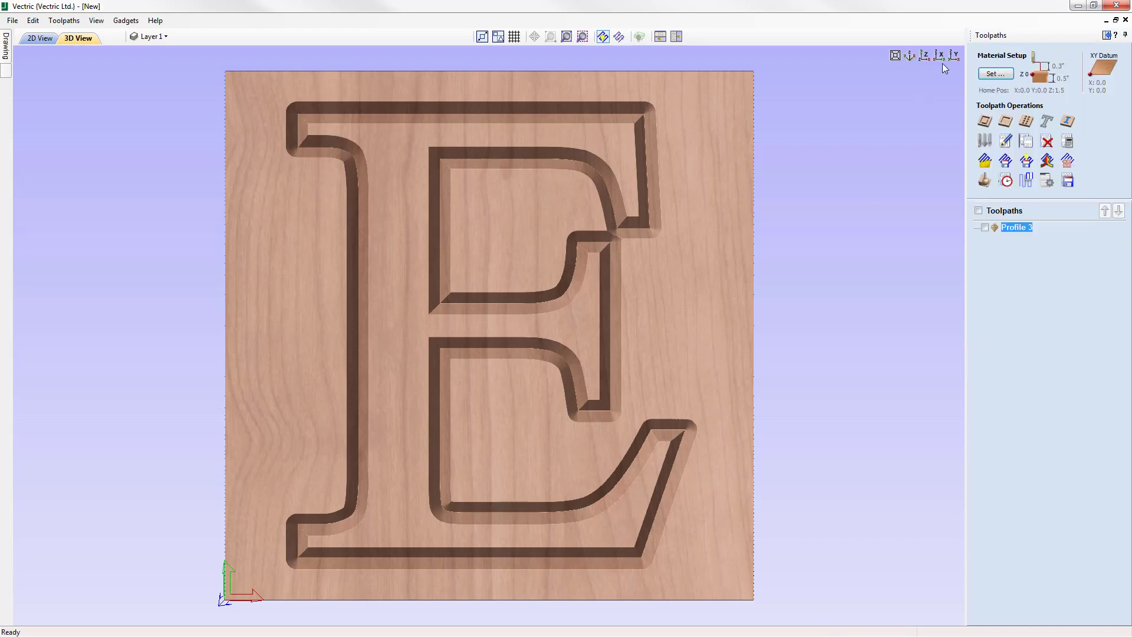
Show the 2D and 3D views side by side and start a new 2D profile toolpath with a cut depth of 0.5 inches.
left_click(676, 36)
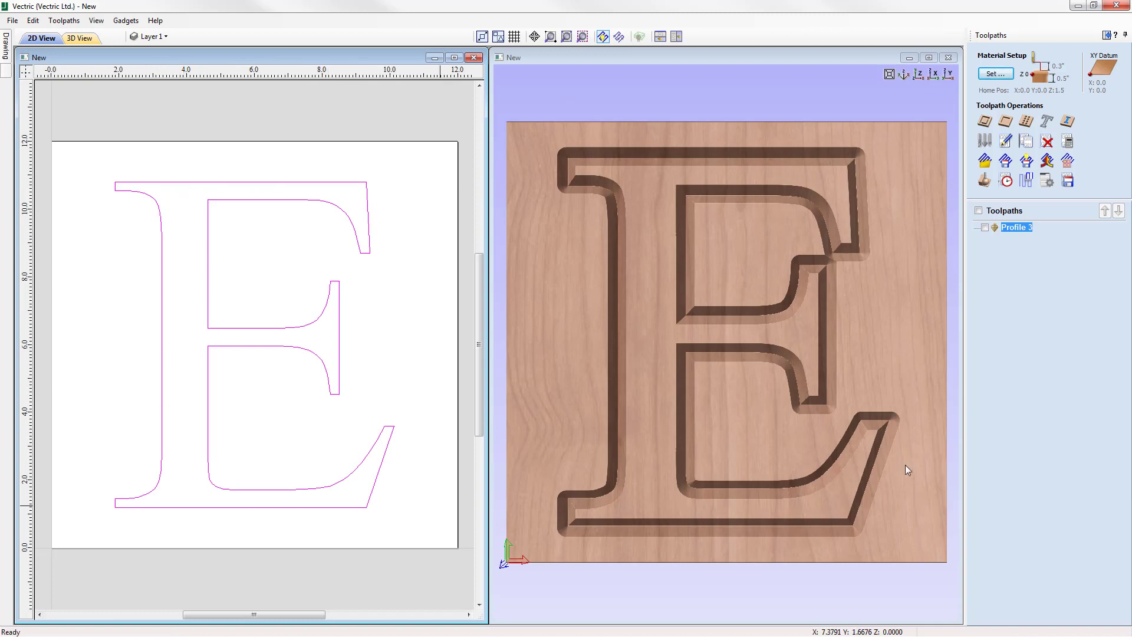
left_click(985, 122)
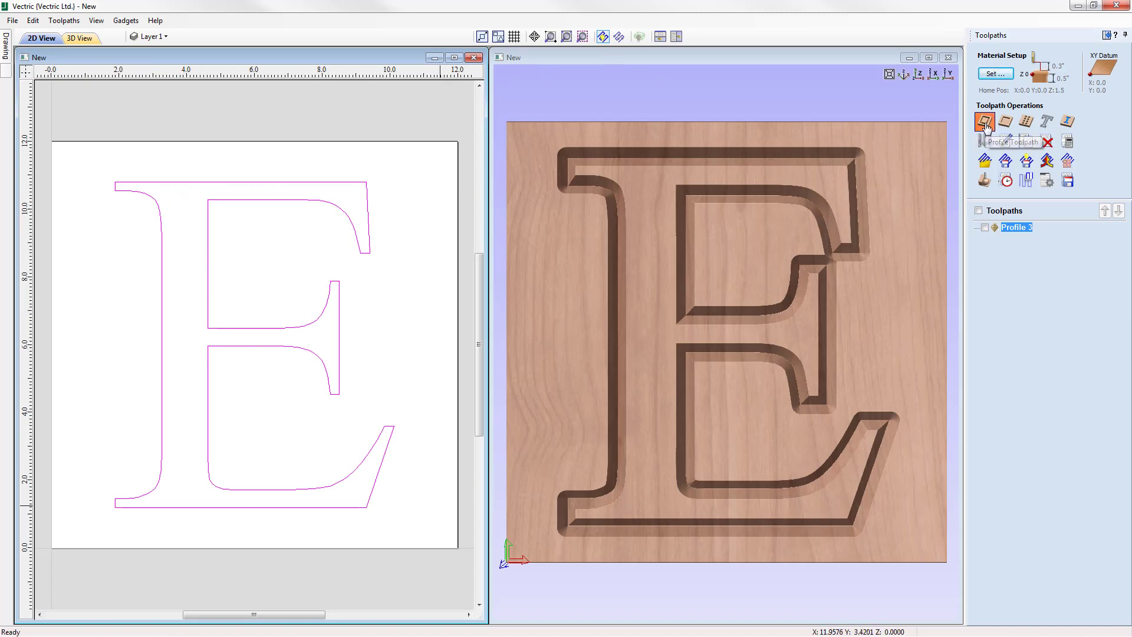
key("Tab")
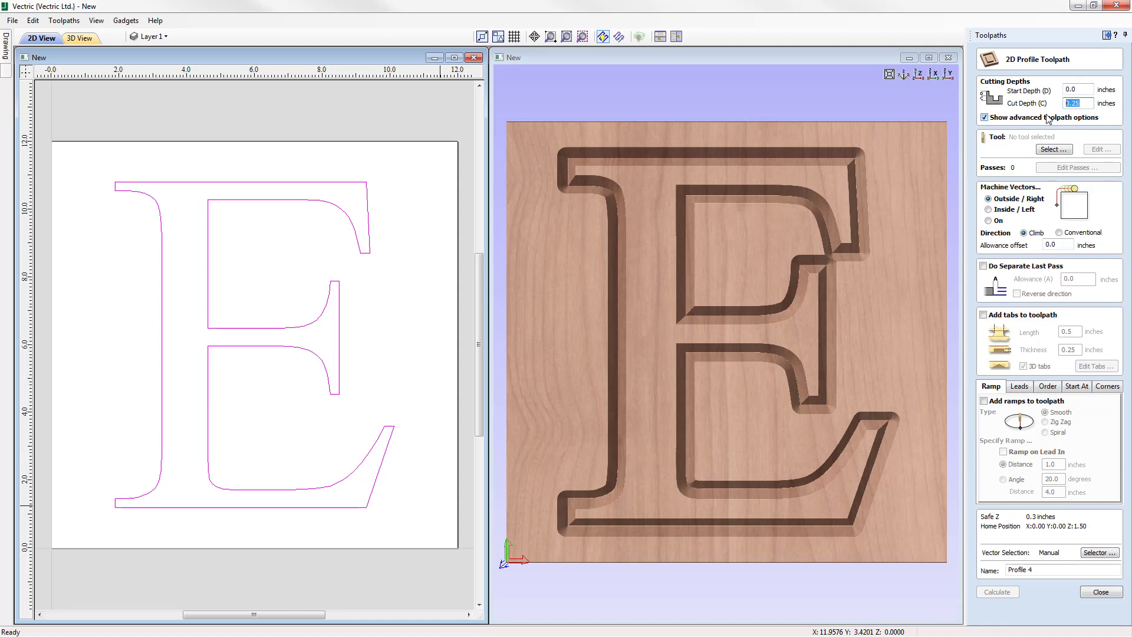
type("Z")
Assign the End Mill (1/16") to the cut-out toolpath and set its allowance offset to 0.25 inches.
left_click(1053, 150)
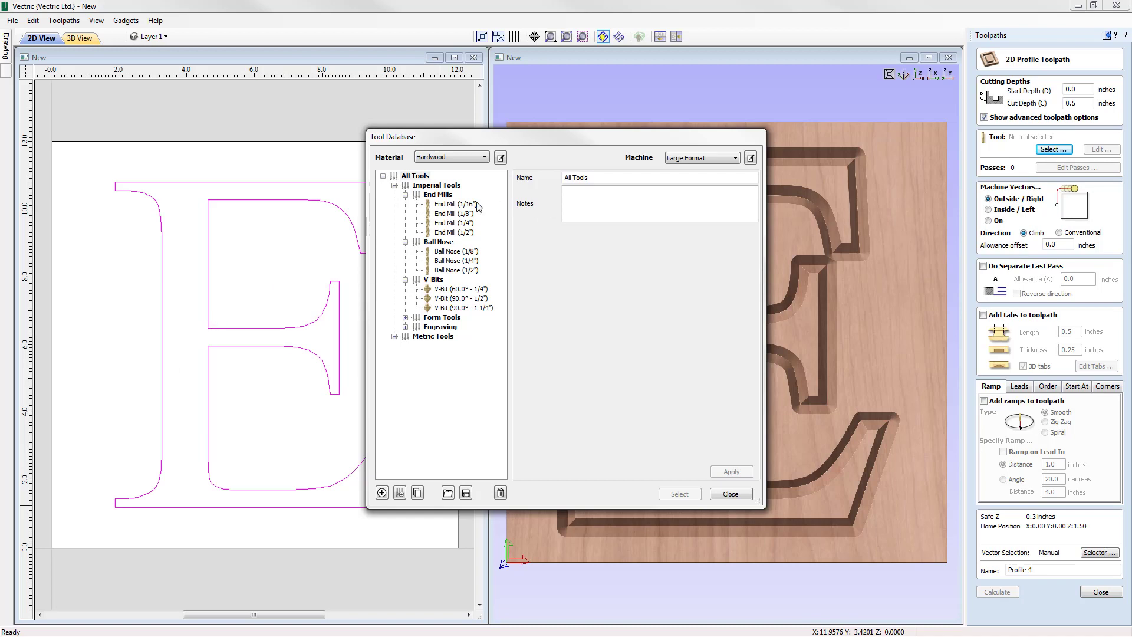
left_click(457, 207)
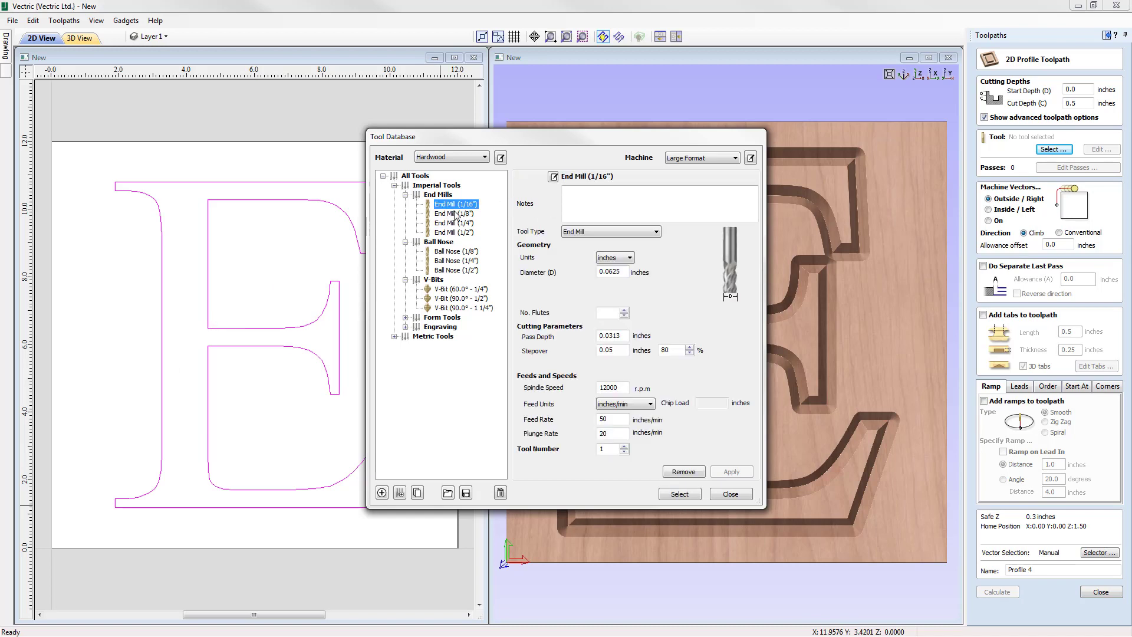
left_click(679, 494)
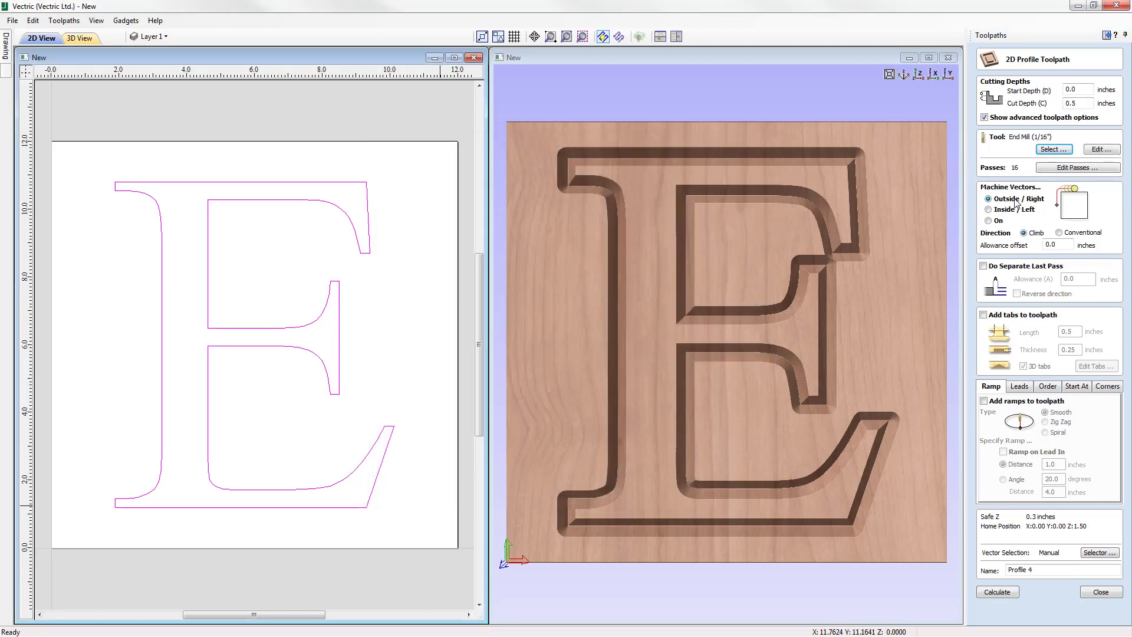
double_click(1060, 246)
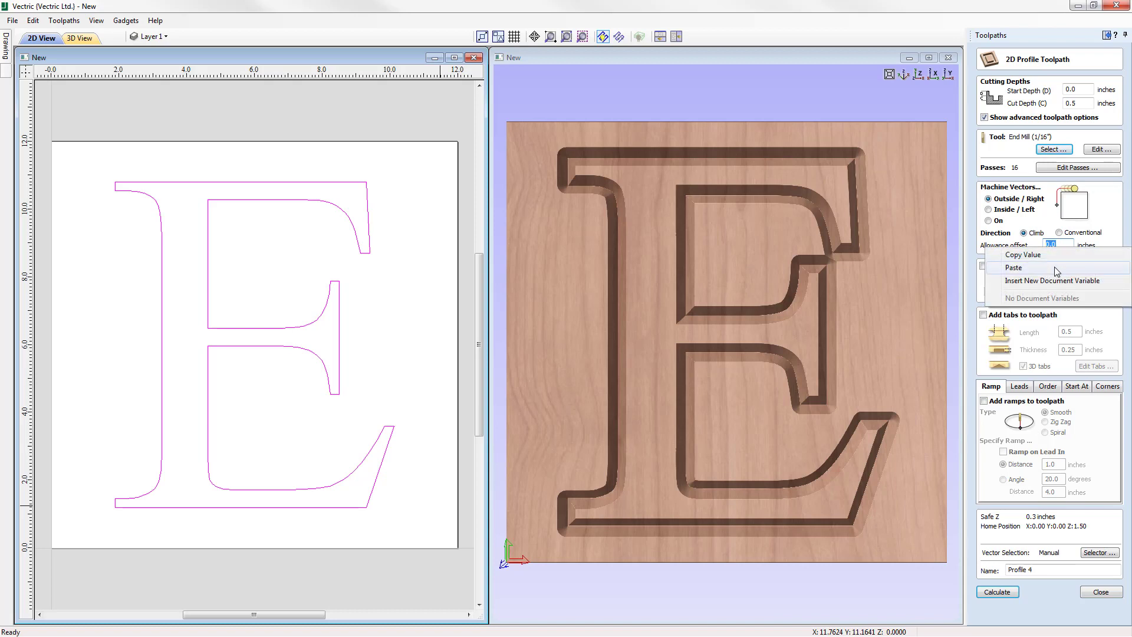
type("0.25")
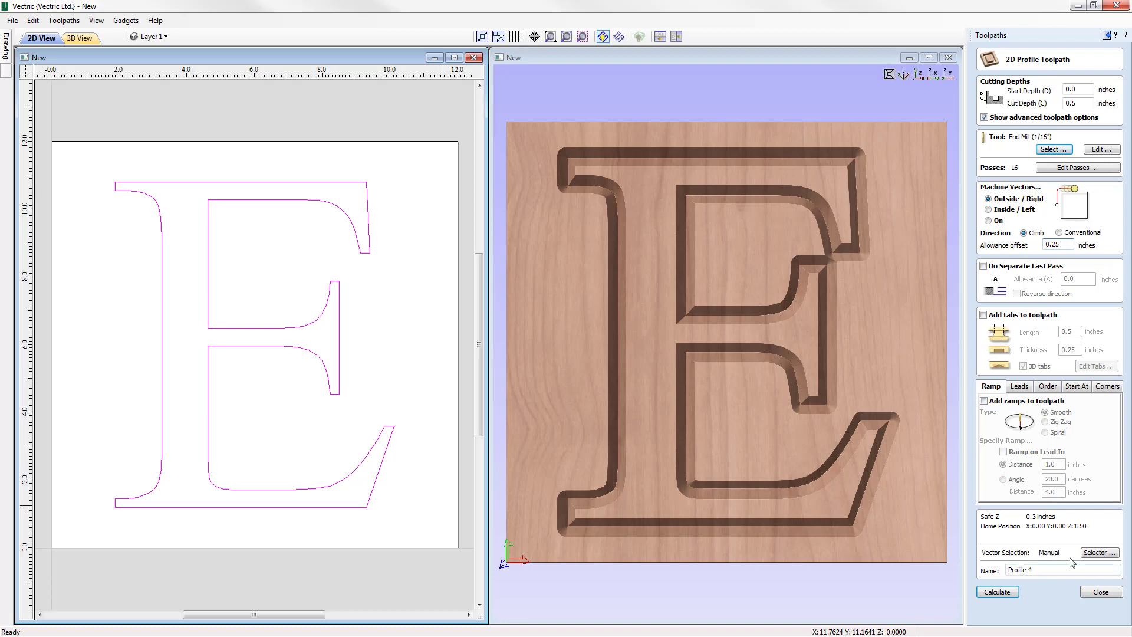
Calculate and preview the cut-out toolpath, and remove the waste material around the E from the preview.
left_click(998, 592)
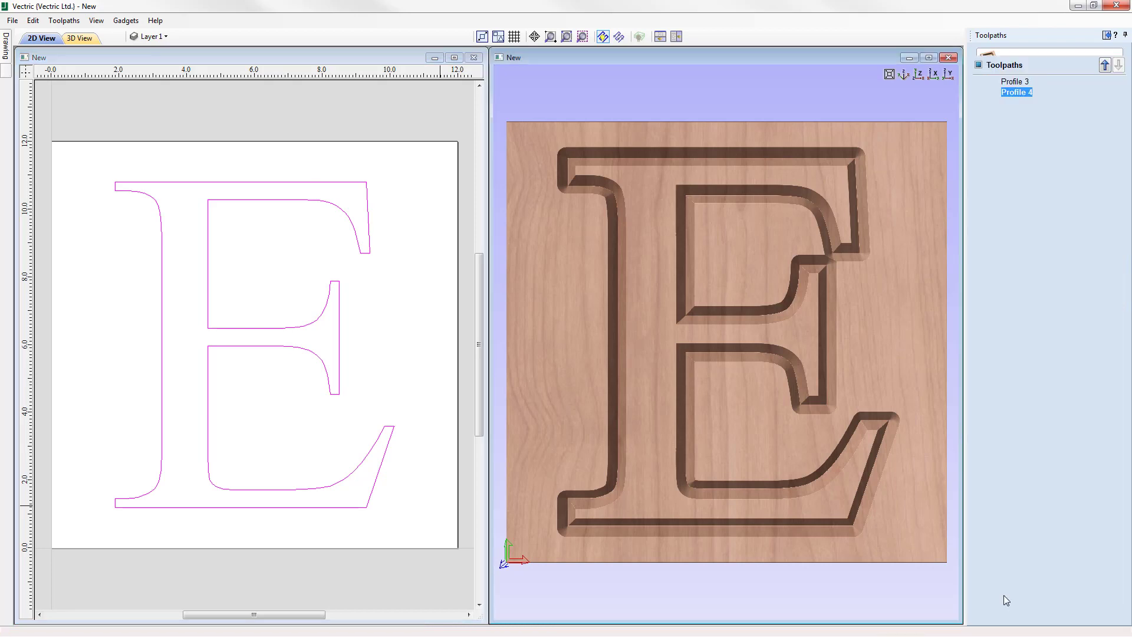
left_click(1050, 187)
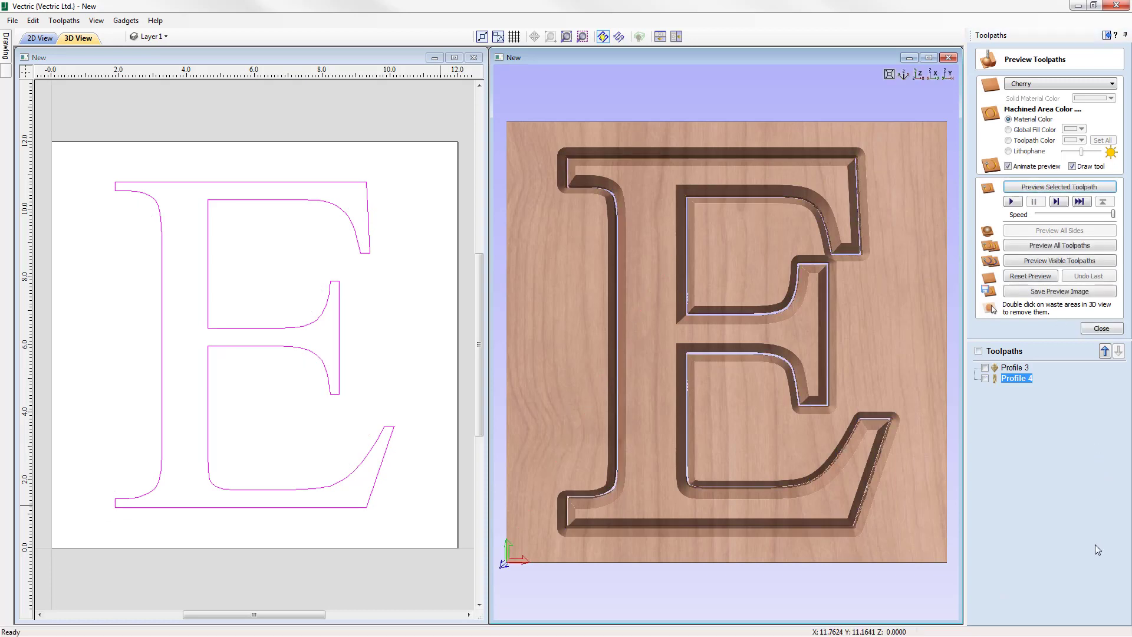
double_click(869, 323)
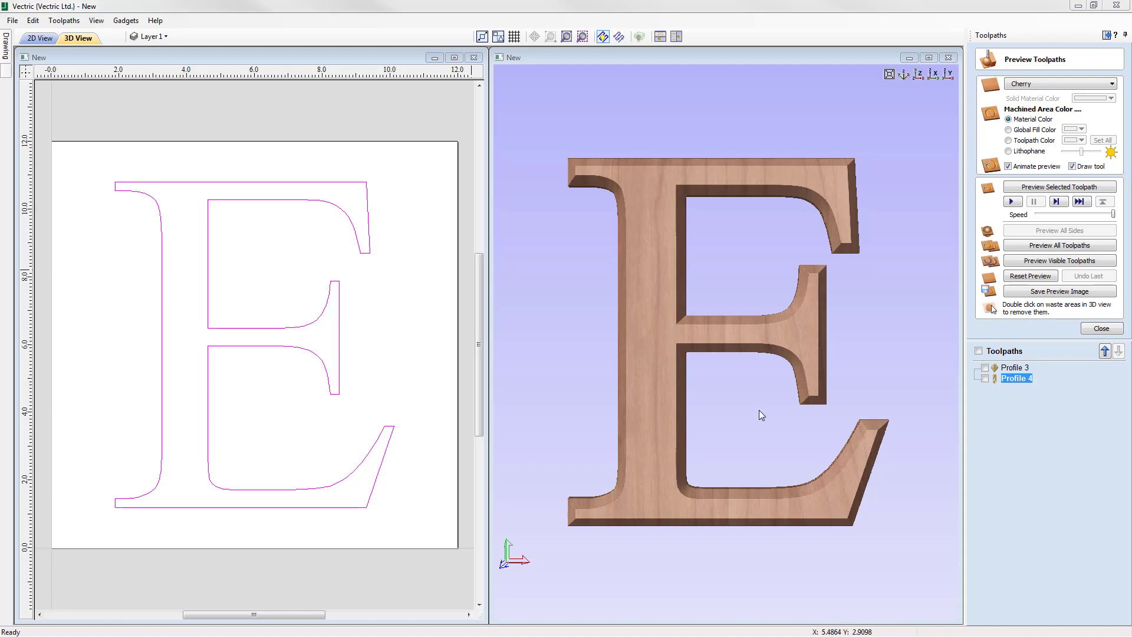
Reopen Profile 3 for editing and examine the filter and layer options in its Vector Selector.
left_click(1016, 370)
double_click(1015, 371)
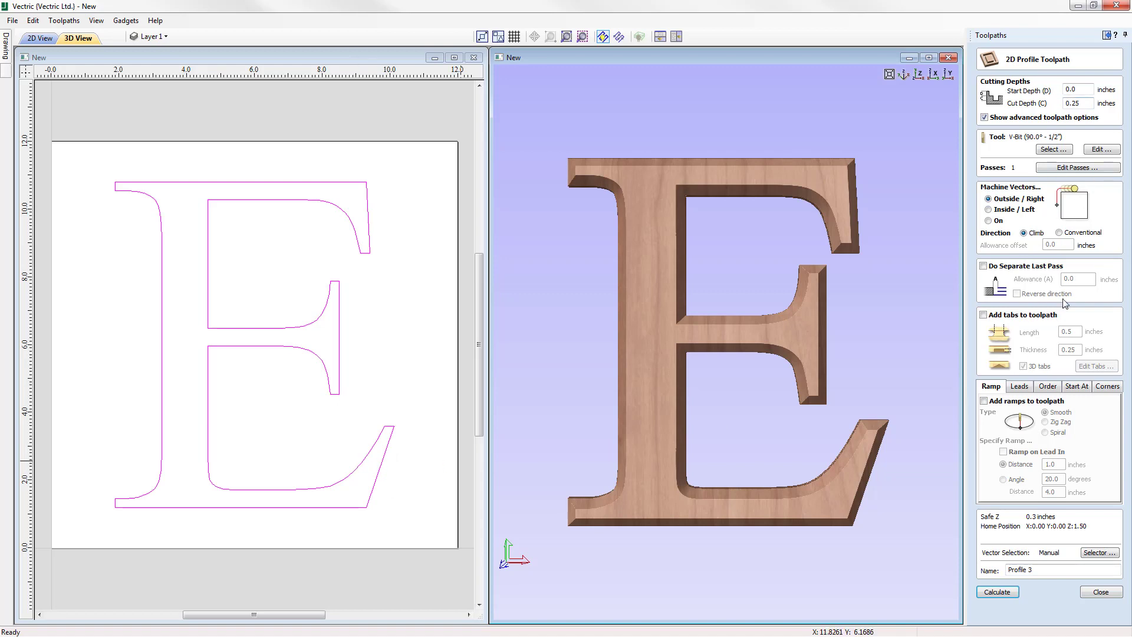
left_click(1107, 557)
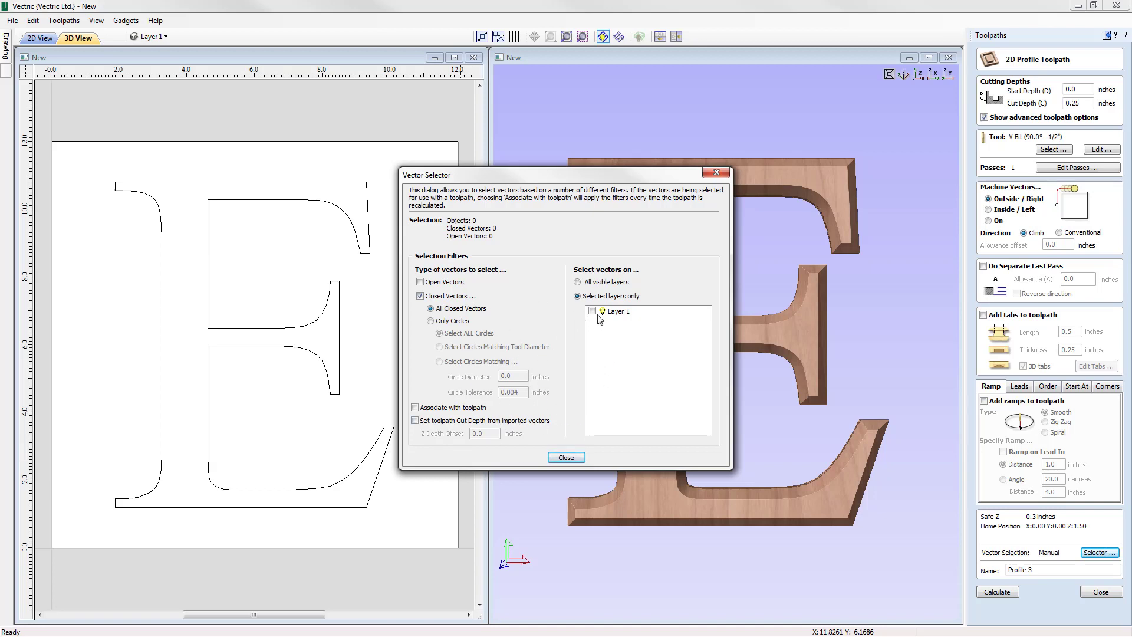
left_click(566, 458)
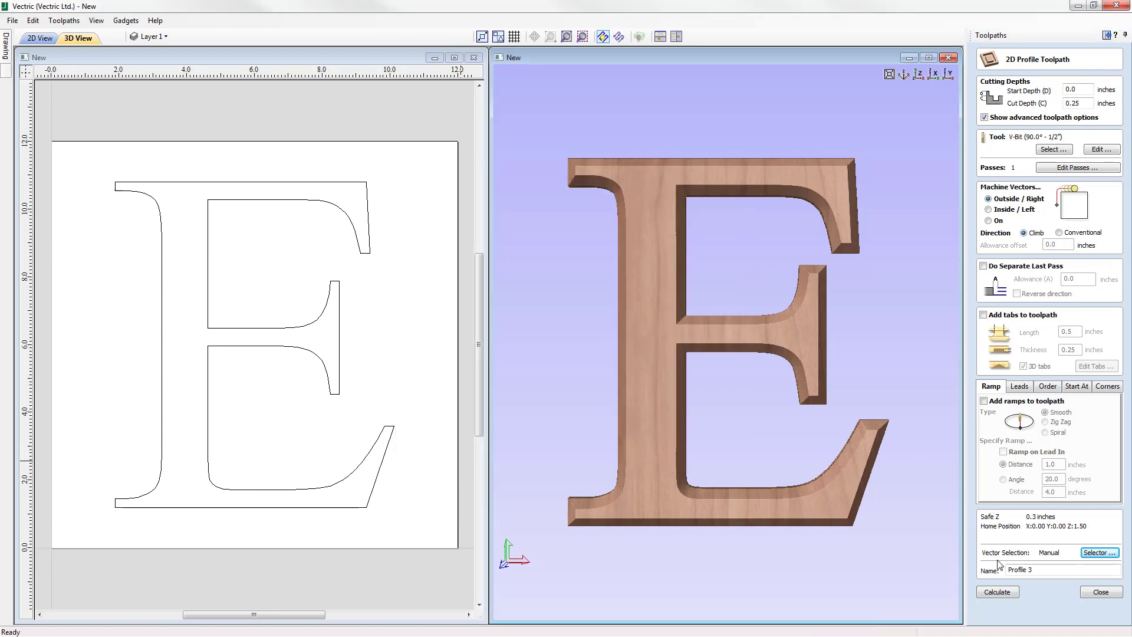